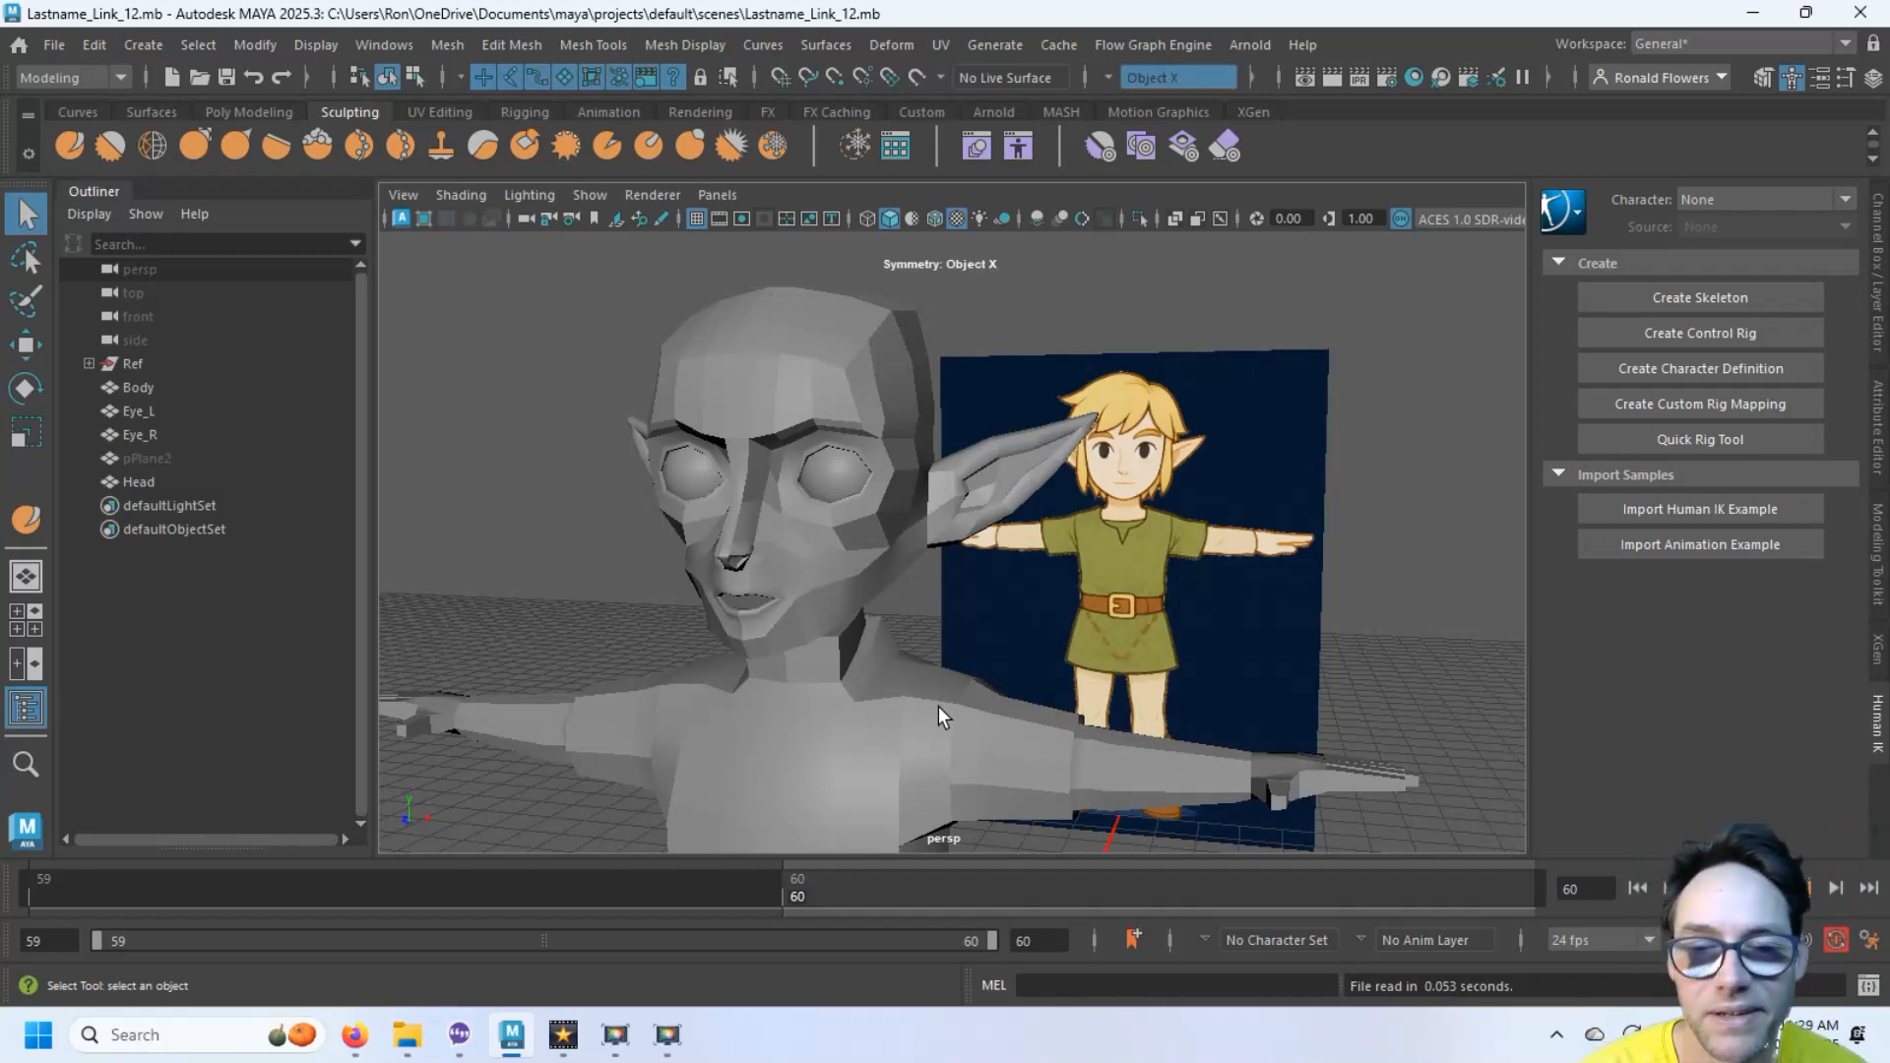
Examine the character's Head and Body as separate meshes by selecting each one in turn
{"action": "left_click", "coordinate": [827, 393]}
{"action": "left_click", "coordinate": [837, 716]}
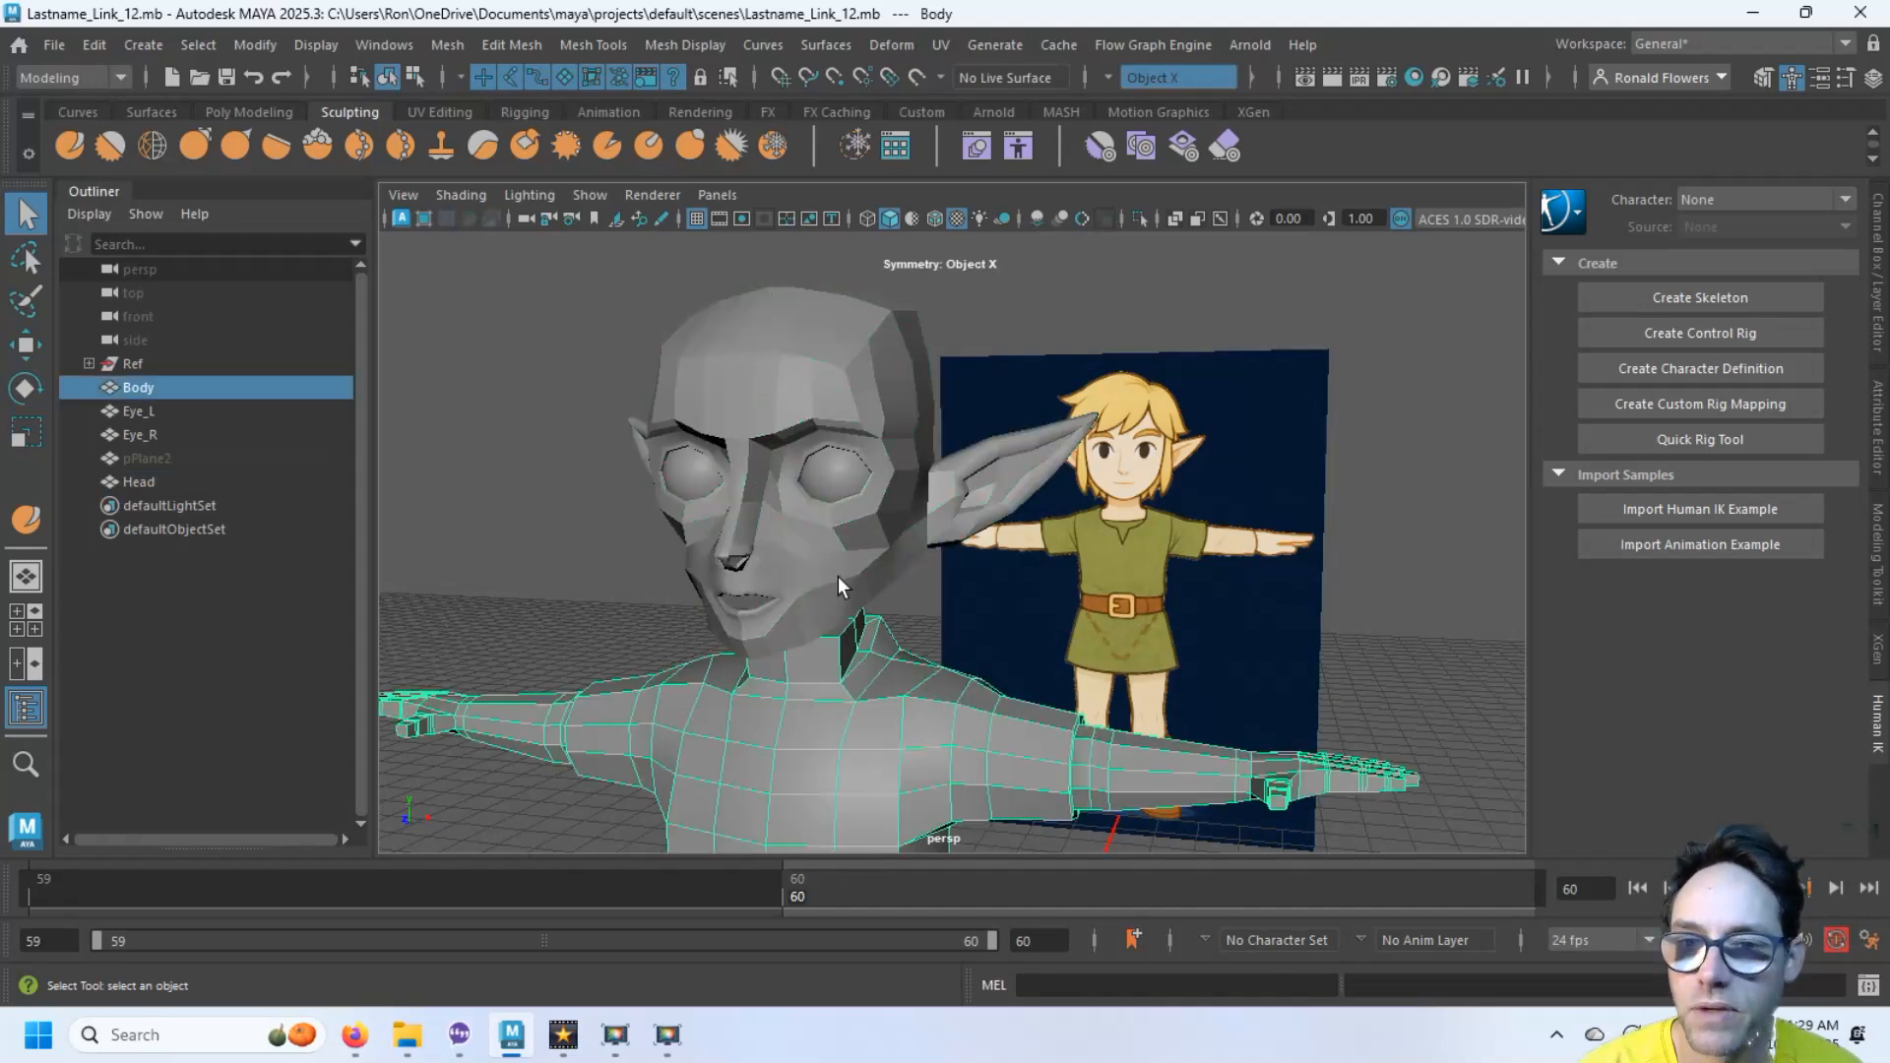
{"action": "left_click", "coordinate": [978, 453]}
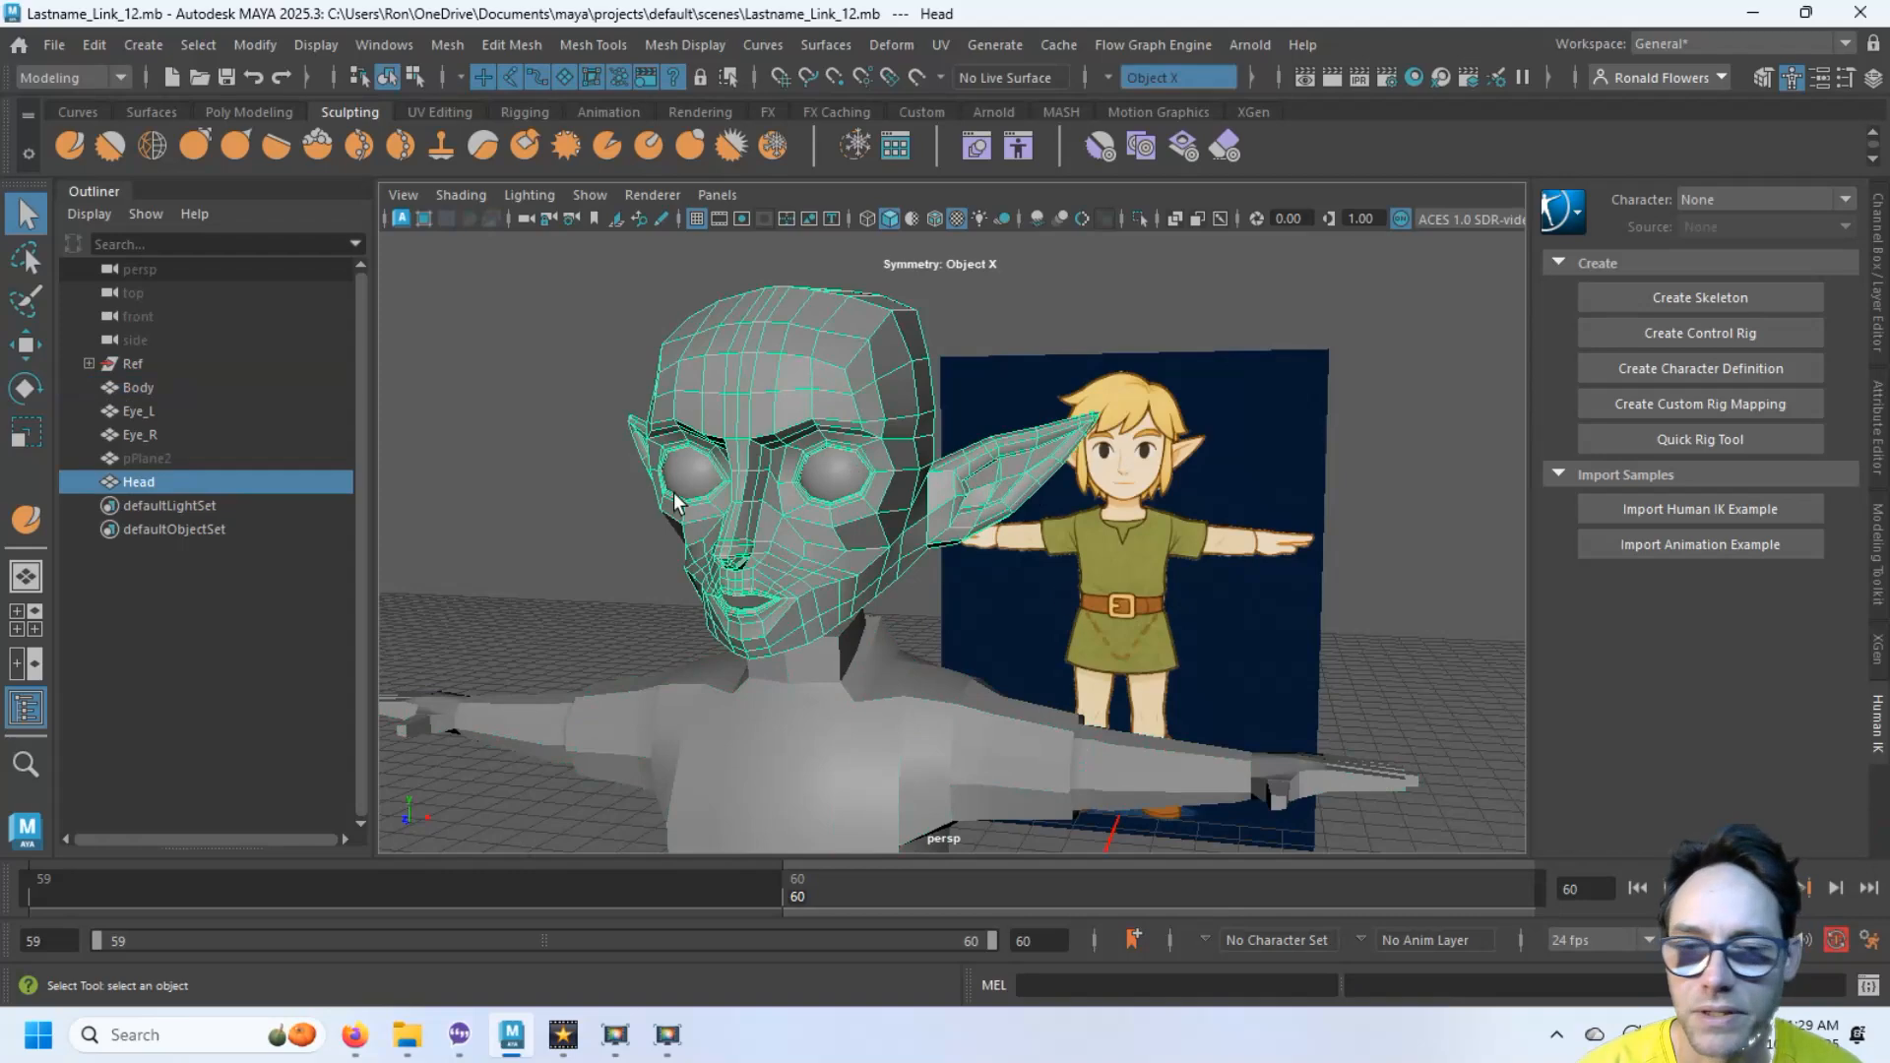
{"action": "key", "text": "ctrl+z"}
{"action": "key", "text": "ctrl+z"}
{"action": "key", "text": "ctrl+z"}
{"action": "key", "text": "ctrl+z"}
{"action": "key", "text": "ctrl+z"}
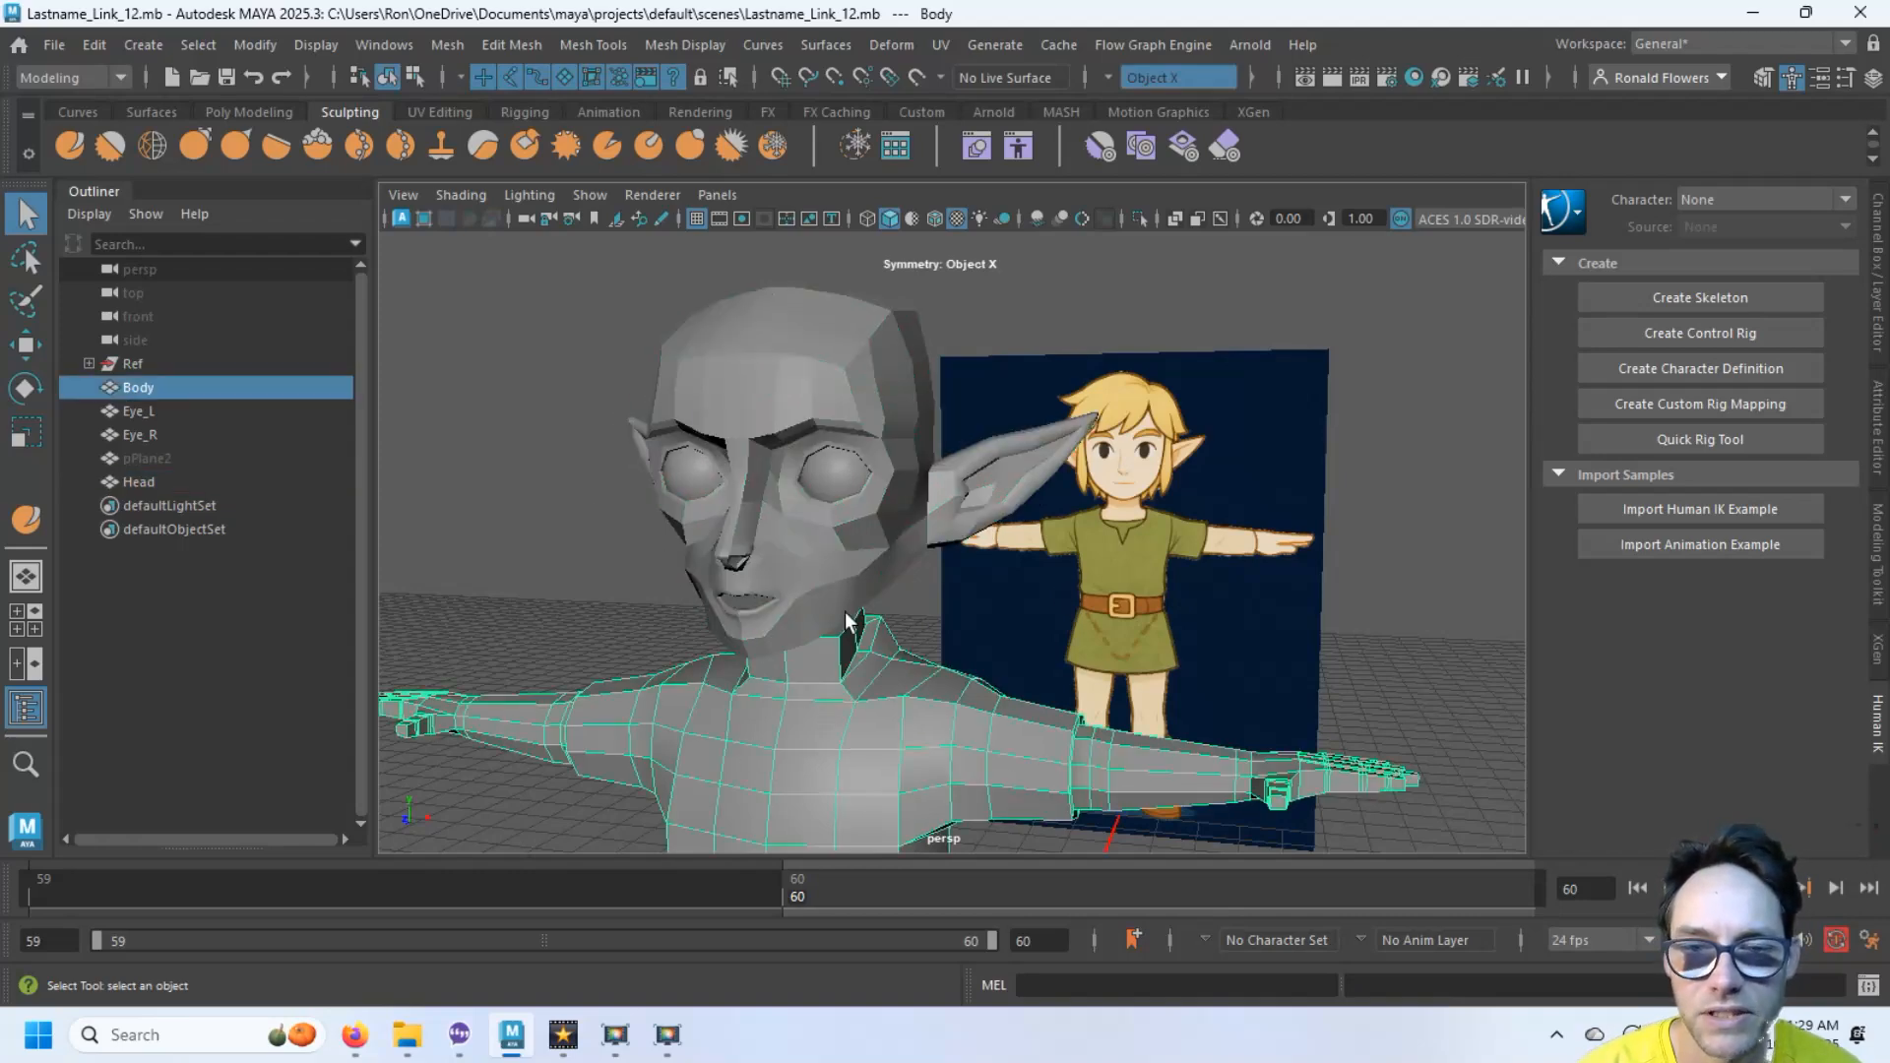
{"action": "left_click", "coordinate": [834, 577]}
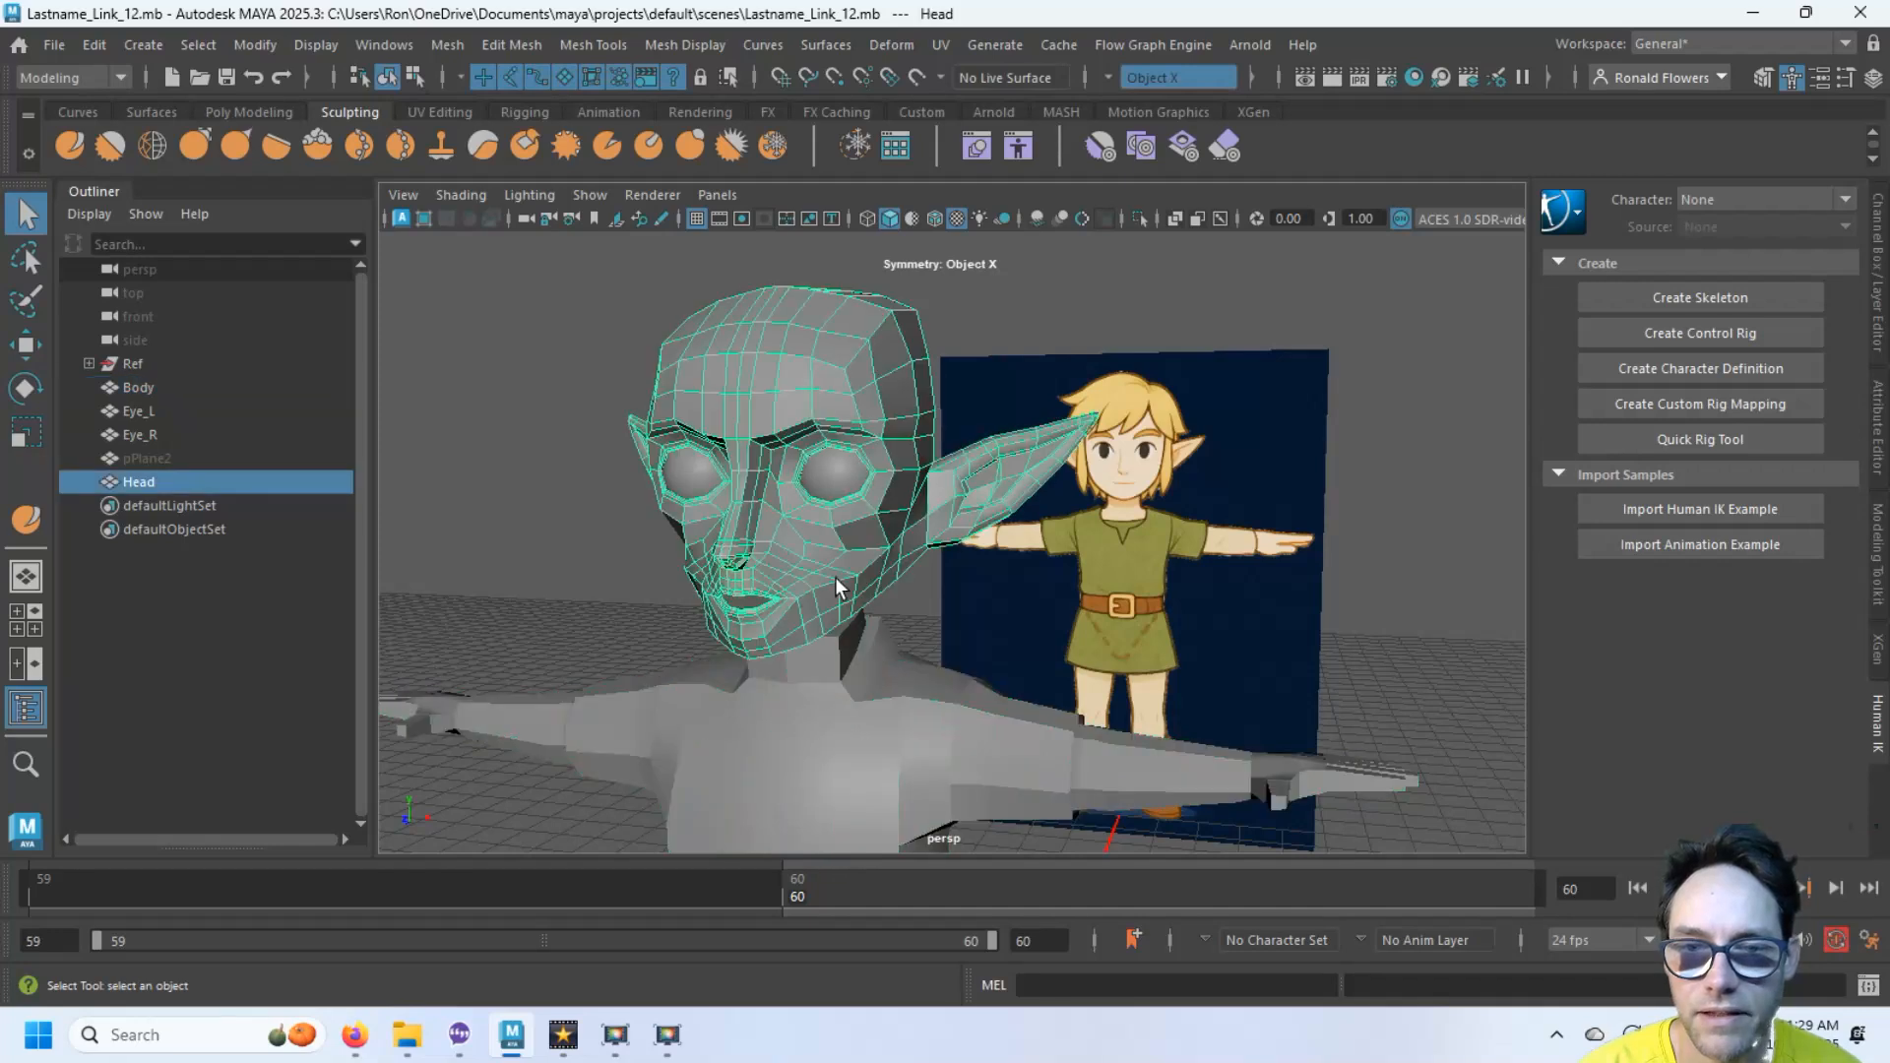
{"action": "left_click", "coordinate": [837, 701]}
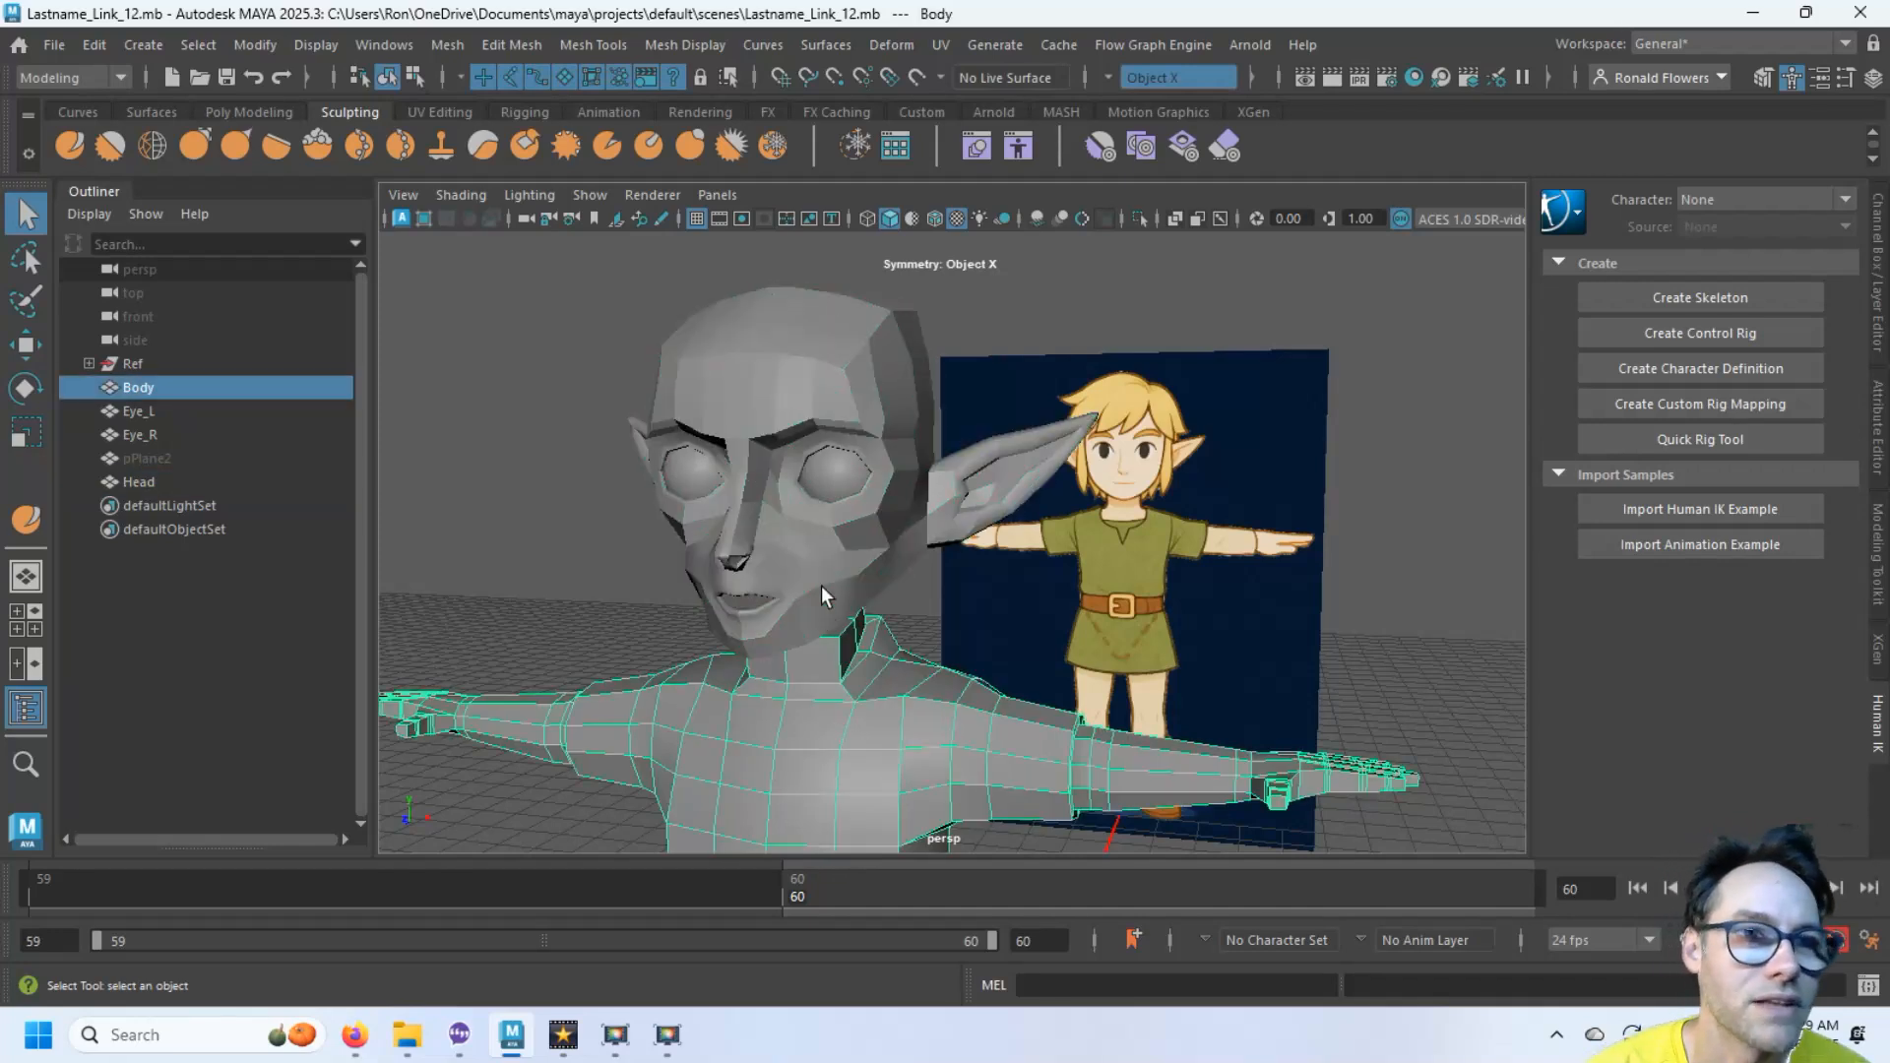
Save the scene under the new file name Lastname_Link_13.mb
{"action": "left_click", "coordinate": [59, 56]}
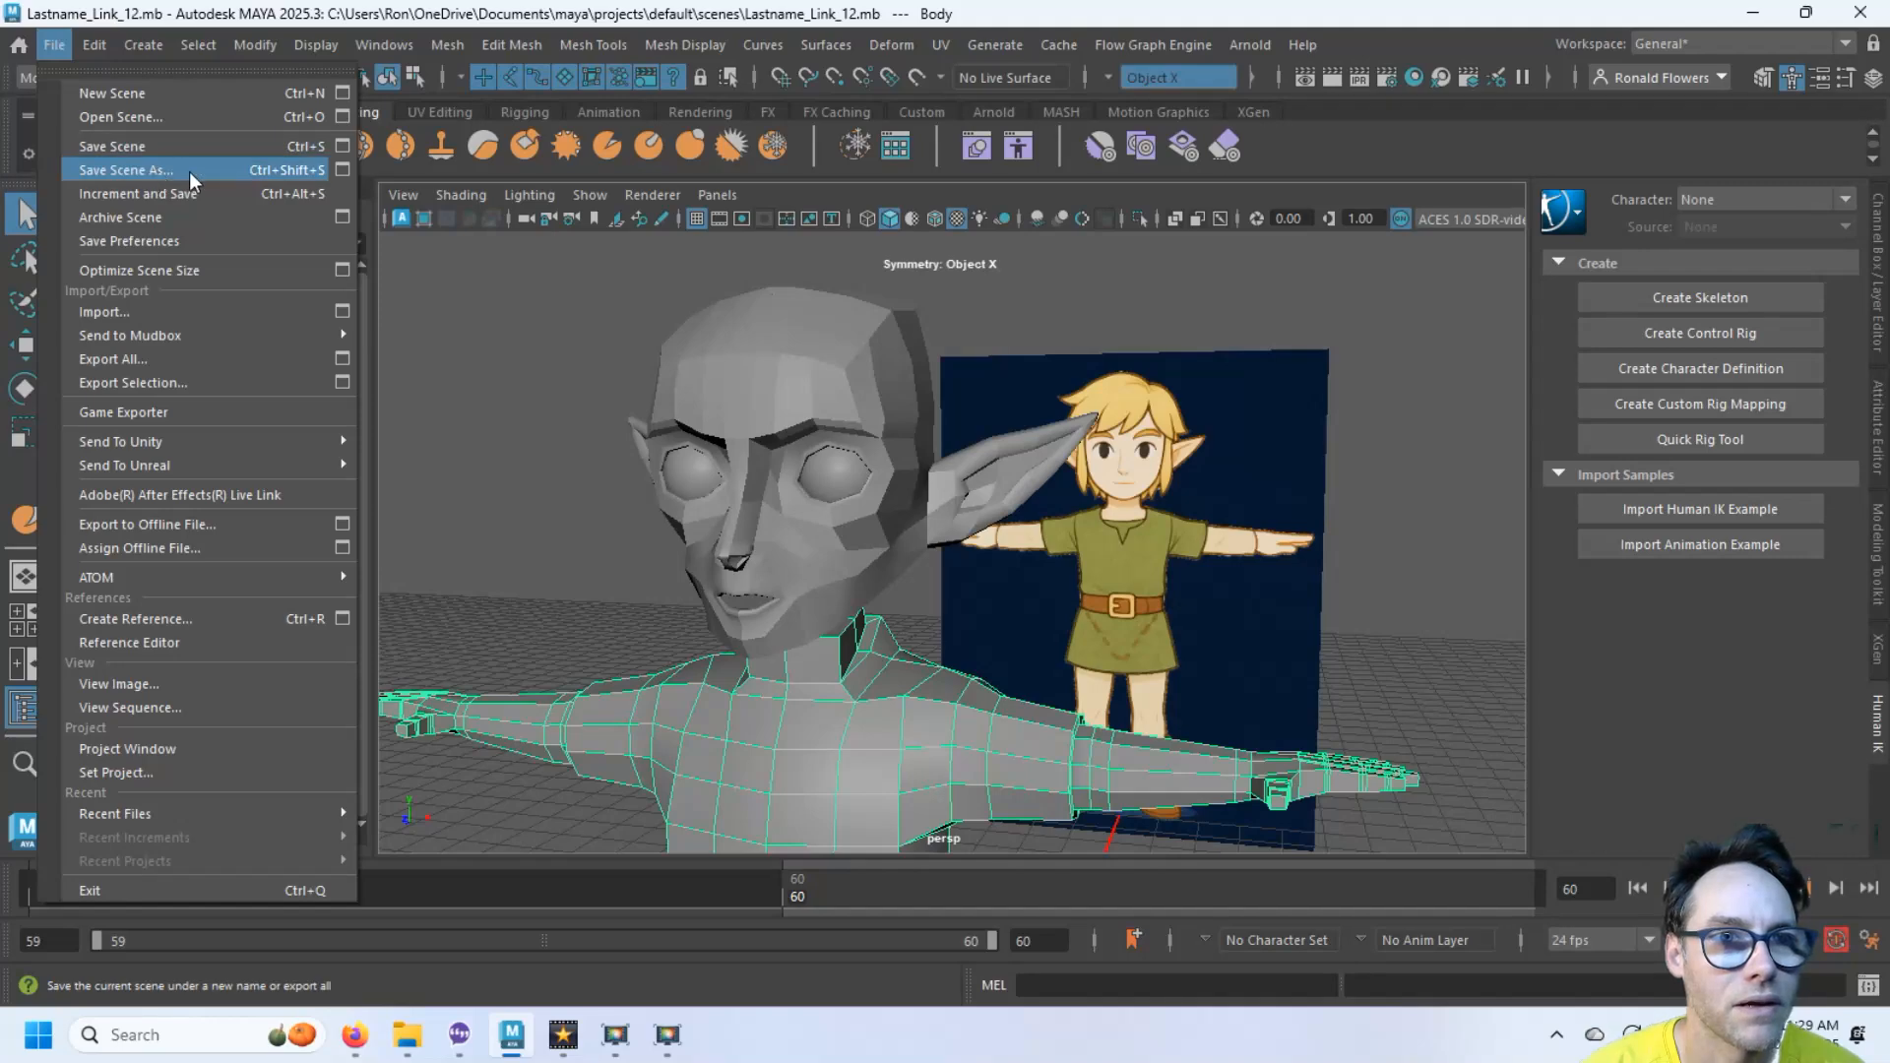
{"action": "left_click", "coordinate": [163, 151]}
{"action": "left_click", "coordinate": [45, 44]}
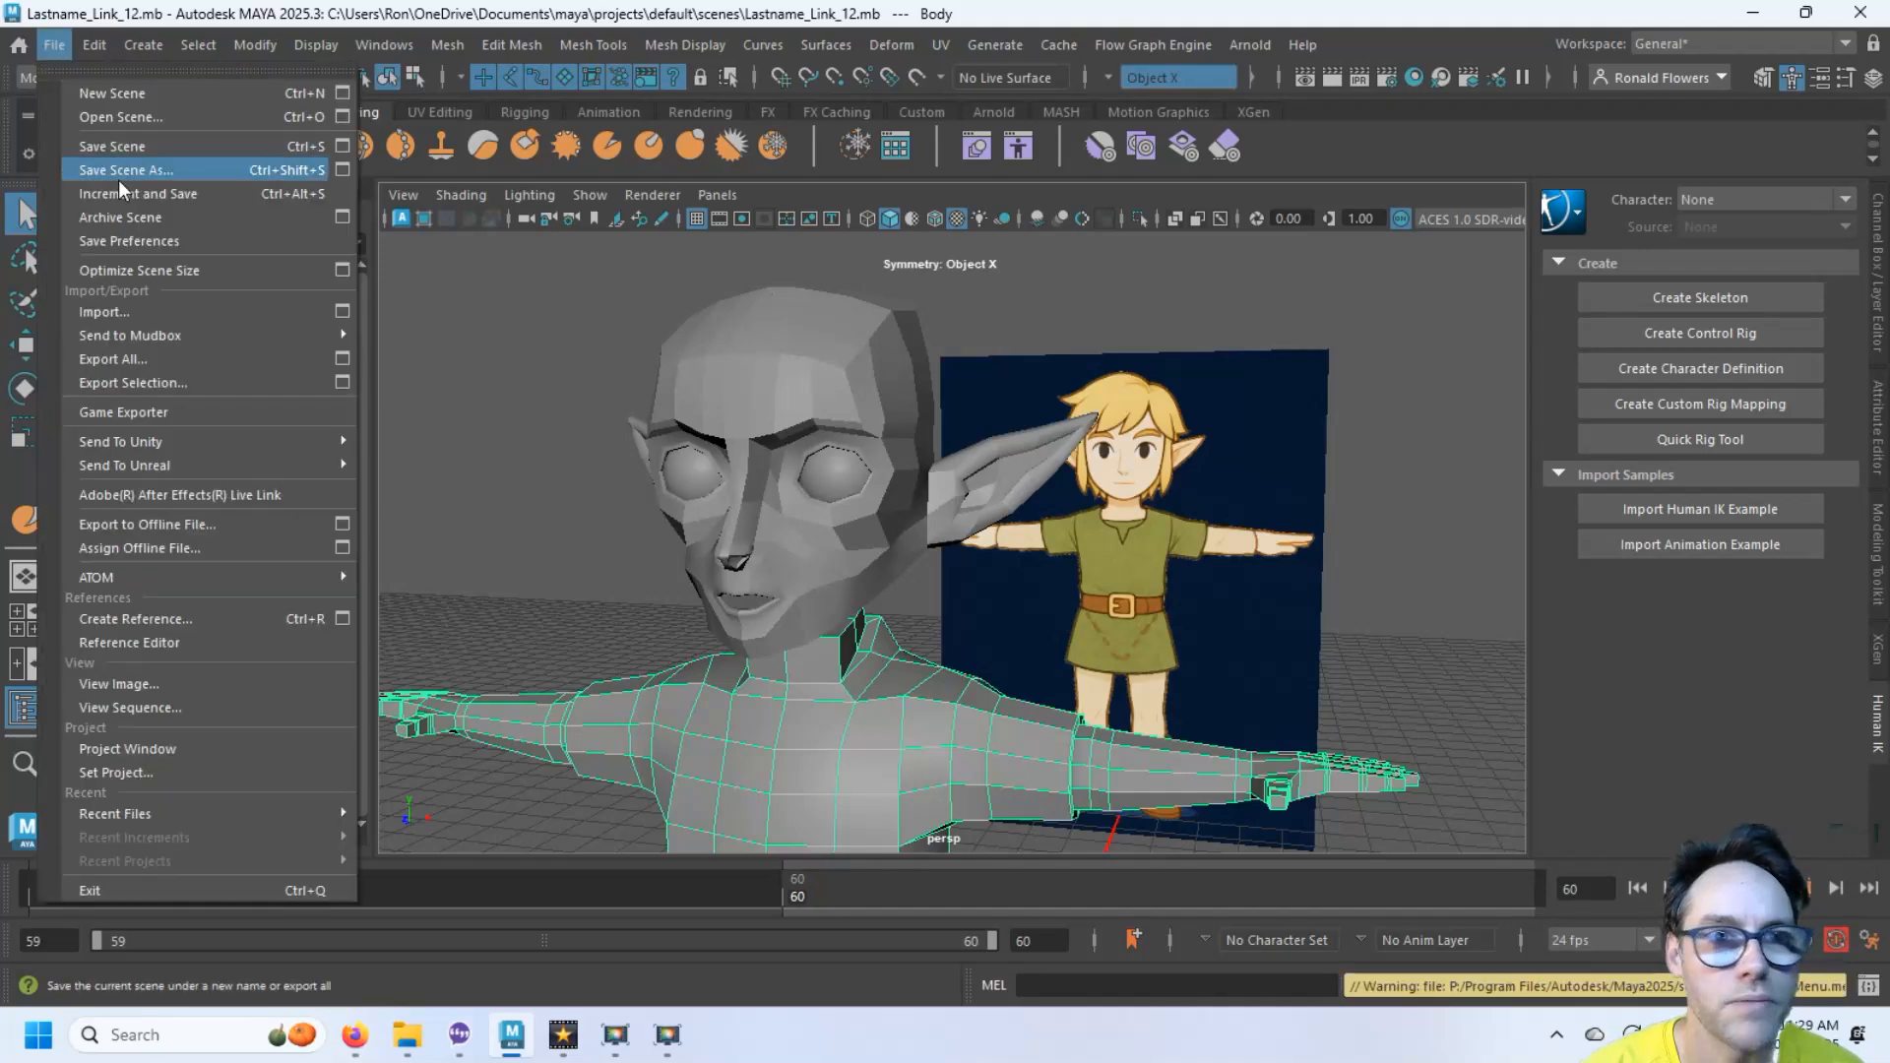
{"action": "left_click", "coordinate": [144, 175]}
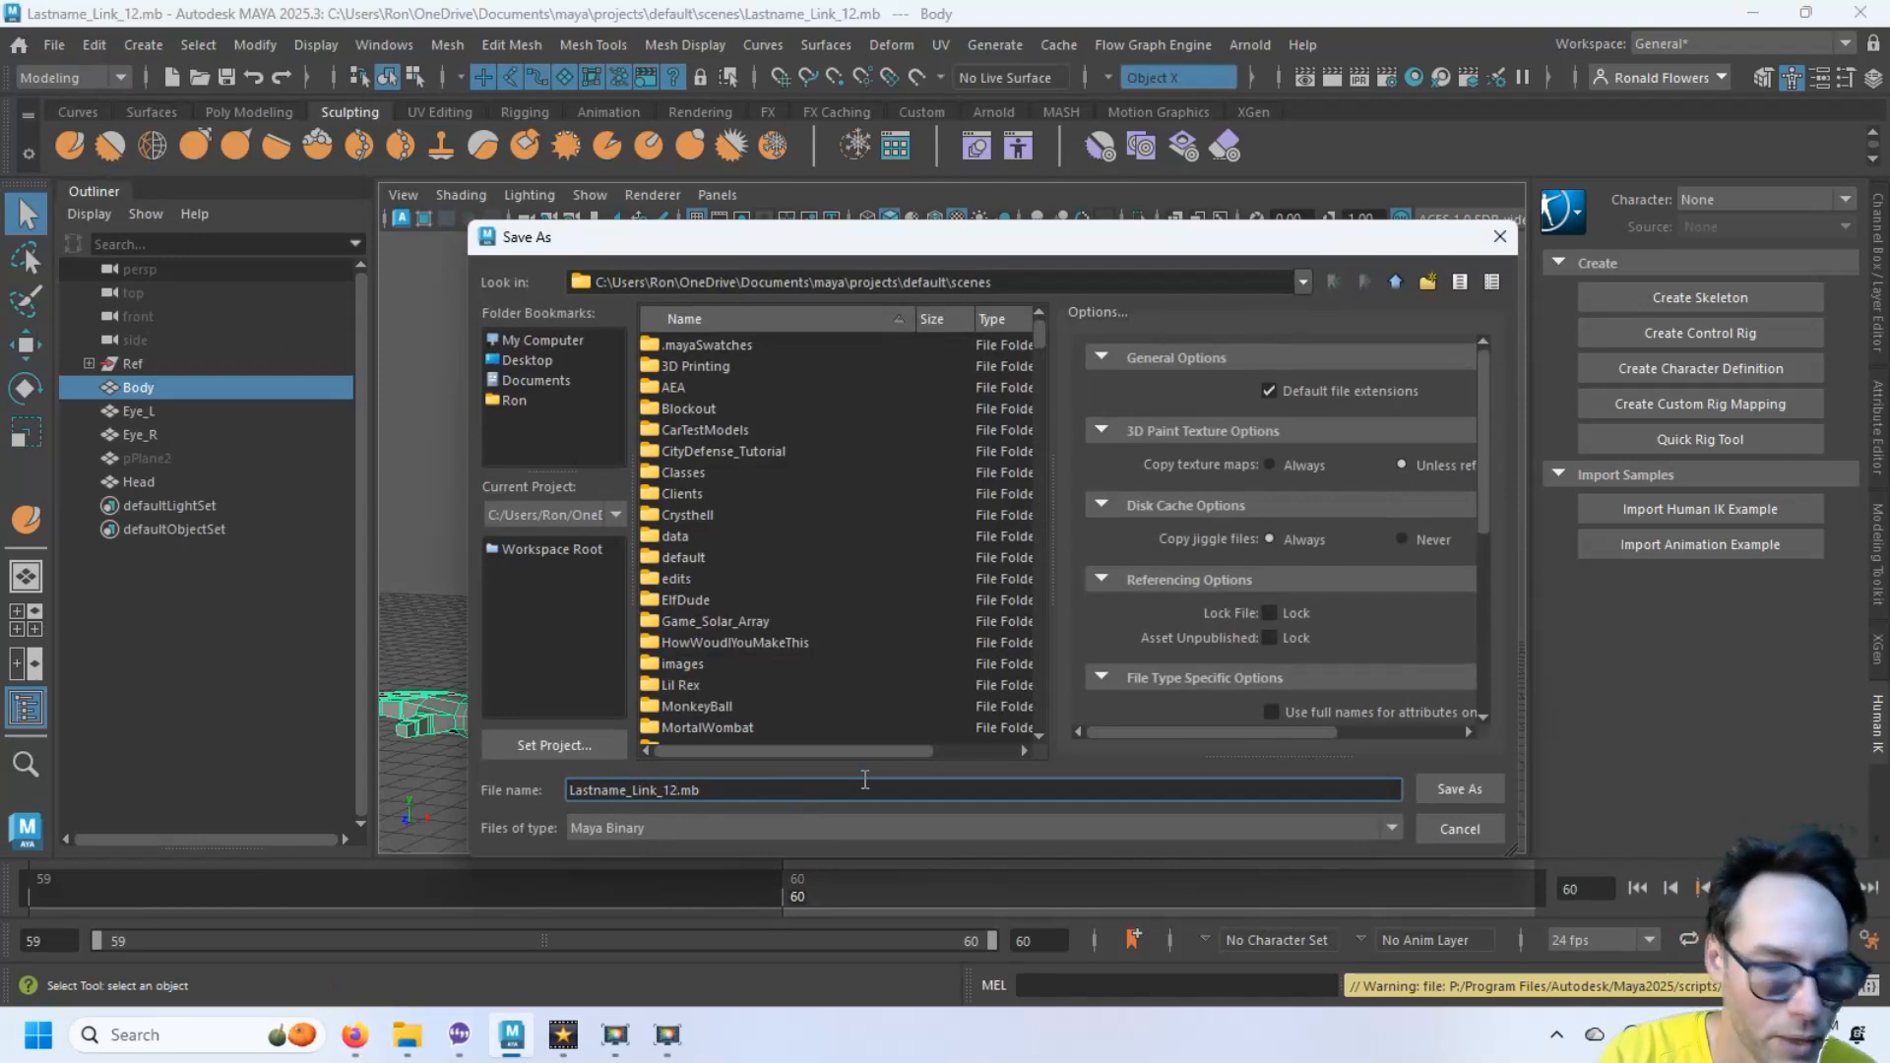
{"action": "key", "text": "BackSpace"}
{"action": "type", "text": "3"}
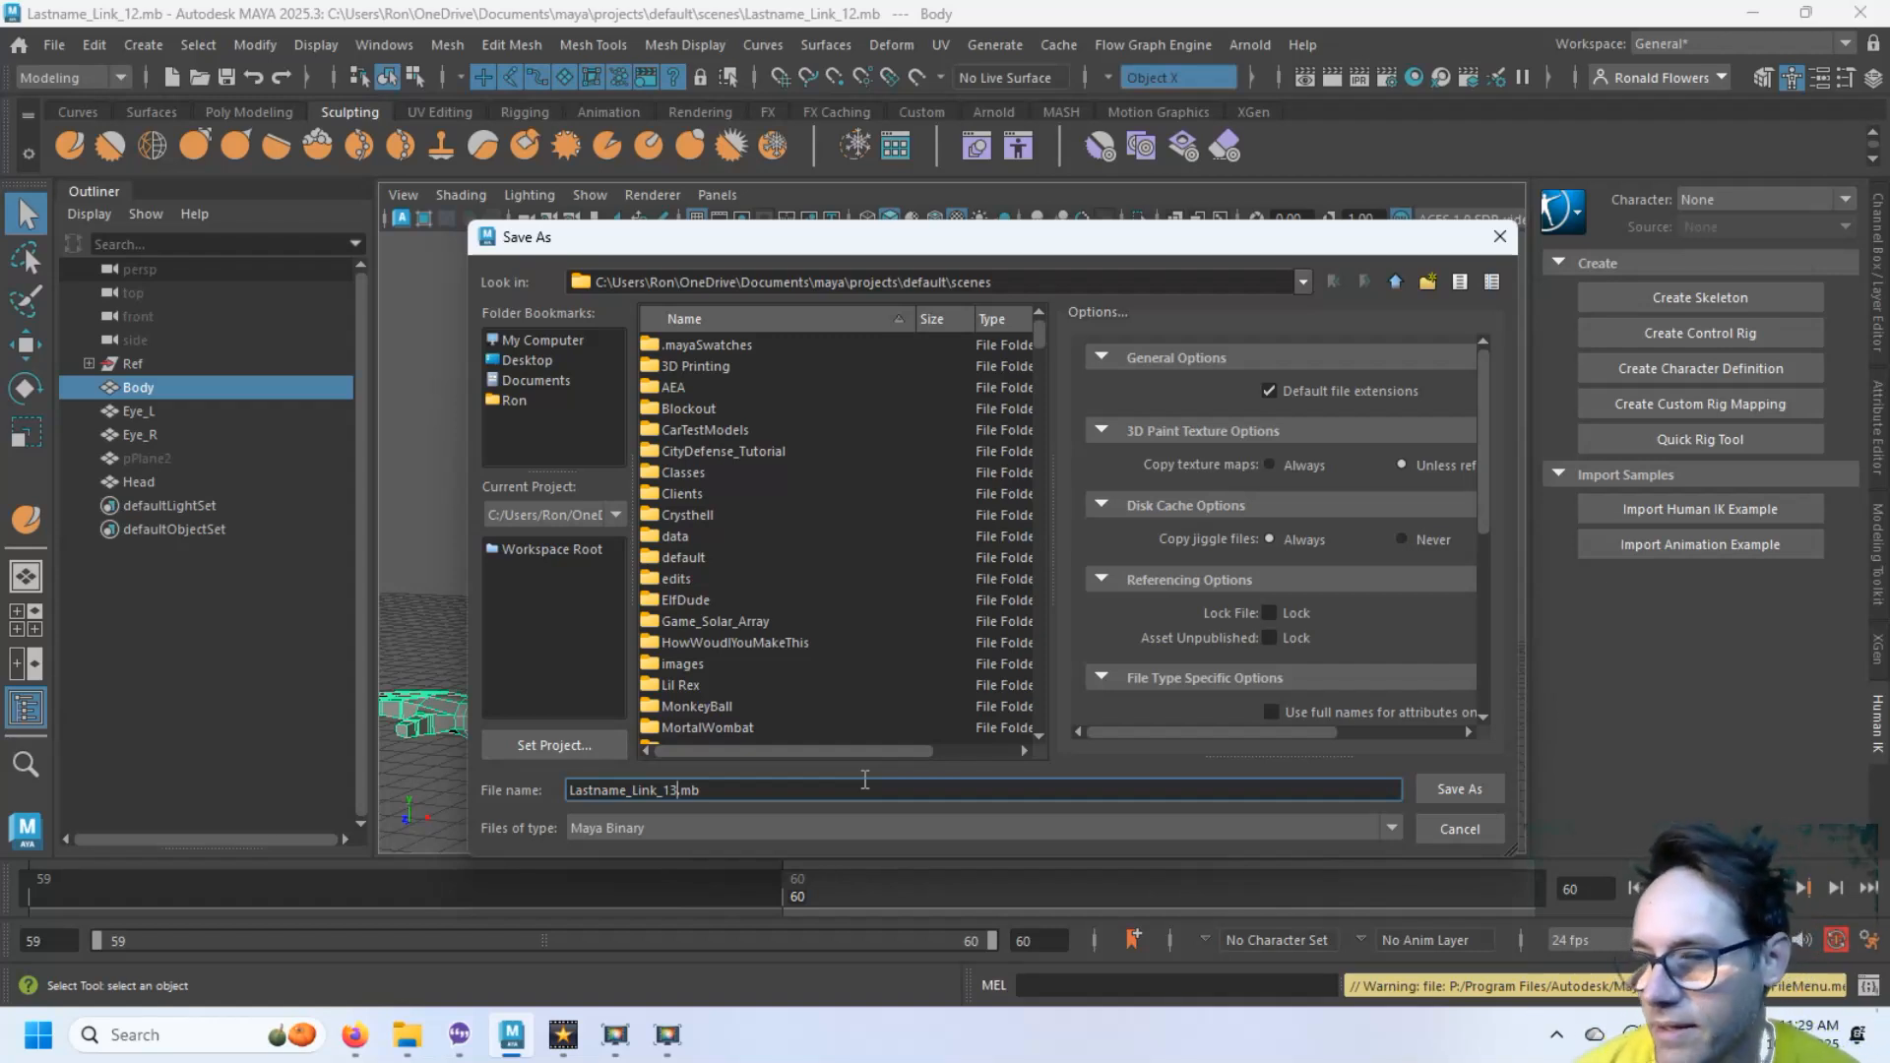
{"action": "left_click", "coordinate": [1453, 798]}
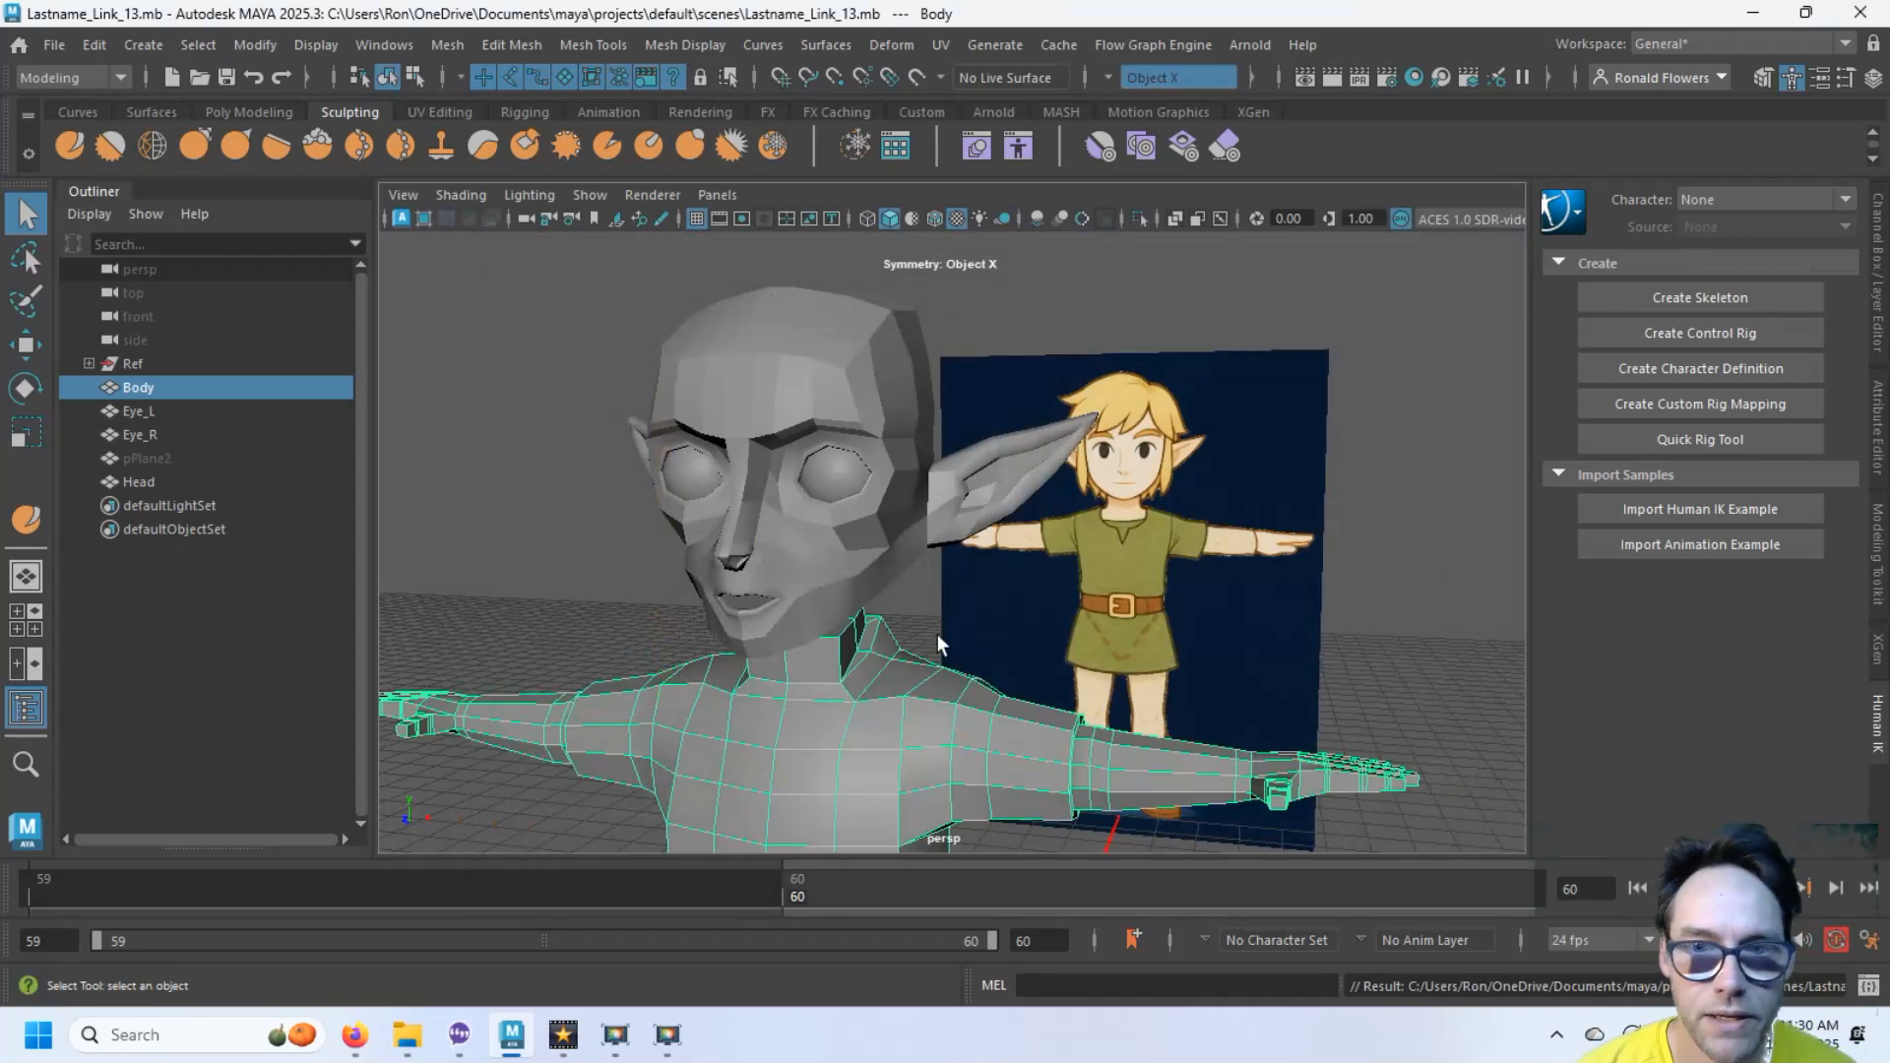
Inspect the top of the Body's neck and the gap between it and the head from the side
{"action": "scroll", "coordinate": [900, 691], "scroll_direction": "up", "scroll_amount": 3}
{"action": "left_click", "coordinate": [807, 602]}
{"action": "scroll", "coordinate": [819, 682], "scroll_direction": "up", "scroll_amount": 3}
{"action": "left_click_drag", "start_coordinate": [819, 681], "coordinate": [630, 641], "text": "alt"}
{"action": "middle_click_drag", "start_coordinate": [630, 641], "coordinate": [704, 652], "text": "alt"}
{"action": "left_click_drag", "start_coordinate": [704, 651], "coordinate": [935, 589], "text": "alt"}
{"action": "left_click", "coordinate": [931, 588]}
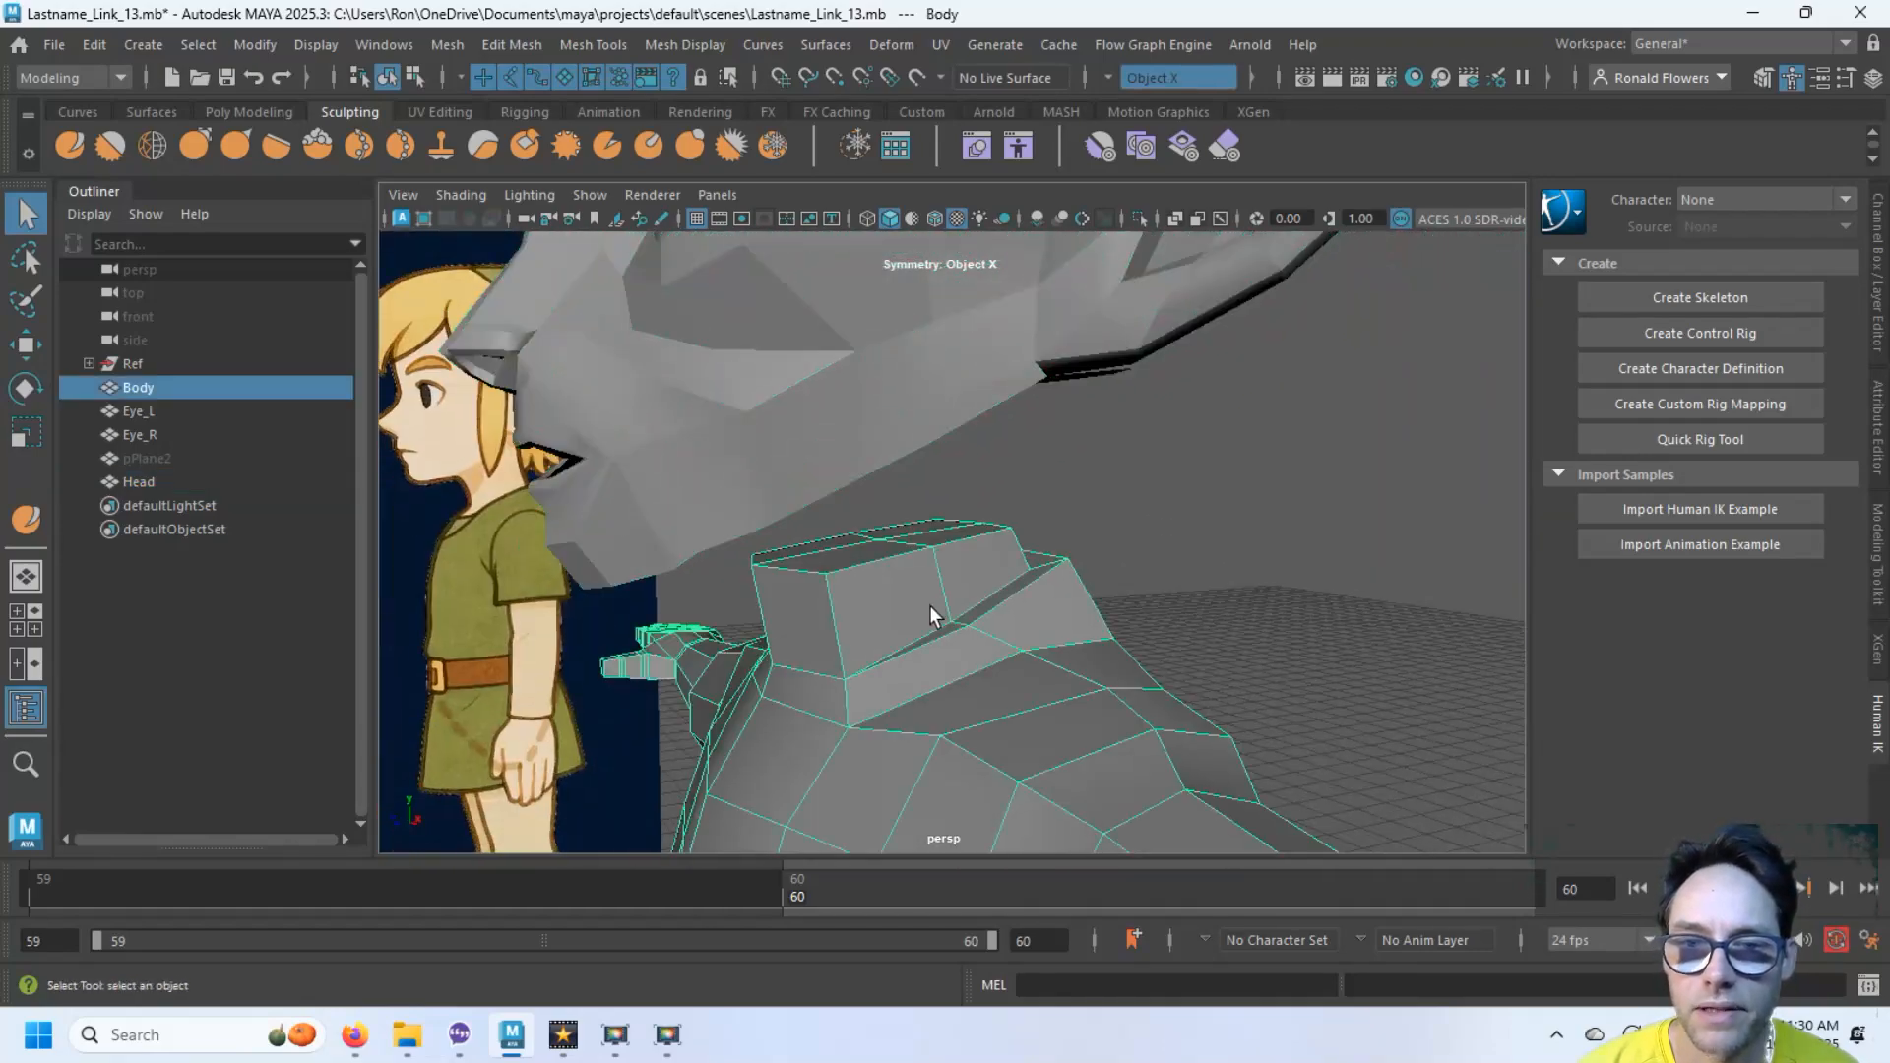
{"action": "scroll", "coordinate": [925, 606], "scroll_direction": "up", "scroll_amount": 3}
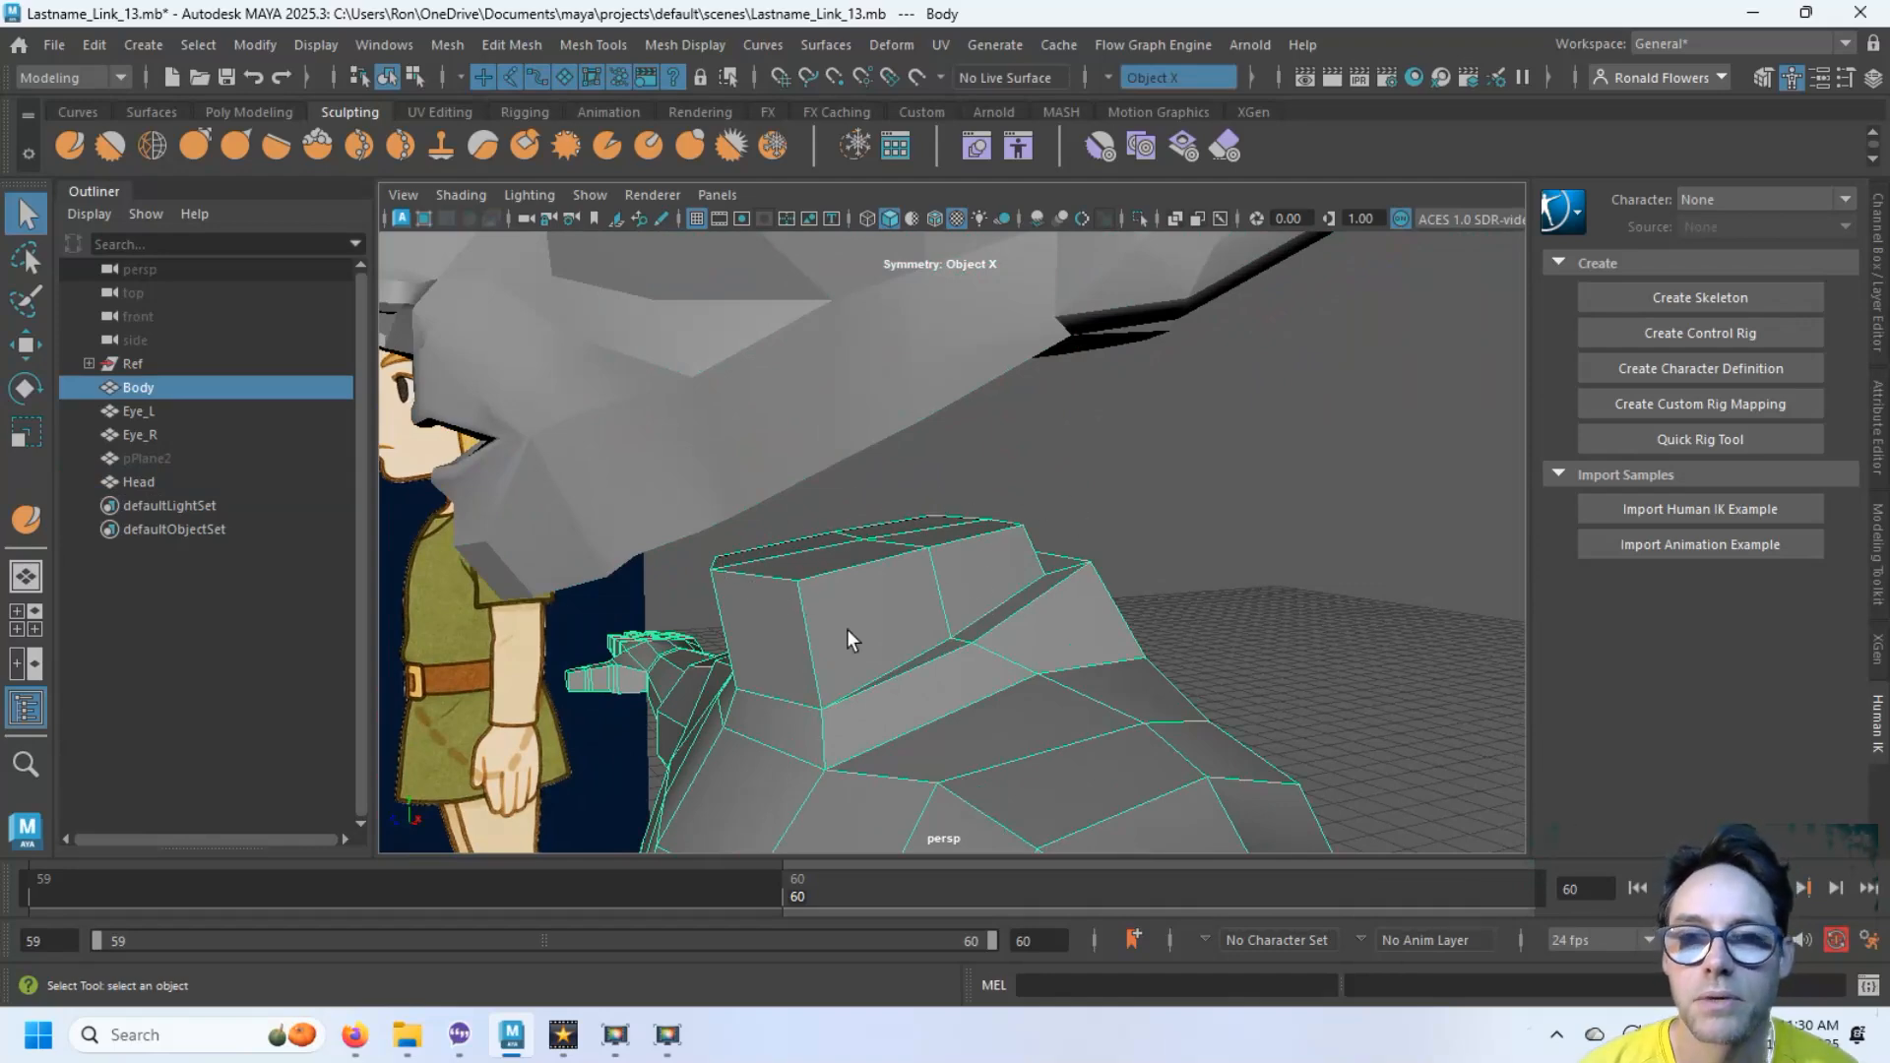
Compare the Head's open underside with the Body's neck and the edges along both meshes
{"action": "left_click", "coordinate": [882, 473]}
{"action": "key", "text": "f"}
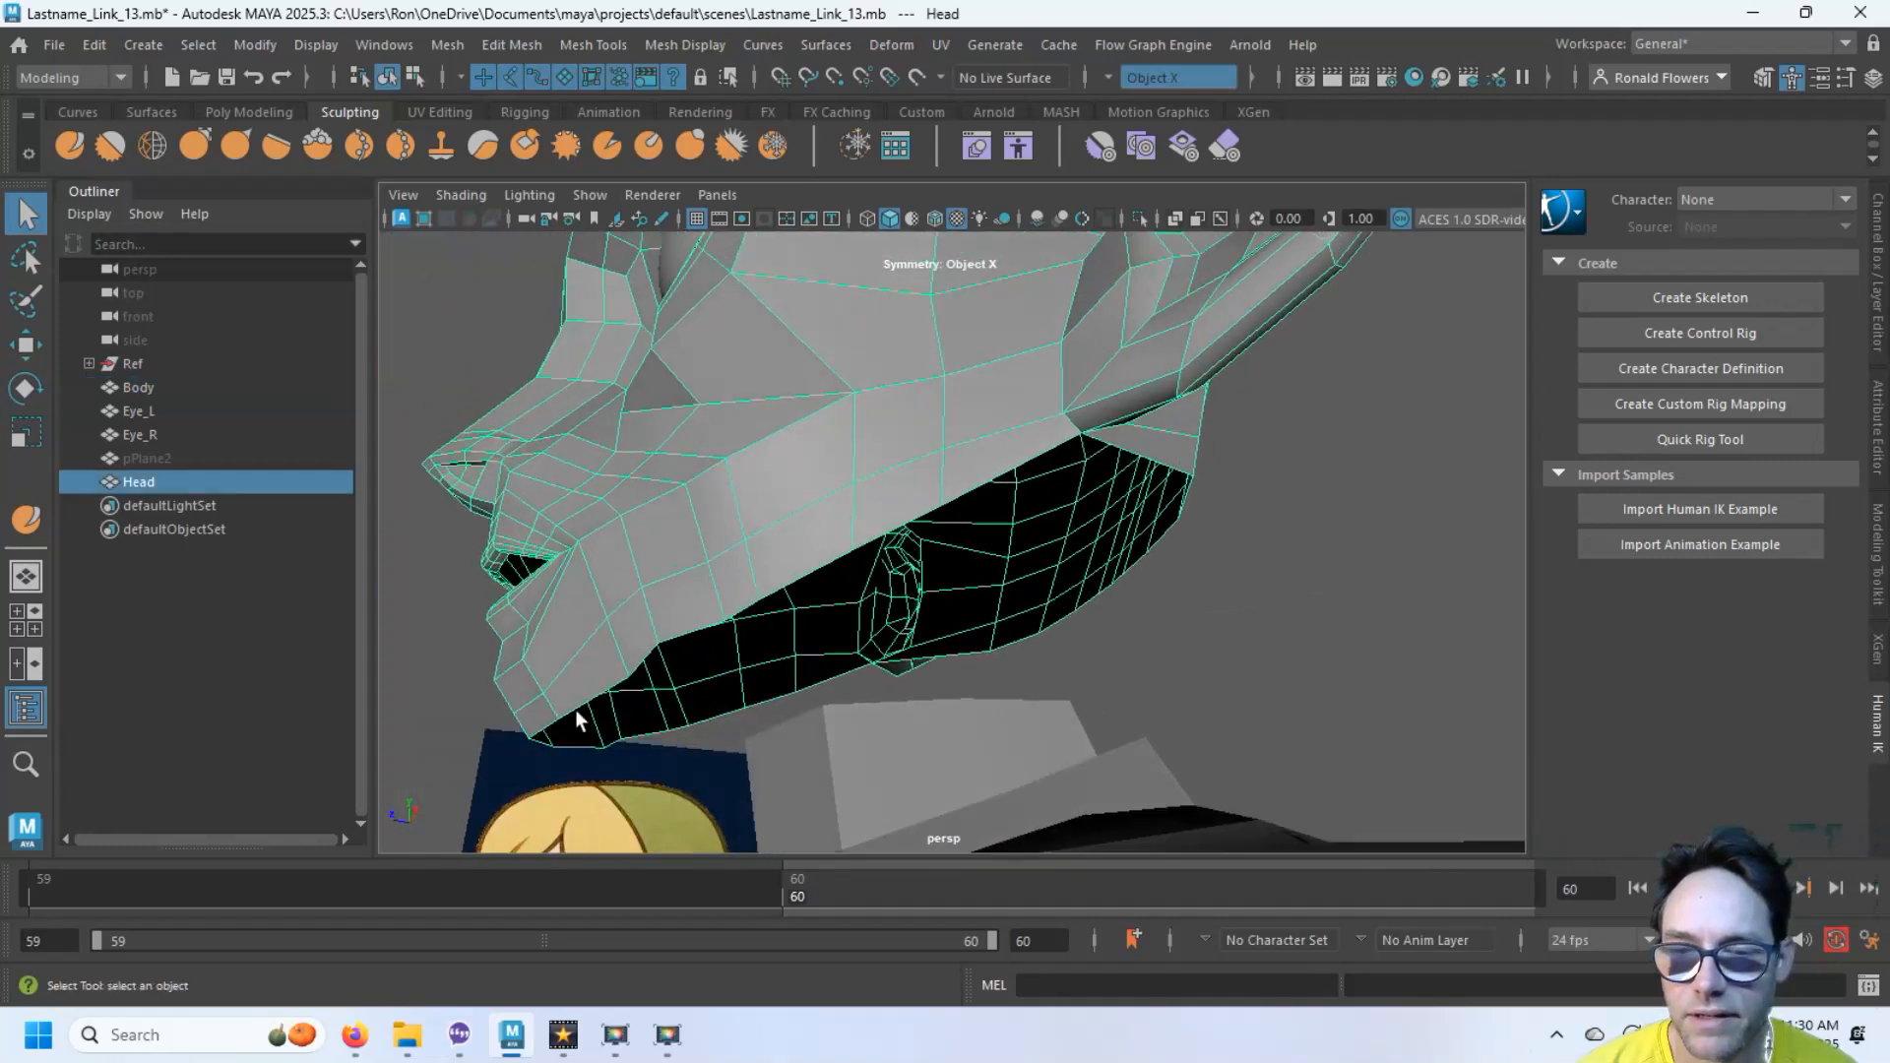
{"action": "left_click", "coordinate": [992, 742]}
{"action": "left_click", "coordinate": [941, 474], "text": "shift"}
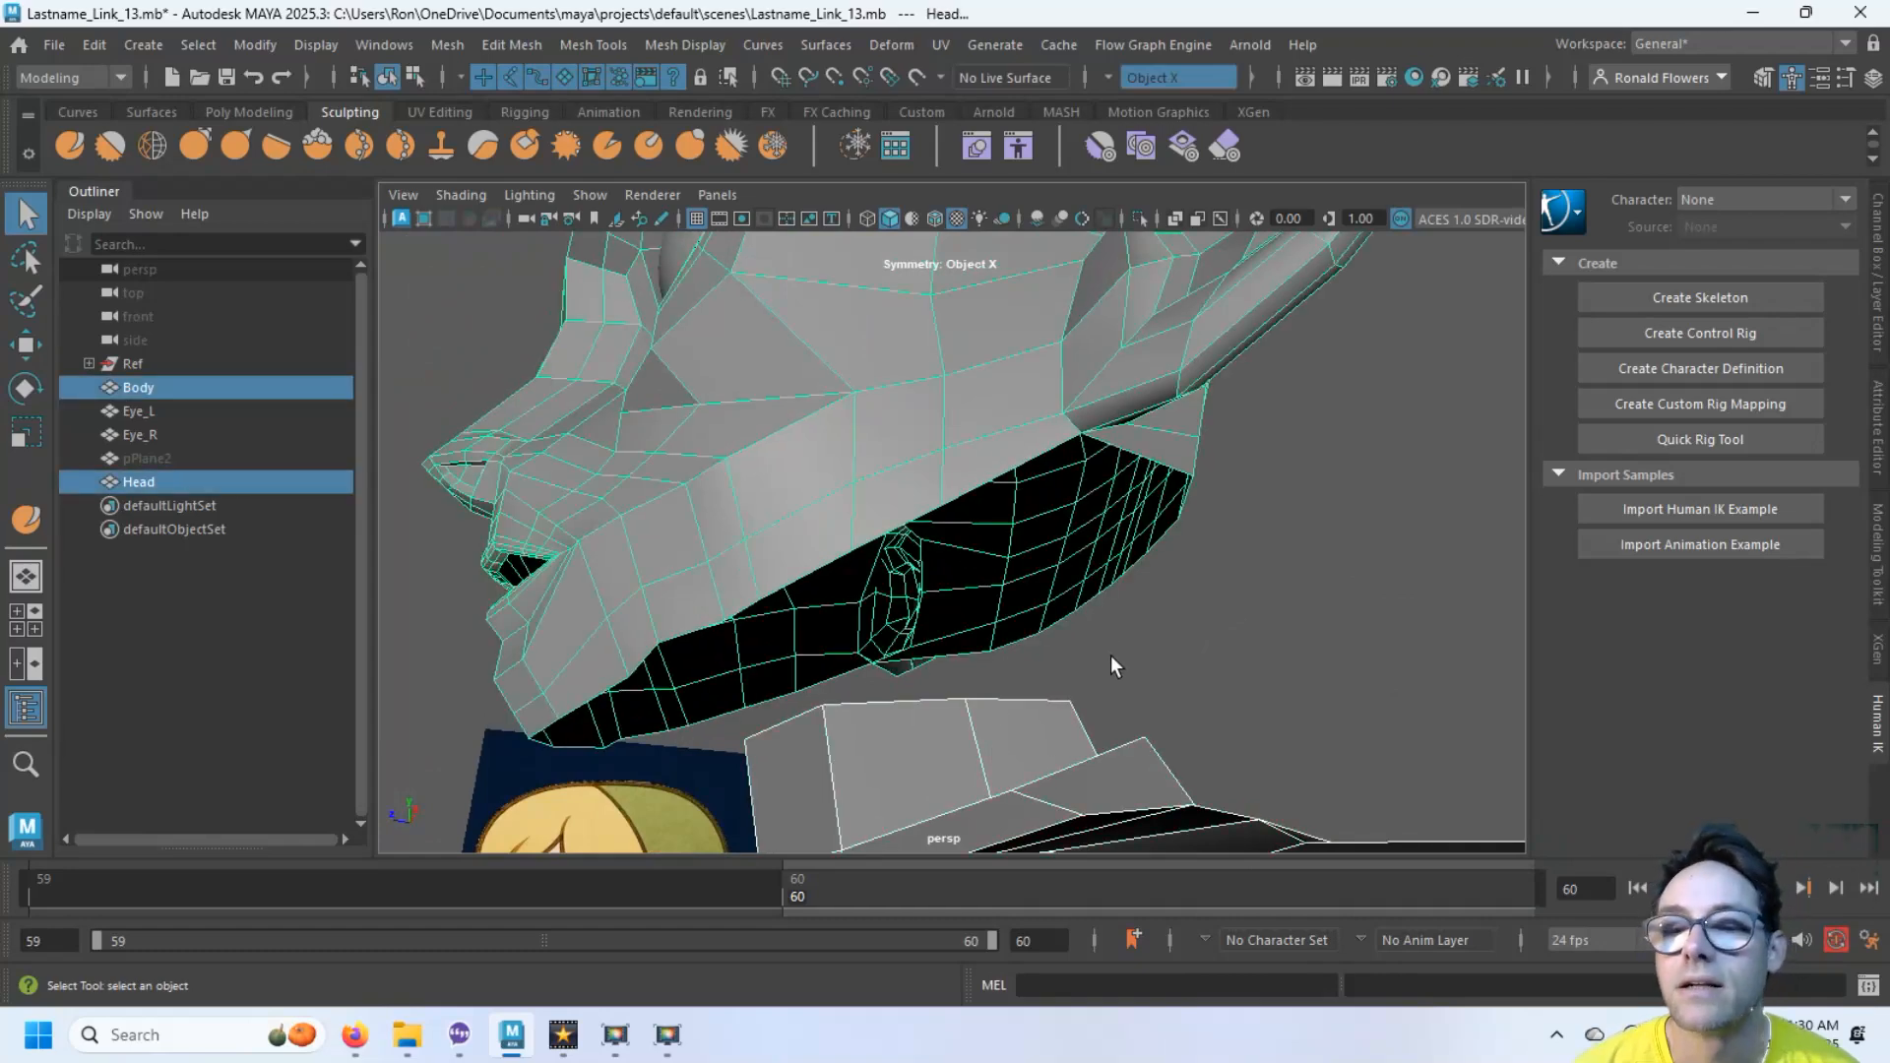
{"action": "left_click", "coordinate": [1181, 669]}
{"action": "left_click", "coordinate": [1038, 746]}
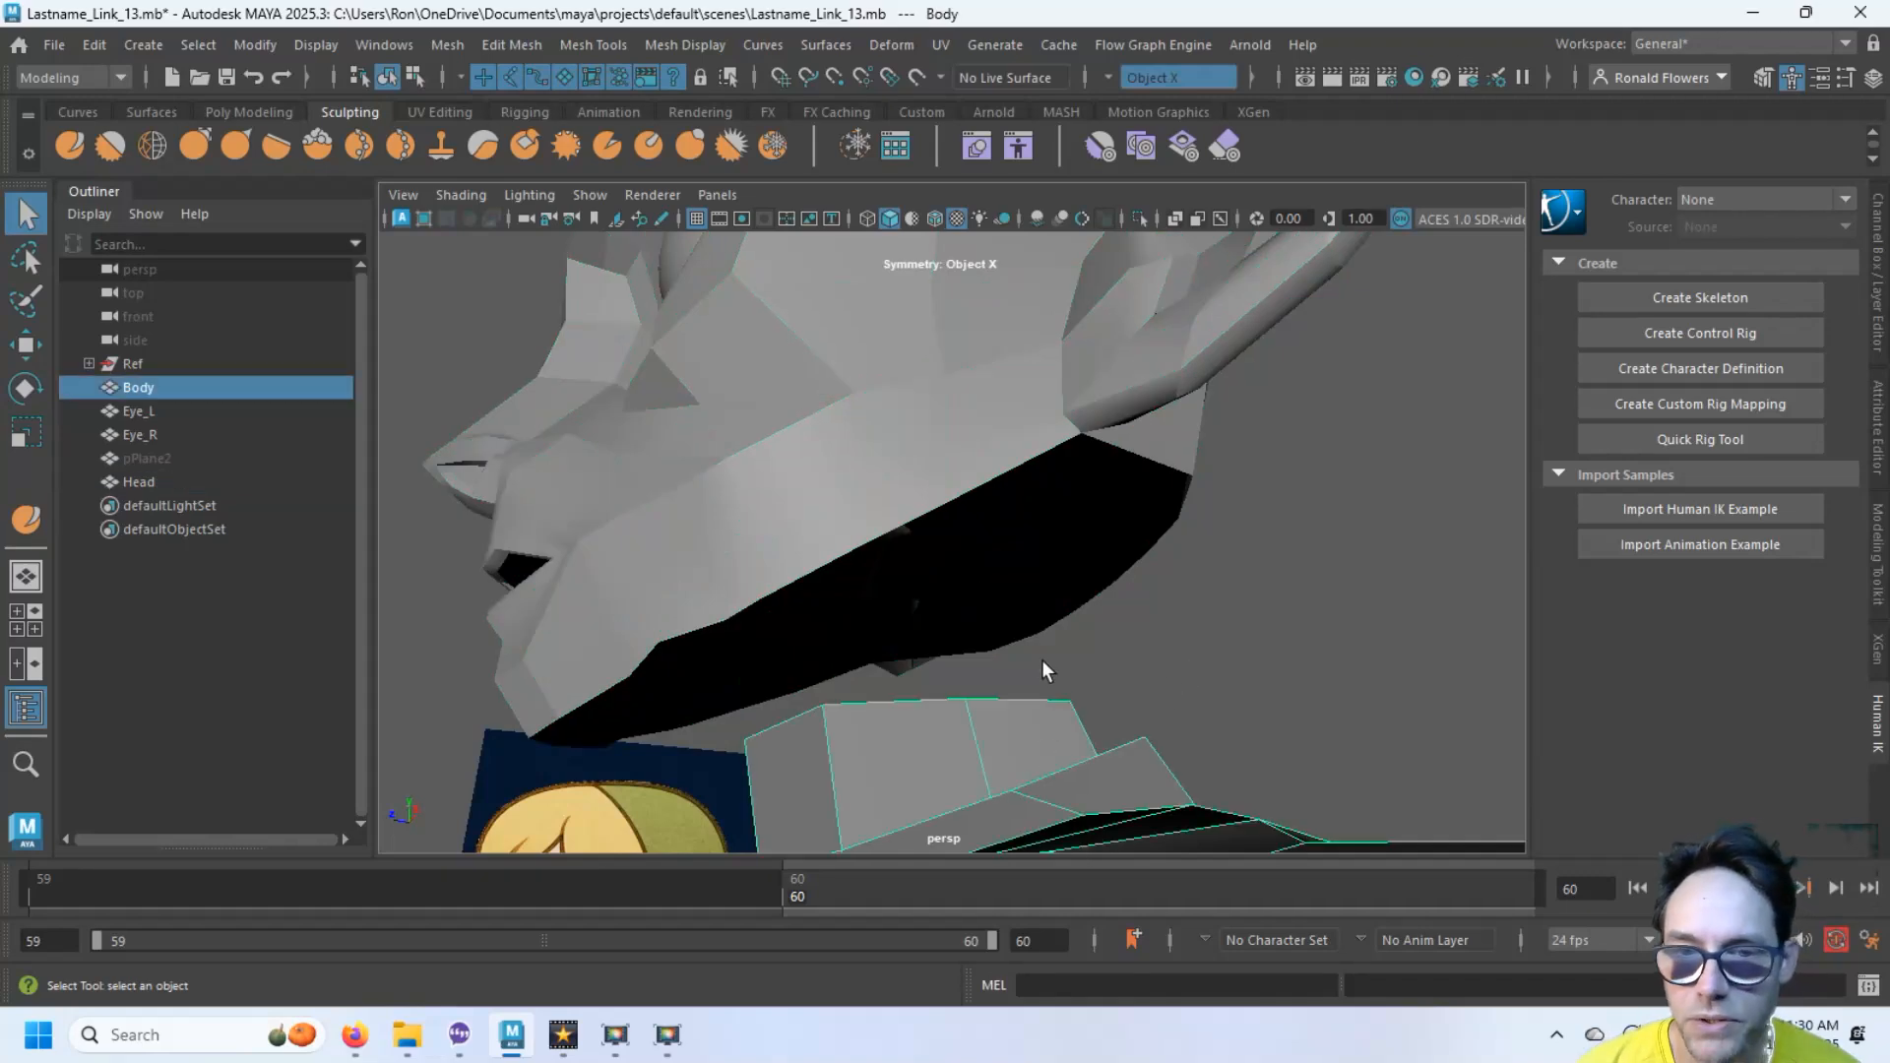
{"action": "left_click_drag", "start_coordinate": [1041, 659], "coordinate": [1017, 751], "text": "alt"}
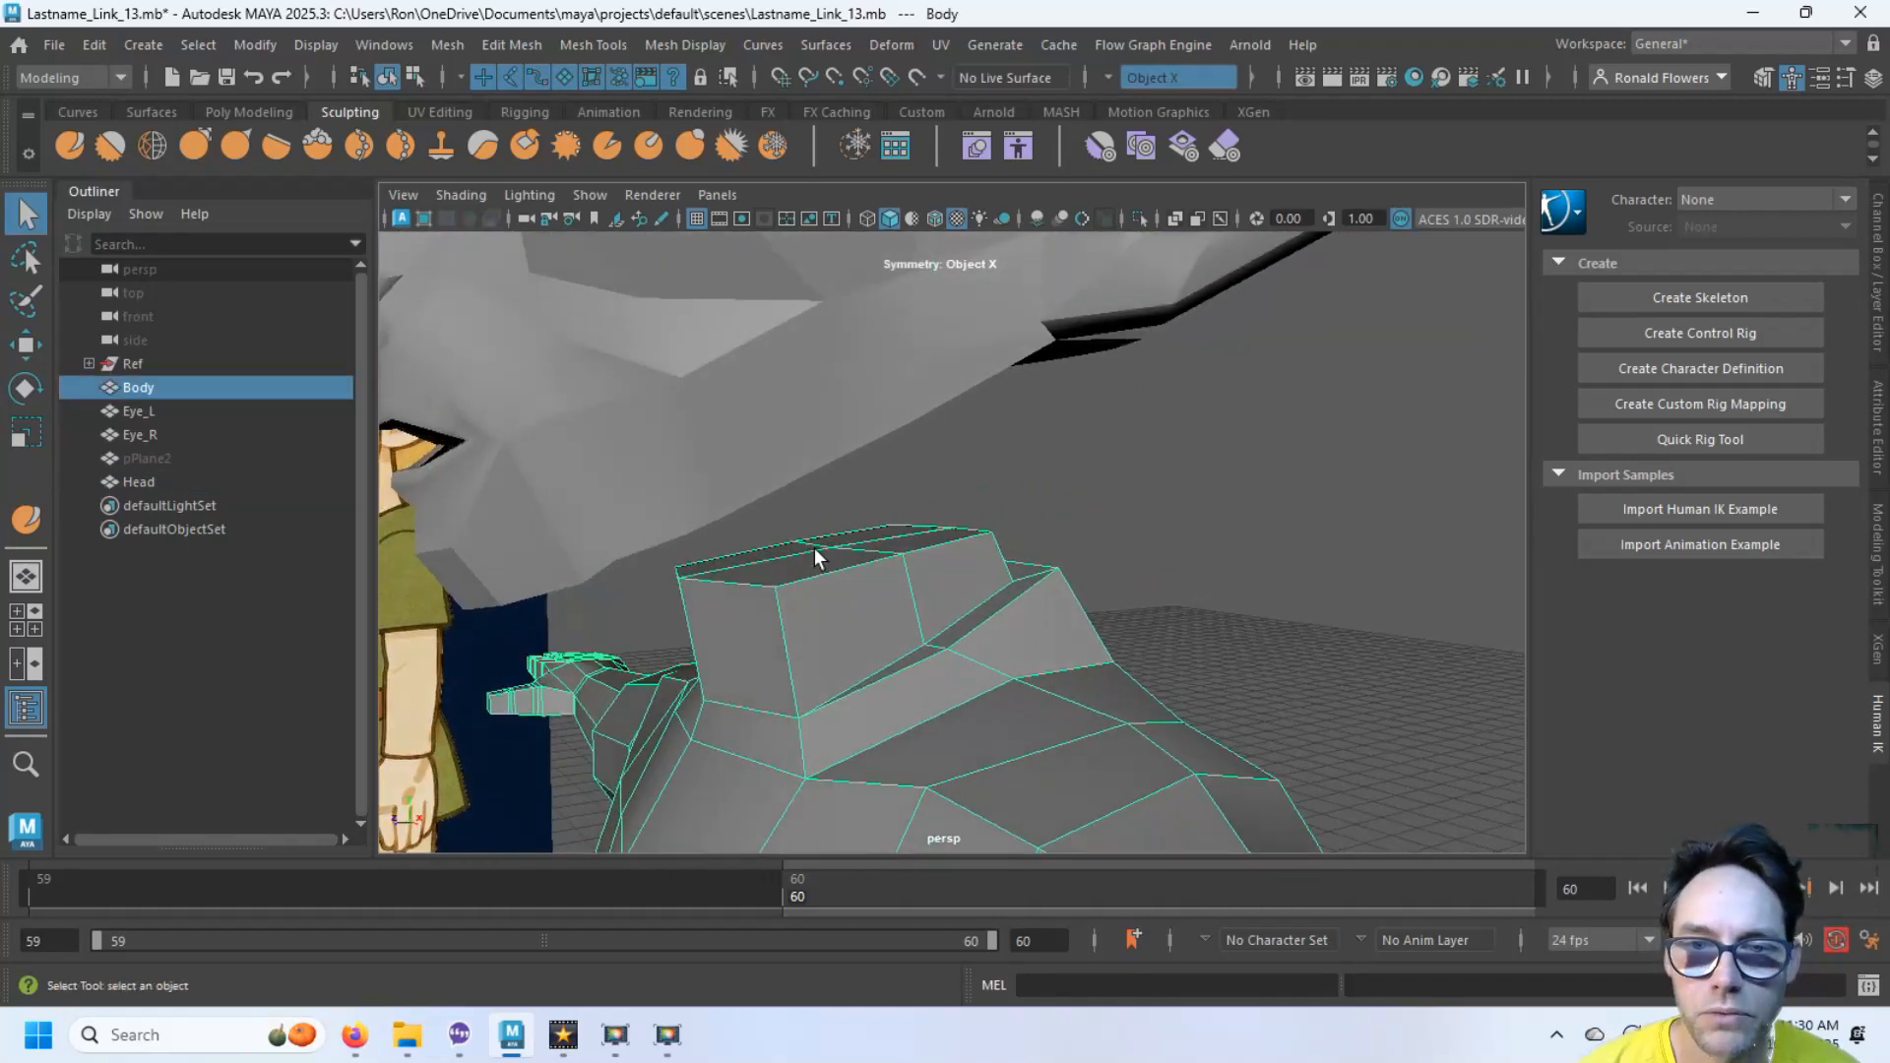
{"action": "left_click_drag", "start_coordinate": [833, 599], "coordinate": [827, 548], "text": "alt"}
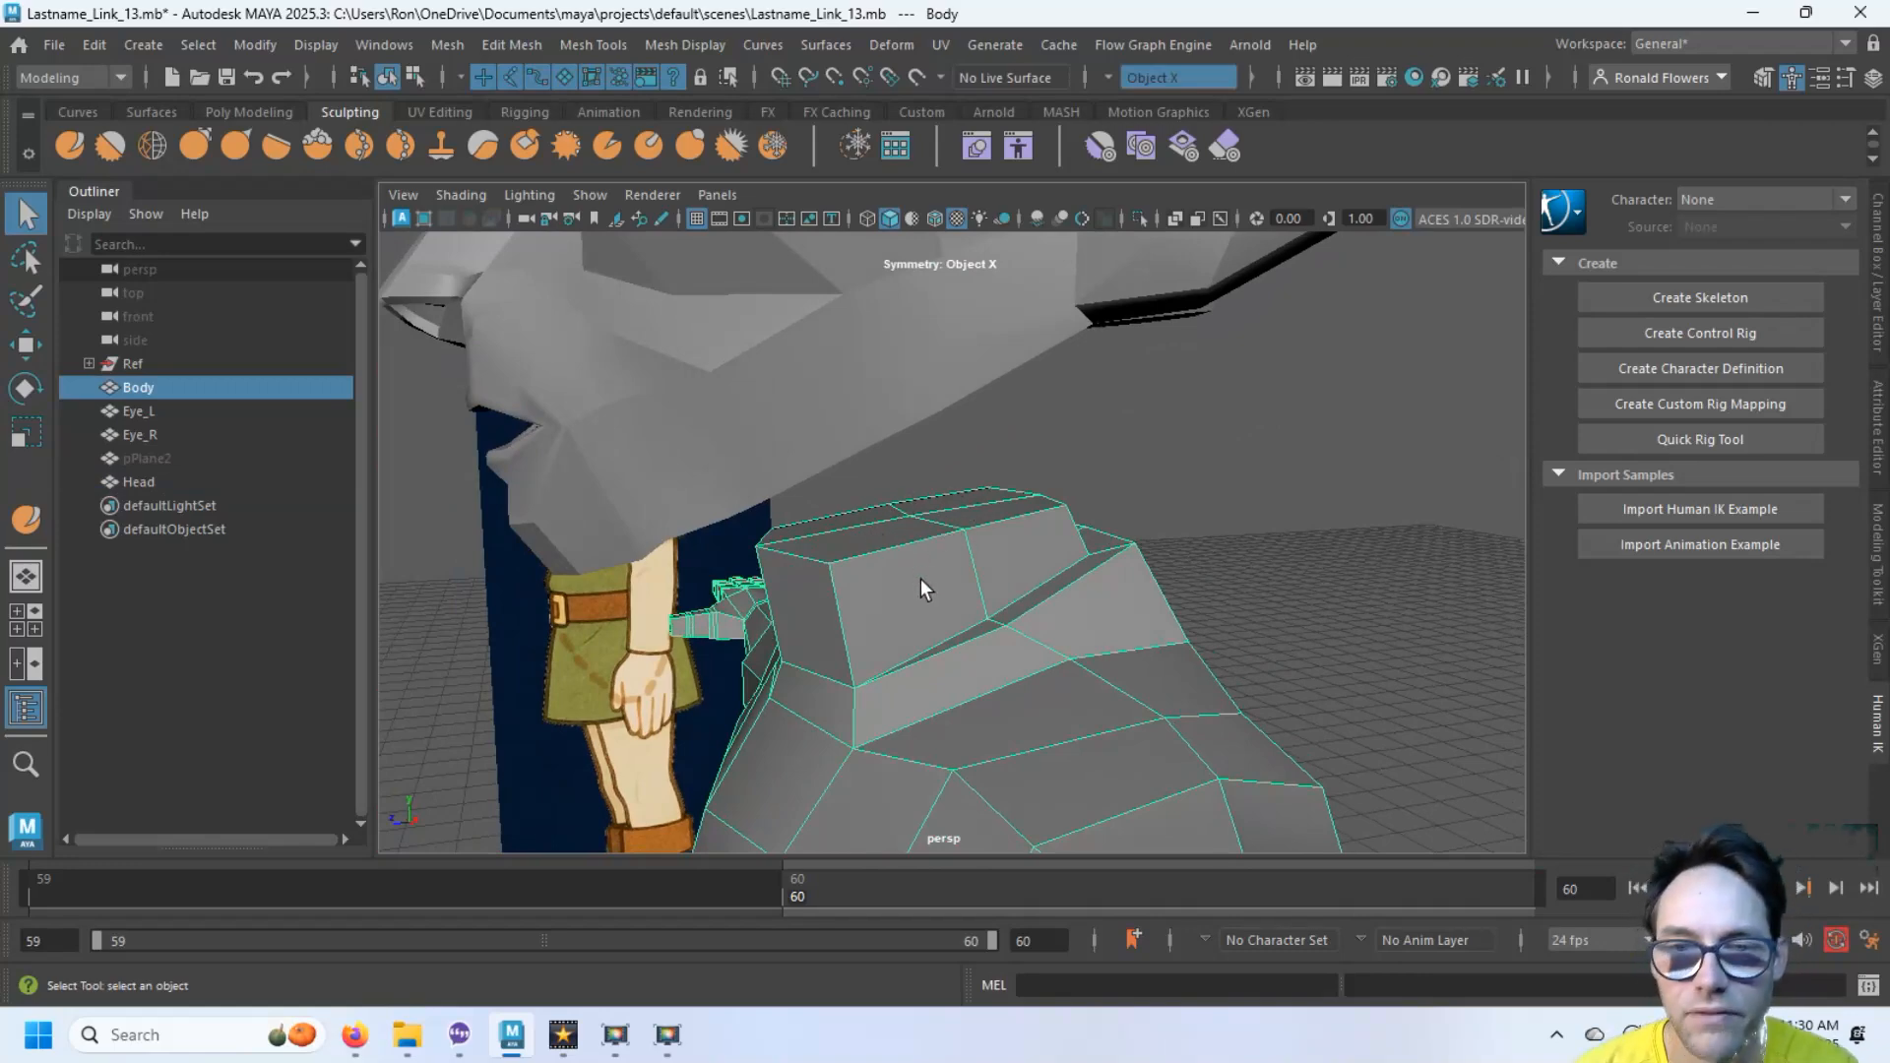
Select the faces capping the top of the Body's neck and check the symmetry options
{"action": "key", "text": "F11"}
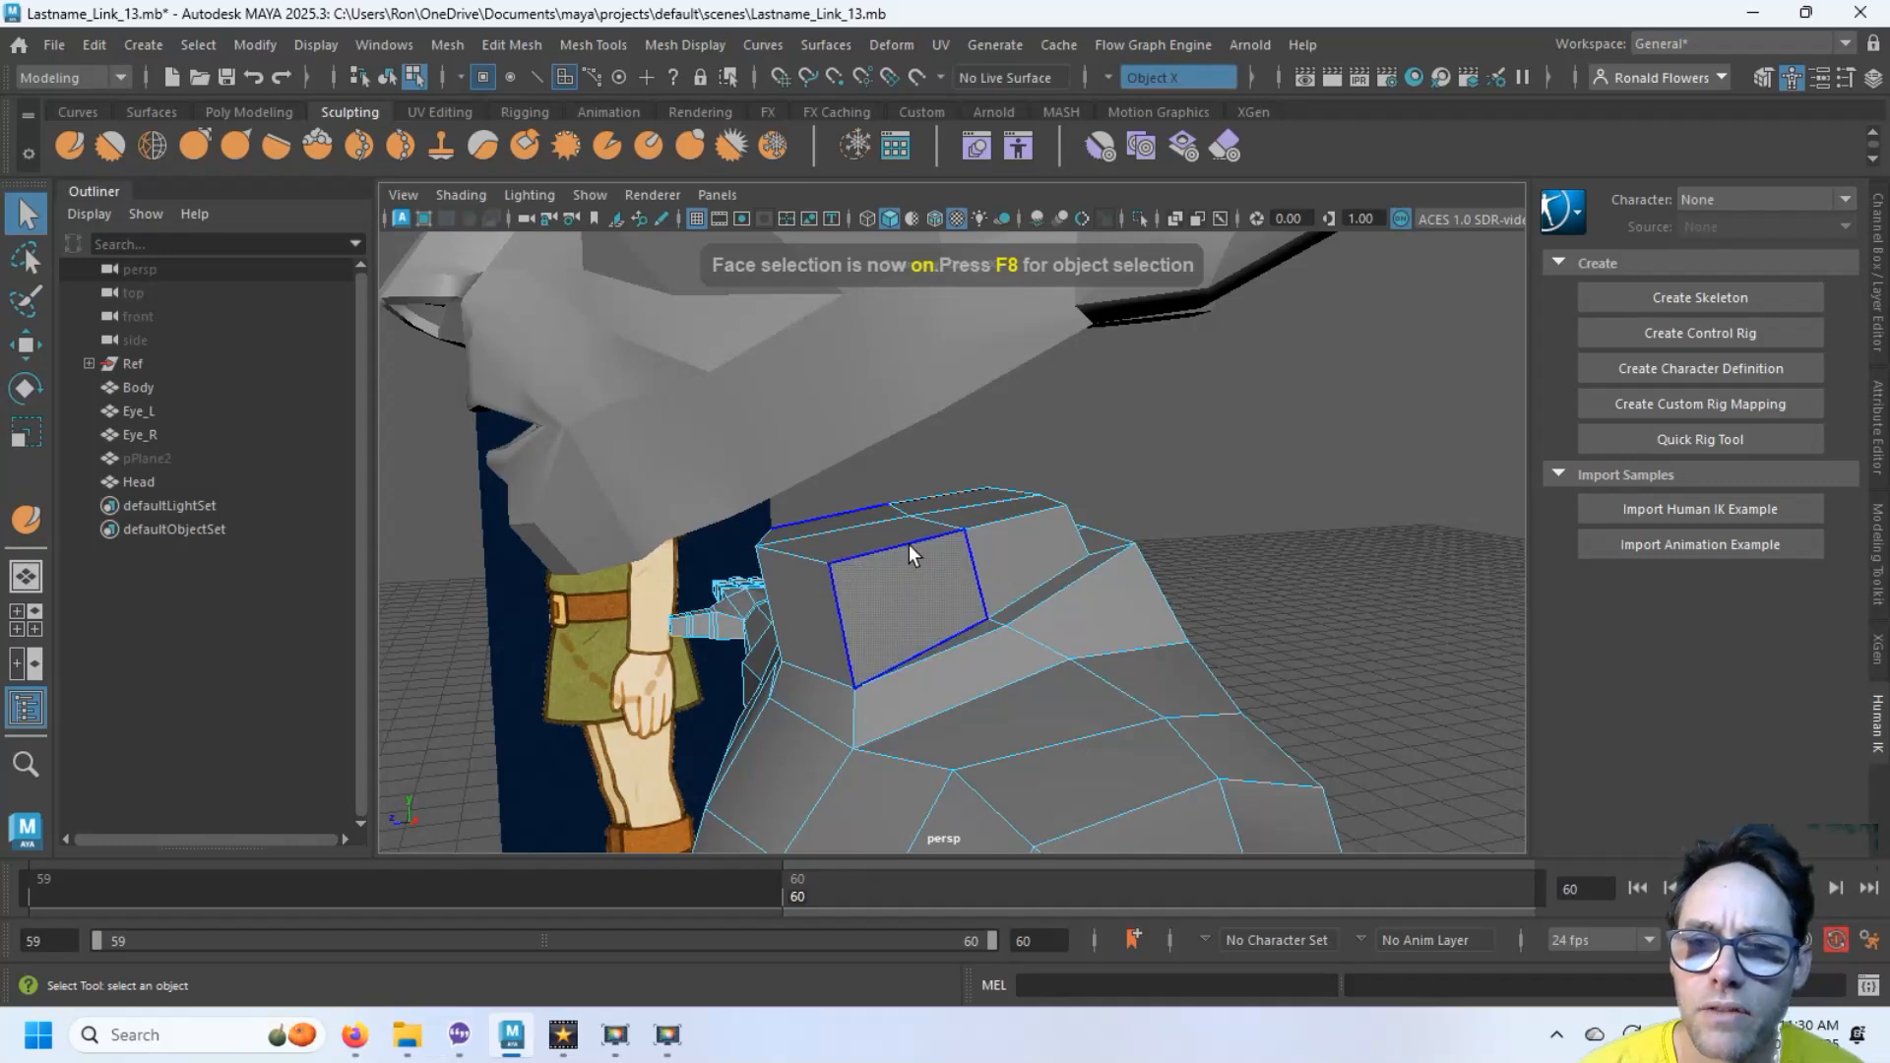
{"action": "left_click", "coordinate": [882, 530]}
{"action": "left_click", "coordinate": [943, 511], "text": "shift"}
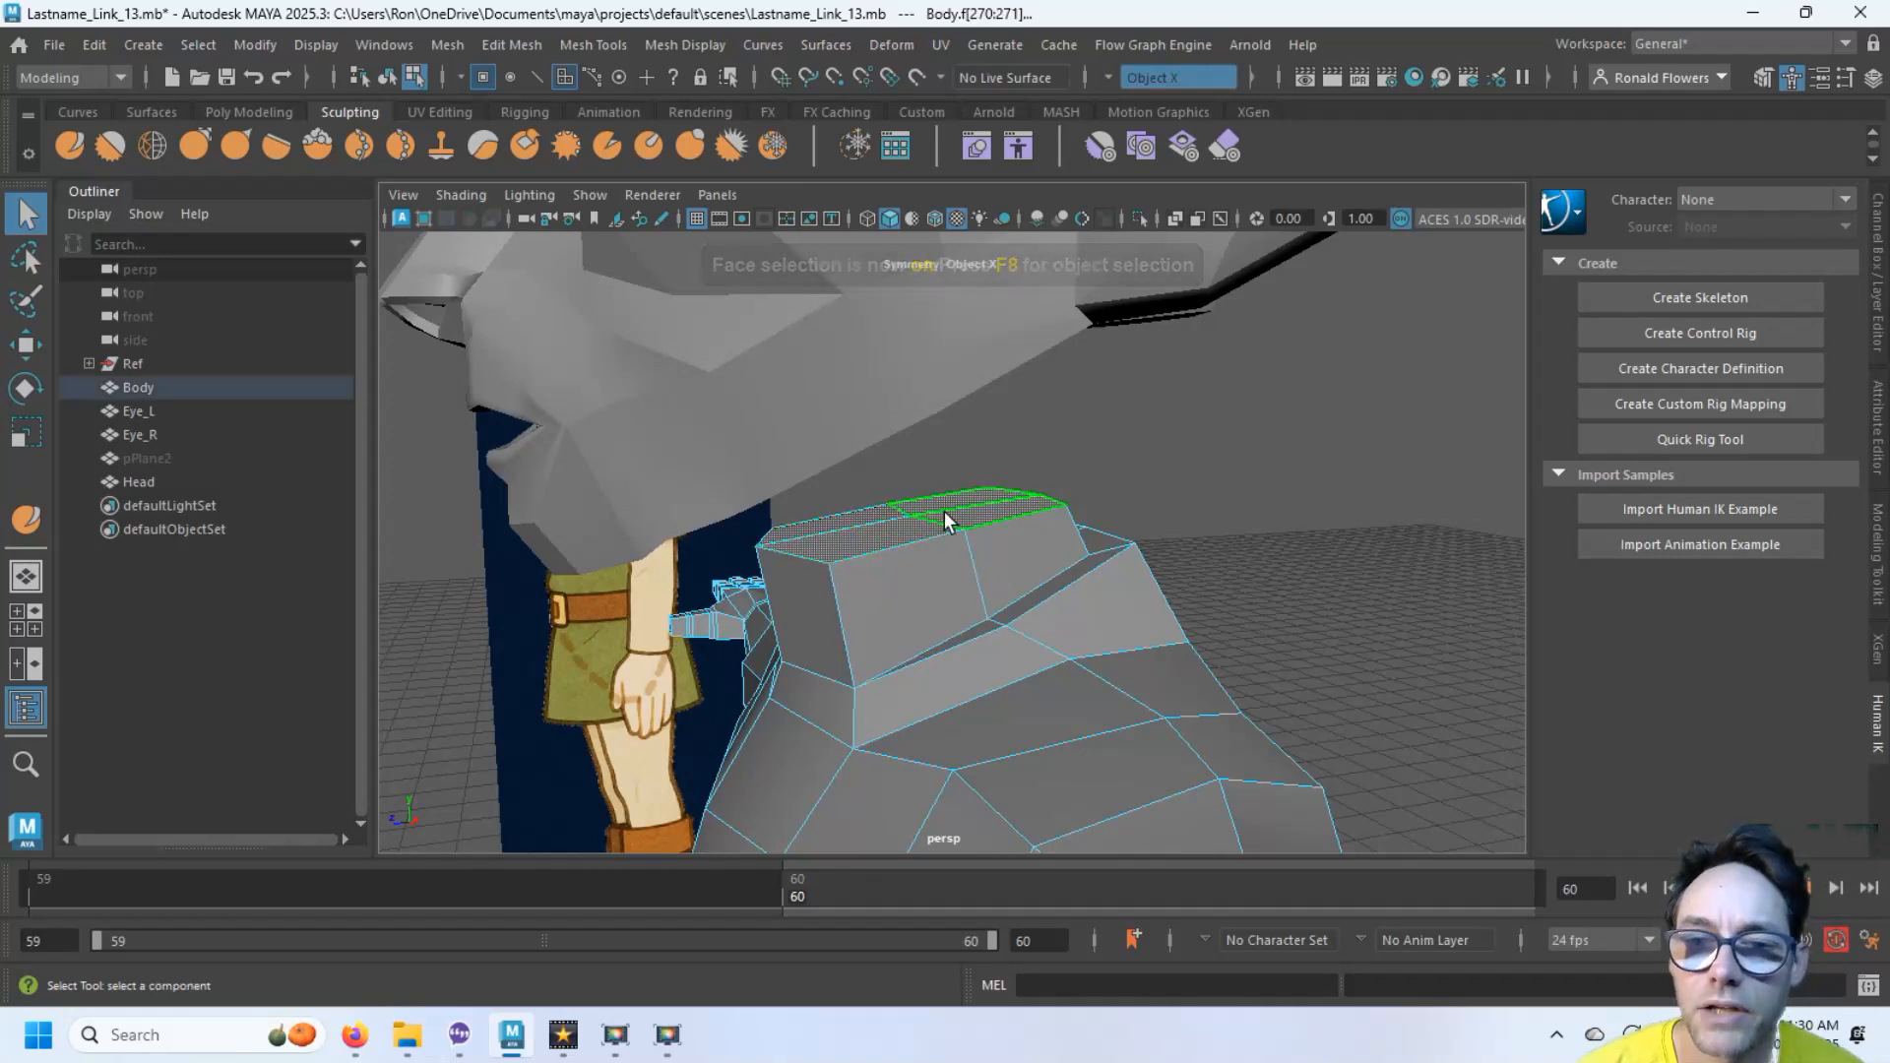
{"action": "left_click", "coordinate": [1112, 78]}
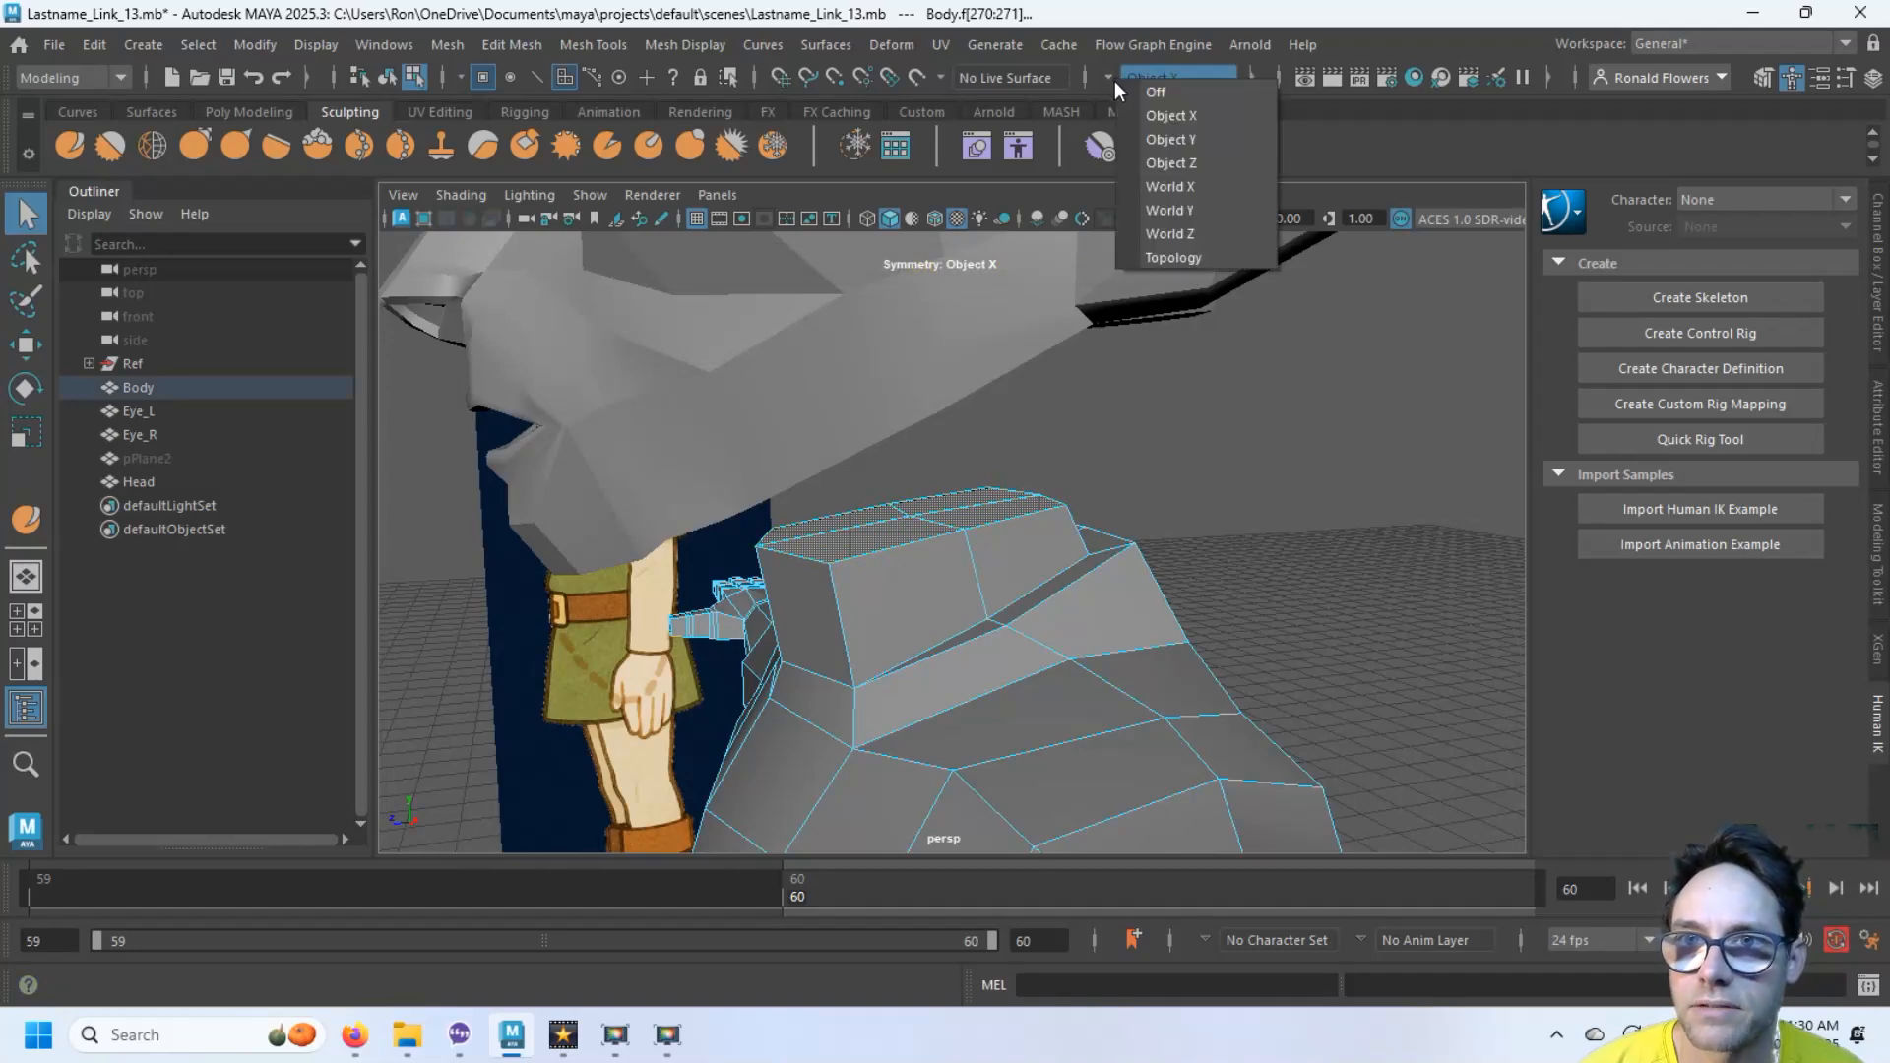
{"action": "left_click", "coordinate": [1097, 71]}
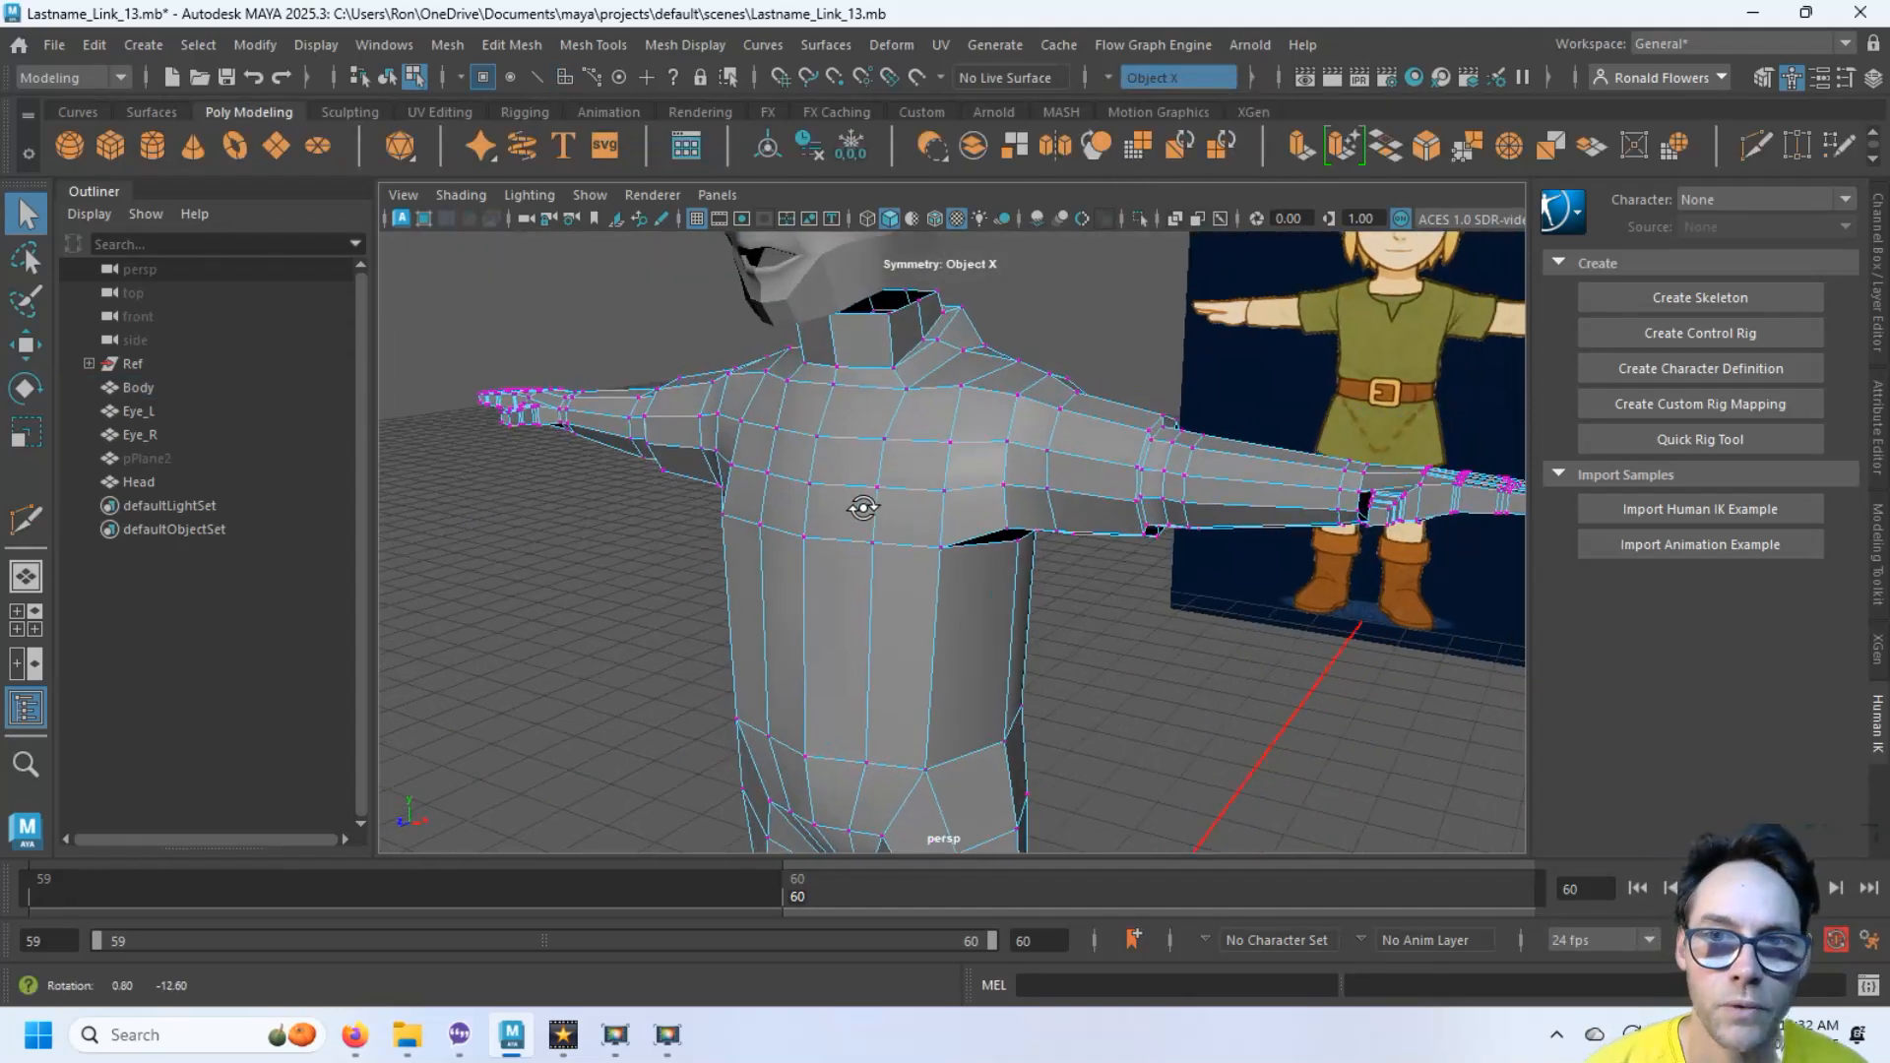
Return to object selection and apply Smooth to the whole Body mesh with 1 division
{"action": "scroll", "coordinate": [867, 506], "scroll_direction": "up", "scroll_amount": 5}
{"action": "mouse_move", "coordinate": [884, 506]}
{"action": "left_mouse_down", "text": "alt"}
{"action": "mouse_move", "coordinate": [801, 511]}
{"action": "mouse_move", "coordinate": [856, 522]}
{"action": "left_mouse_up", "text": "alt"}
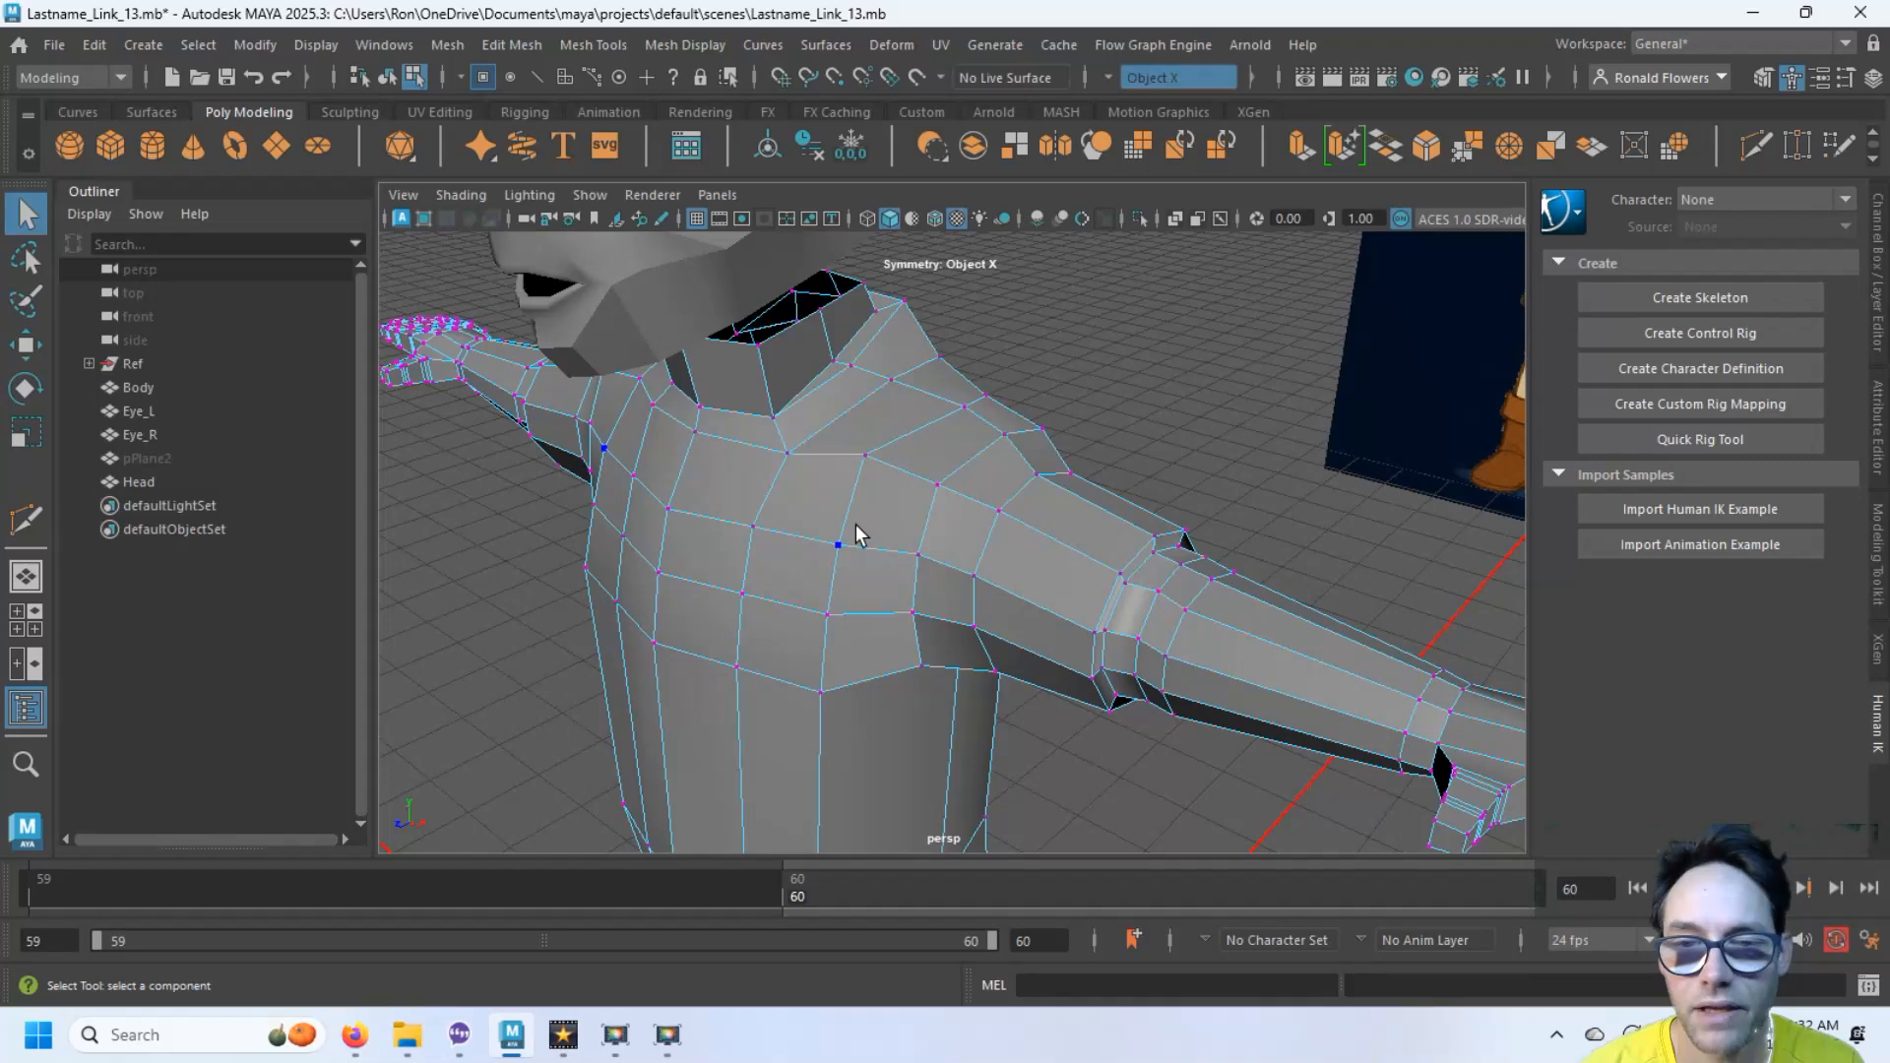
{"action": "key", "text": "F8"}
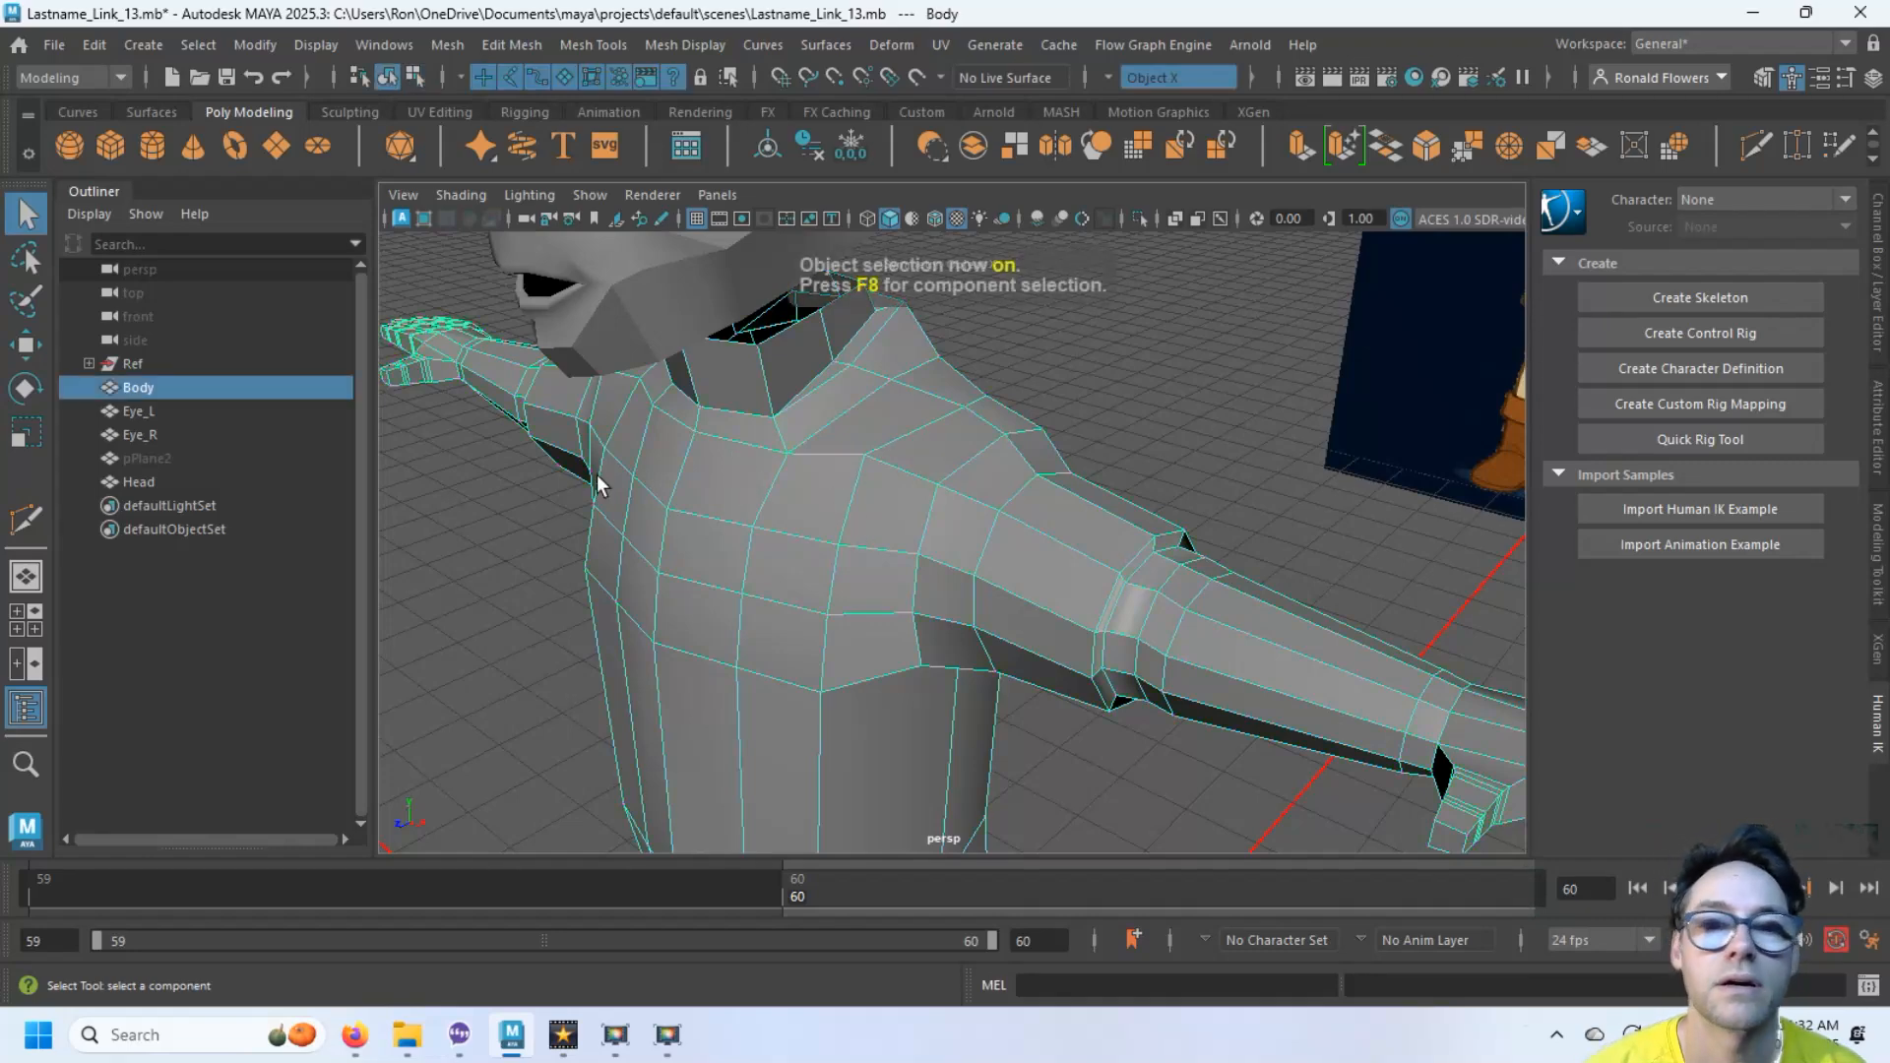
{"action": "left_click_drag", "start_coordinate": [758, 504], "coordinate": [941, 579], "text": "alt"}
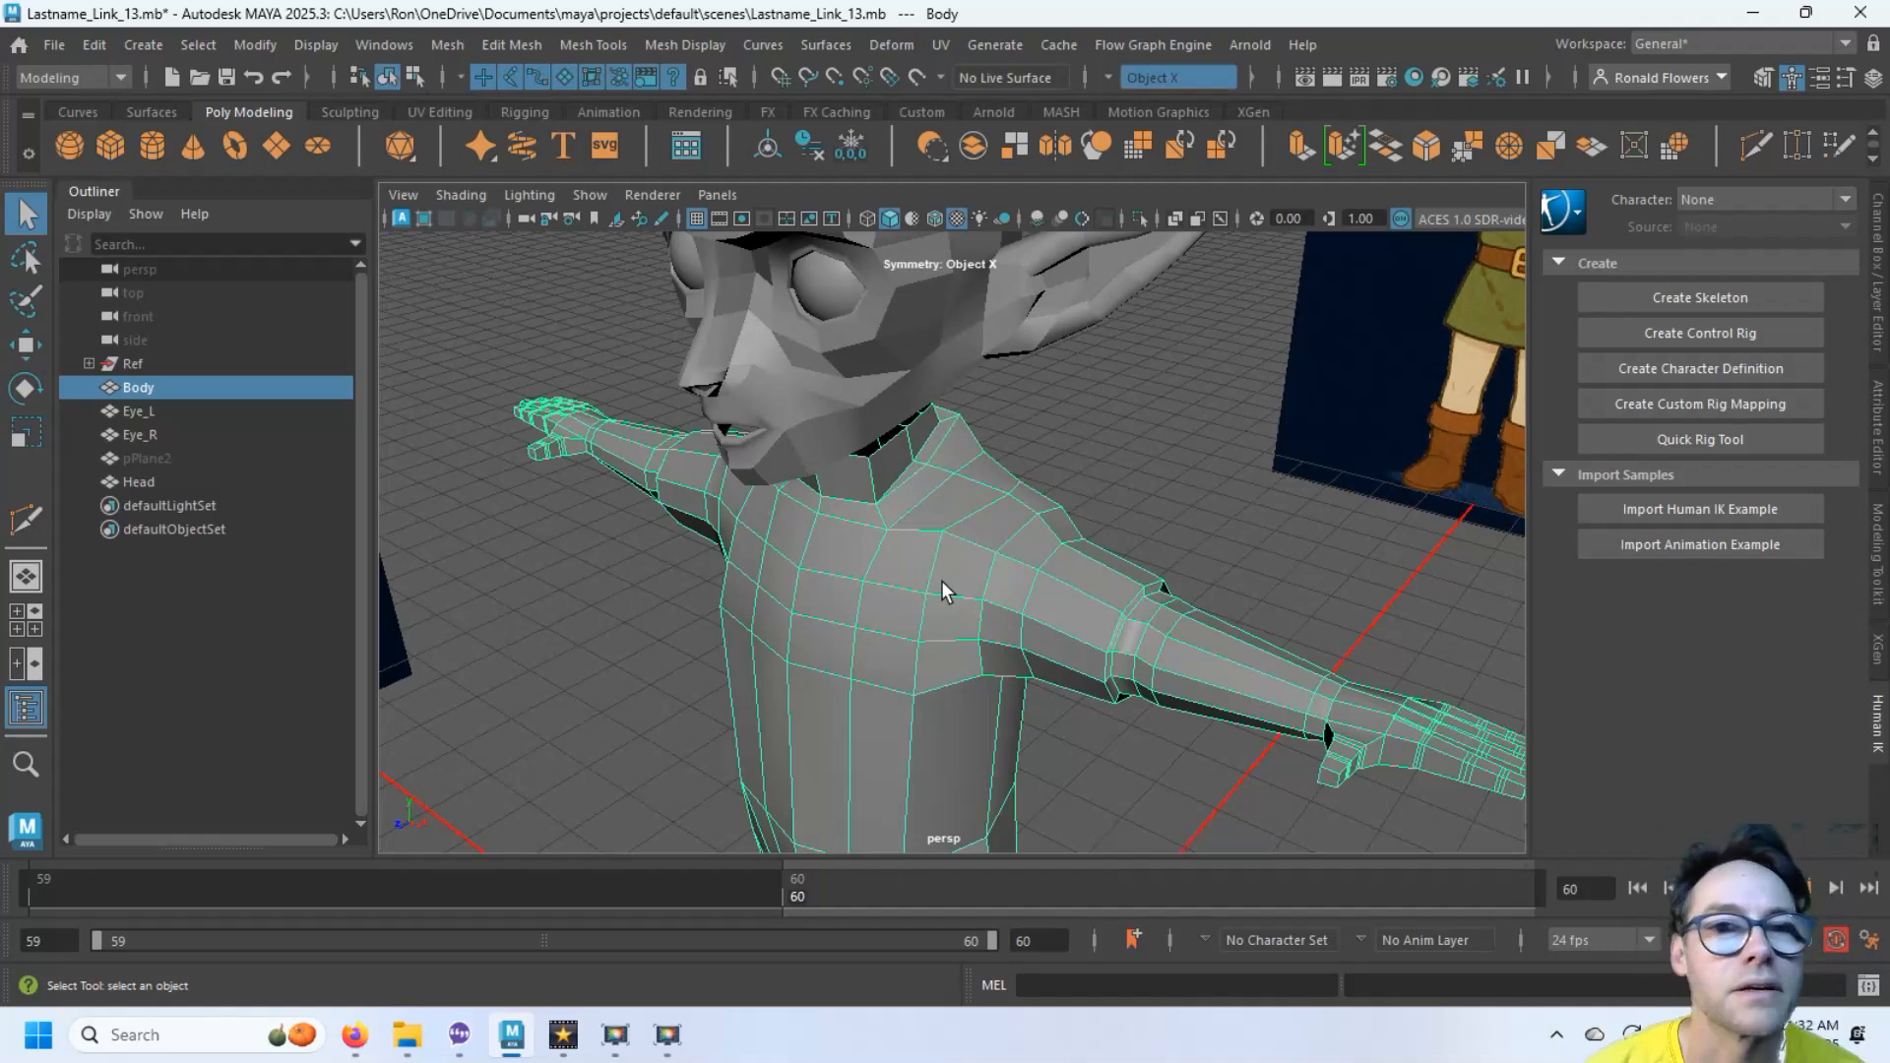
{"action": "left_click_drag", "start_coordinate": [940, 548], "coordinate": [925, 502], "text": "alt"}
{"action": "scroll", "coordinate": [870, 329], "scroll_direction": "up", "scroll_amount": 3}
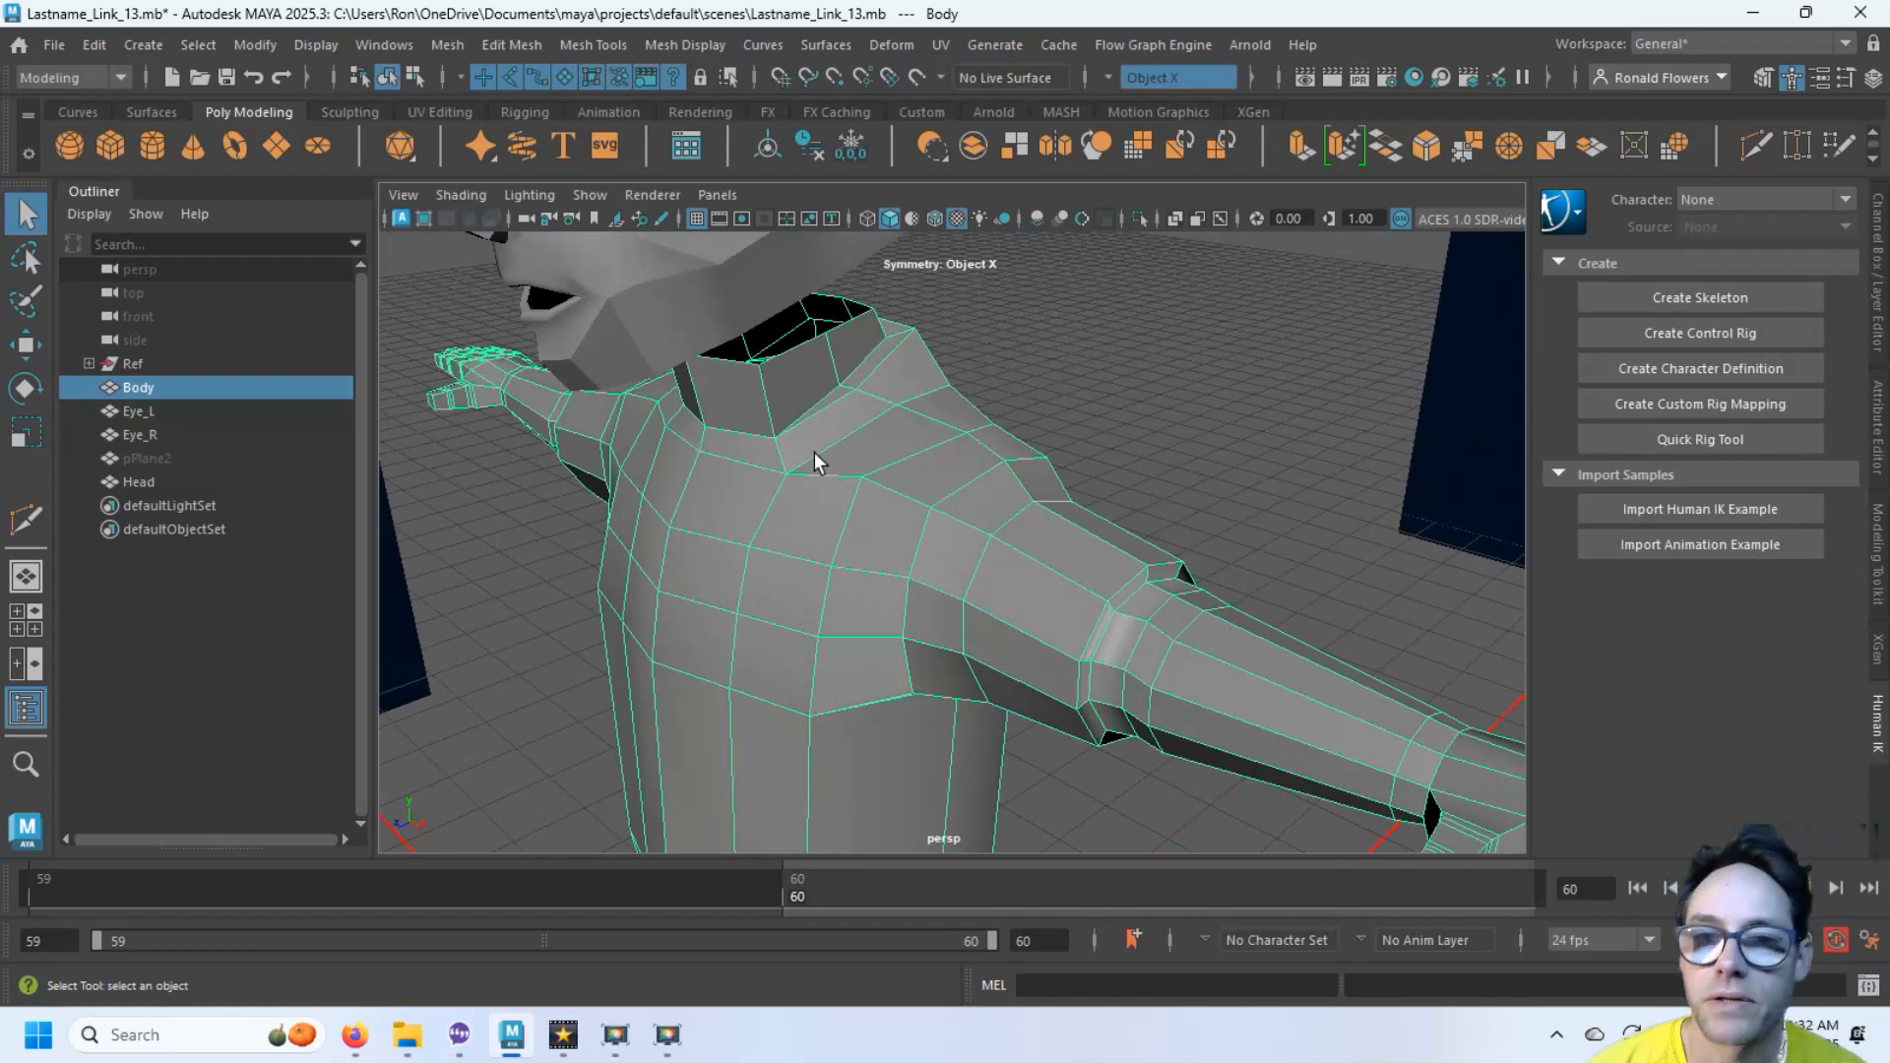
{"action": "left_click", "coordinate": [450, 45]}
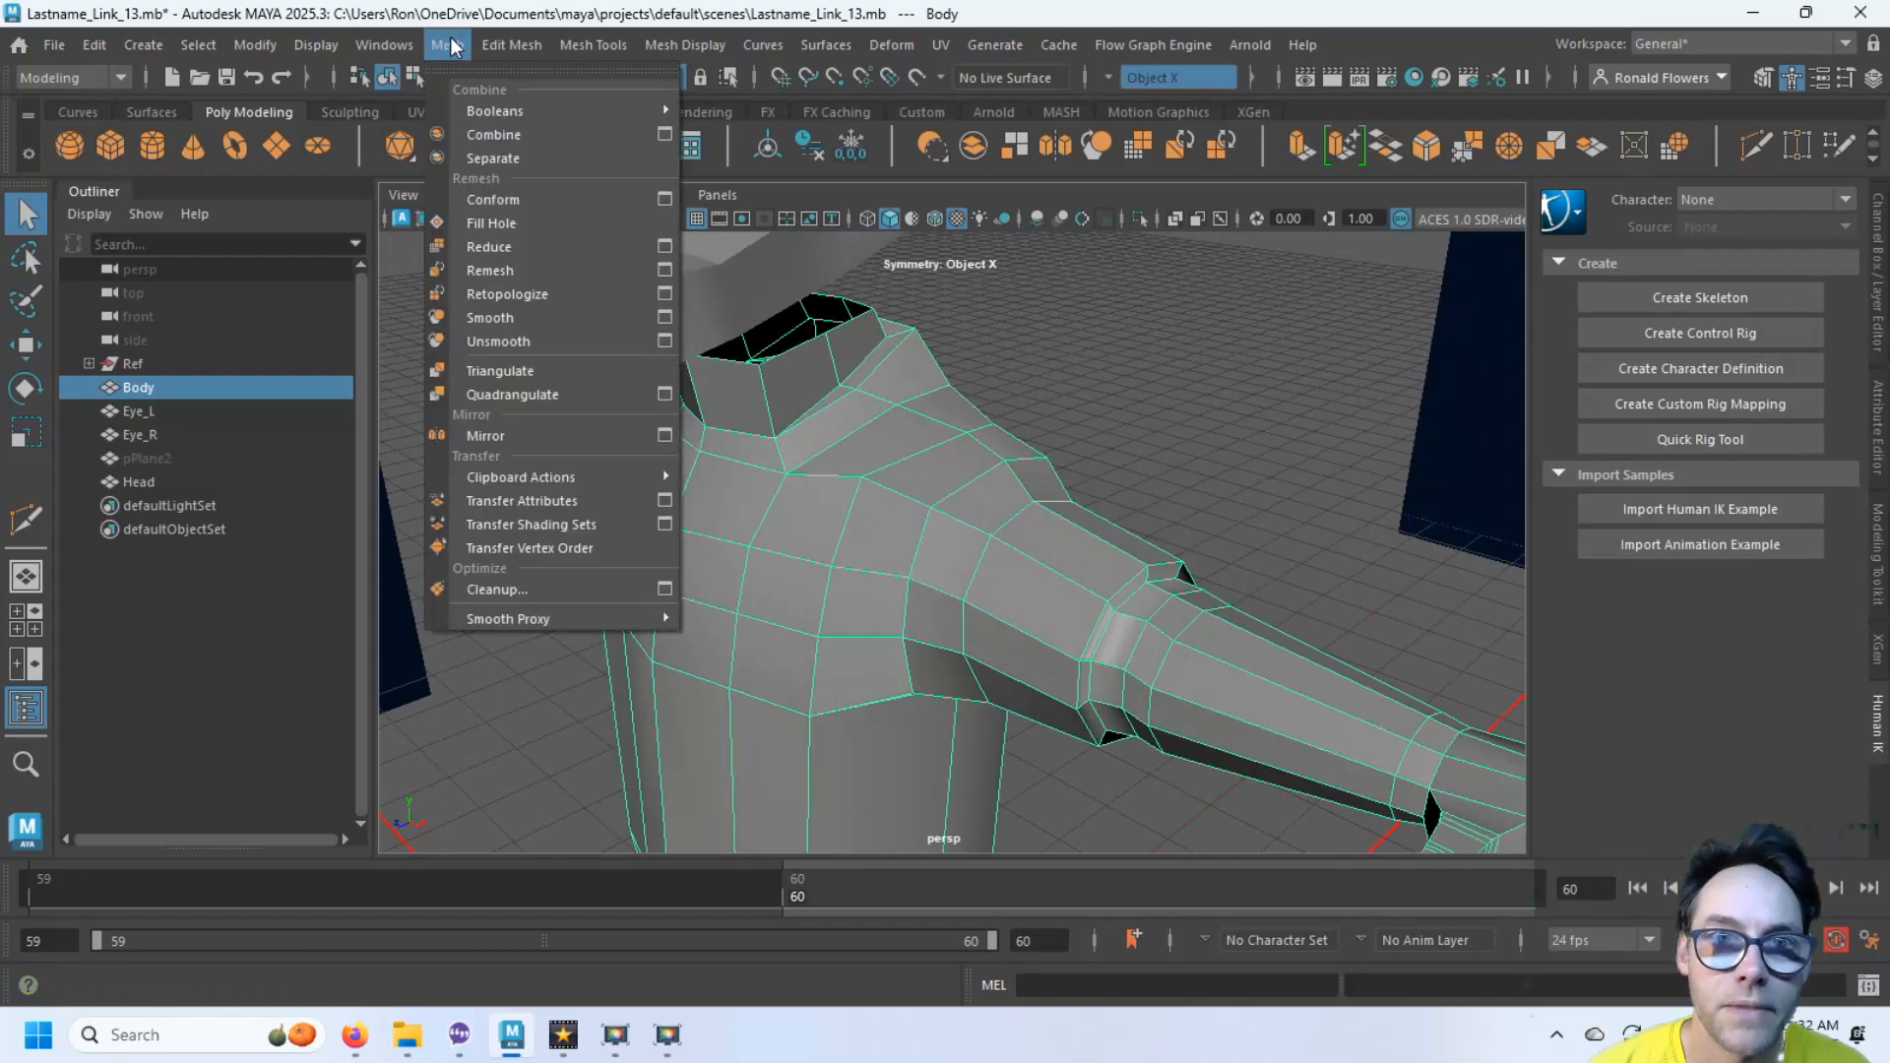
{"action": "left_click", "coordinate": [535, 317]}
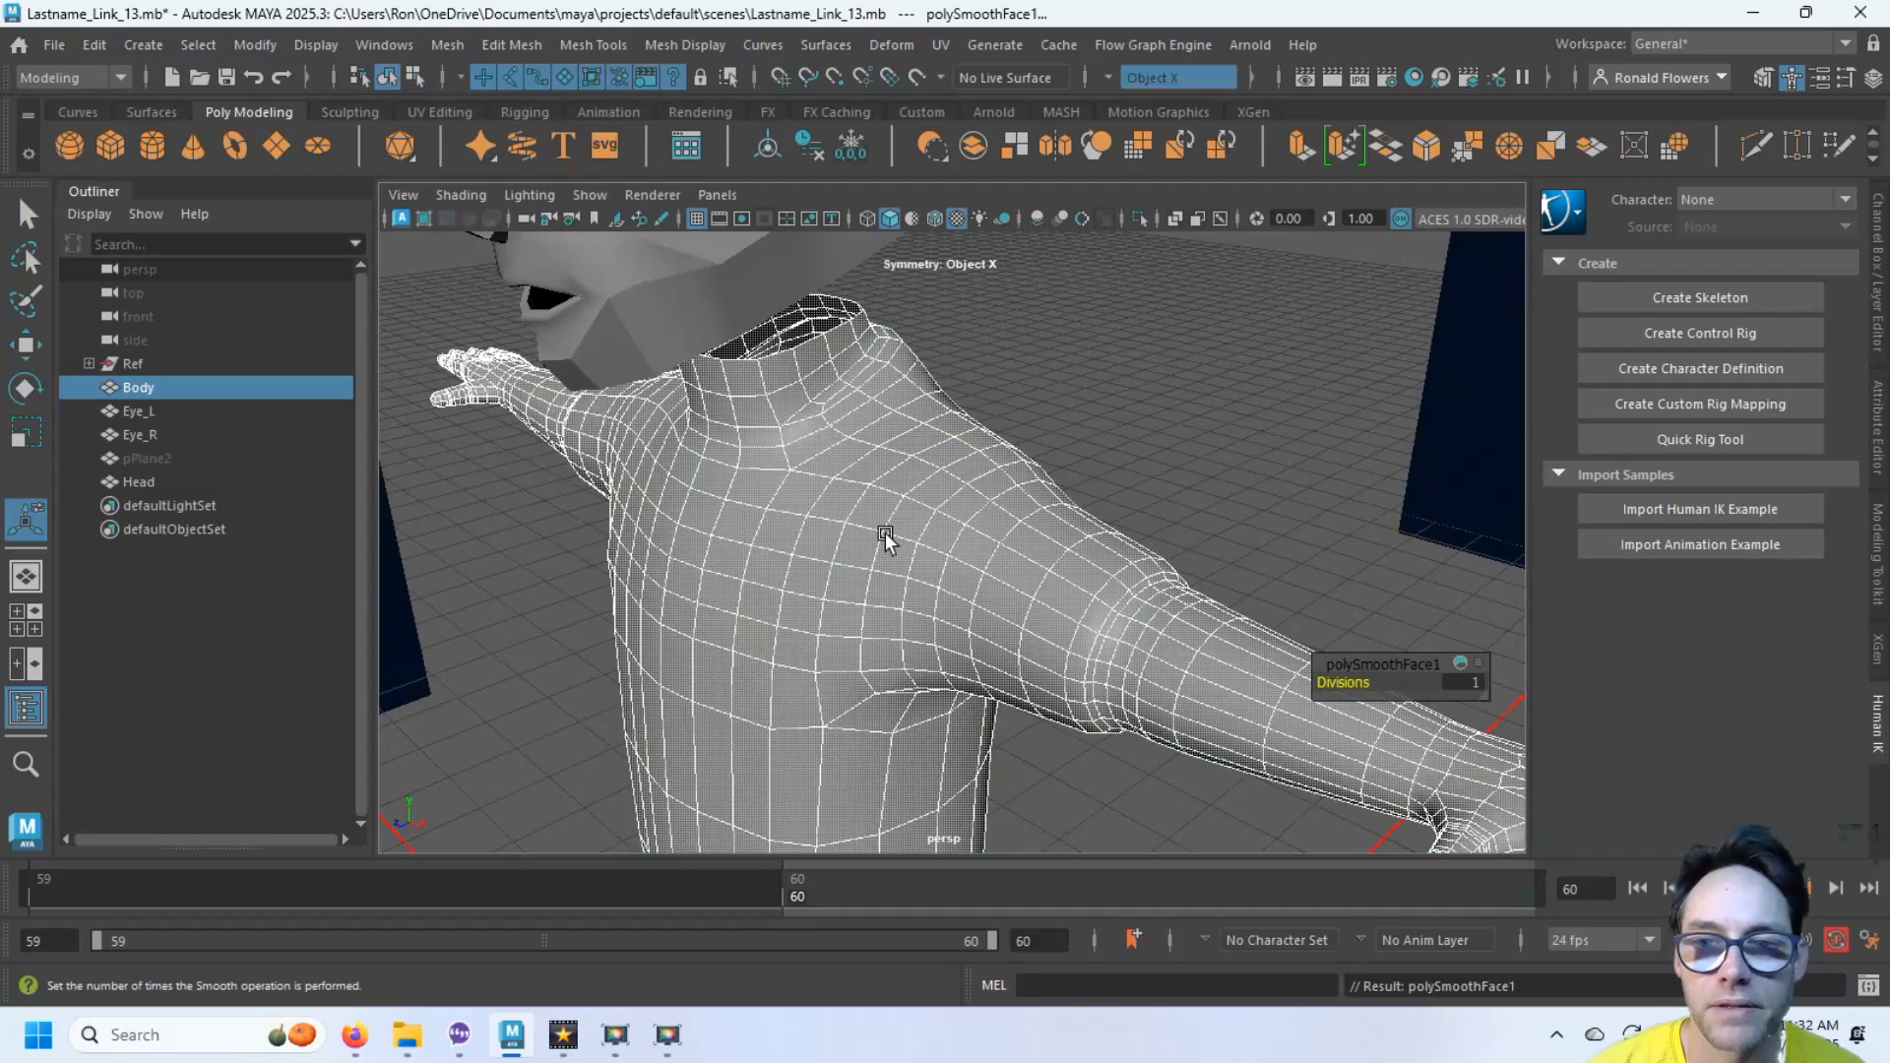
{"action": "left_click_drag", "start_coordinate": [1040, 569], "coordinate": [860, 581], "text": "alt"}
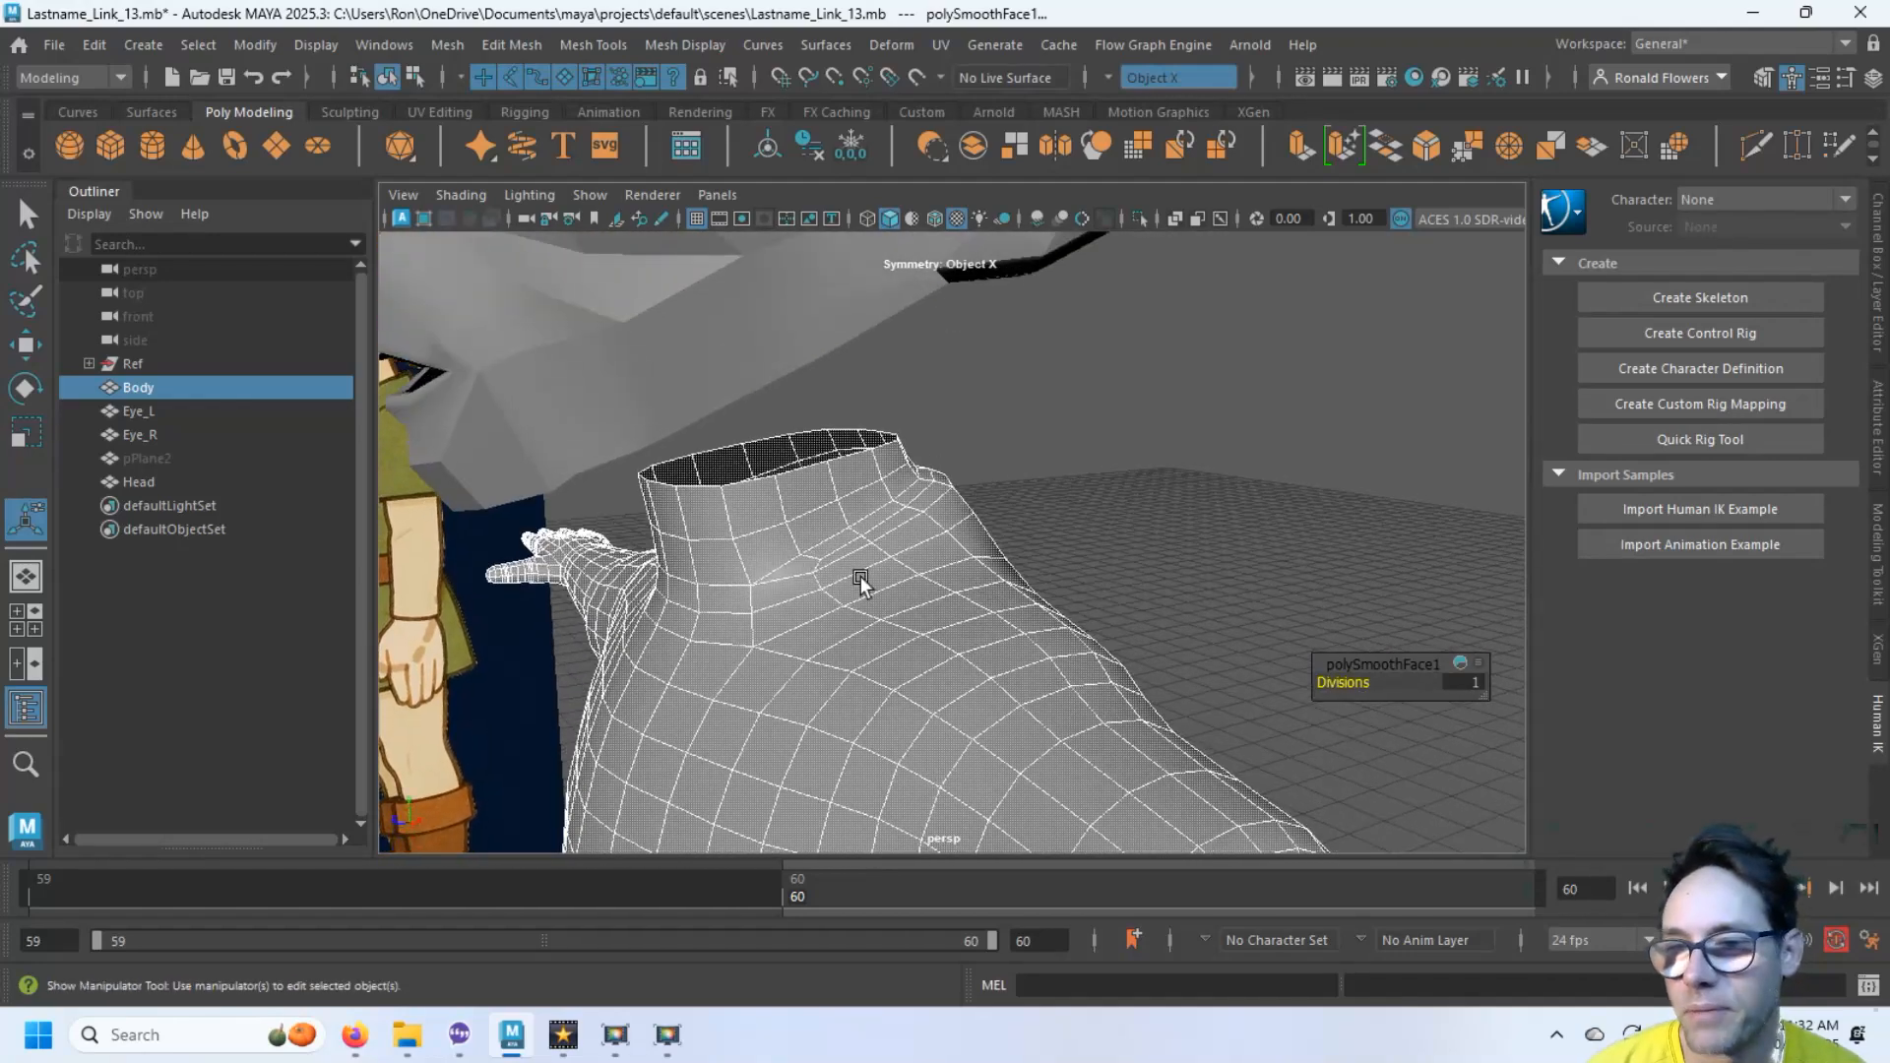
Try 2 and 3 divisions for the Body's smoothing and set the divisions back to 1
{"action": "left_click", "coordinate": [1465, 682]}
{"action": "type", "text": "2"}
{"action": "key", "text": "Return"}
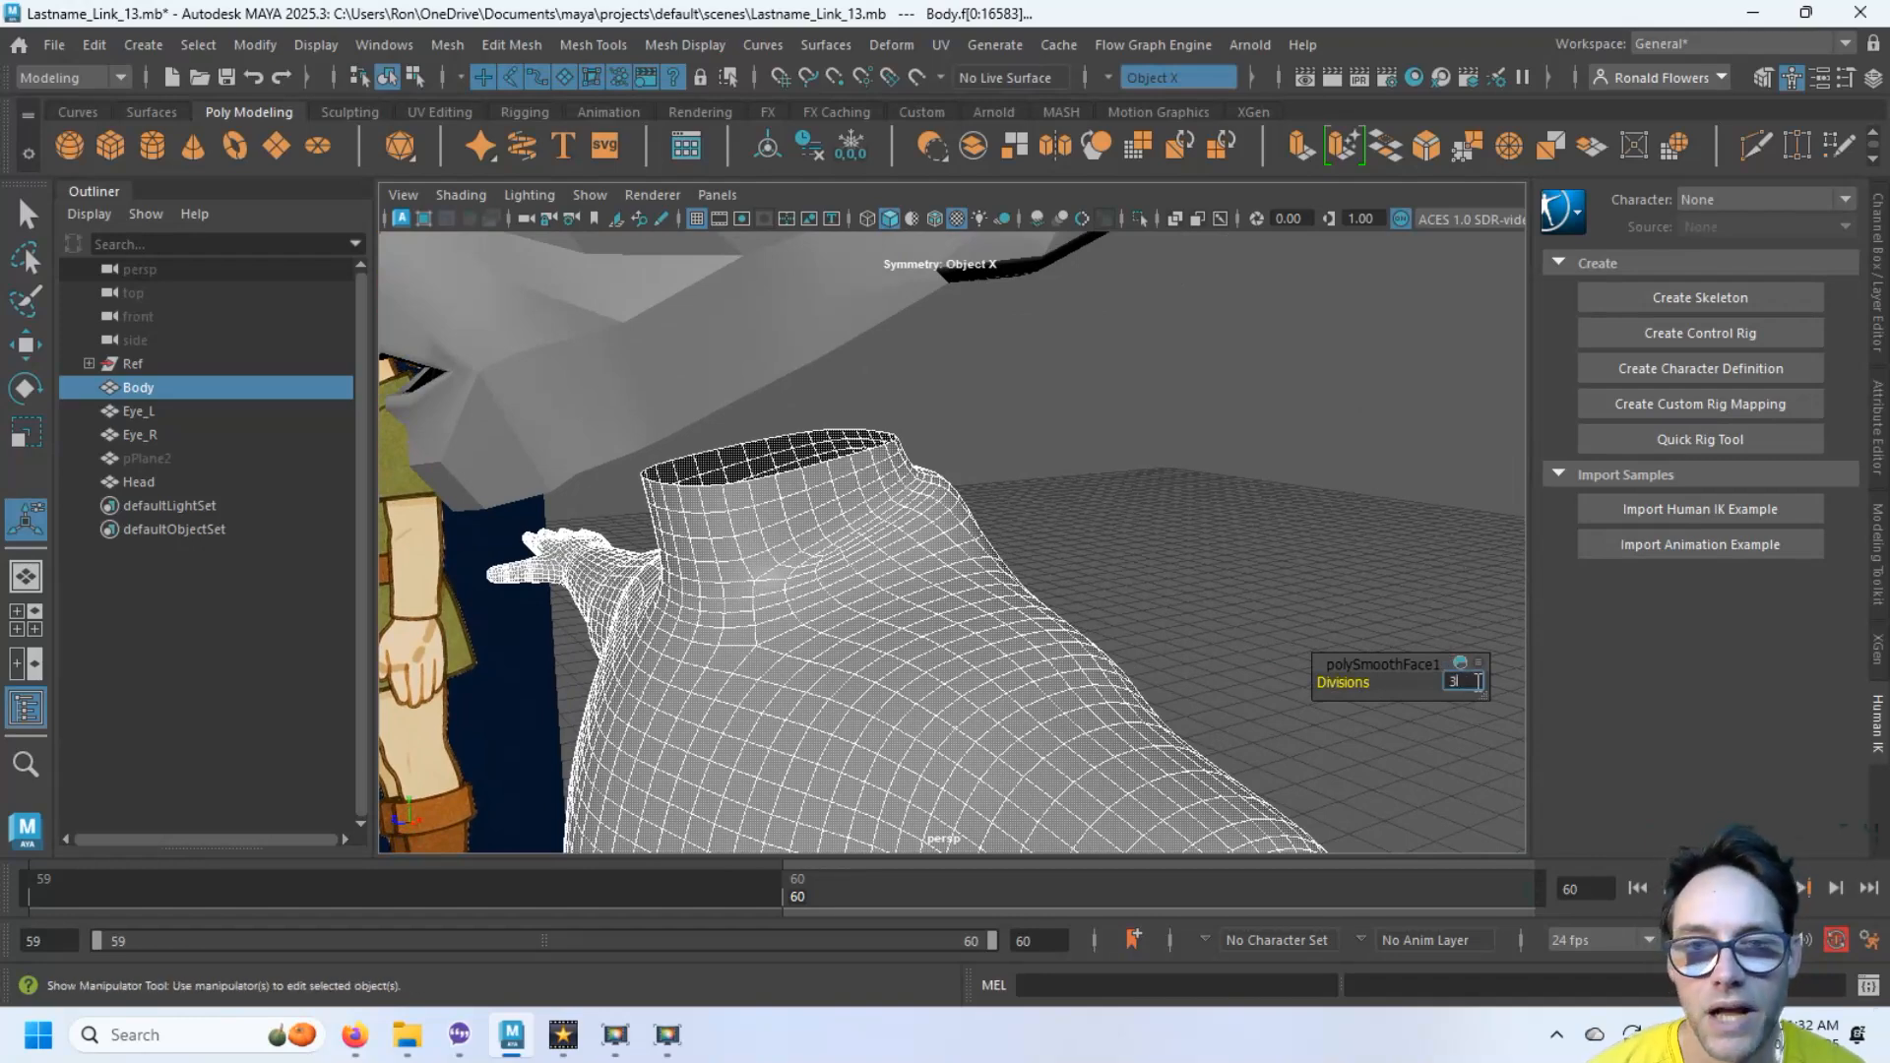
{"action": "key", "text": "Return"}
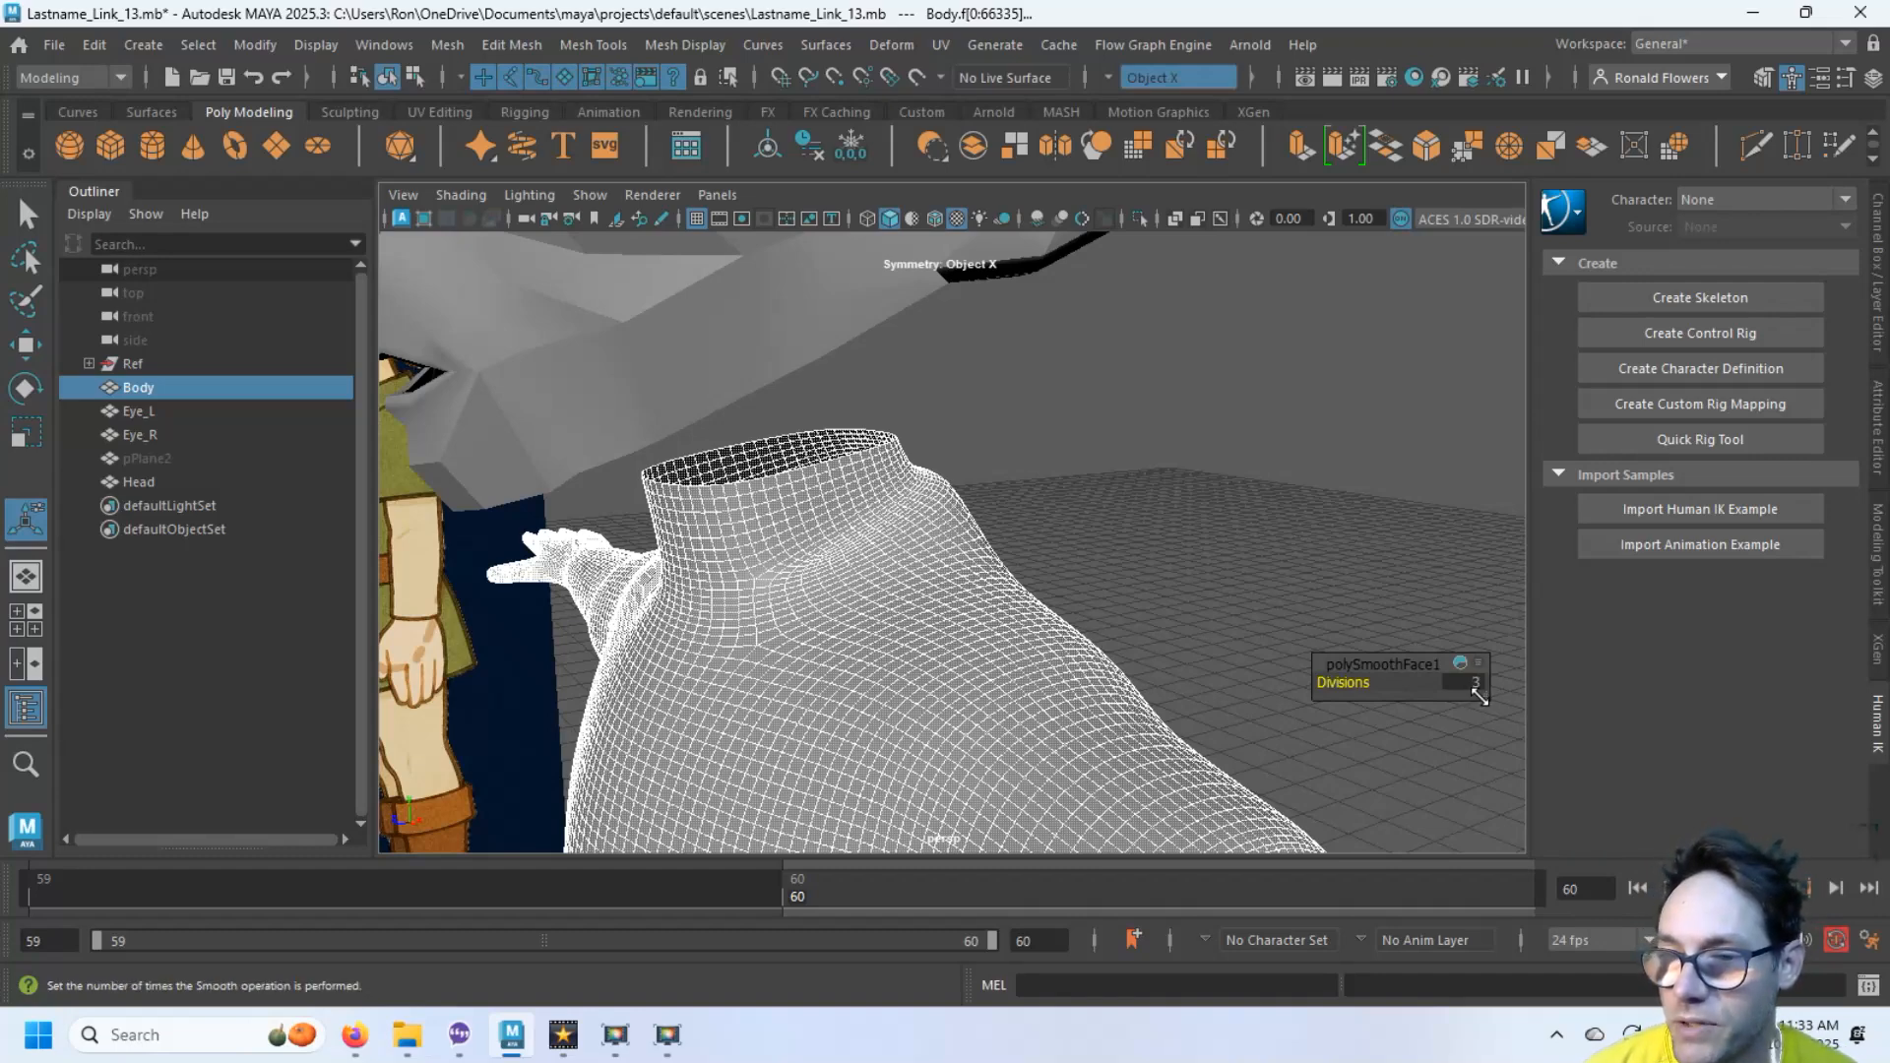
{"action": "left_click", "coordinate": [1474, 689]}
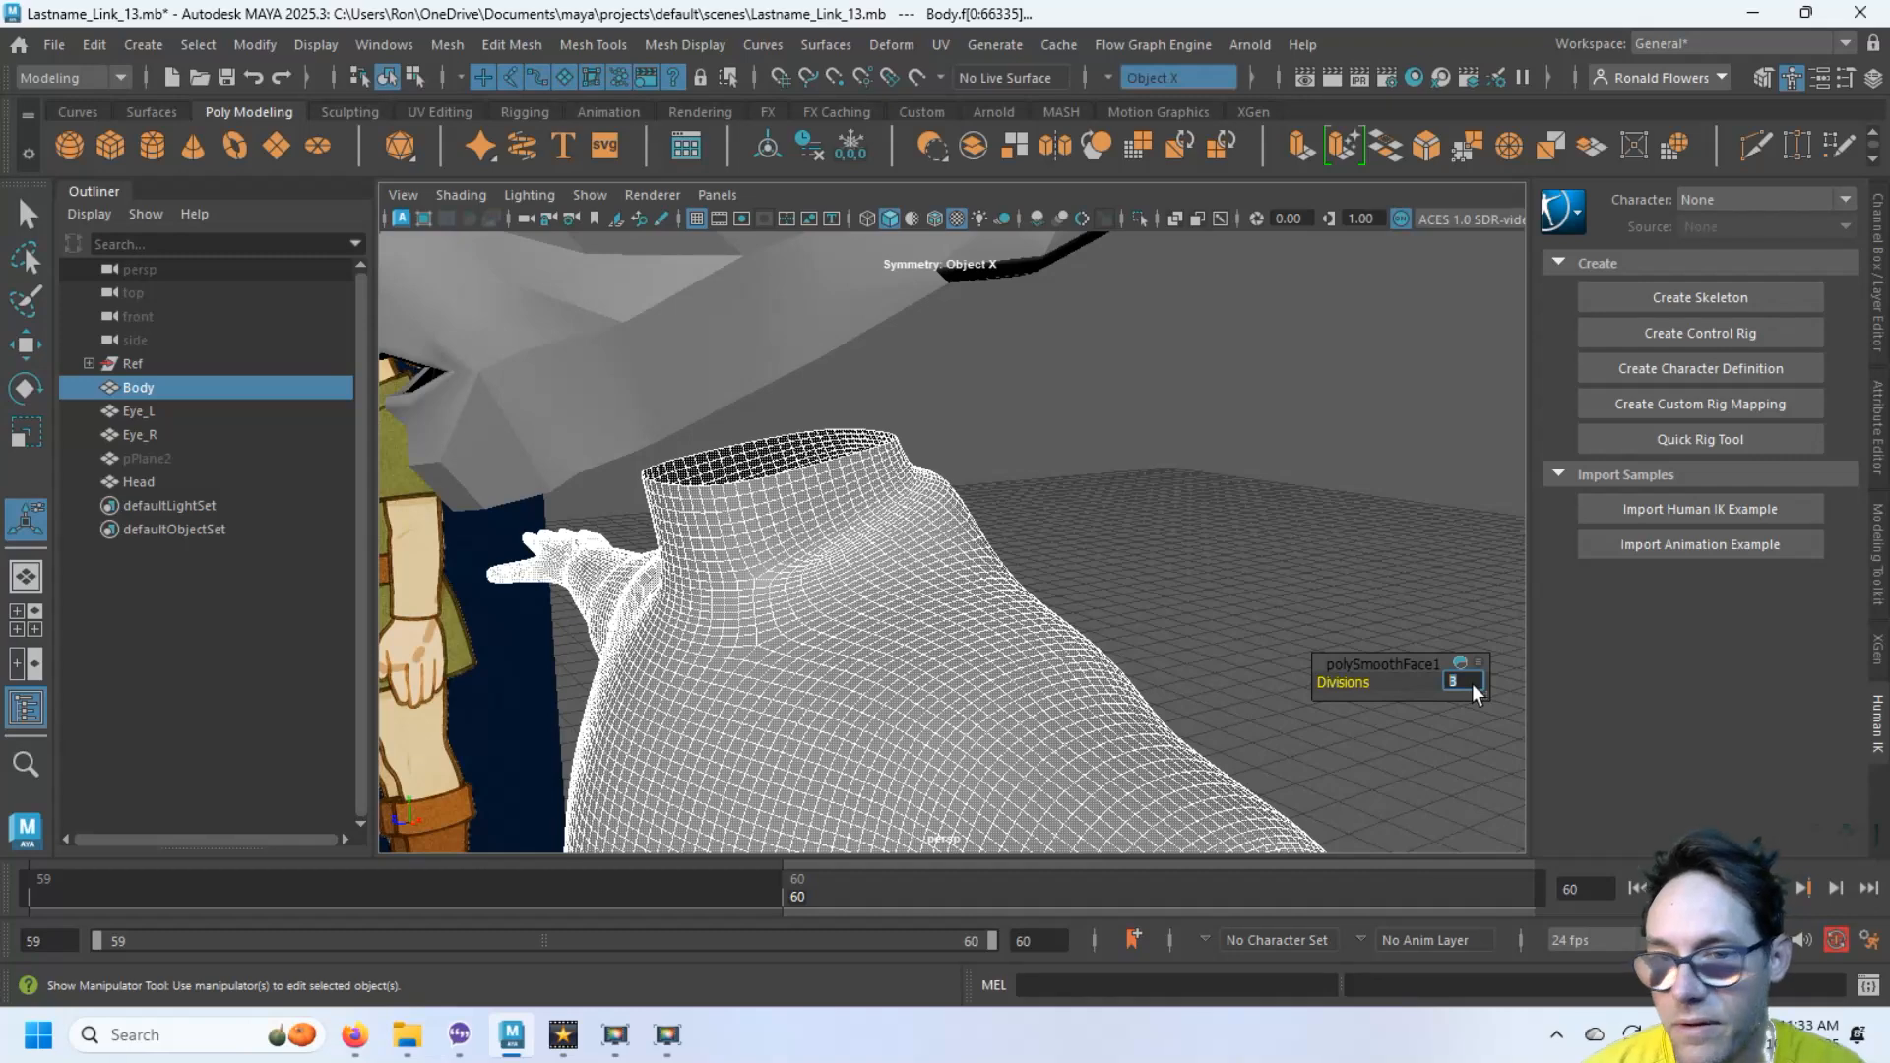
{"action": "key", "text": "Return"}
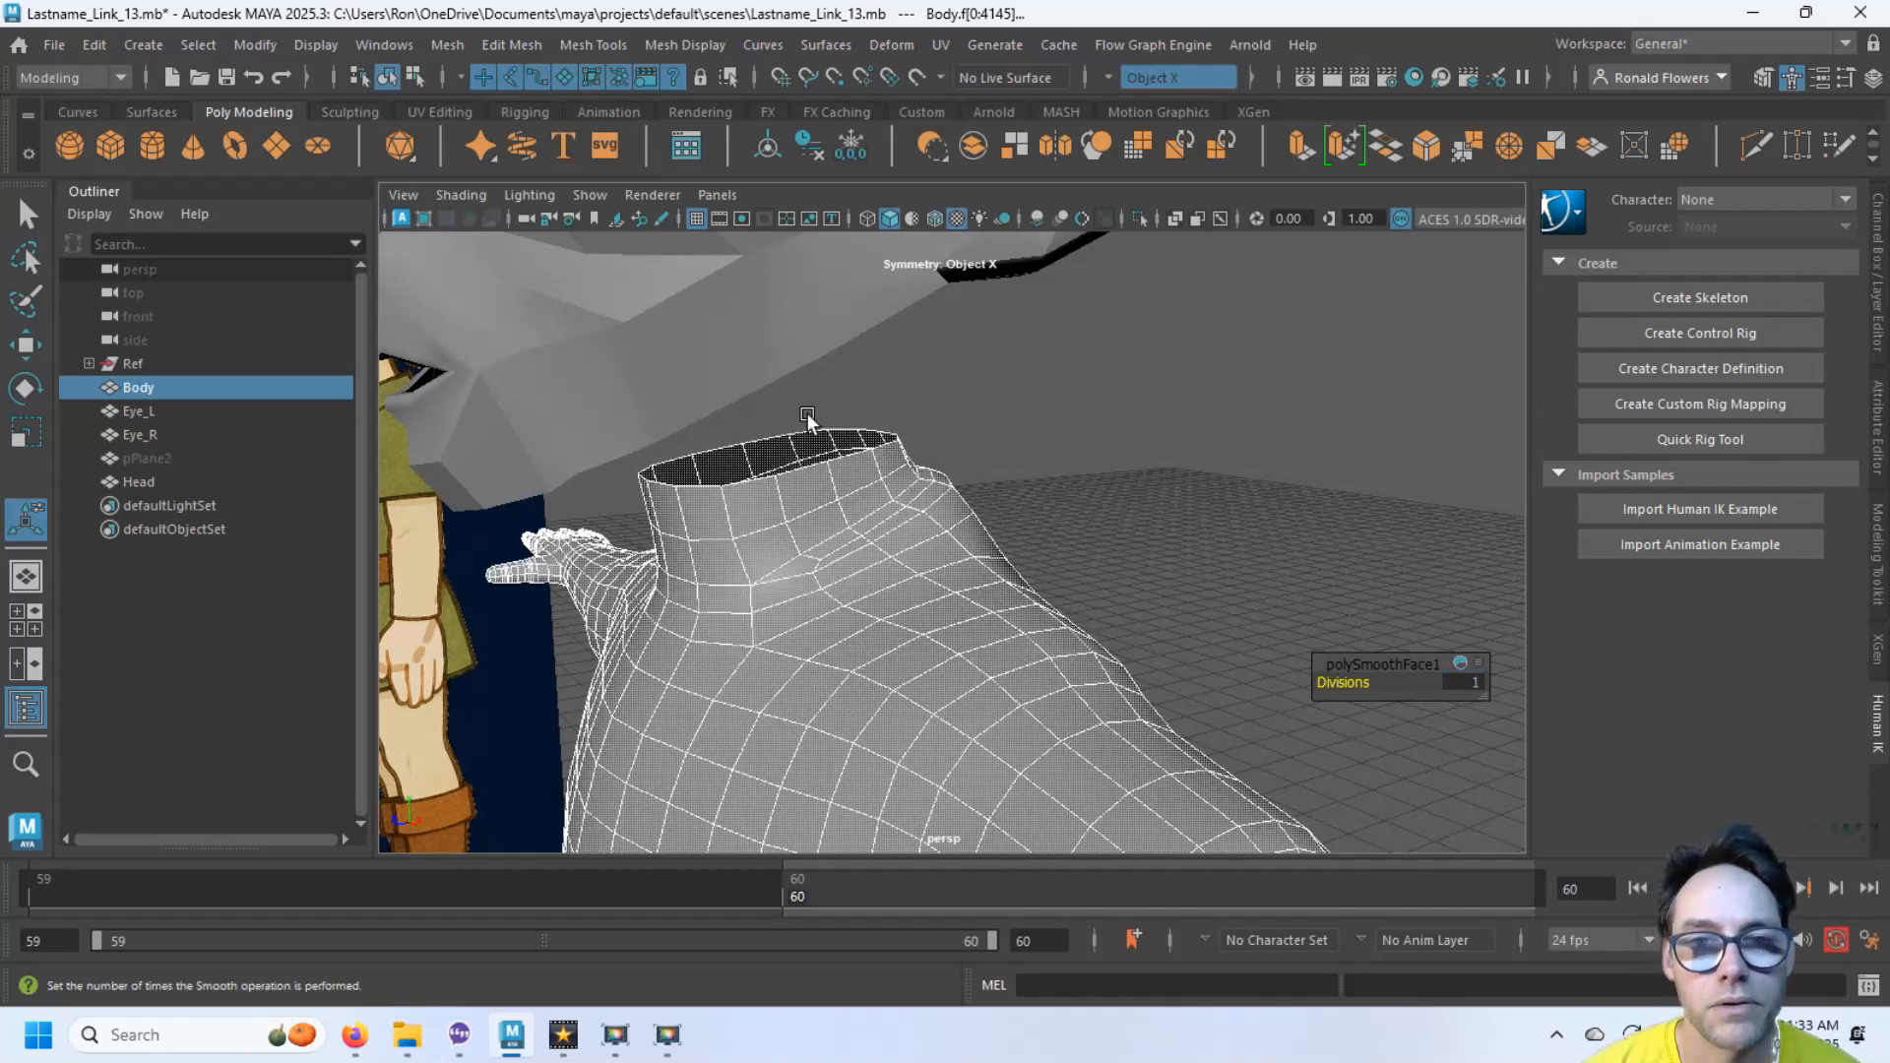
Compare the Head's mesh with the smoothed Body and examine the neck opening with the Body selected
{"action": "left_click", "coordinate": [691, 354]}
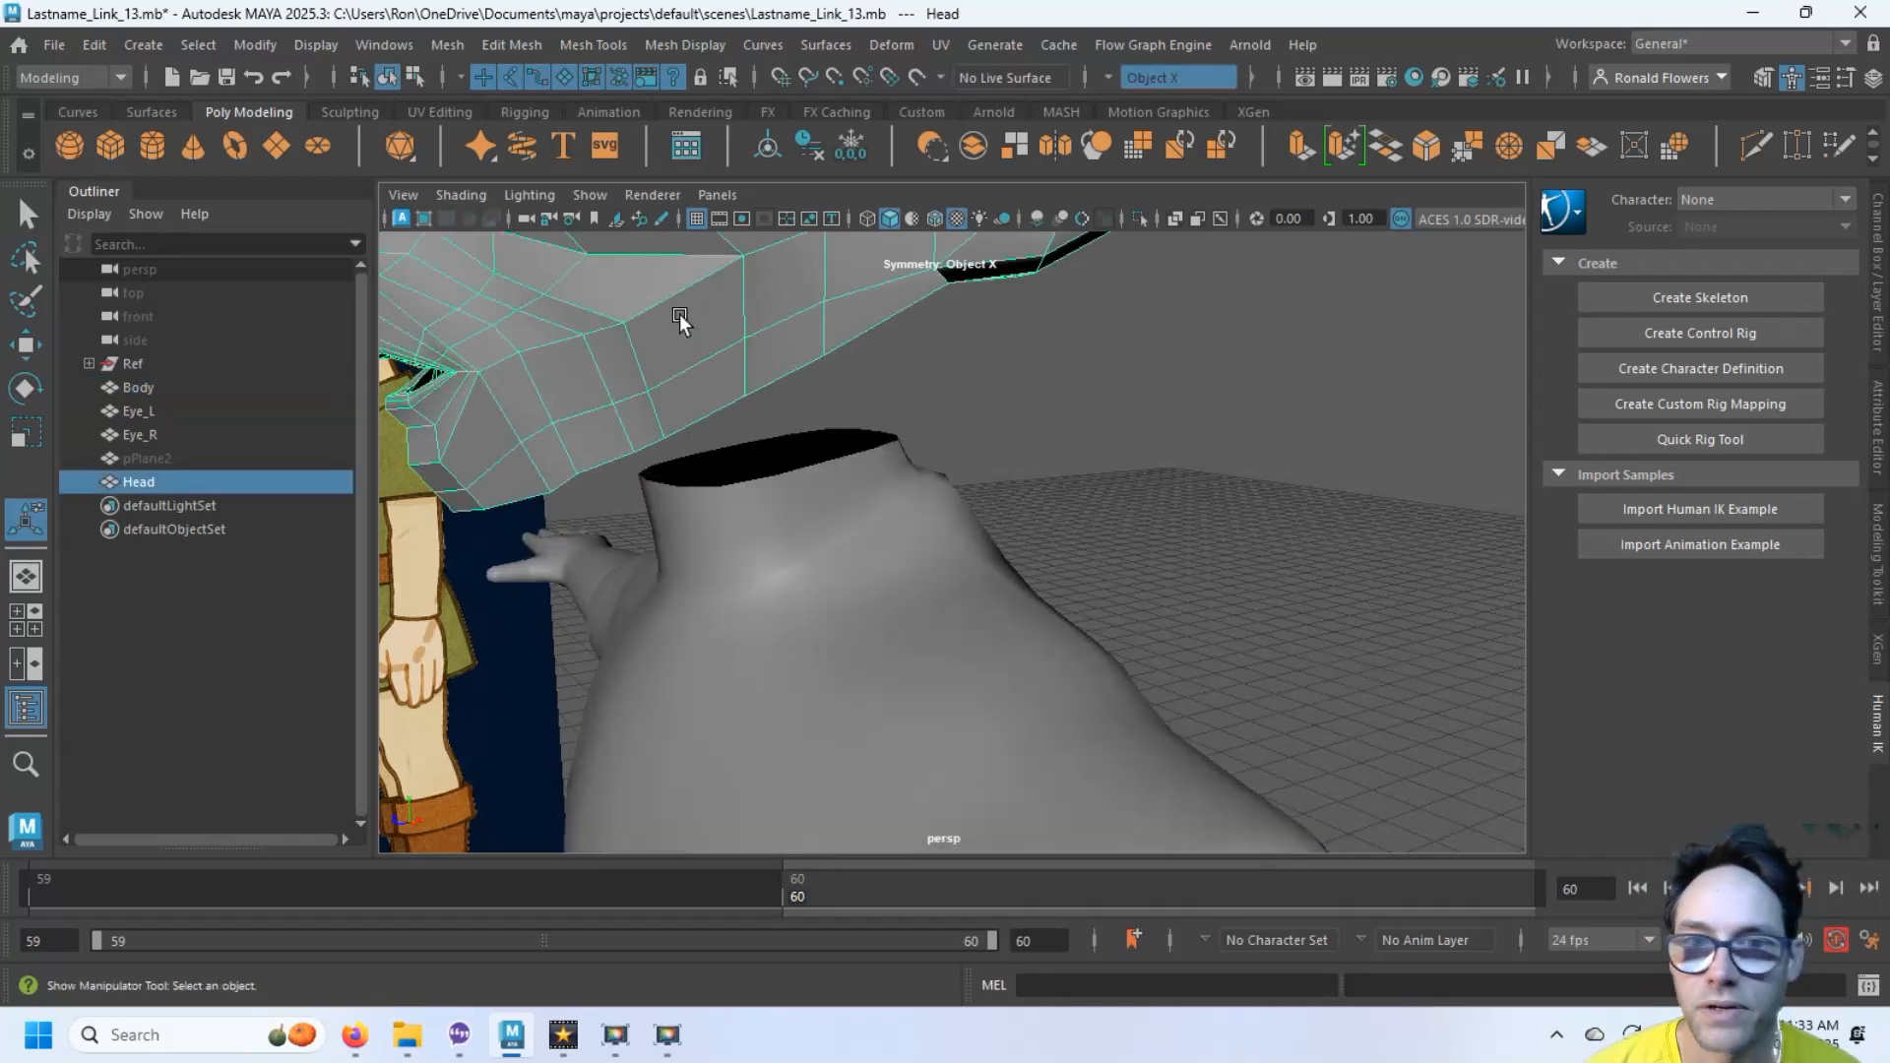
{"action": "left_click", "coordinate": [787, 588]}
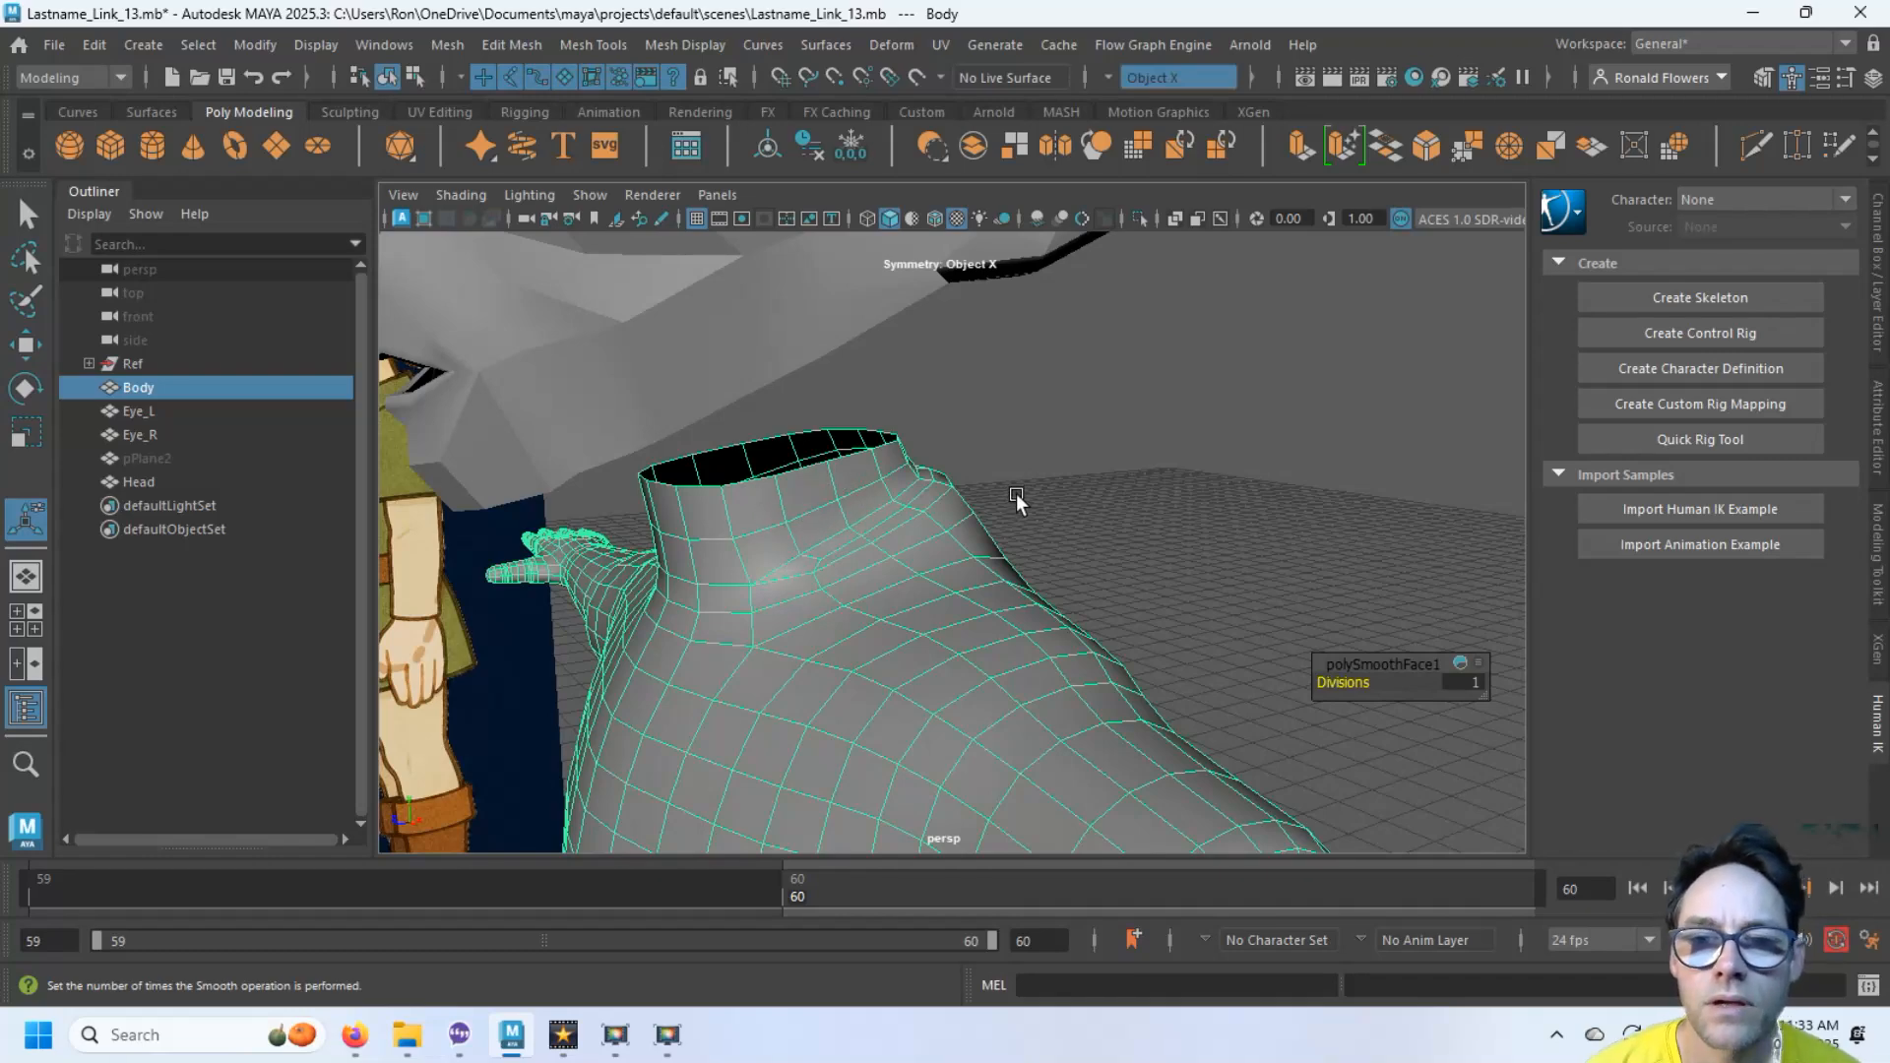
{"action": "left_click_drag", "start_coordinate": [1017, 502], "coordinate": [966, 548], "text": "alt"}
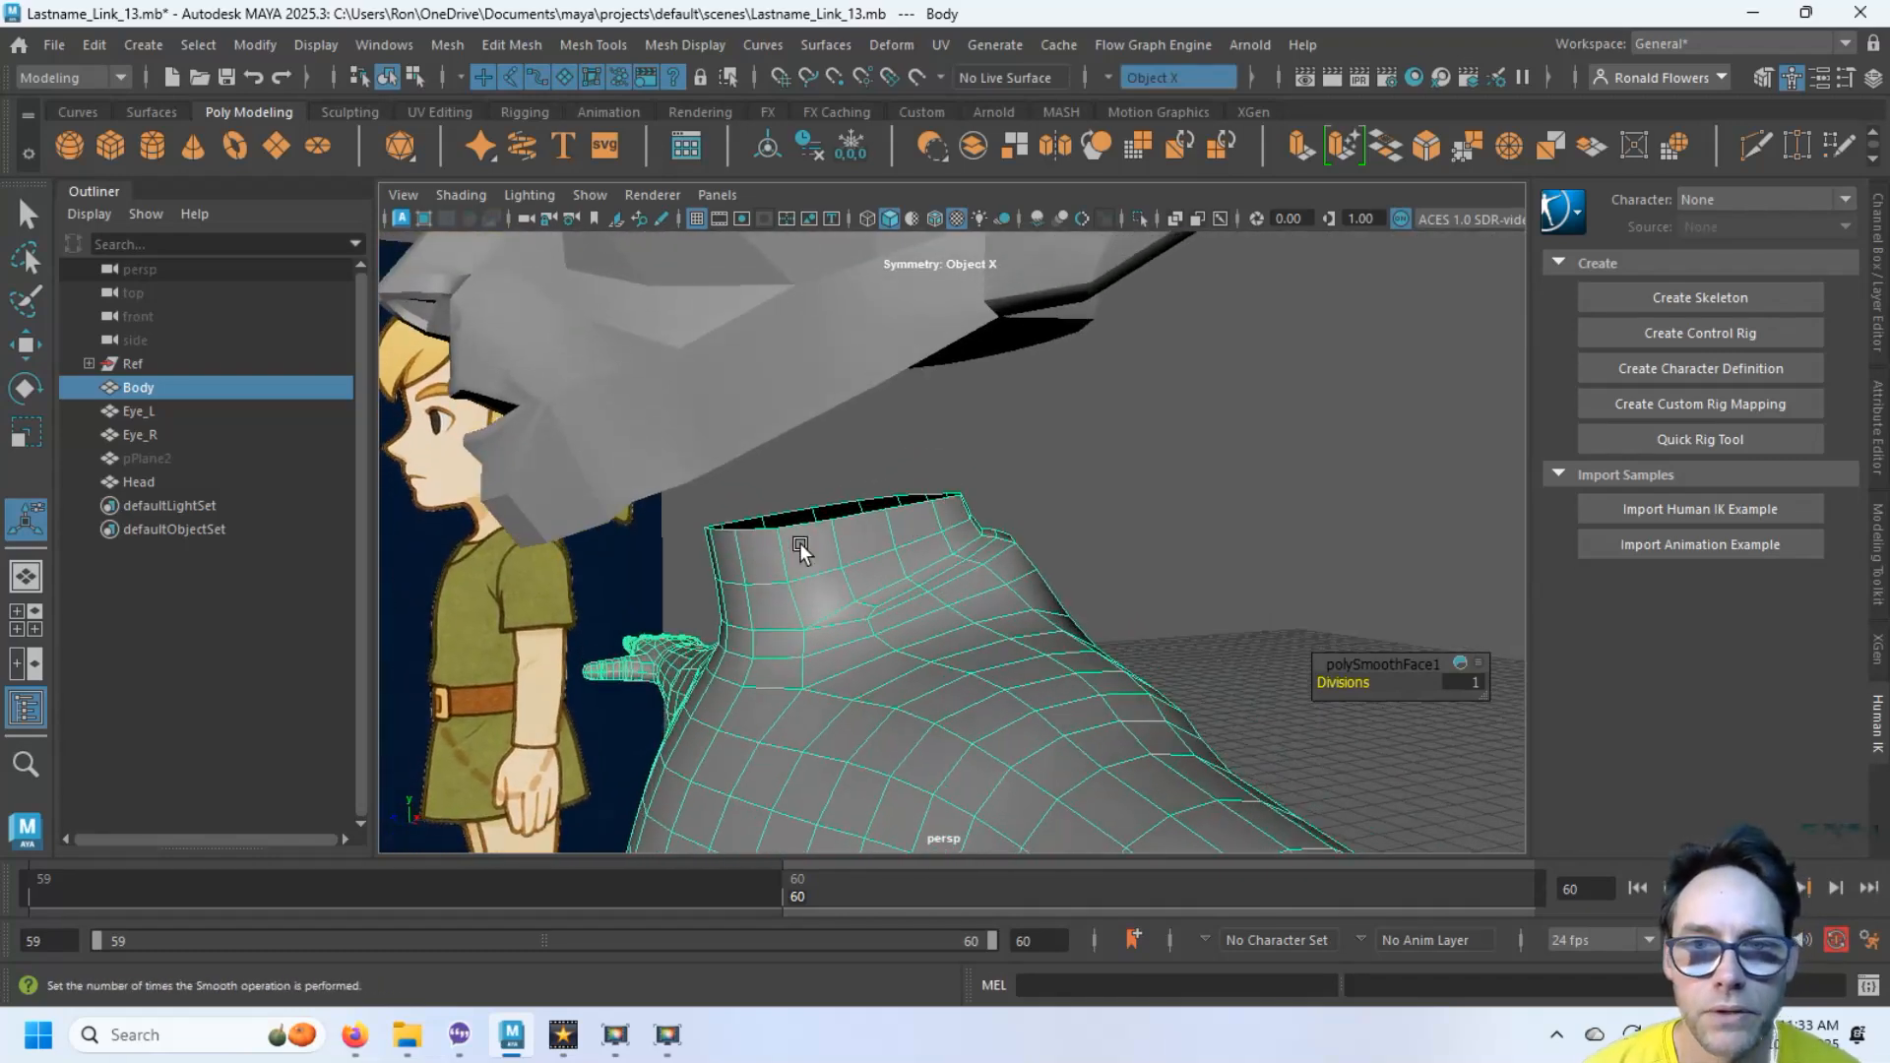
Combine the Body and Head meshes into a single object and switch to edge selection beneath the jaw
{"action": "left_click", "coordinate": [784, 388], "text": "shift"}
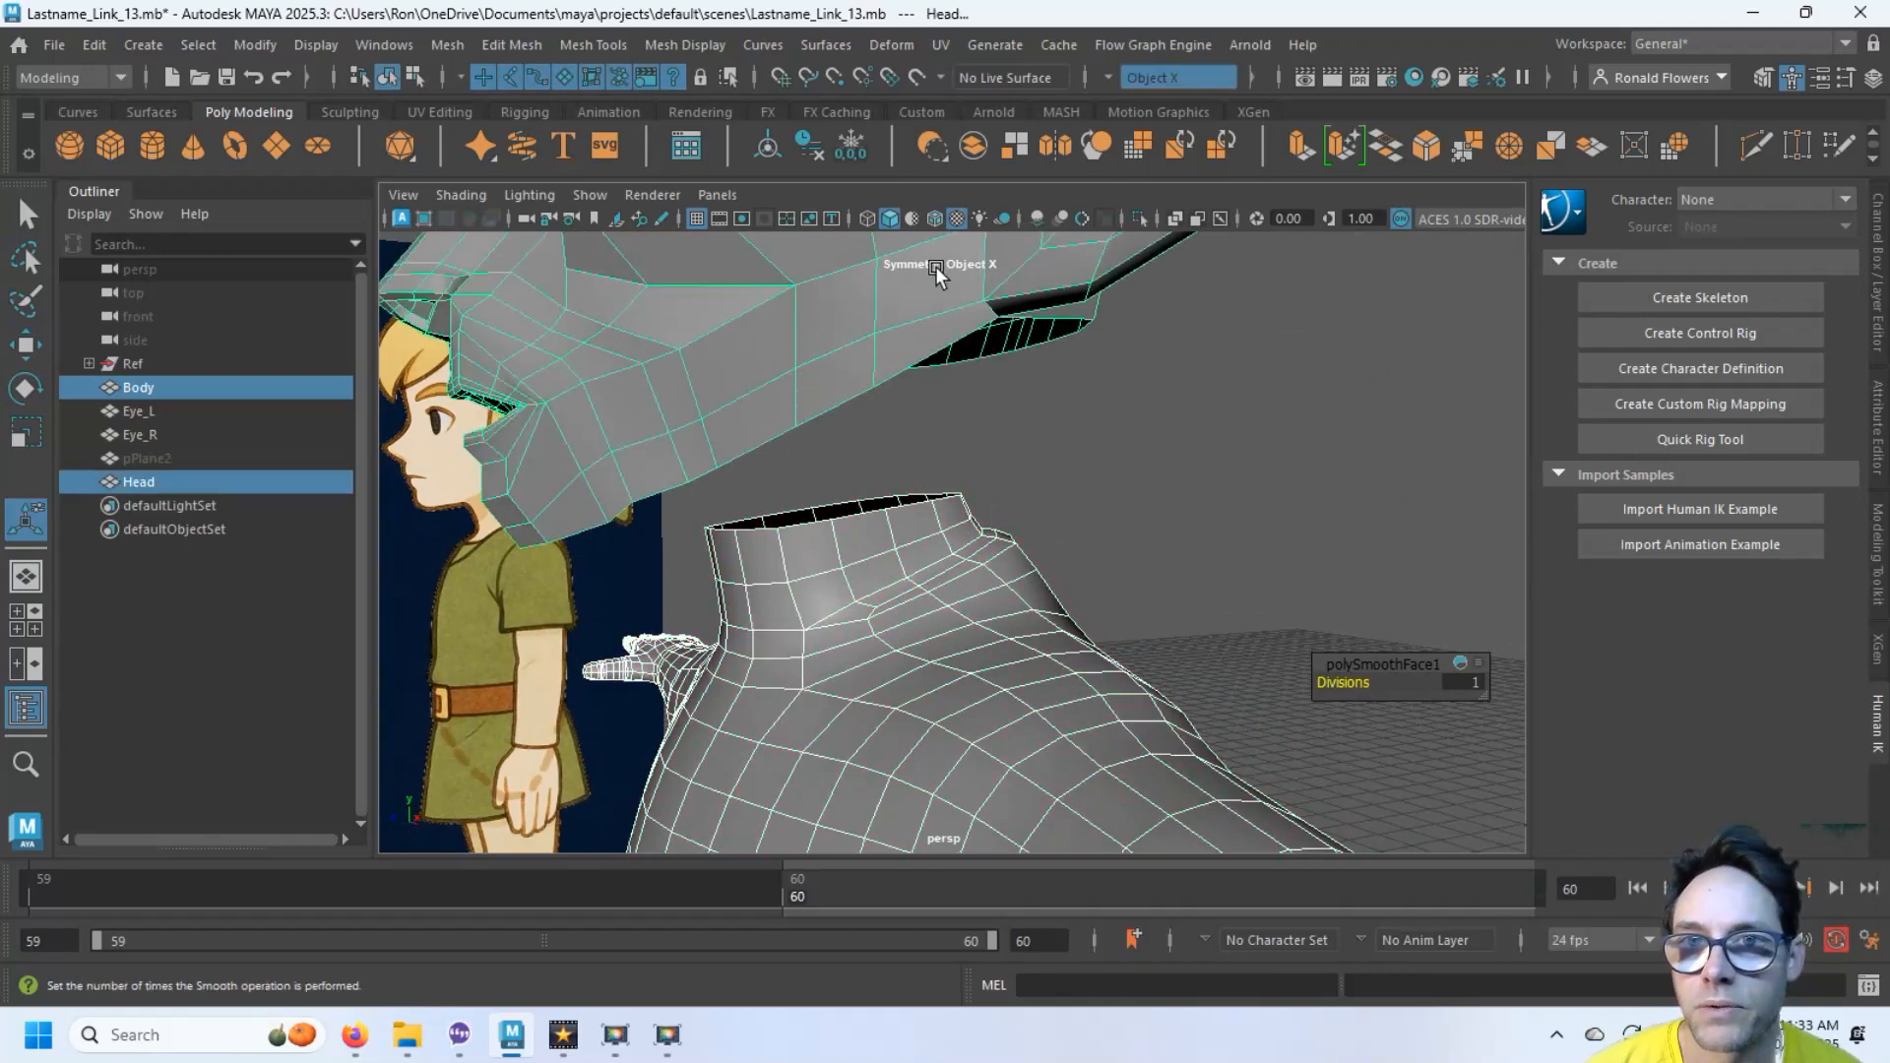
{"action": "left_click", "coordinate": [977, 149]}
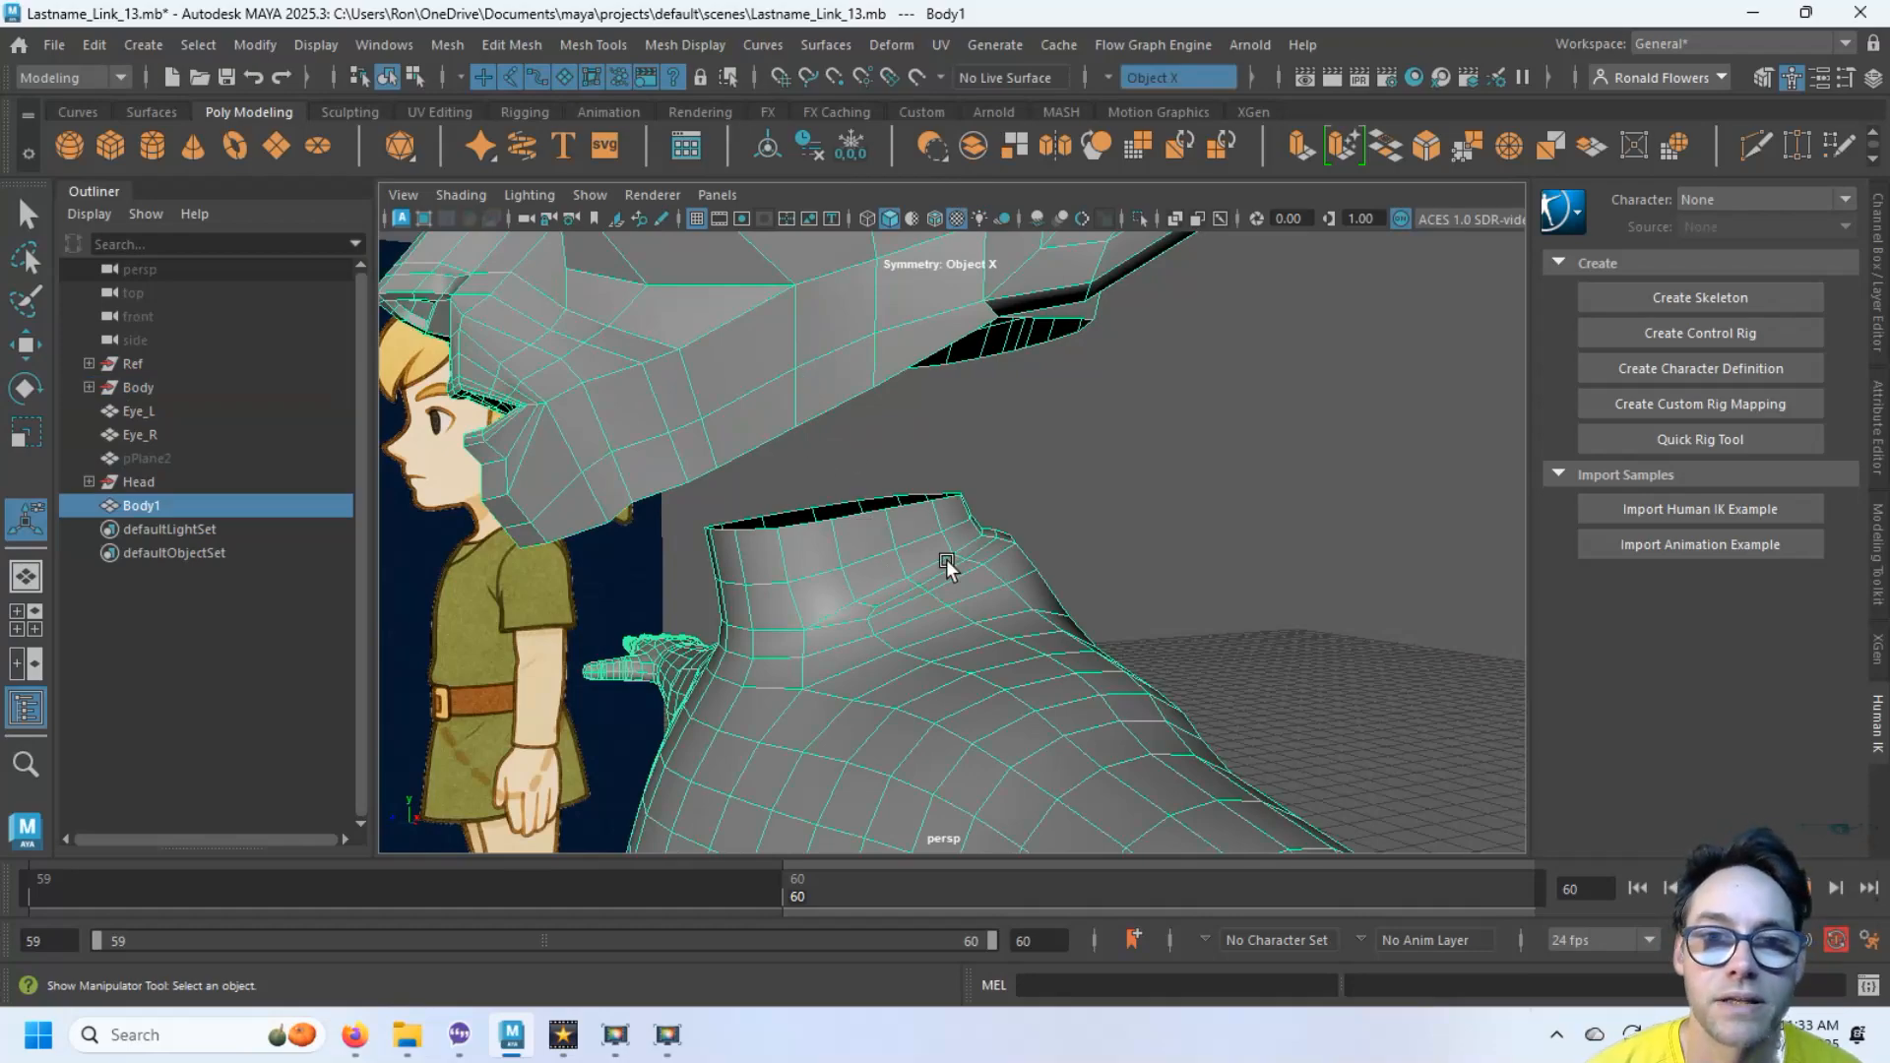
{"action": "scroll", "coordinate": [890, 603], "scroll_direction": "up", "scroll_amount": 3}
{"action": "left_click_drag", "start_coordinate": [890, 604], "coordinate": [775, 648], "text": "alt"}
{"action": "left_click_drag", "start_coordinate": [773, 515], "coordinate": [738, 547], "text": "alt"}
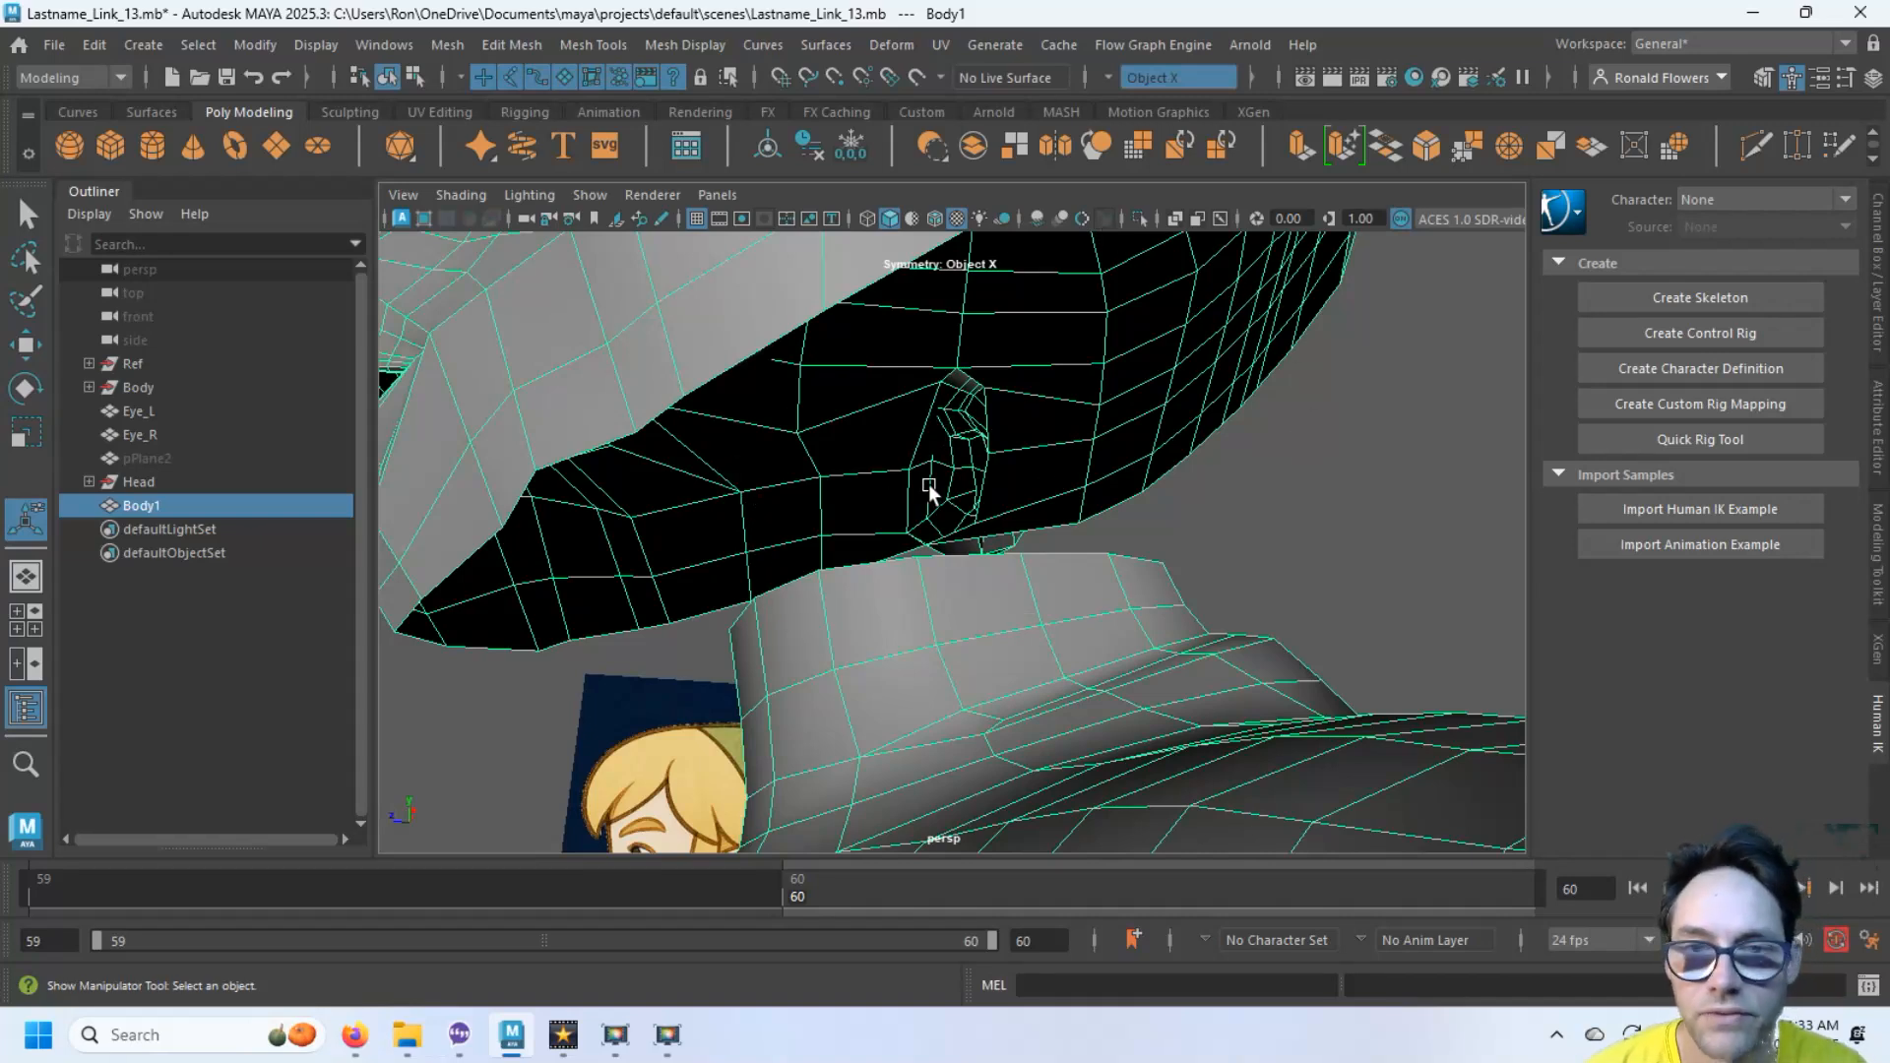
{"action": "key", "text": "q"}
{"action": "key", "text": "F10"}
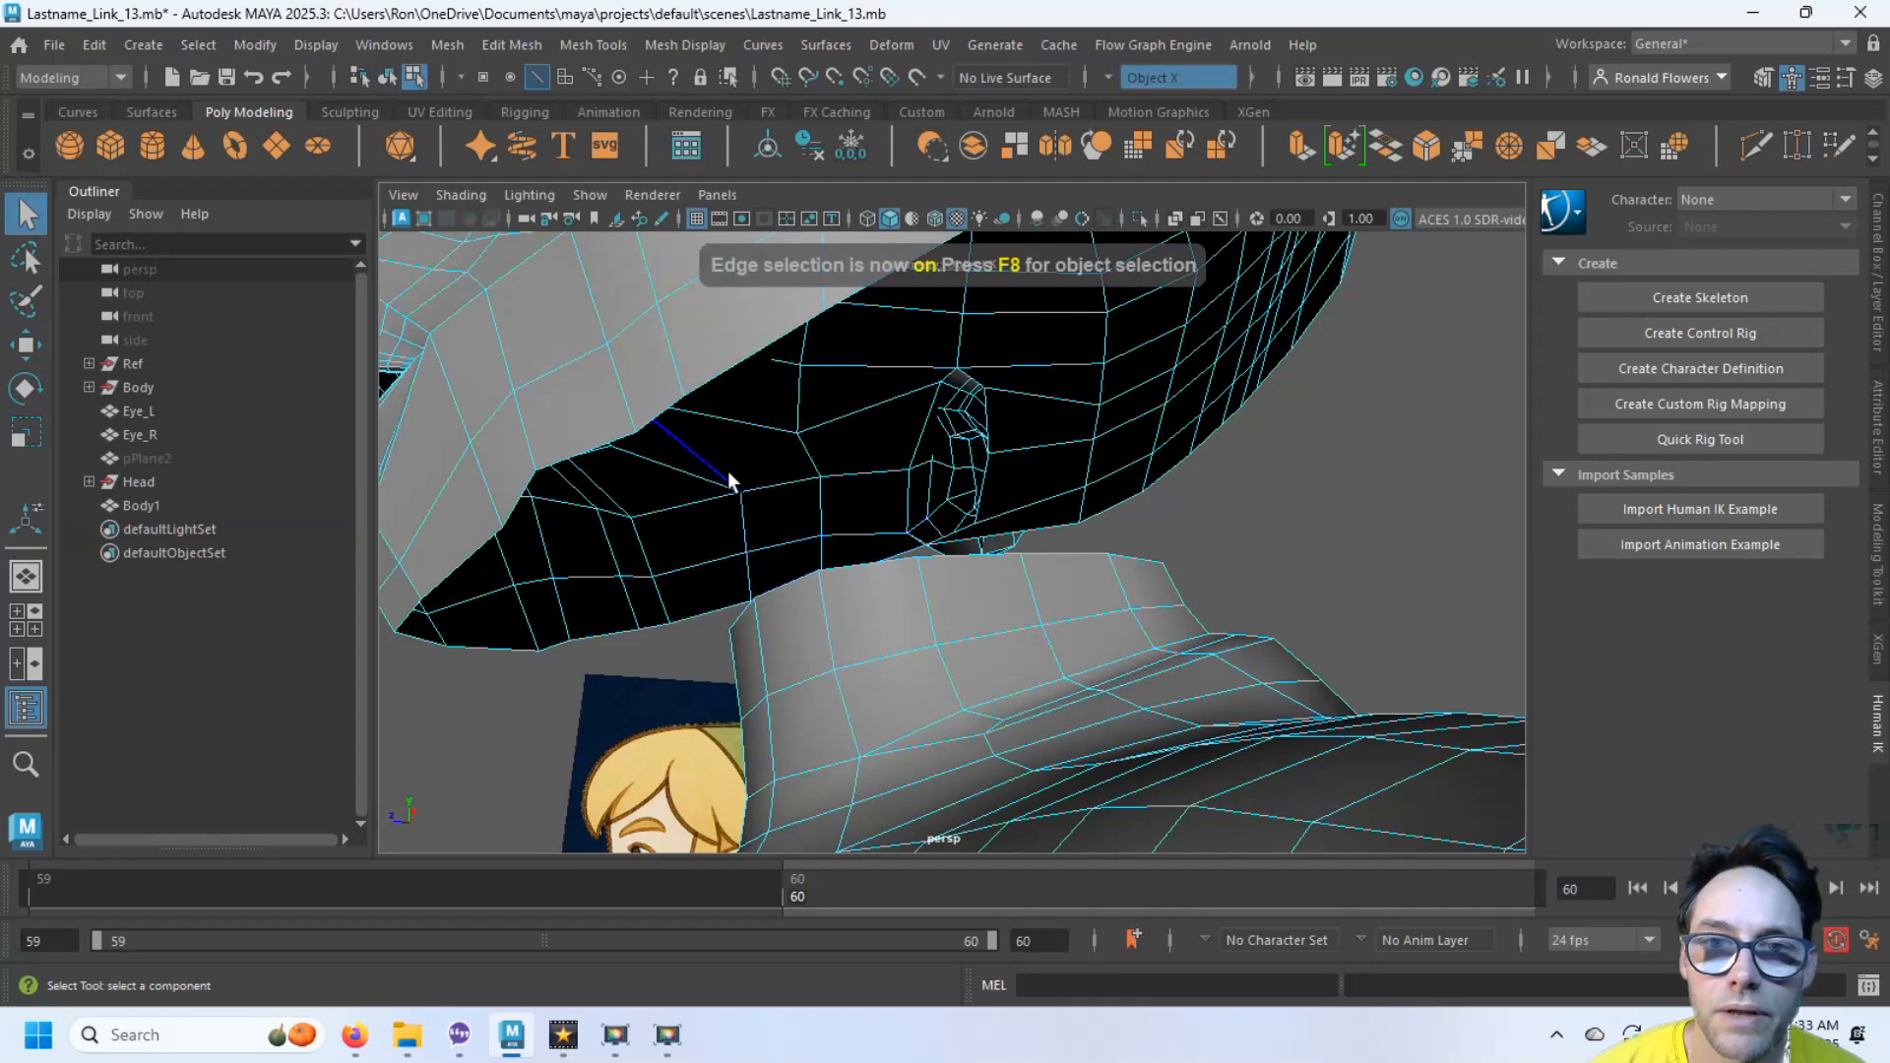
Bridge a pair of opposite border edges across the open underside of the jaw using Object X symmetry
{"action": "left_click", "coordinate": [731, 430]}
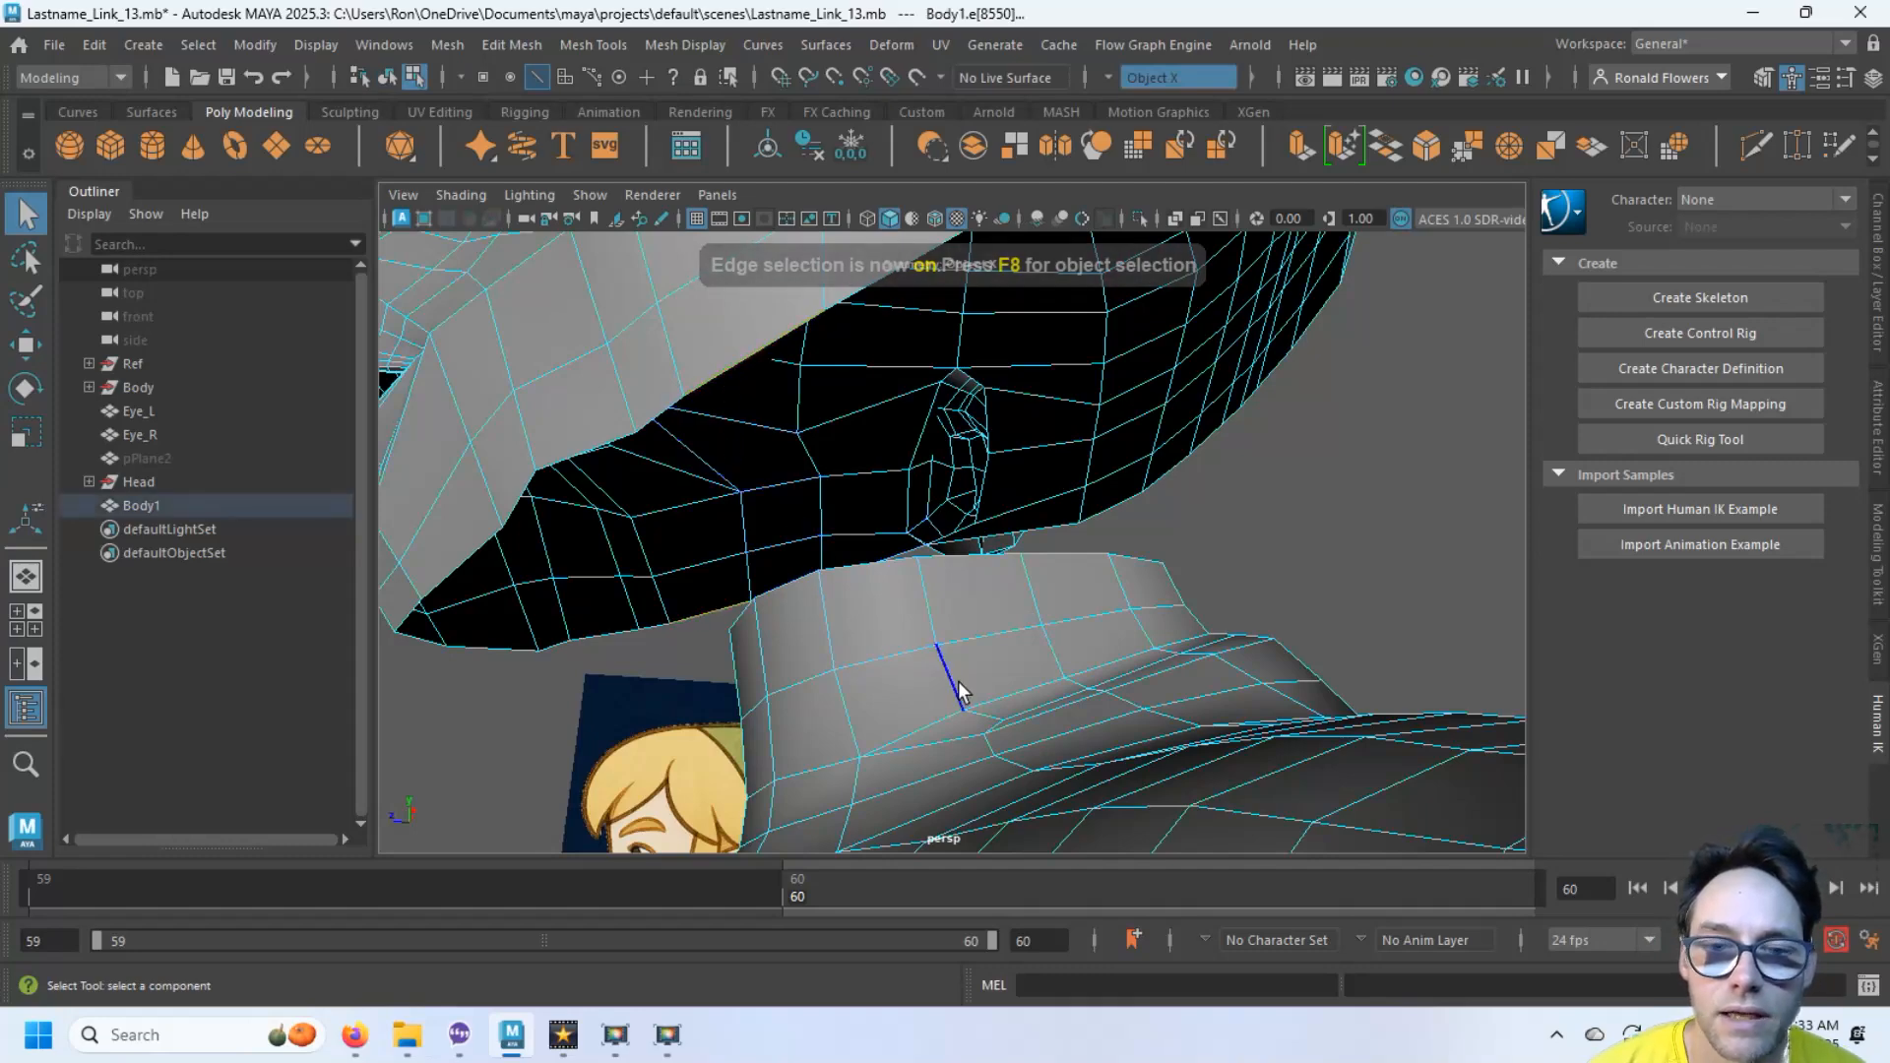
{"action": "left_click_drag", "start_coordinate": [948, 675], "coordinate": [850, 470], "text": "alt"}
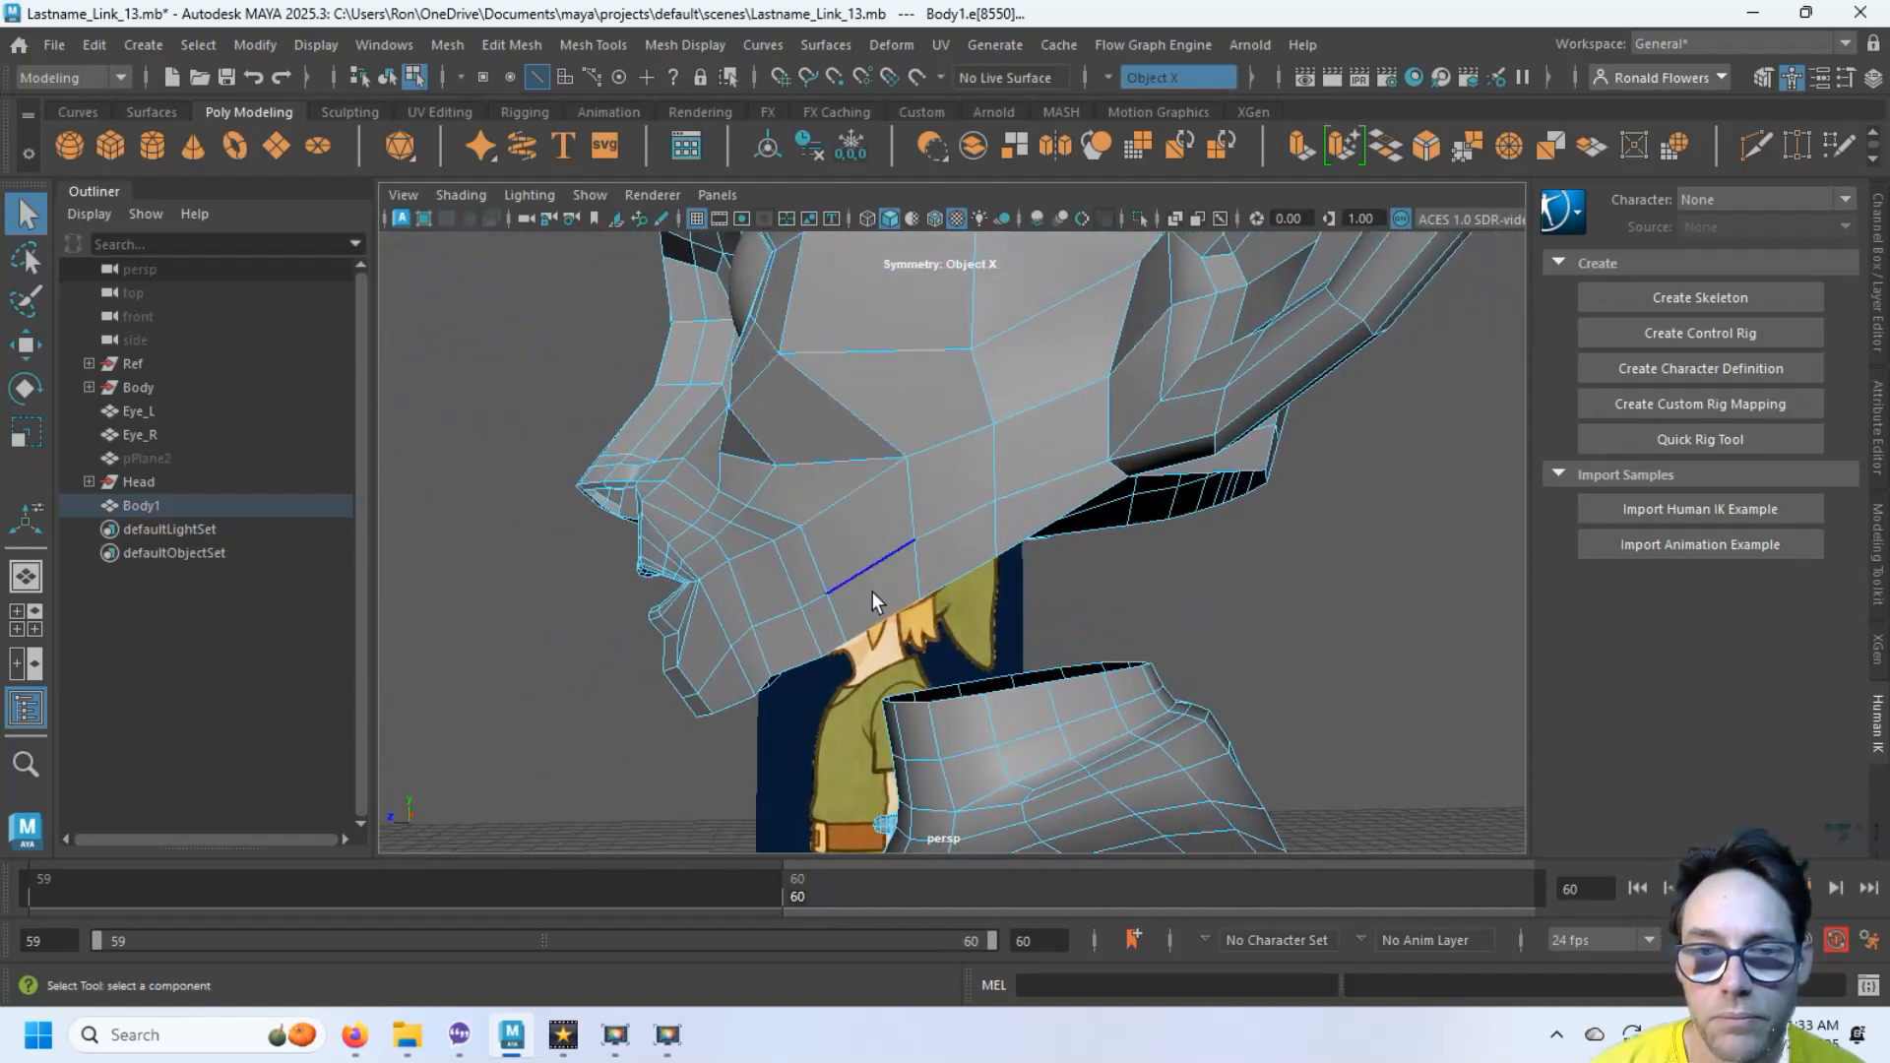
{"action": "left_click_drag", "start_coordinate": [878, 610], "coordinate": [829, 606], "text": "alt"}
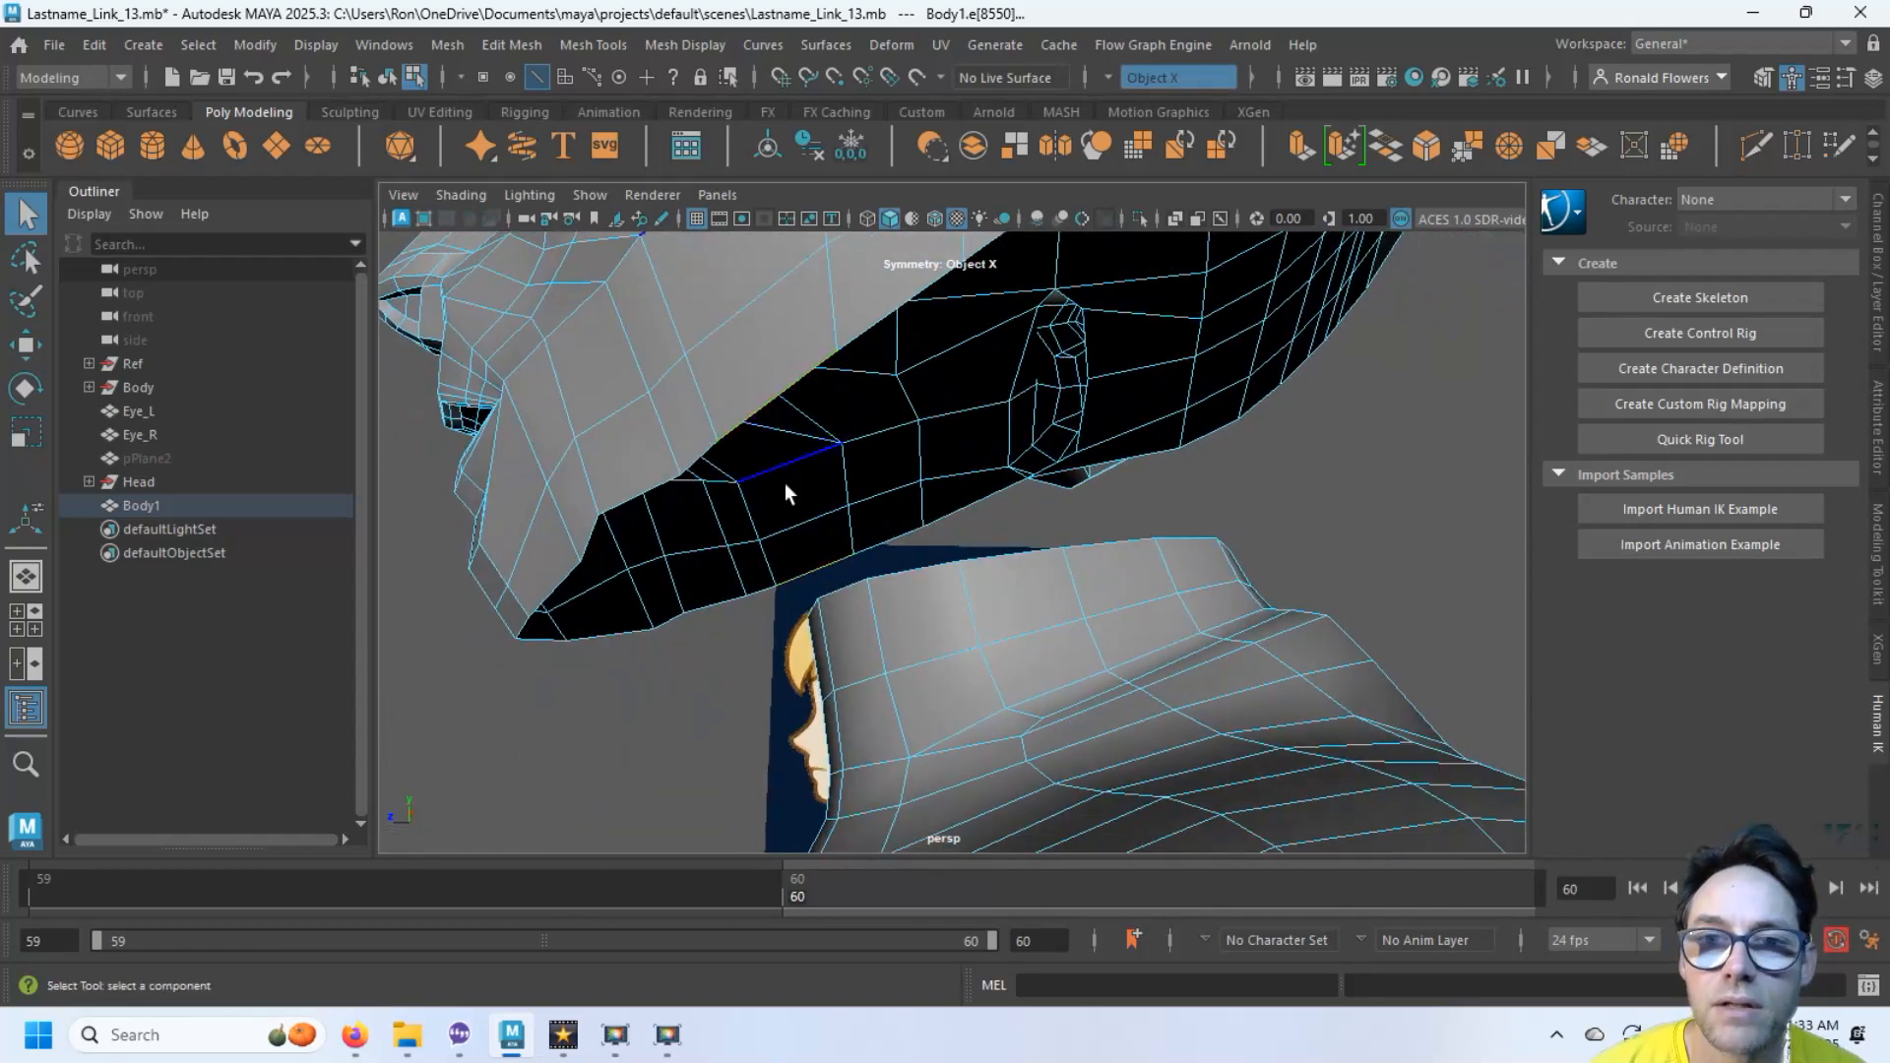
{"action": "left_click_drag", "start_coordinate": [853, 493], "coordinate": [830, 403], "text": "alt"}
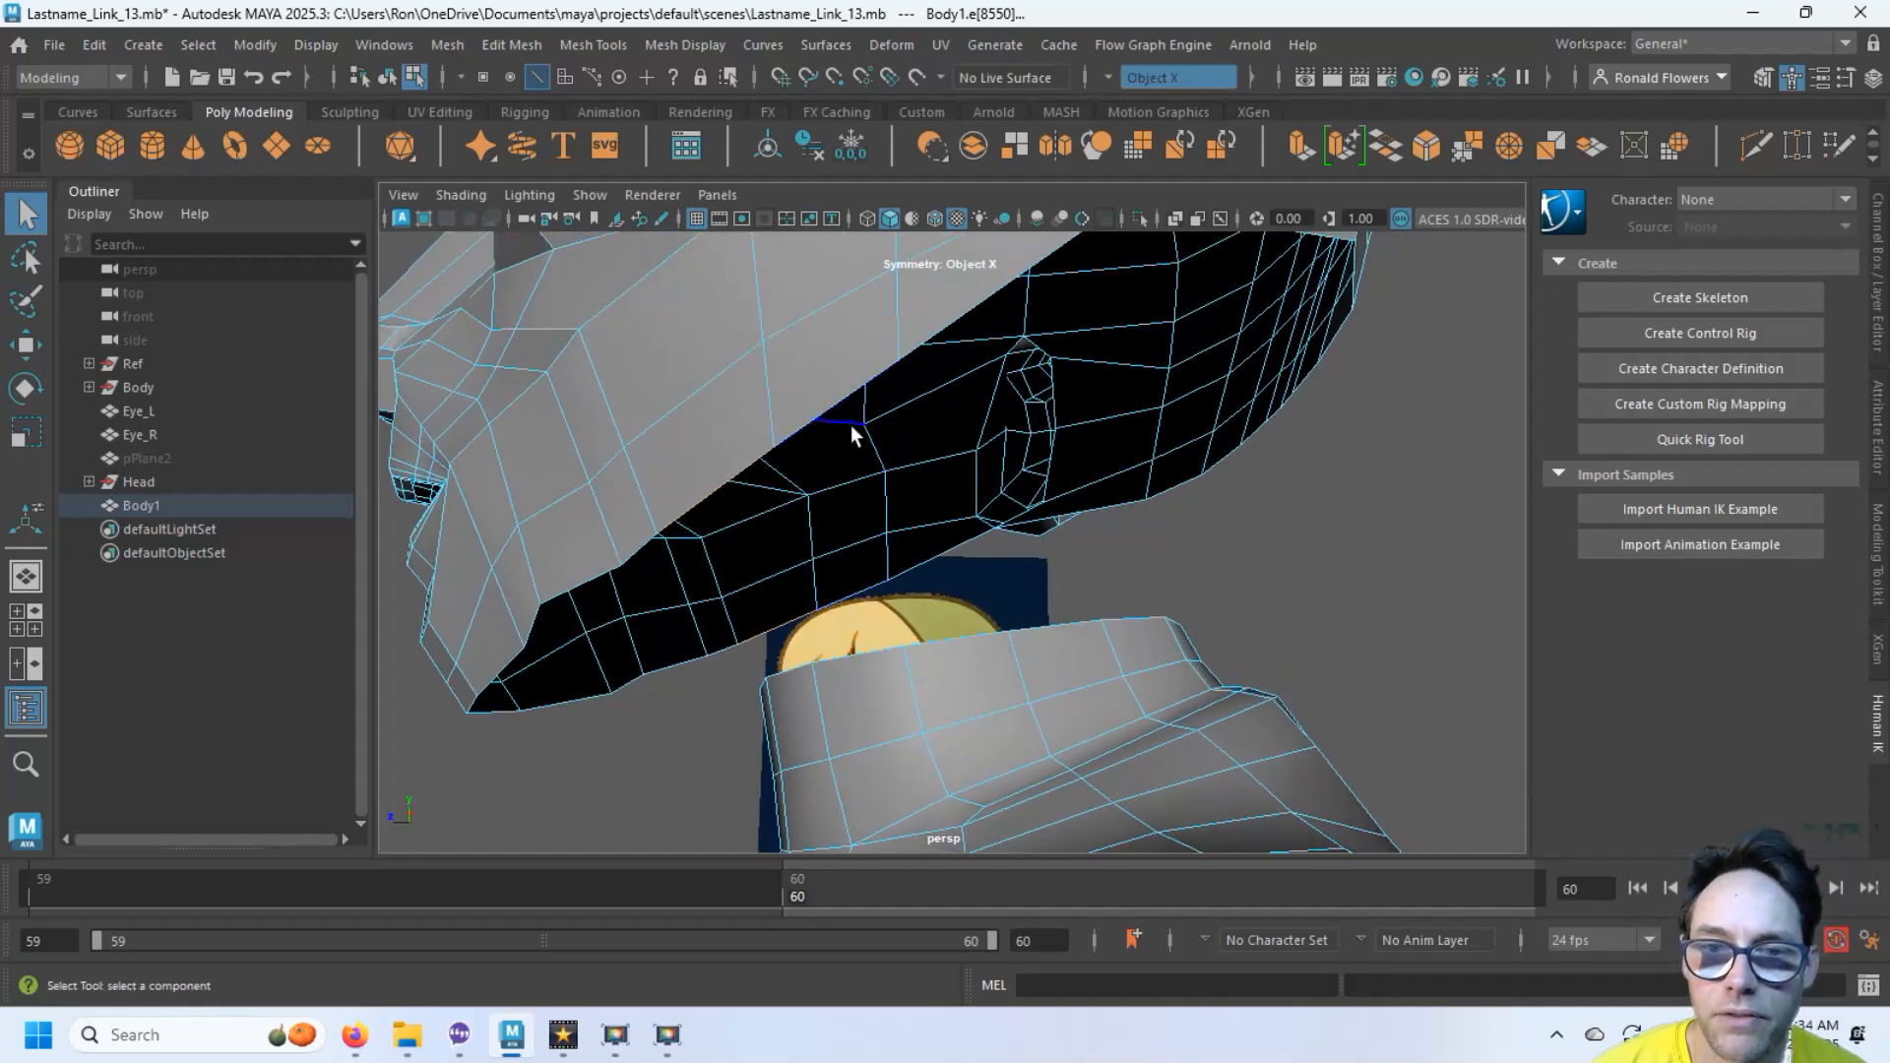
{"action": "left_click_drag", "start_coordinate": [674, 616], "coordinate": [846, 463], "text": "alt"}
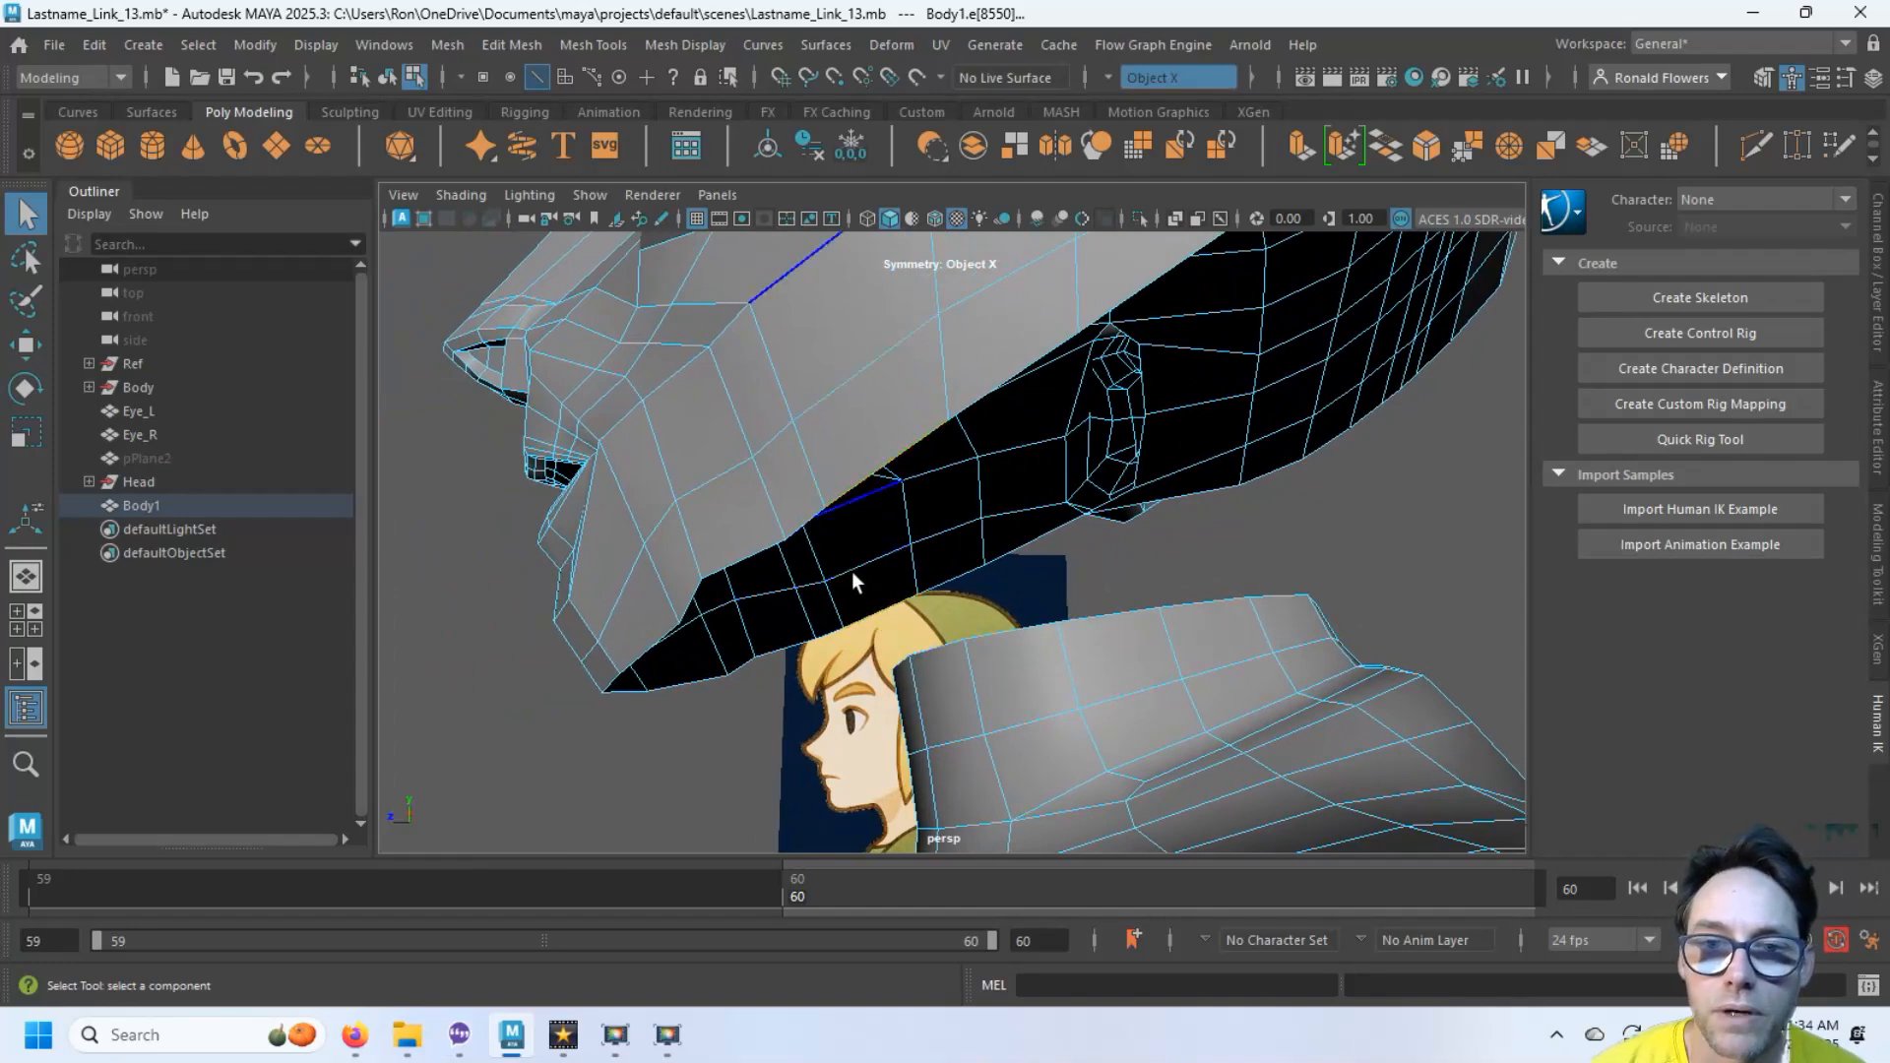
{"action": "left_click_drag", "start_coordinate": [852, 579], "coordinate": [840, 581], "text": "alt"}
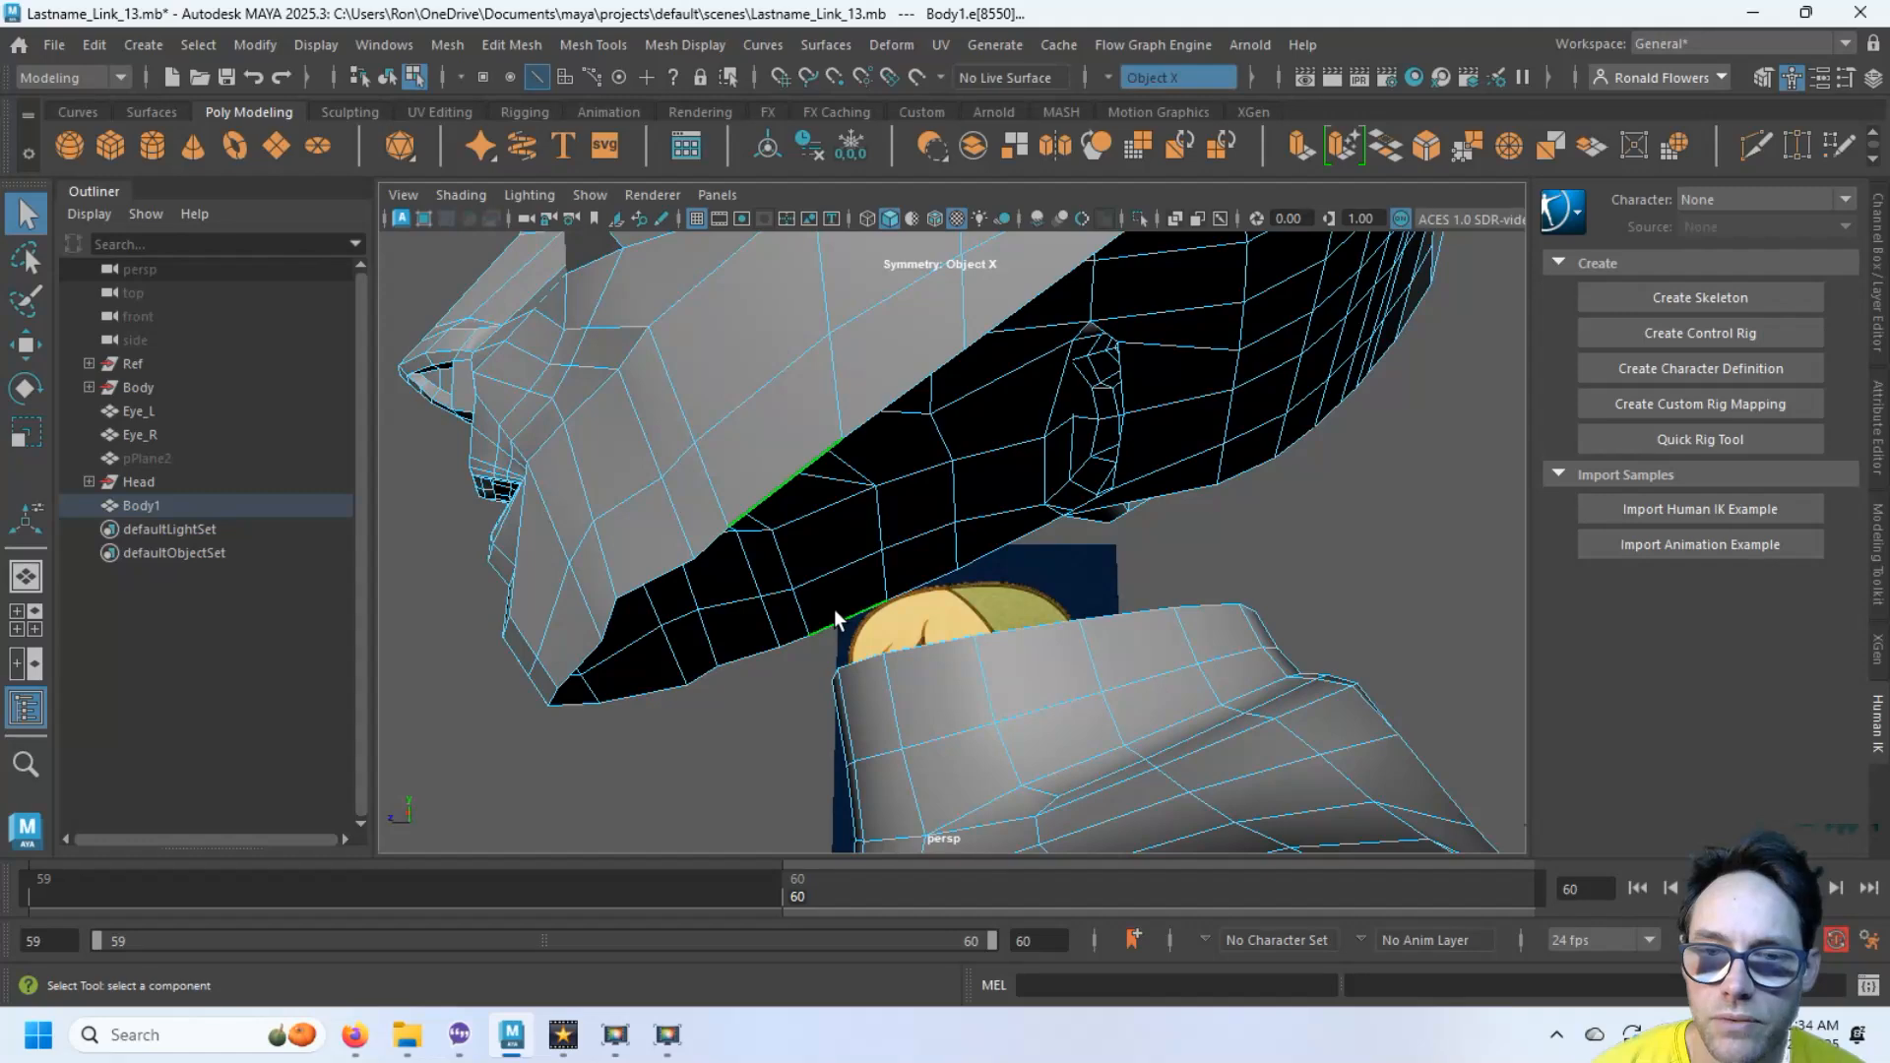
{"action": "right_click_drag", "start_coordinate": [835, 544], "coordinate": [831, 823], "text": "shift"}
{"action": "left_click_drag", "start_coordinate": [822, 633], "coordinate": [888, 576], "text": "alt"}
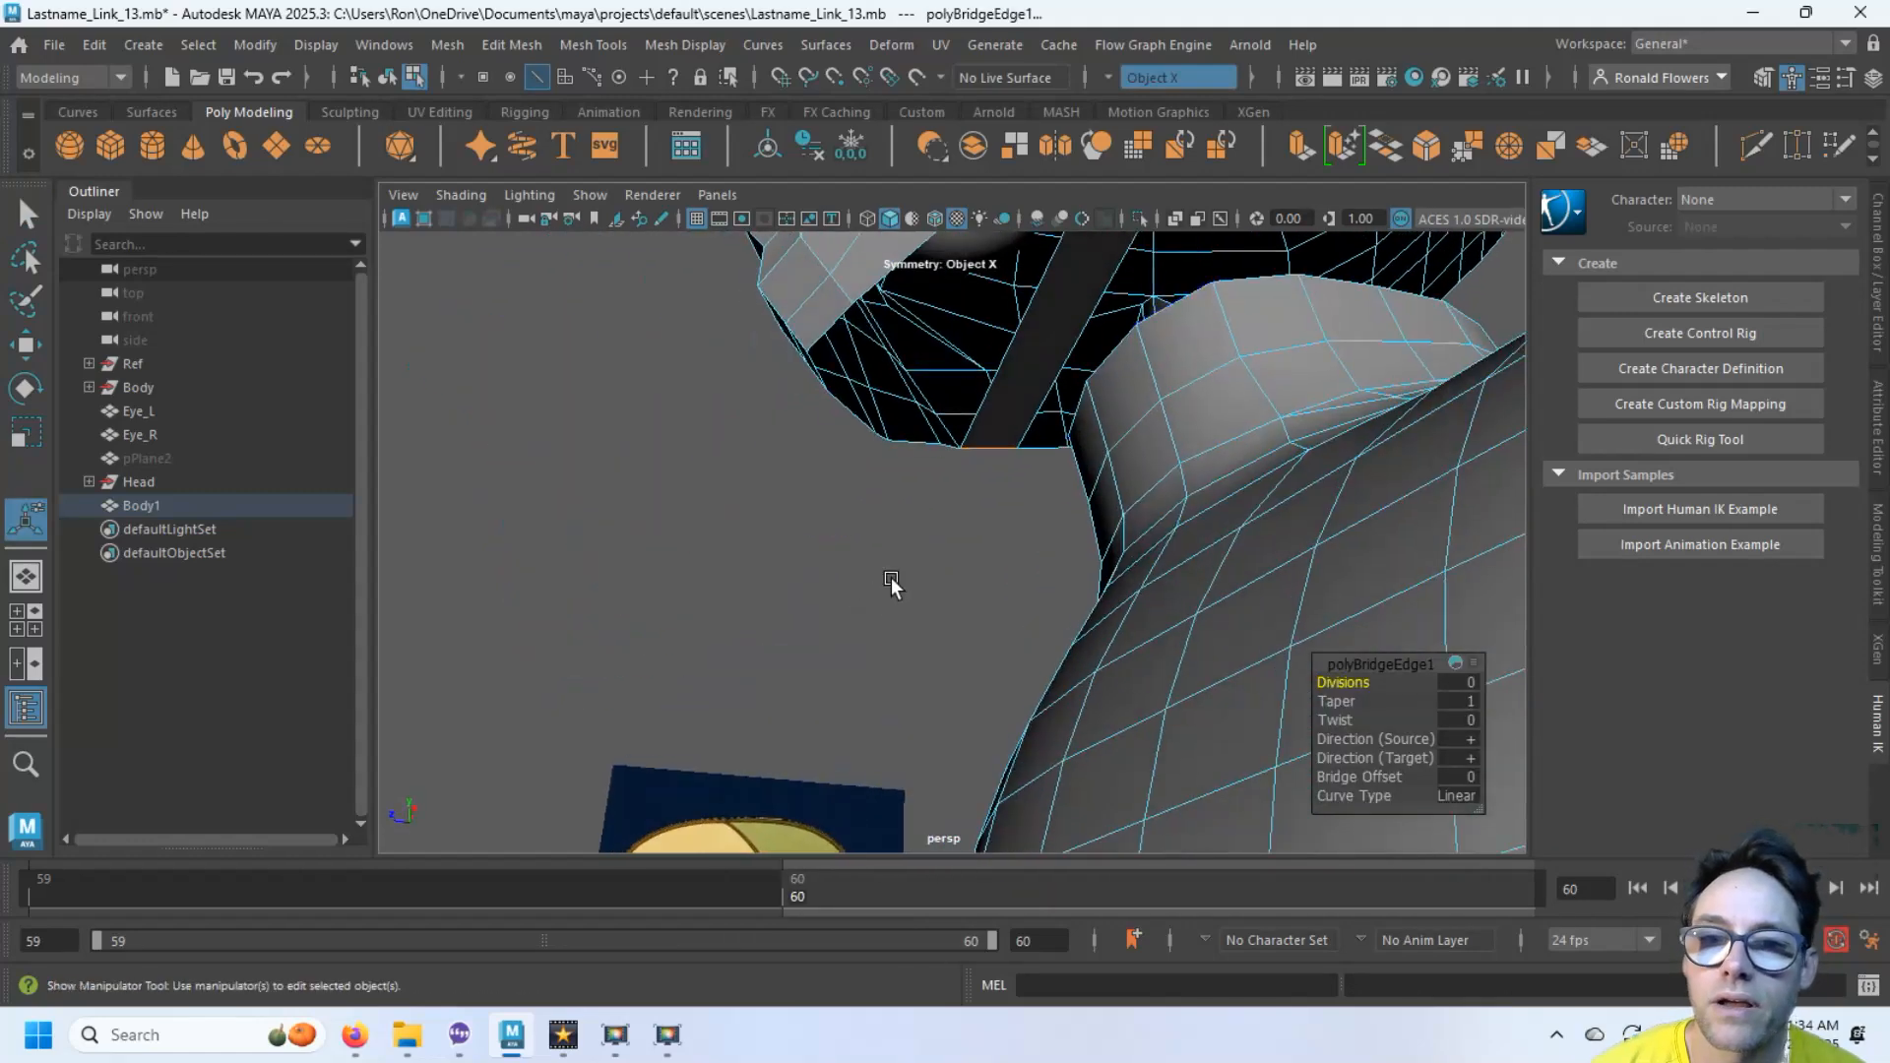
Bridge the next two pairs of opposite jaw edges on the chin side of the first strip
{"action": "middle_click_drag", "start_coordinate": [933, 451], "coordinate": [822, 600], "text": "alt"}
{"action": "left_click_drag", "start_coordinate": [822, 599], "coordinate": [817, 497], "text": "alt"}
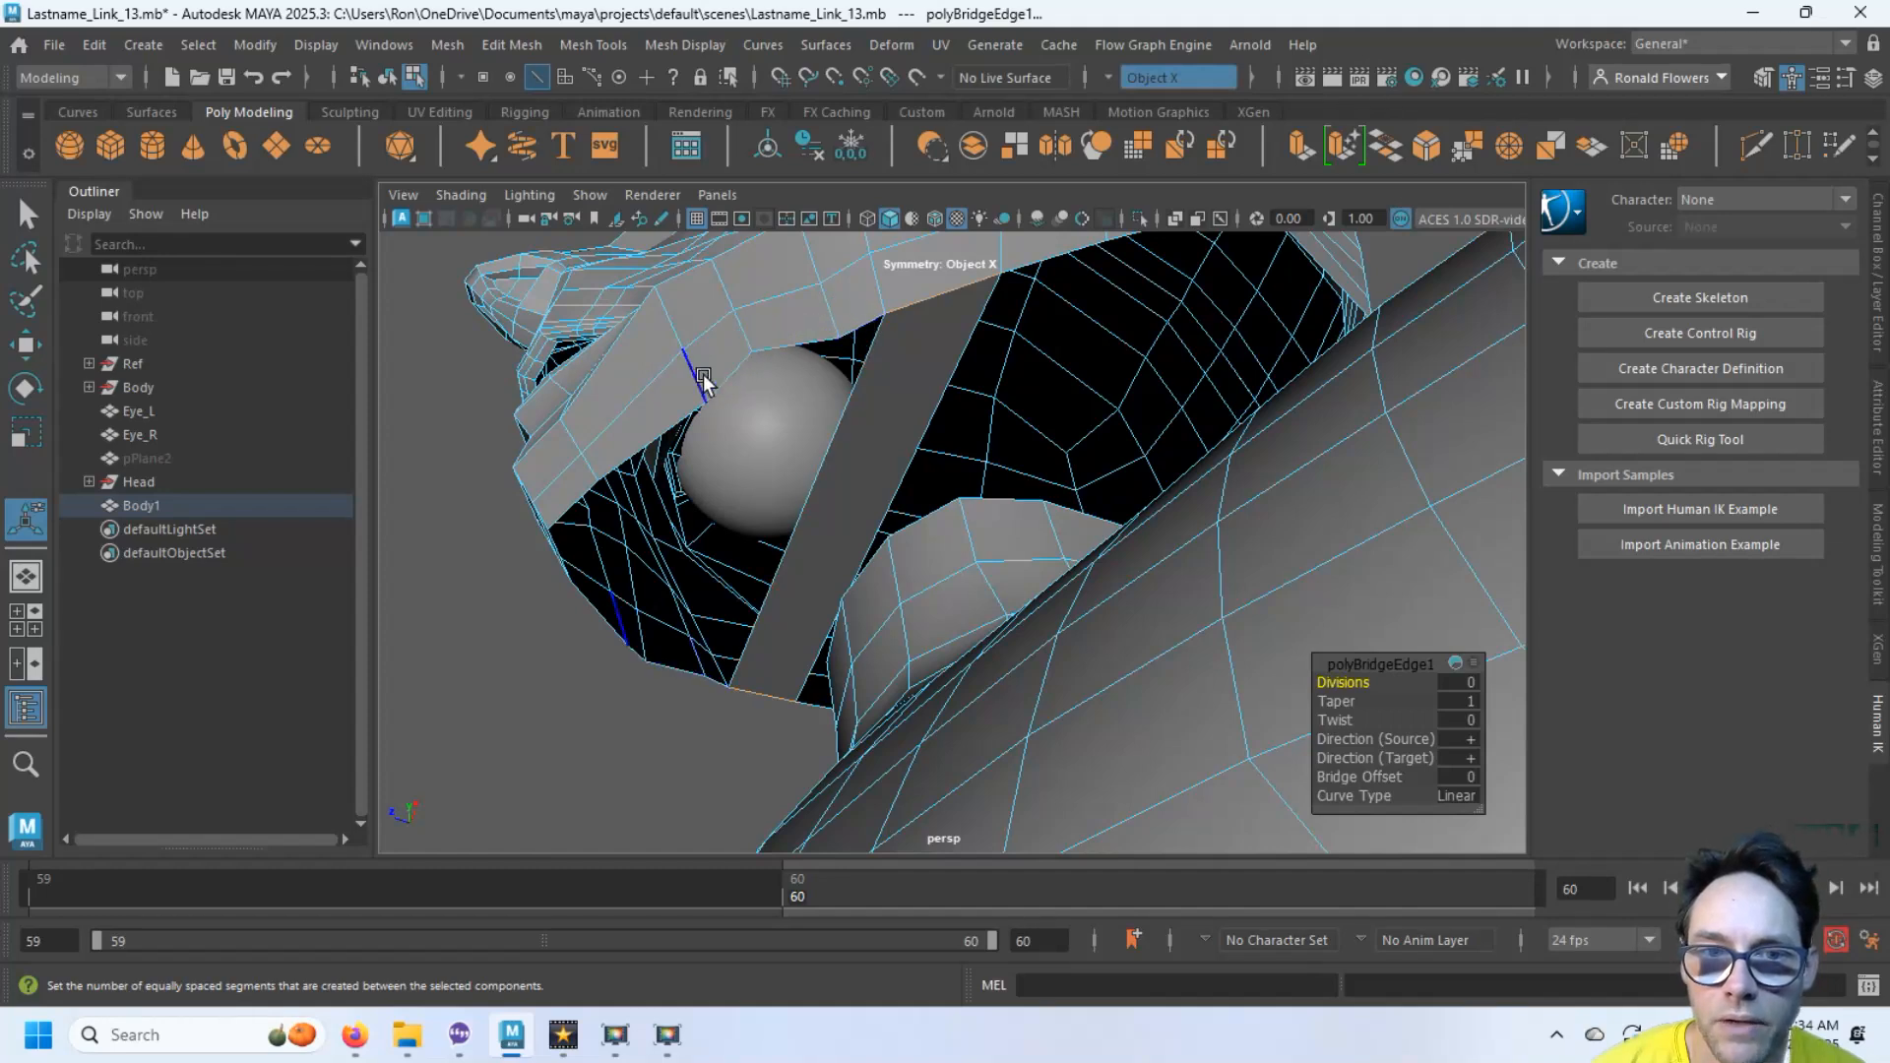
{"action": "left_click", "coordinate": [865, 333]}
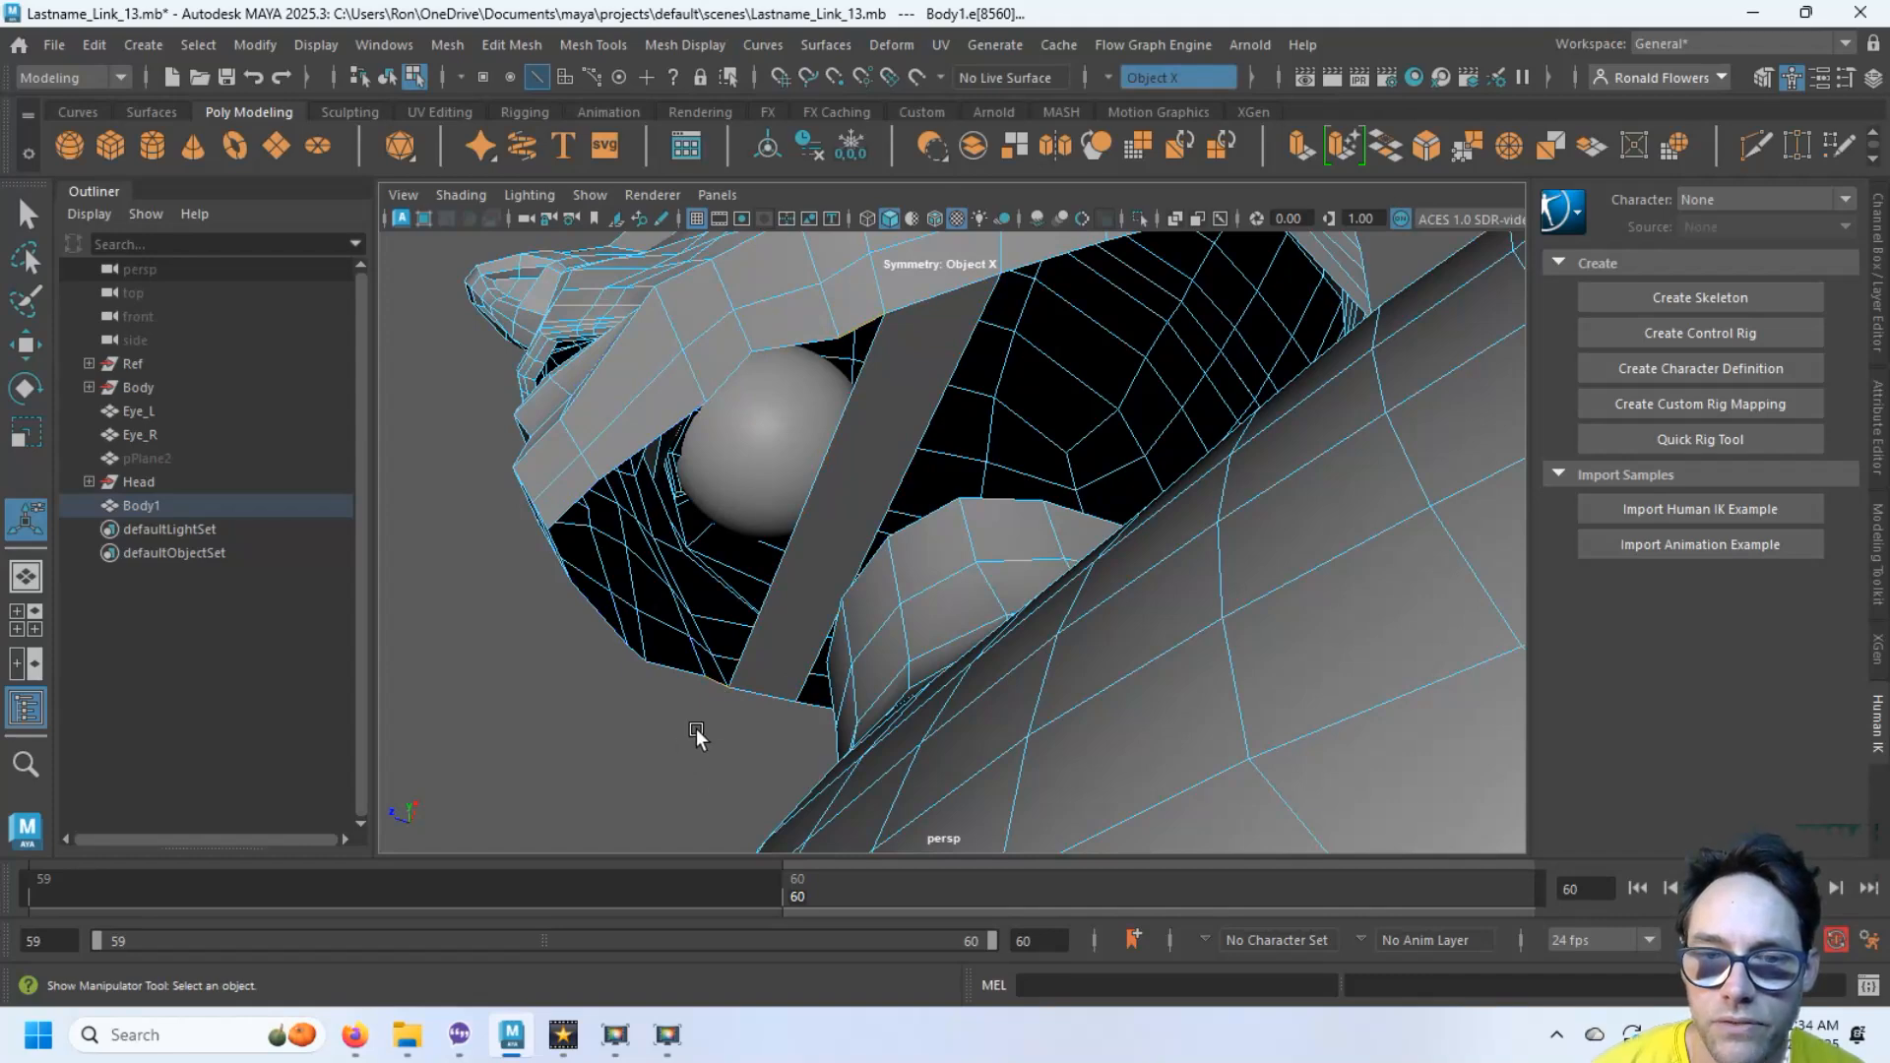
{"action": "right_click_drag", "start_coordinate": [696, 737], "coordinate": [671, 828], "text": "shift"}
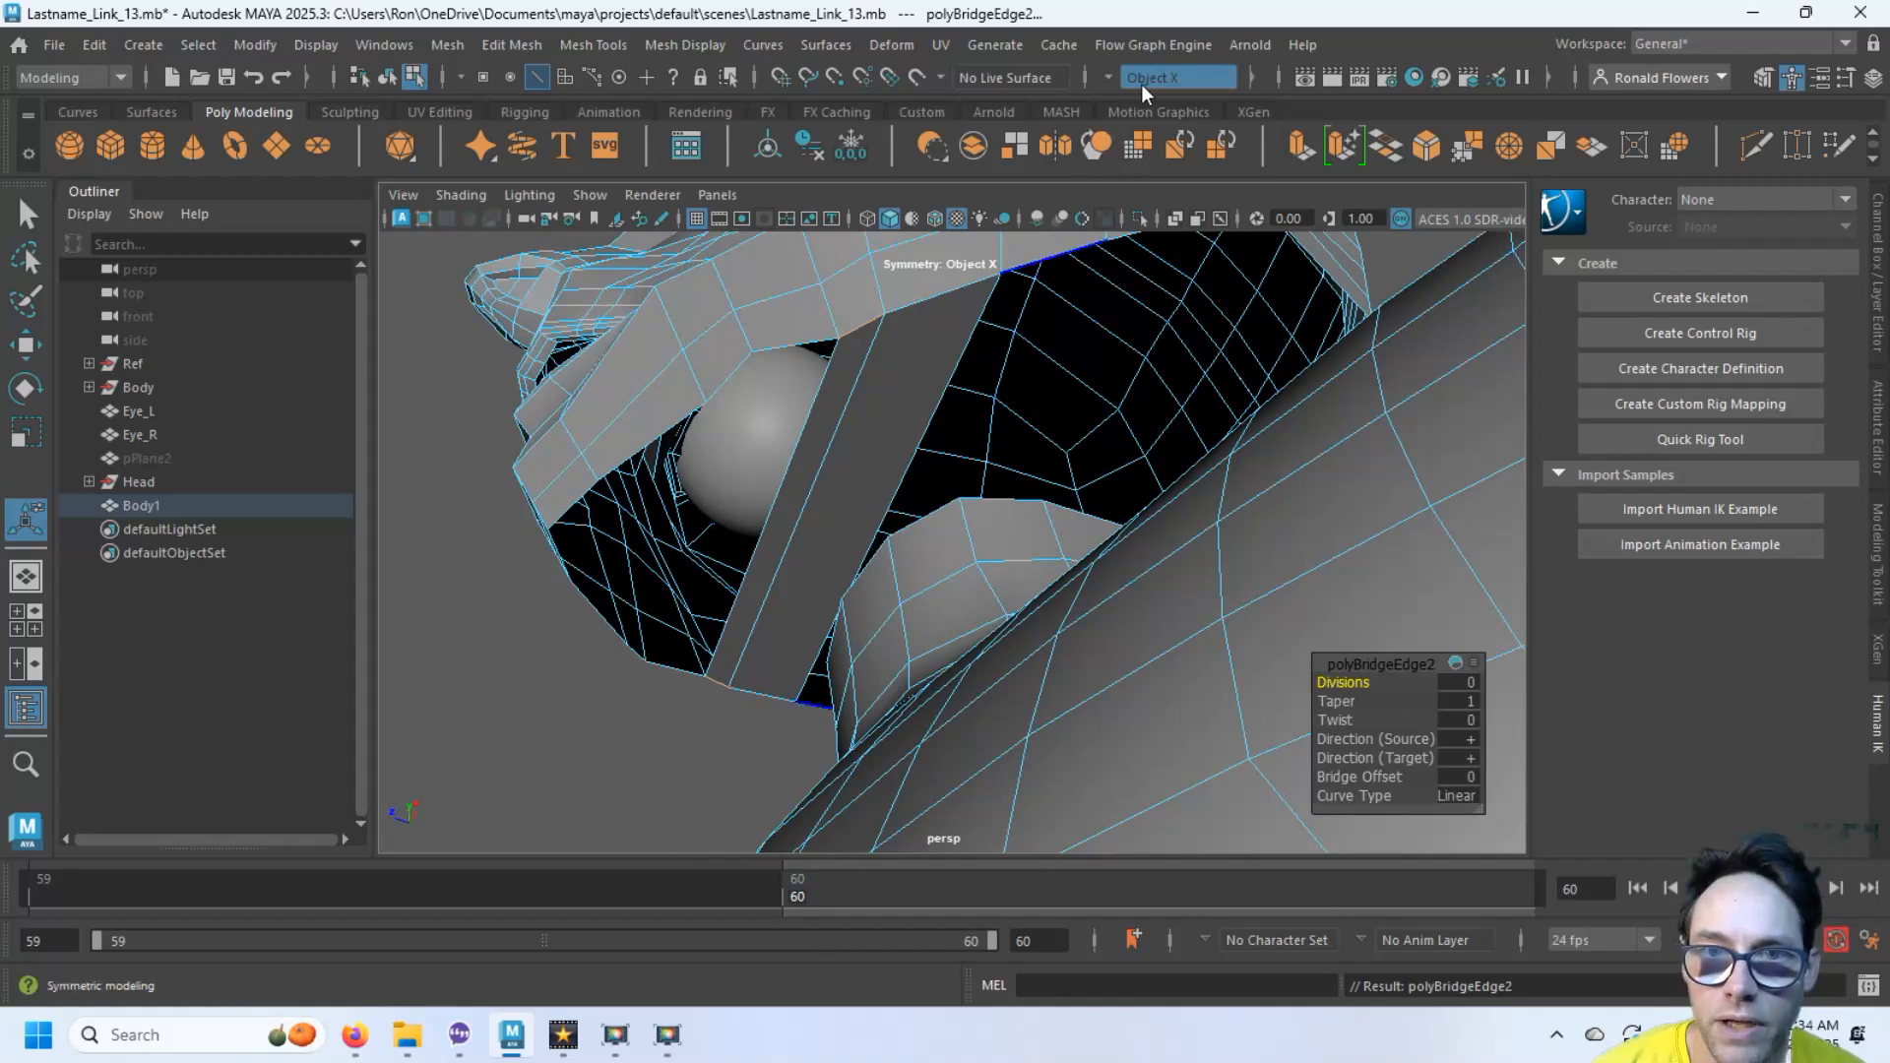
{"action": "left_click", "coordinate": [783, 349]}
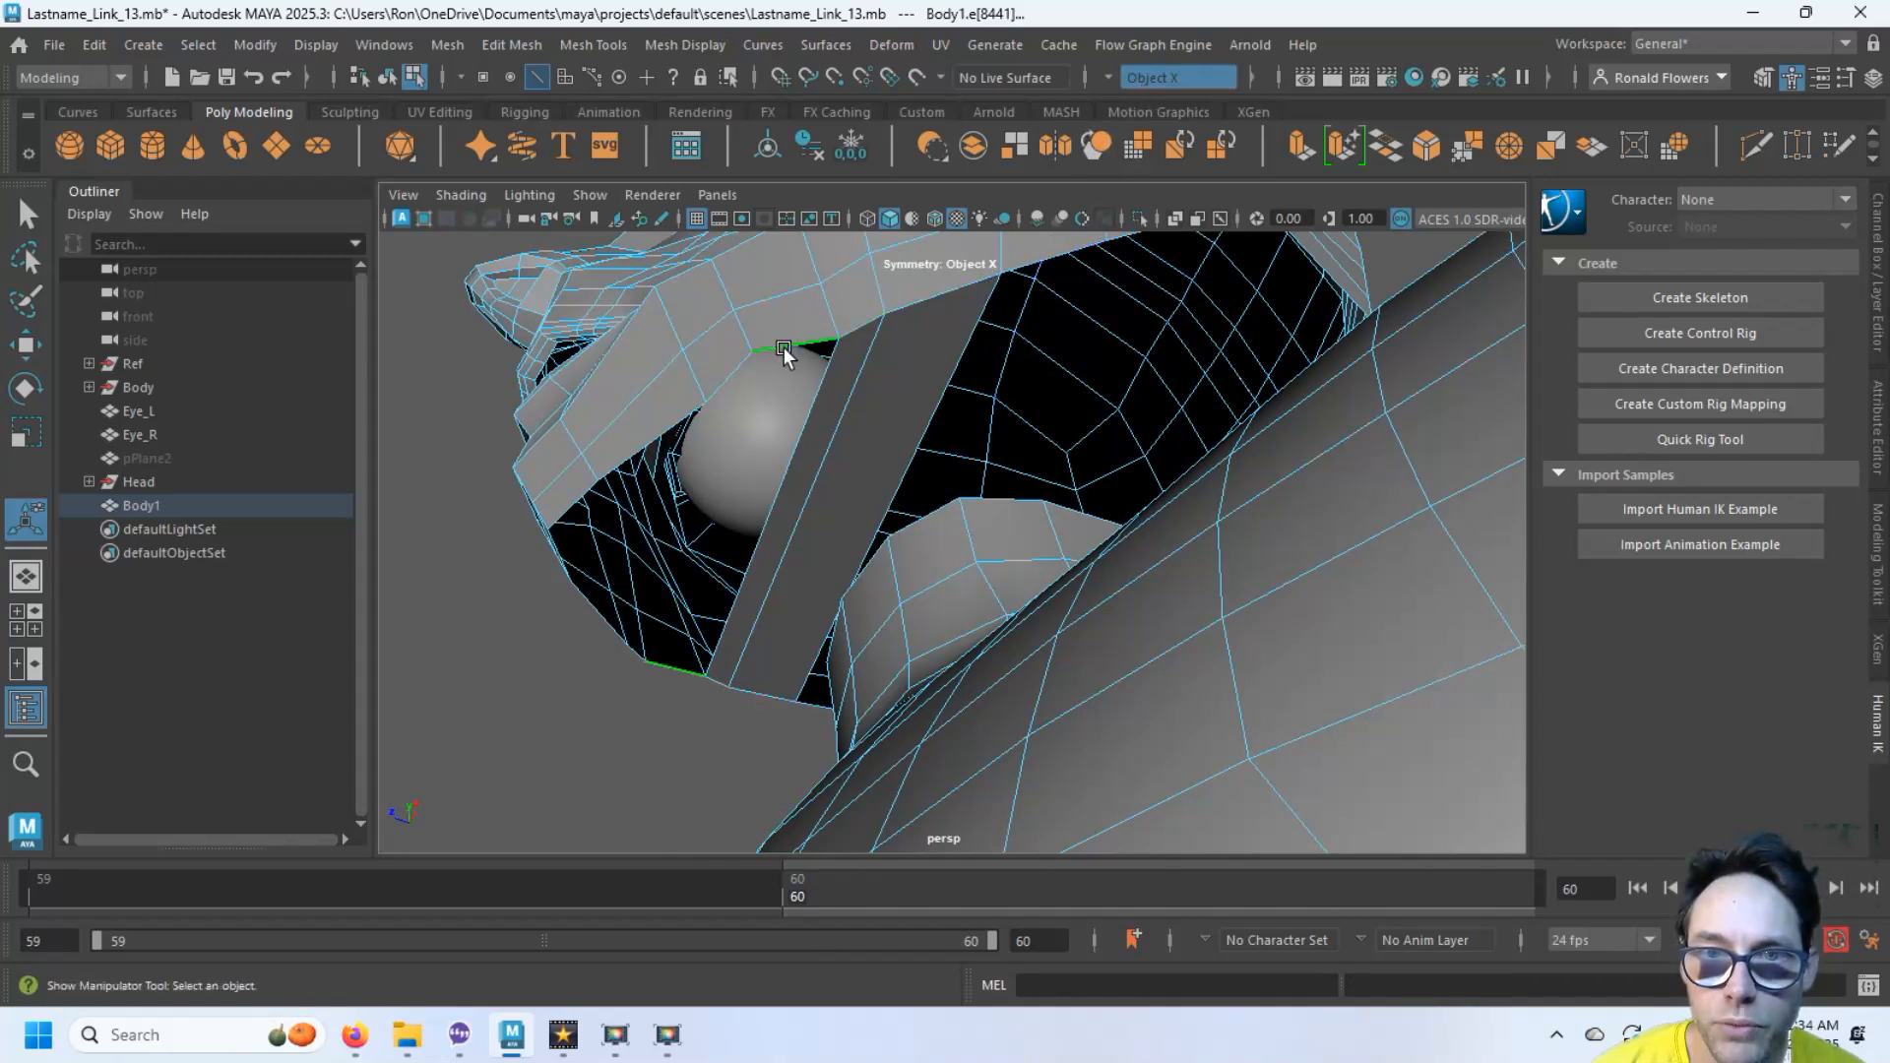
{"action": "right_click", "coordinate": [786, 356], "text": "shift"}
{"action": "right_click_drag", "start_coordinate": [784, 354], "coordinate": [754, 630], "text": "shift"}
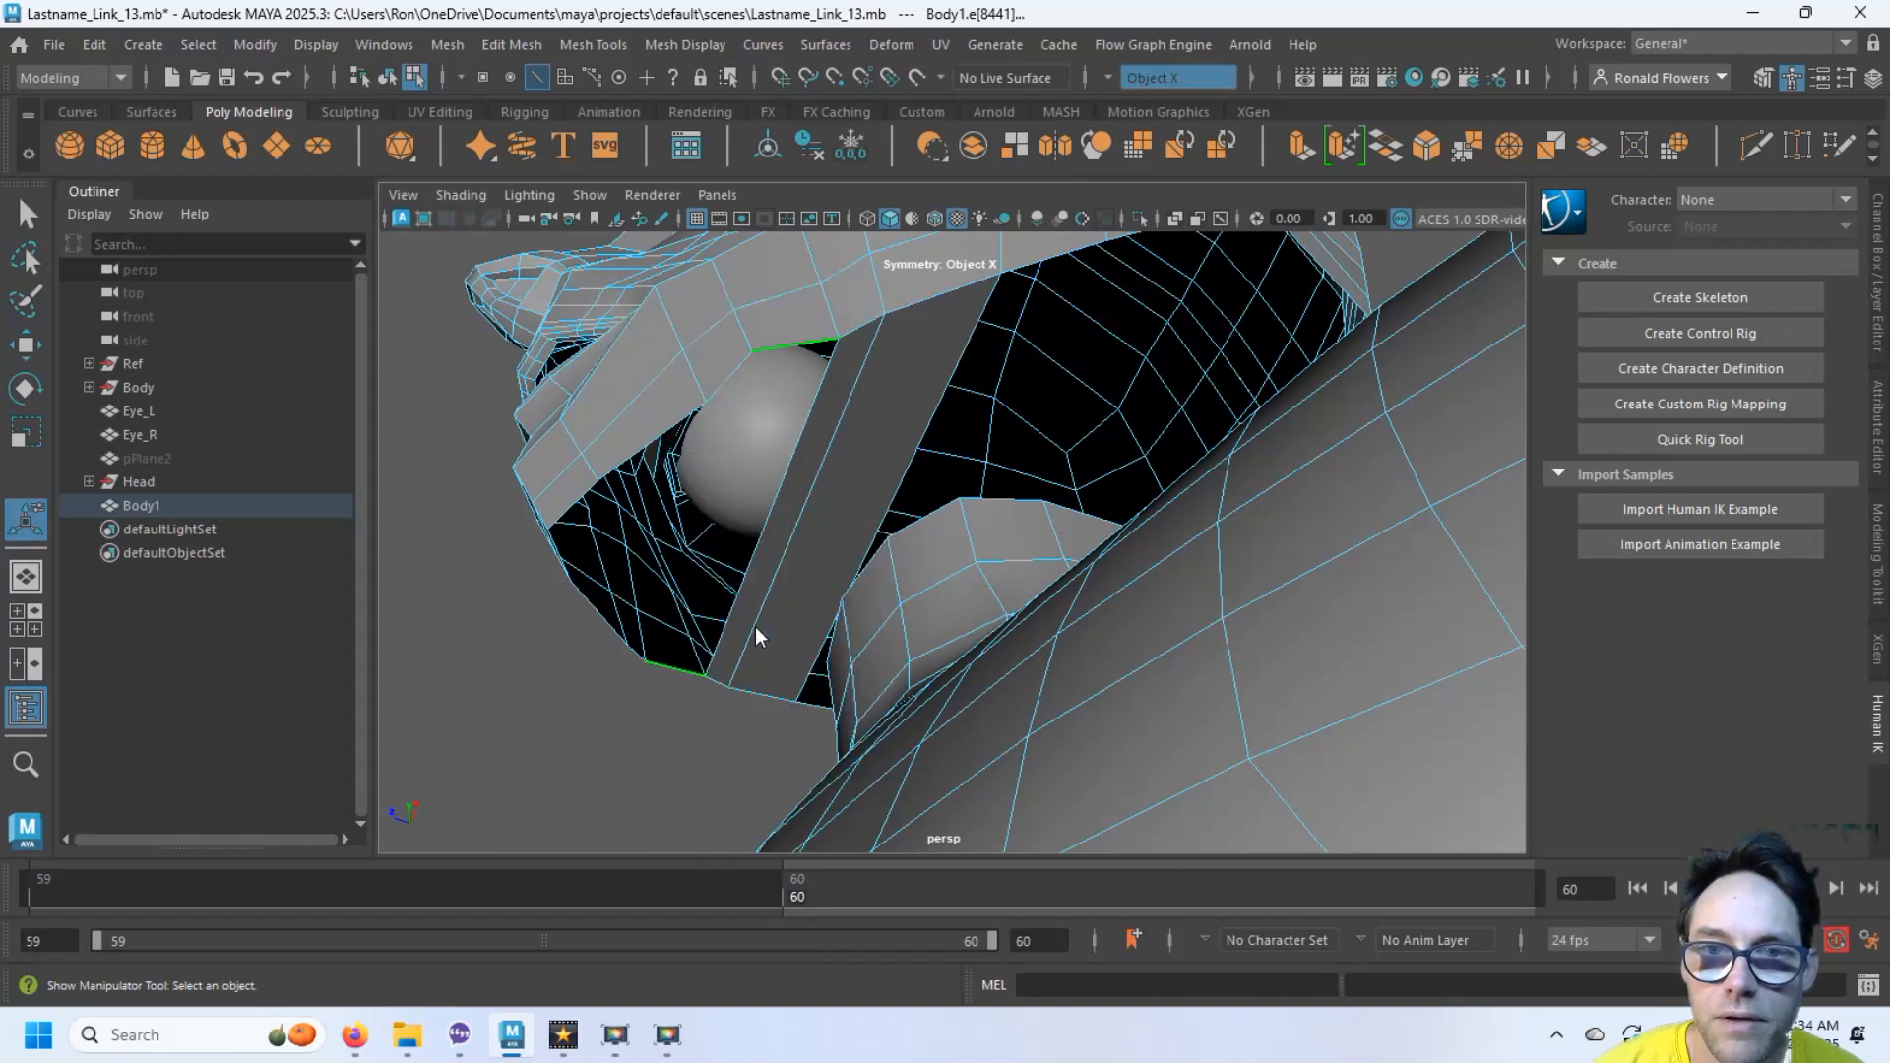
Bridge the pair of opposite jaw edges just behind the chin, skipping the pair beside the existing strips
{"action": "left_click", "coordinate": [725, 374]}
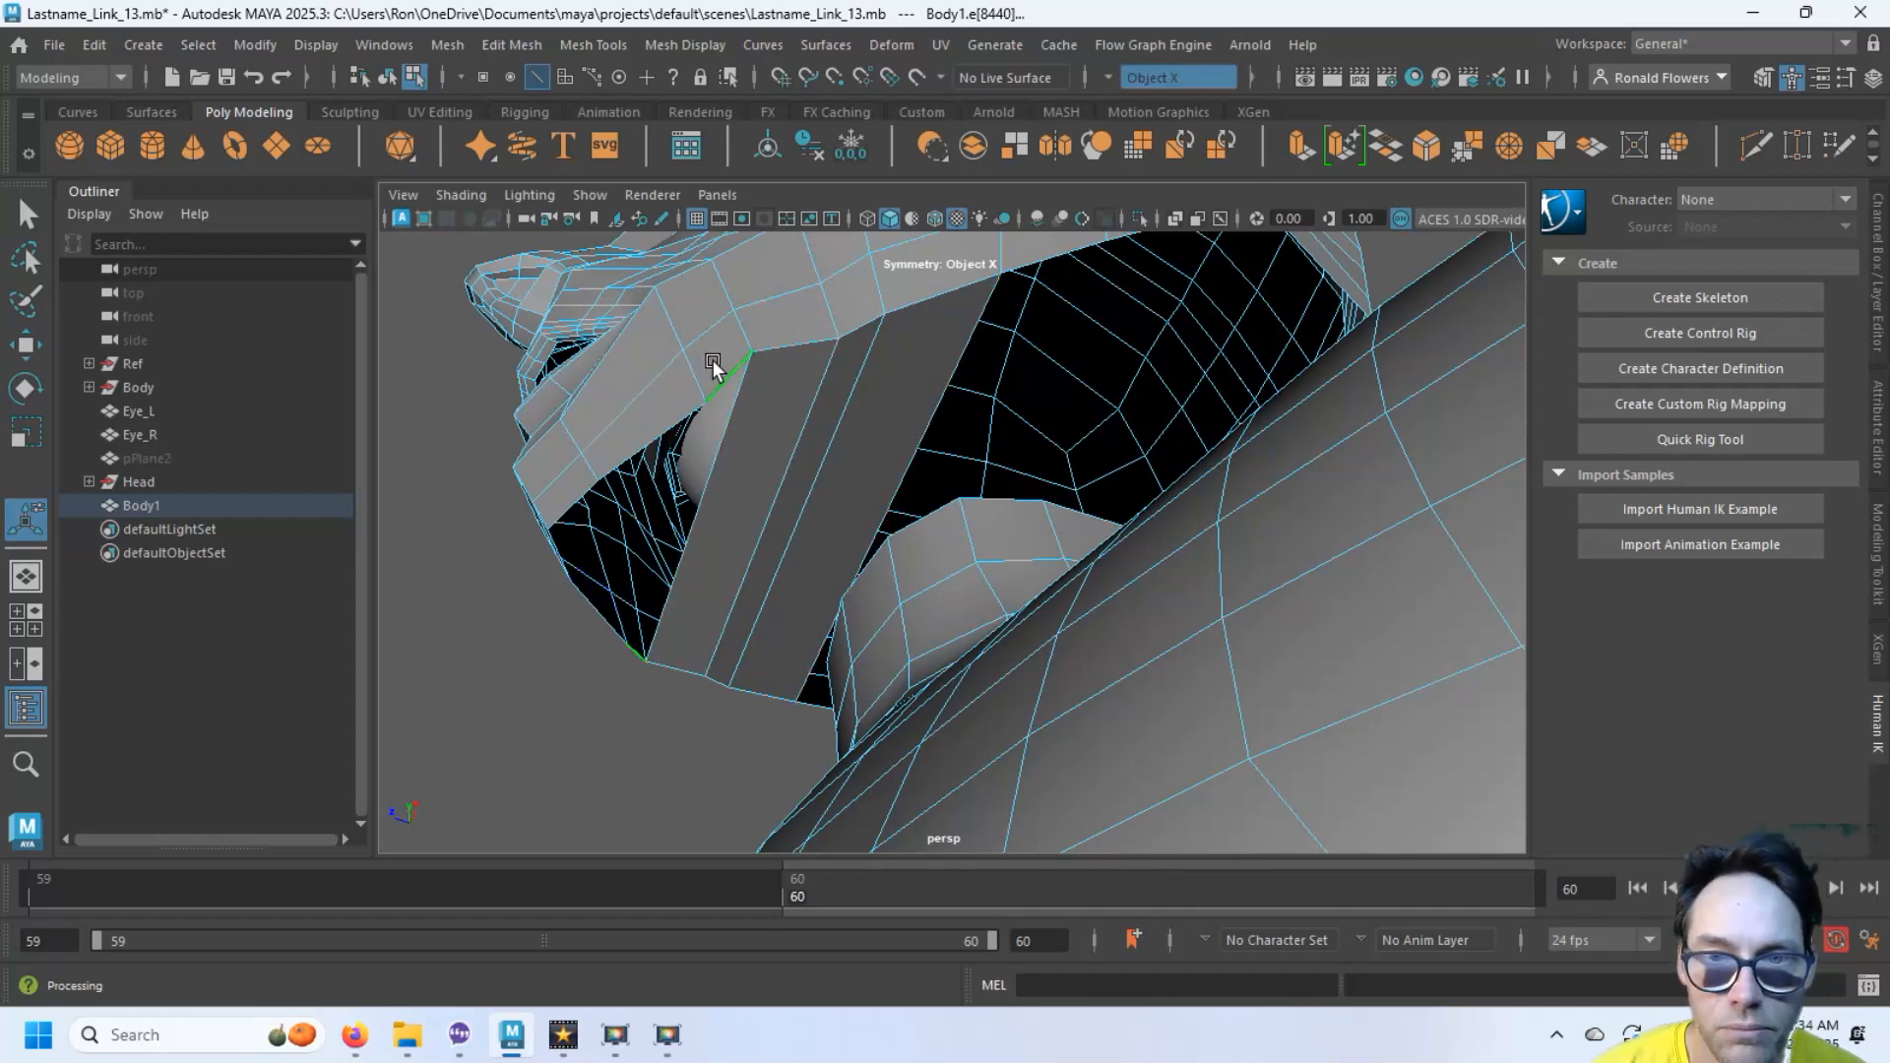
{"action": "left_click", "coordinate": [655, 413]}
{"action": "key", "text": "g"}
Bridge the two border edges that meet at the chin to close the small triangular hole
{"action": "scroll", "coordinate": [497, 560], "scroll_direction": "up", "scroll_amount": 5}
{"action": "middle_click_drag", "start_coordinate": [497, 560], "coordinate": [747, 616], "text": "alt"}
{"action": "right_click_drag", "start_coordinate": [747, 616], "coordinate": [759, 548], "text": "alt"}
{"action": "middle_click_drag", "start_coordinate": [758, 548], "coordinate": [740, 511], "text": "alt"}
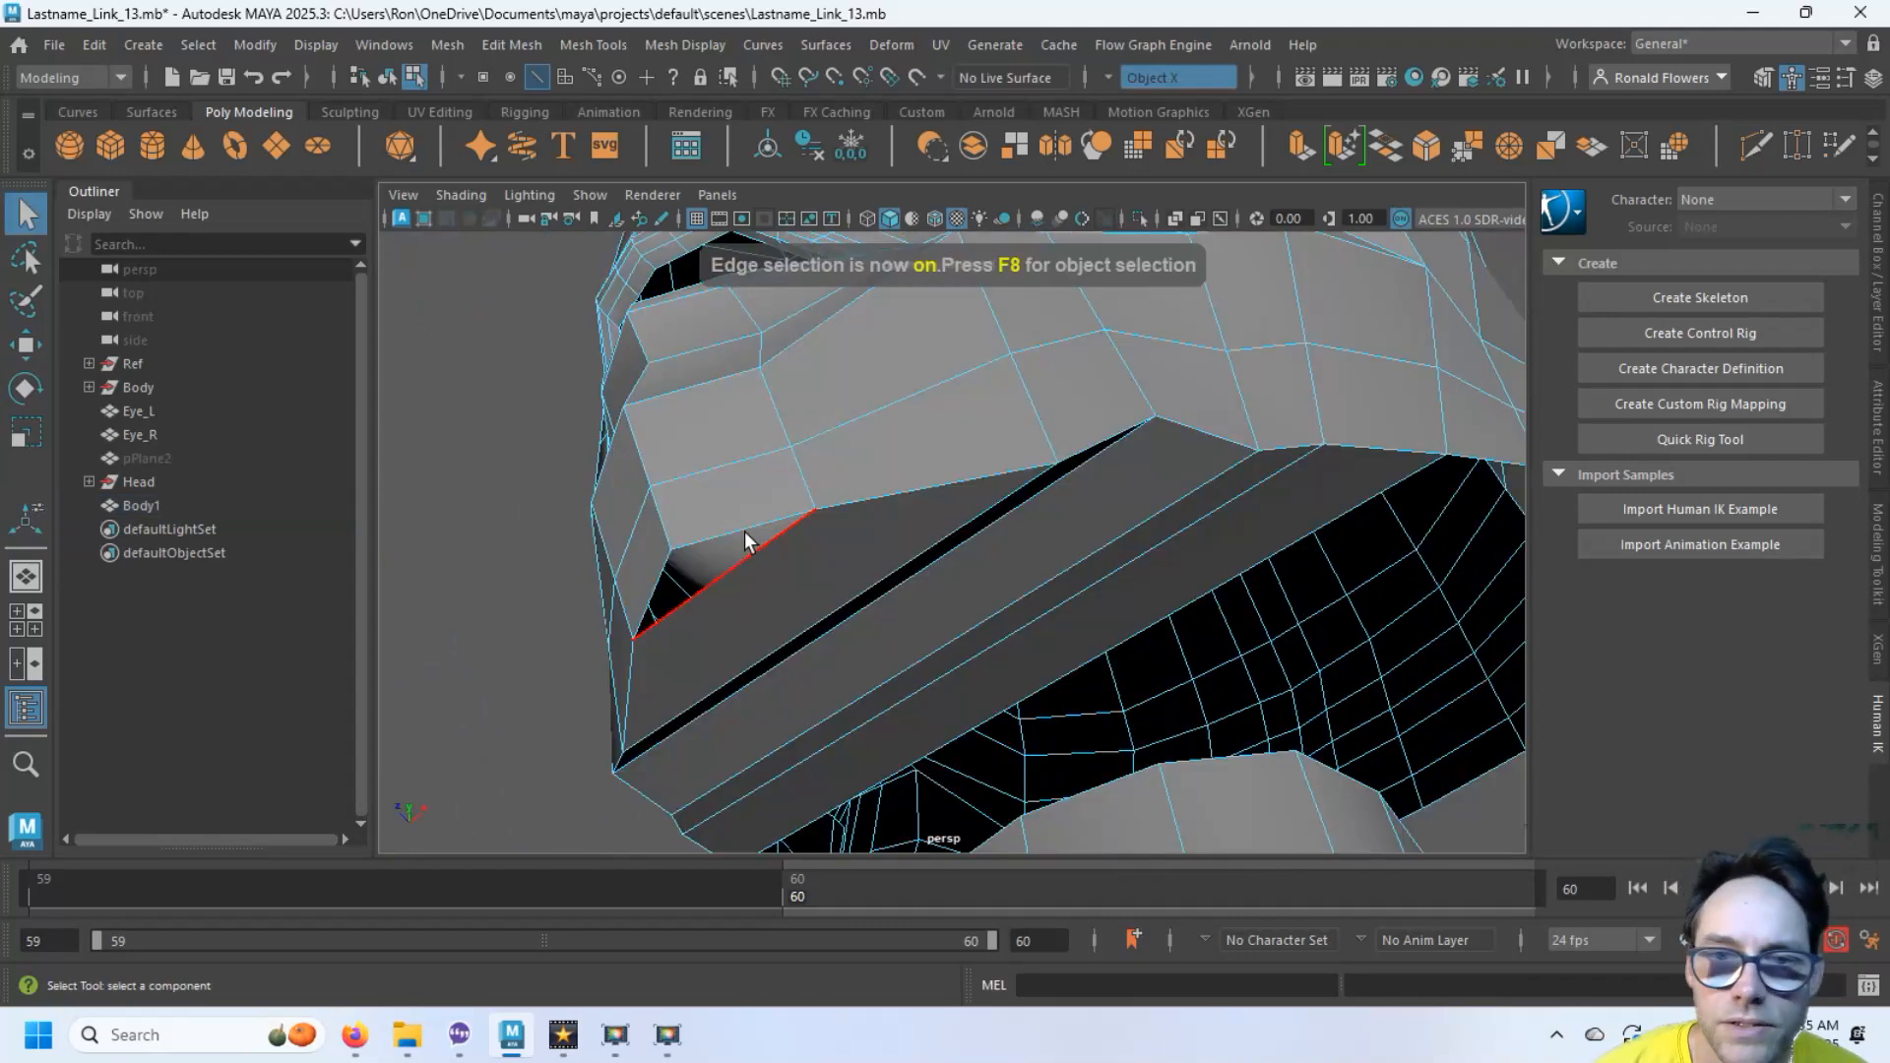
{"action": "right_click_drag", "start_coordinate": [746, 539], "coordinate": [729, 575], "text": "alt"}
{"action": "middle_click_drag", "start_coordinate": [729, 575], "coordinate": [776, 557], "text": "alt"}
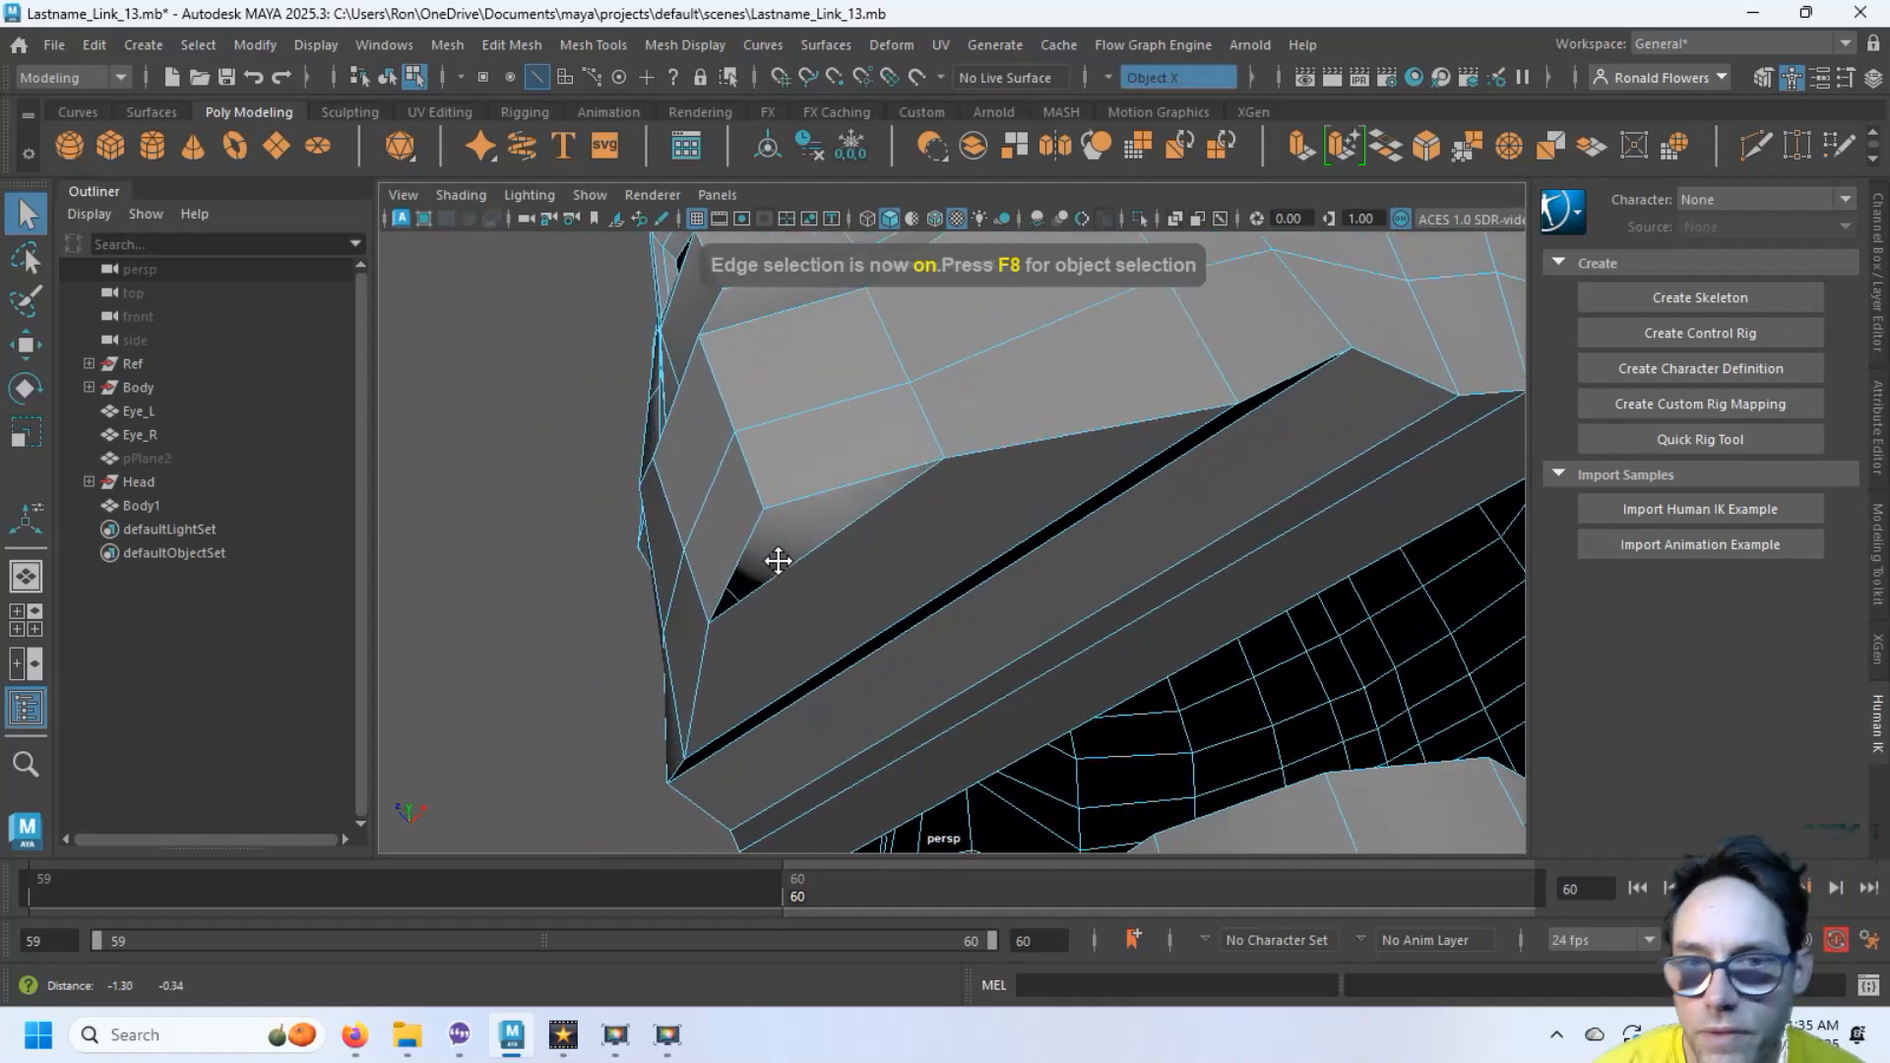
{"action": "left_click", "coordinate": [821, 478]}
{"action": "left_click", "coordinate": [841, 482]}
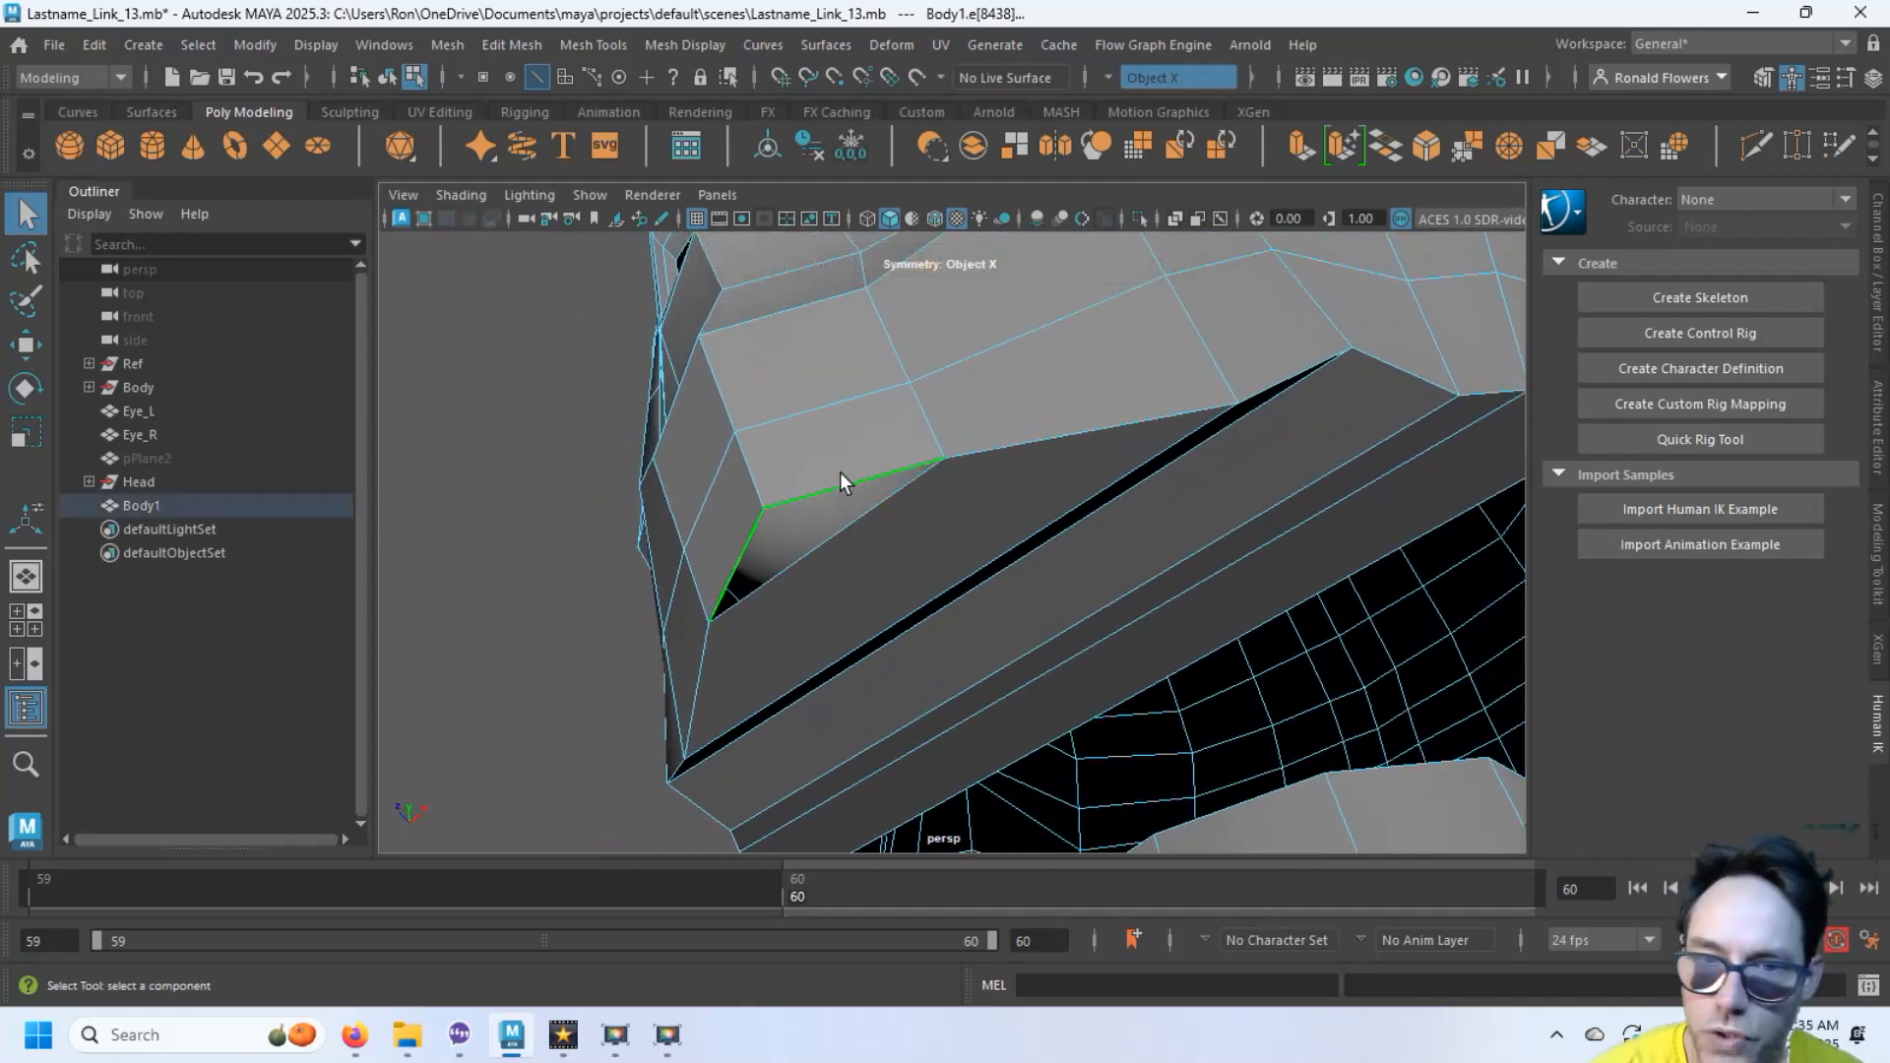
{"action": "right_click_drag", "start_coordinate": [841, 474], "coordinate": [831, 780], "text": "shift"}
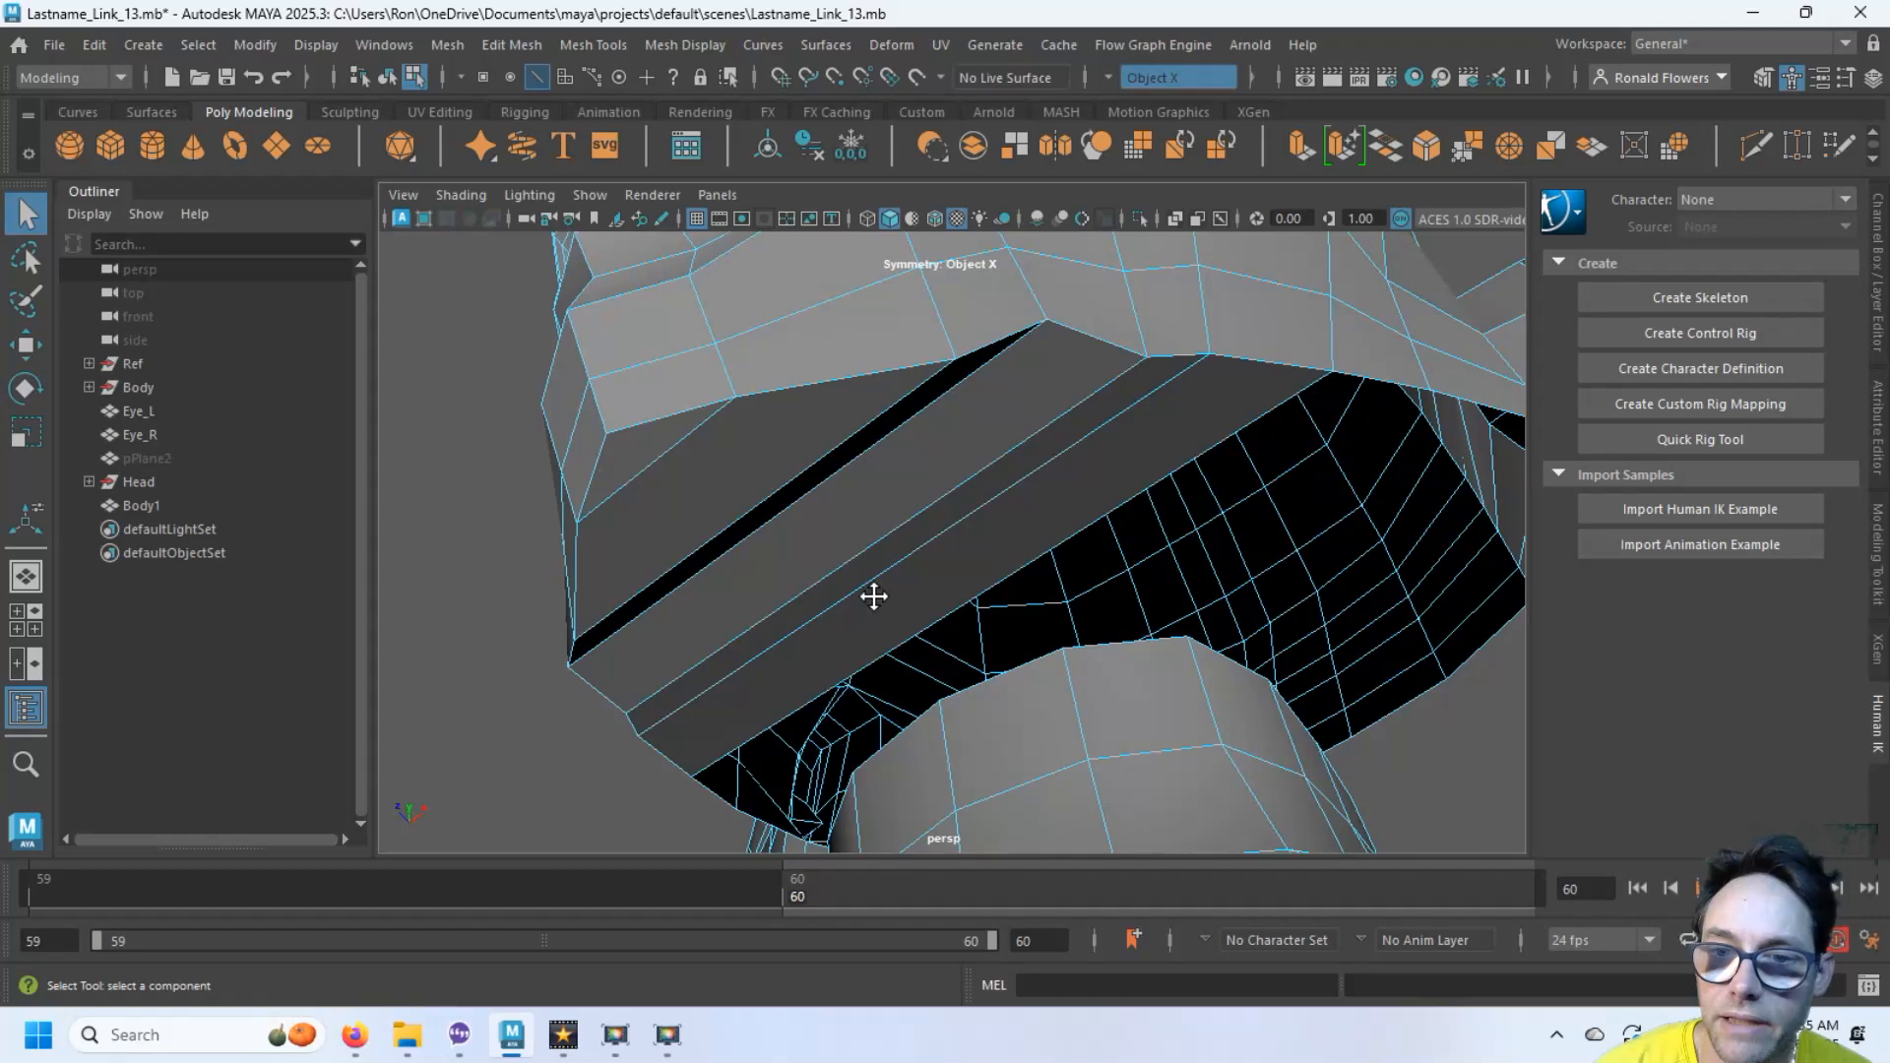
Turn symmetry off and insert a Multi-Cut edge loop down the middle of the bridged strips under the jaw
{"action": "middle_click_drag", "start_coordinate": [873, 594], "coordinate": [851, 570], "text": "alt"}
{"action": "left_click_drag", "start_coordinate": [851, 570], "coordinate": [900, 563], "text": "alt"}
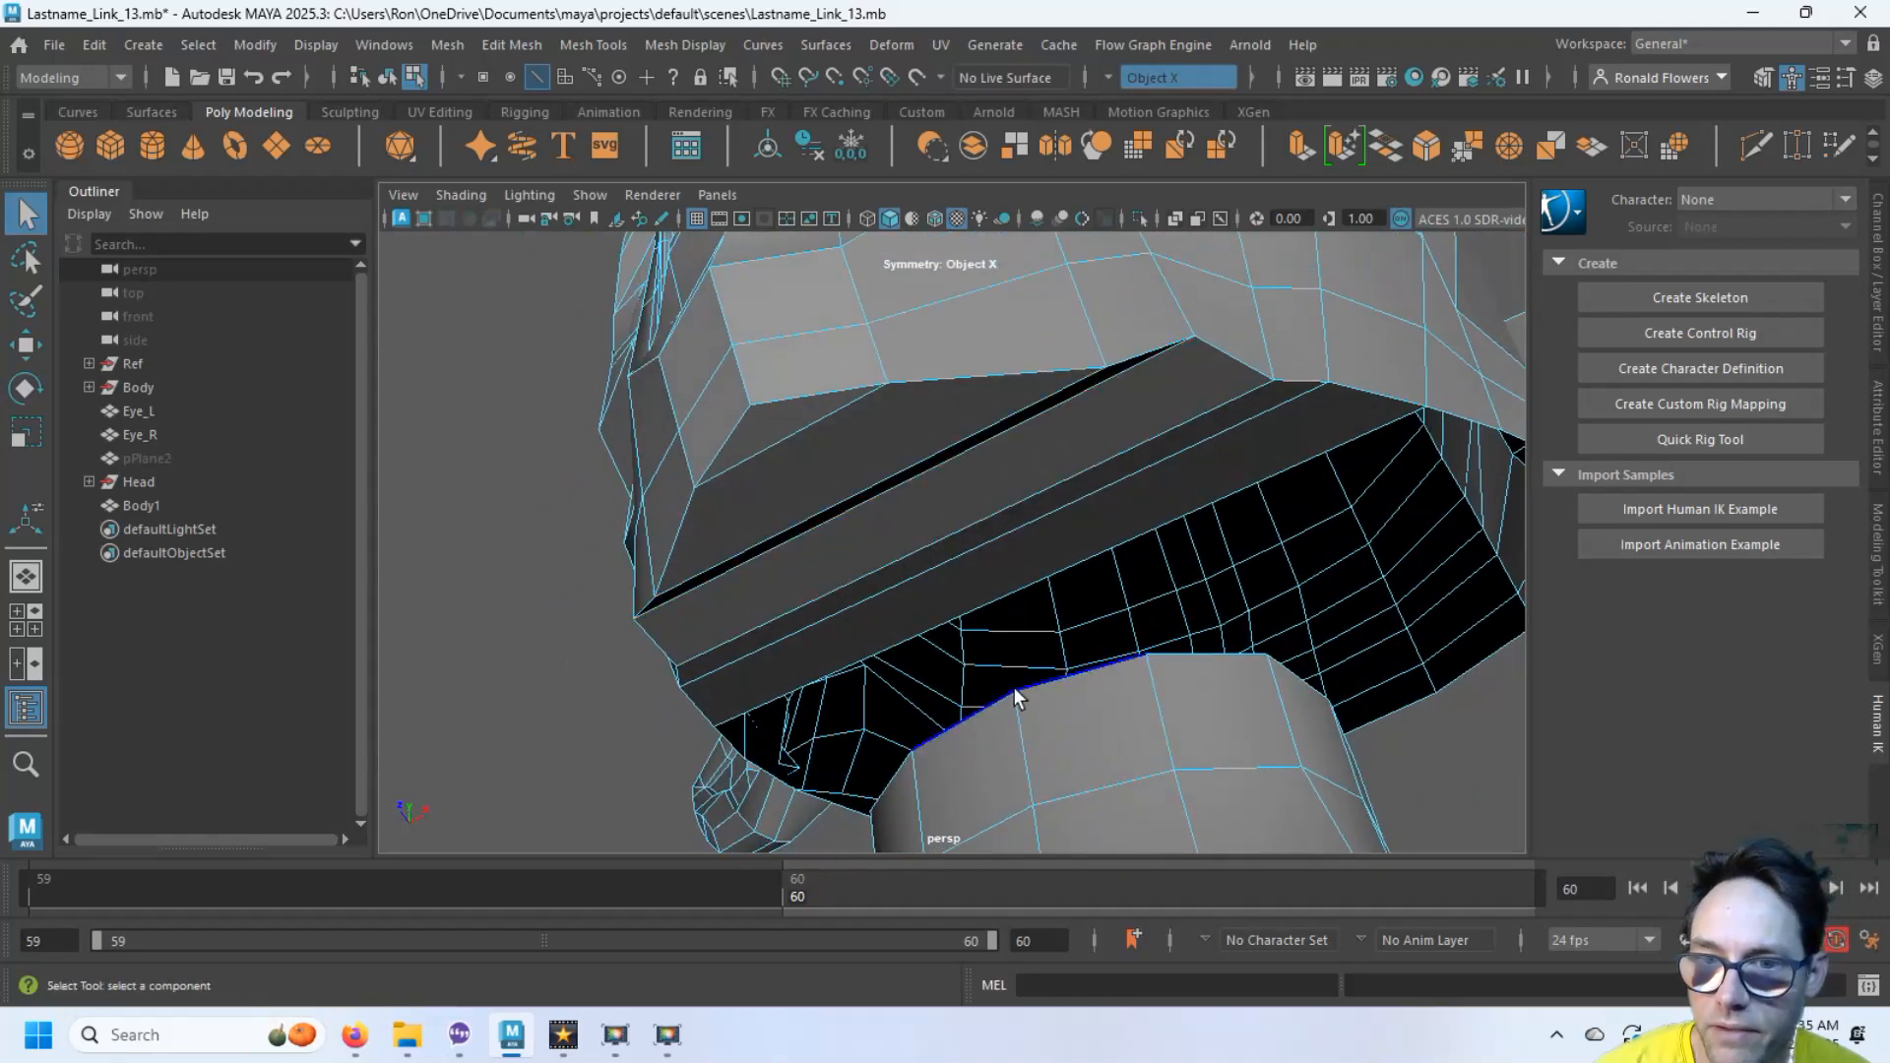
{"action": "left_click_drag", "start_coordinate": [1014, 687], "coordinate": [1016, 677], "text": "alt"}
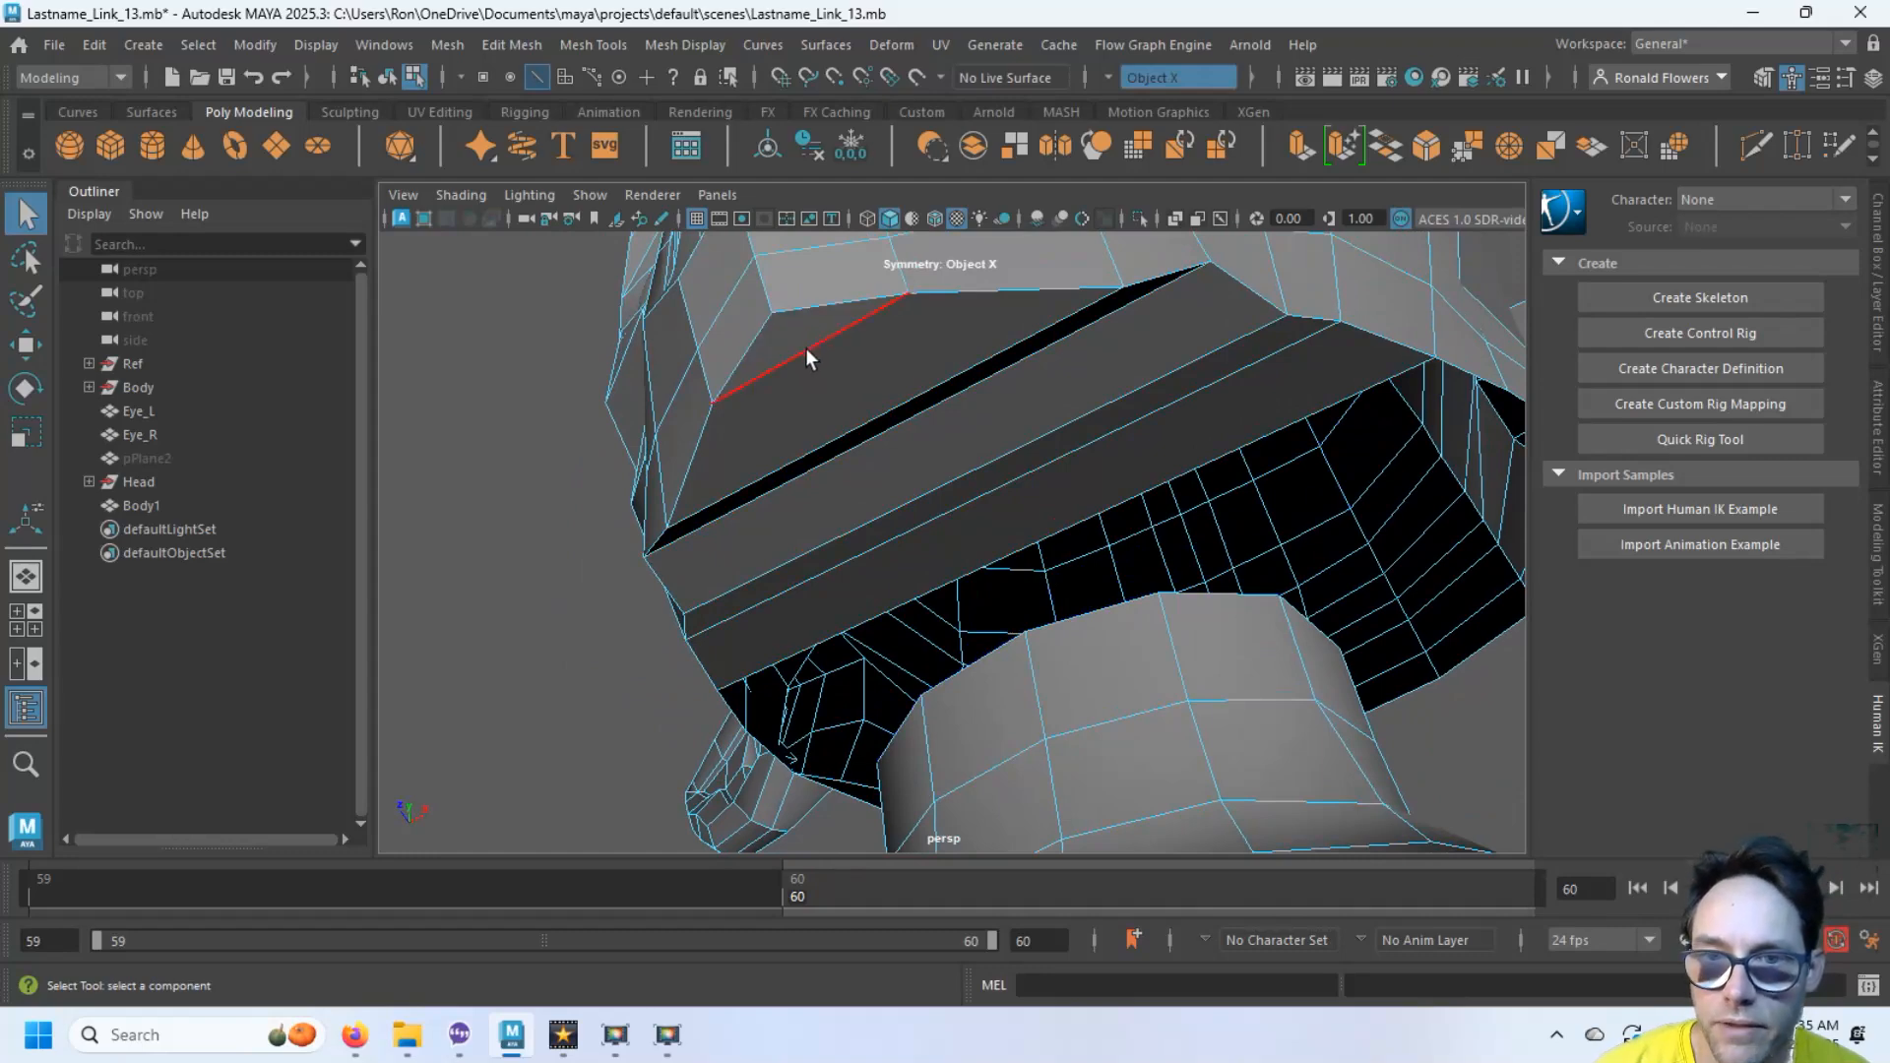
{"action": "left_click", "coordinate": [1758, 146]}
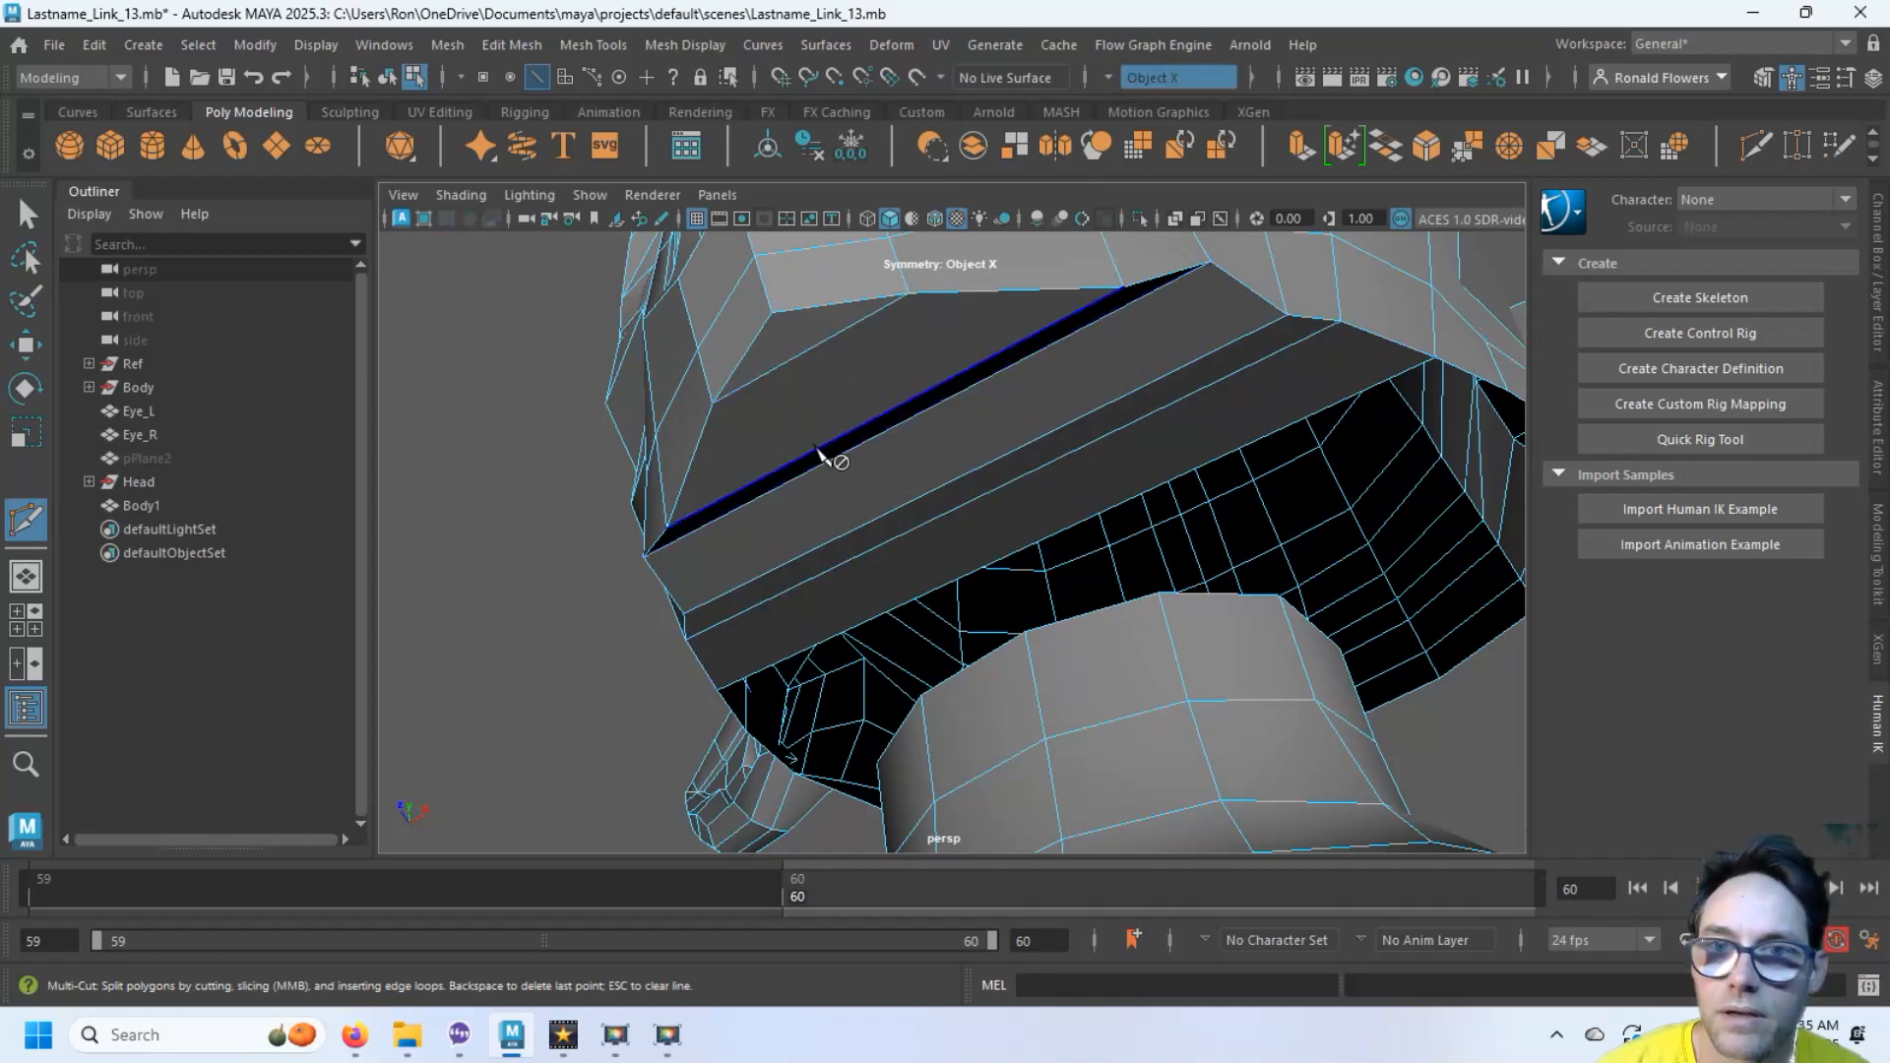
{"action": "left_click", "coordinate": [1114, 77]}
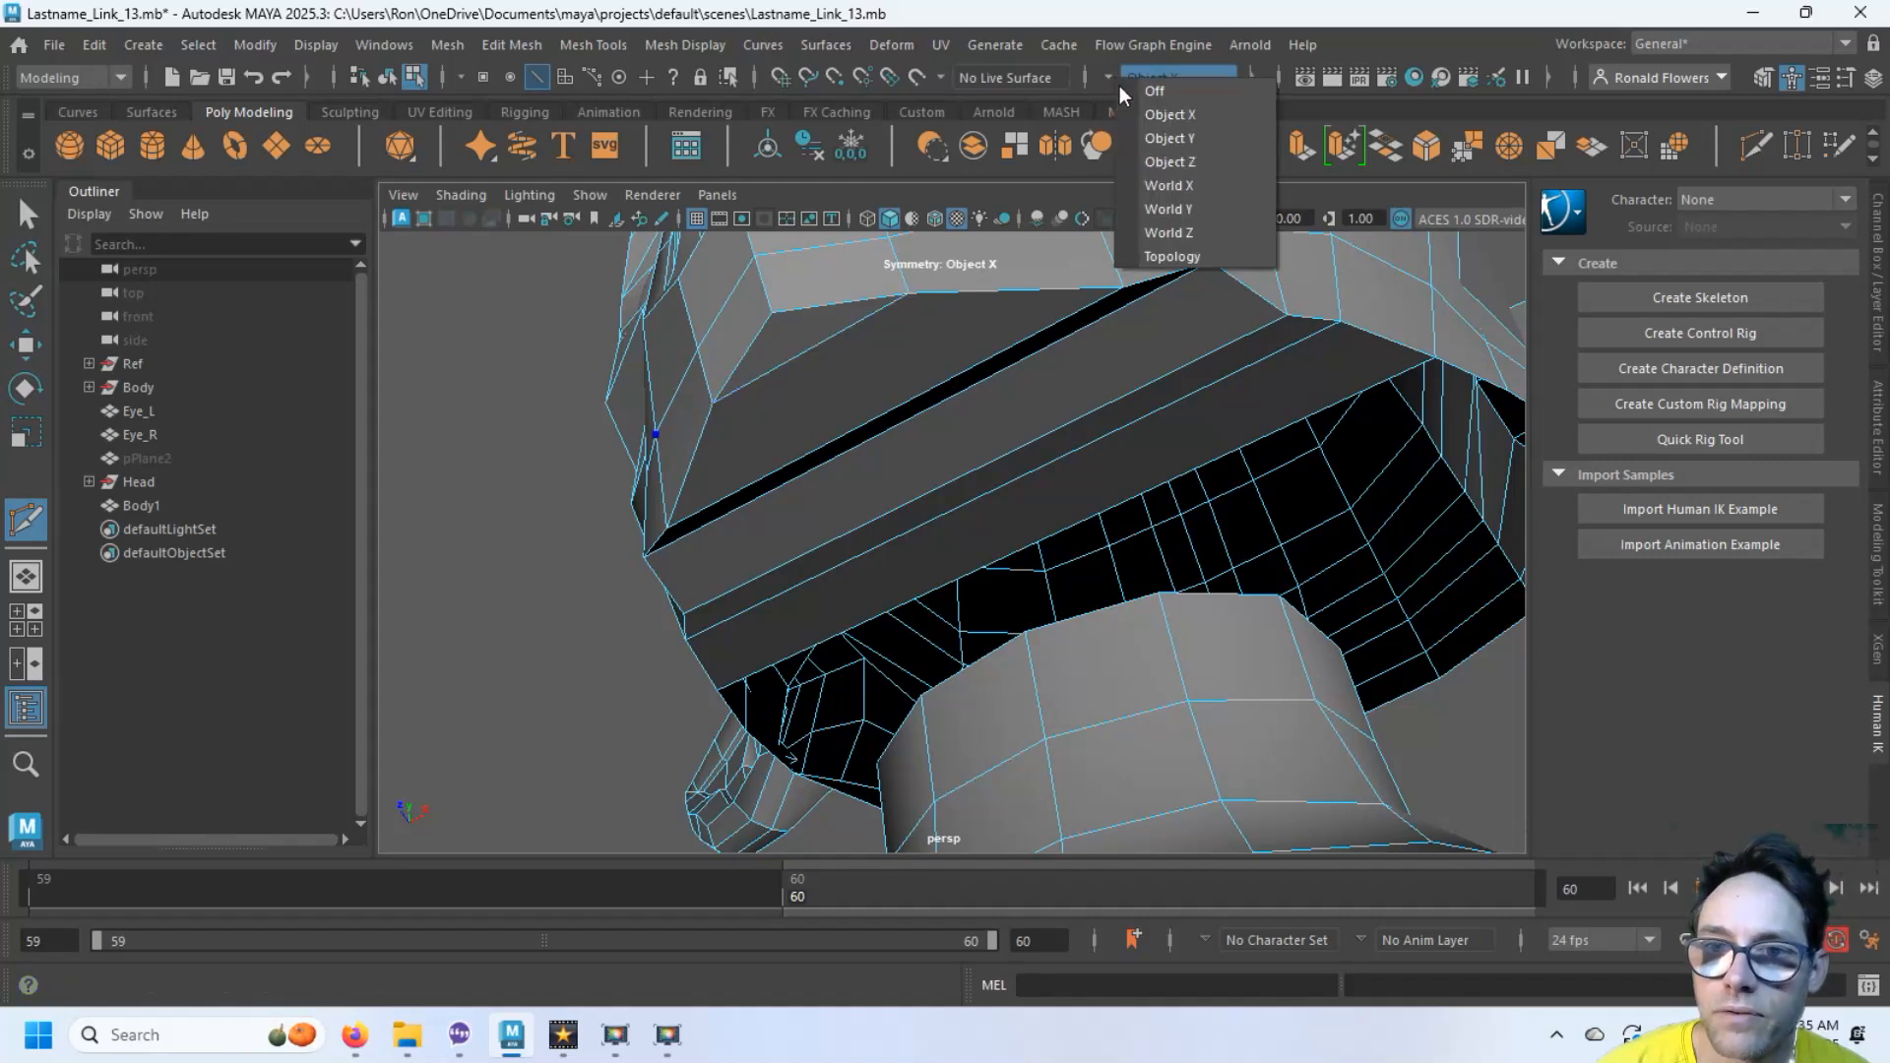
{"action": "left_click", "coordinate": [1142, 91]}
{"action": "left_click", "coordinate": [907, 293]}
{"action": "key", "text": "Escape"}
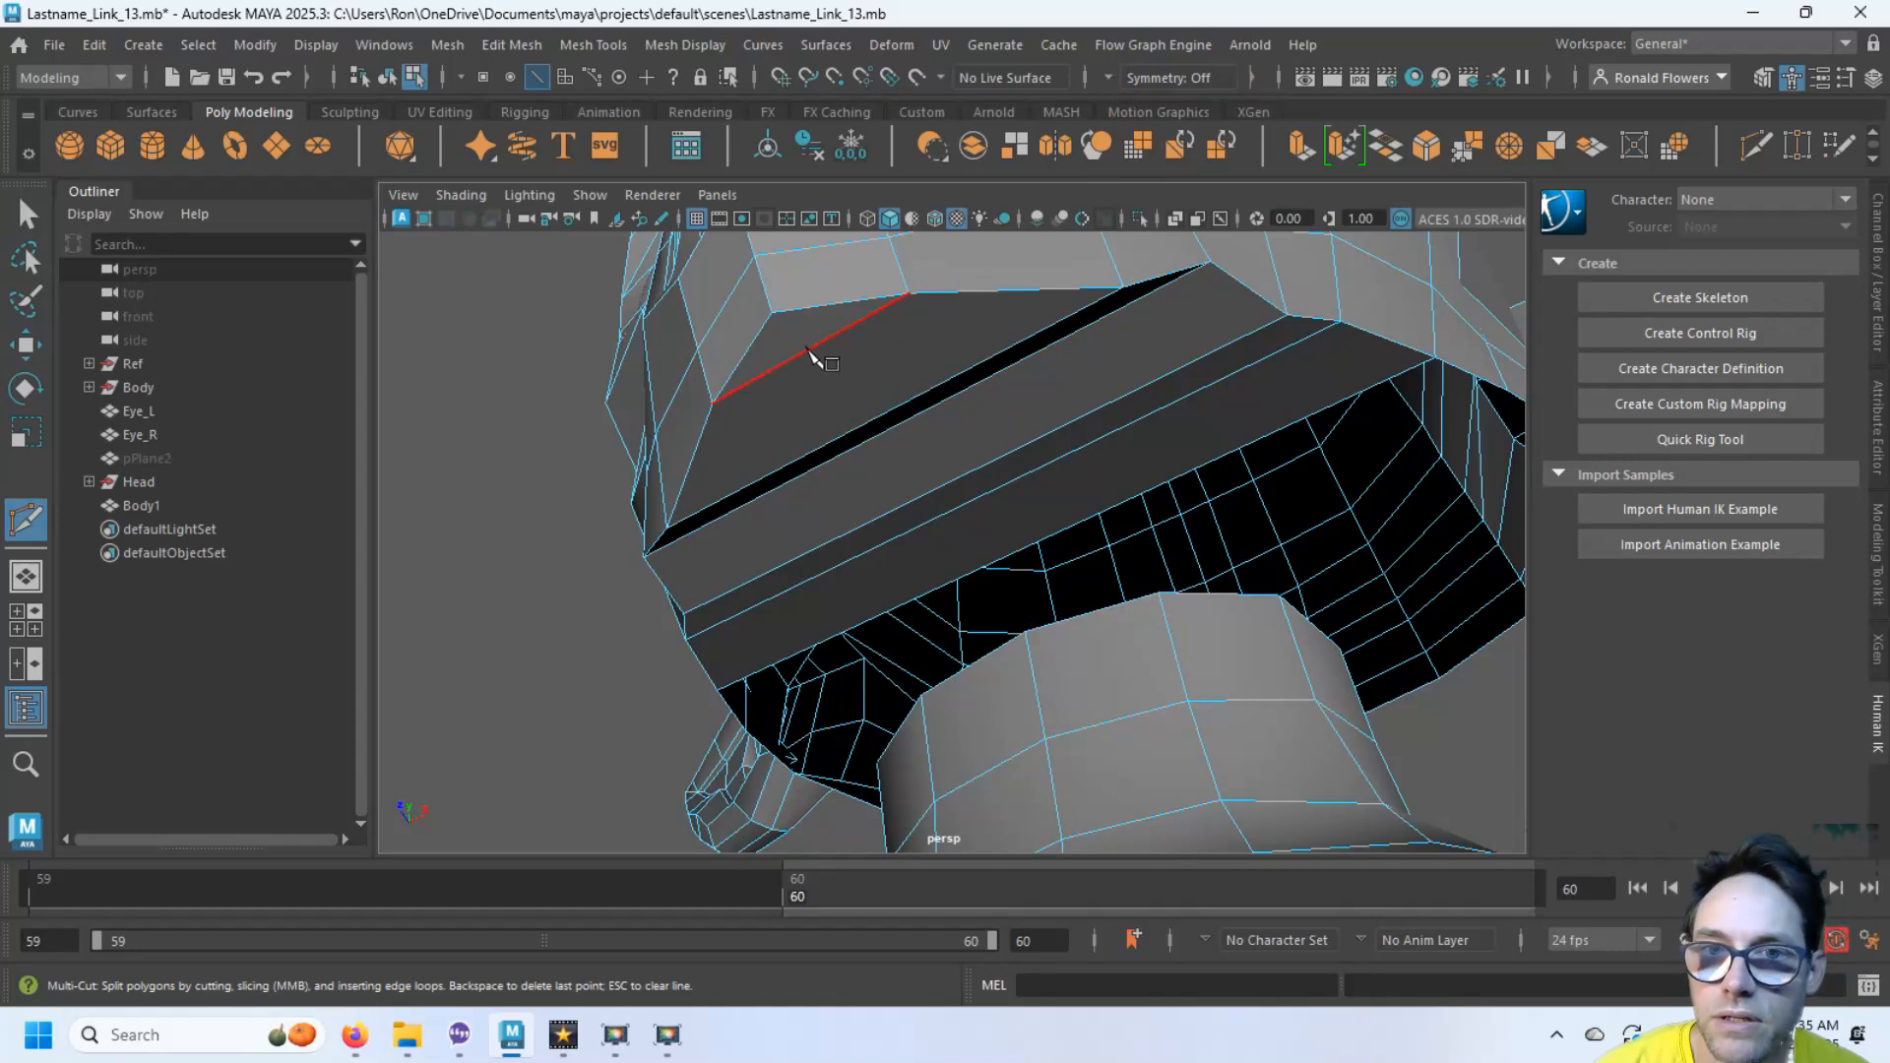
{"action": "mouse_move", "coordinate": [809, 350]}
{"action": "left_mouse_down", "text": "ctrl"}
{"action": "mouse_move", "coordinate": [843, 331]}
{"action": "mouse_move", "coordinate": [775, 370]}
{"action": "mouse_move", "coordinate": [824, 341]}
{"action": "mouse_move", "coordinate": [811, 370]}
{"action": "left_mouse_up", "text": "ctrl"}
Cut an edge from the front end of the centre loop to the chin's middle vertex
{"action": "left_click_drag", "start_coordinate": [811, 370], "coordinate": [1038, 523], "text": "alt"}
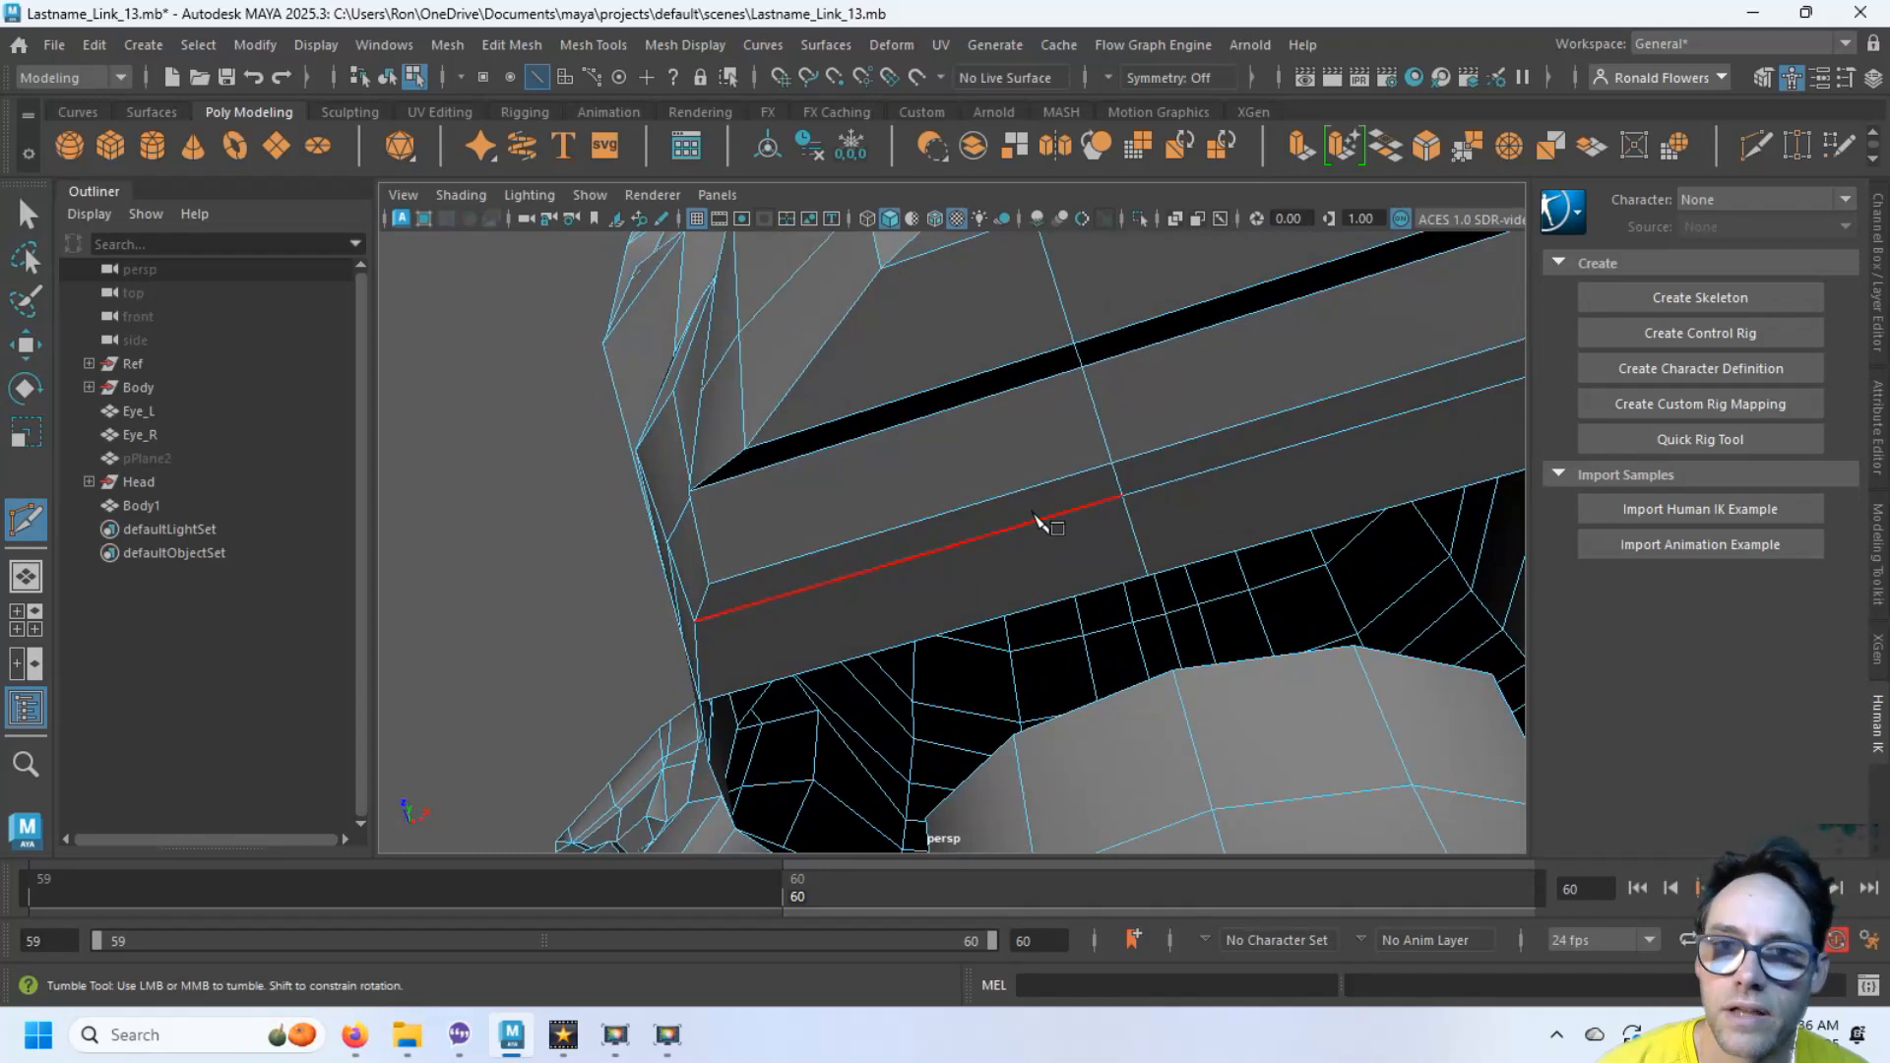
{"action": "right_click_drag", "start_coordinate": [1037, 523], "coordinate": [1000, 481], "text": "alt"}
{"action": "middle_click_drag", "start_coordinate": [1000, 481], "coordinate": [817, 475], "text": "alt"}
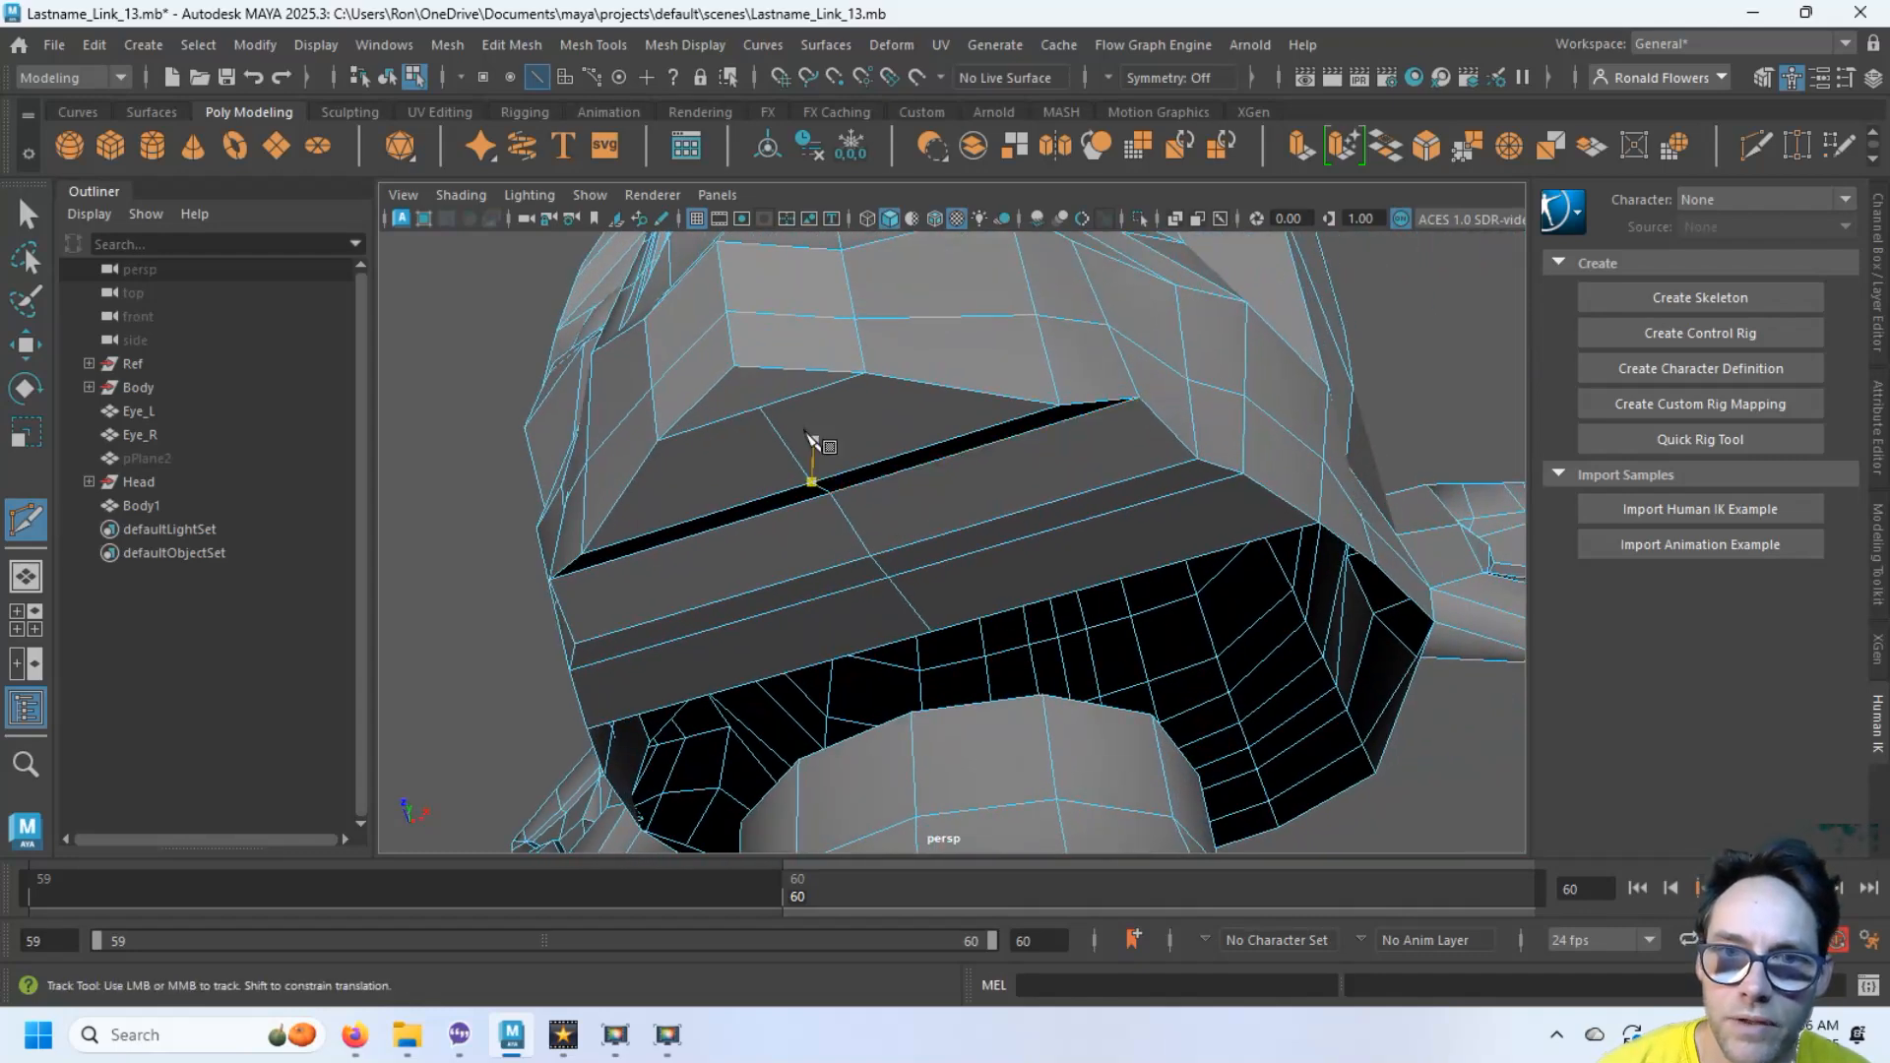
{"action": "left_click", "coordinate": [759, 407]}
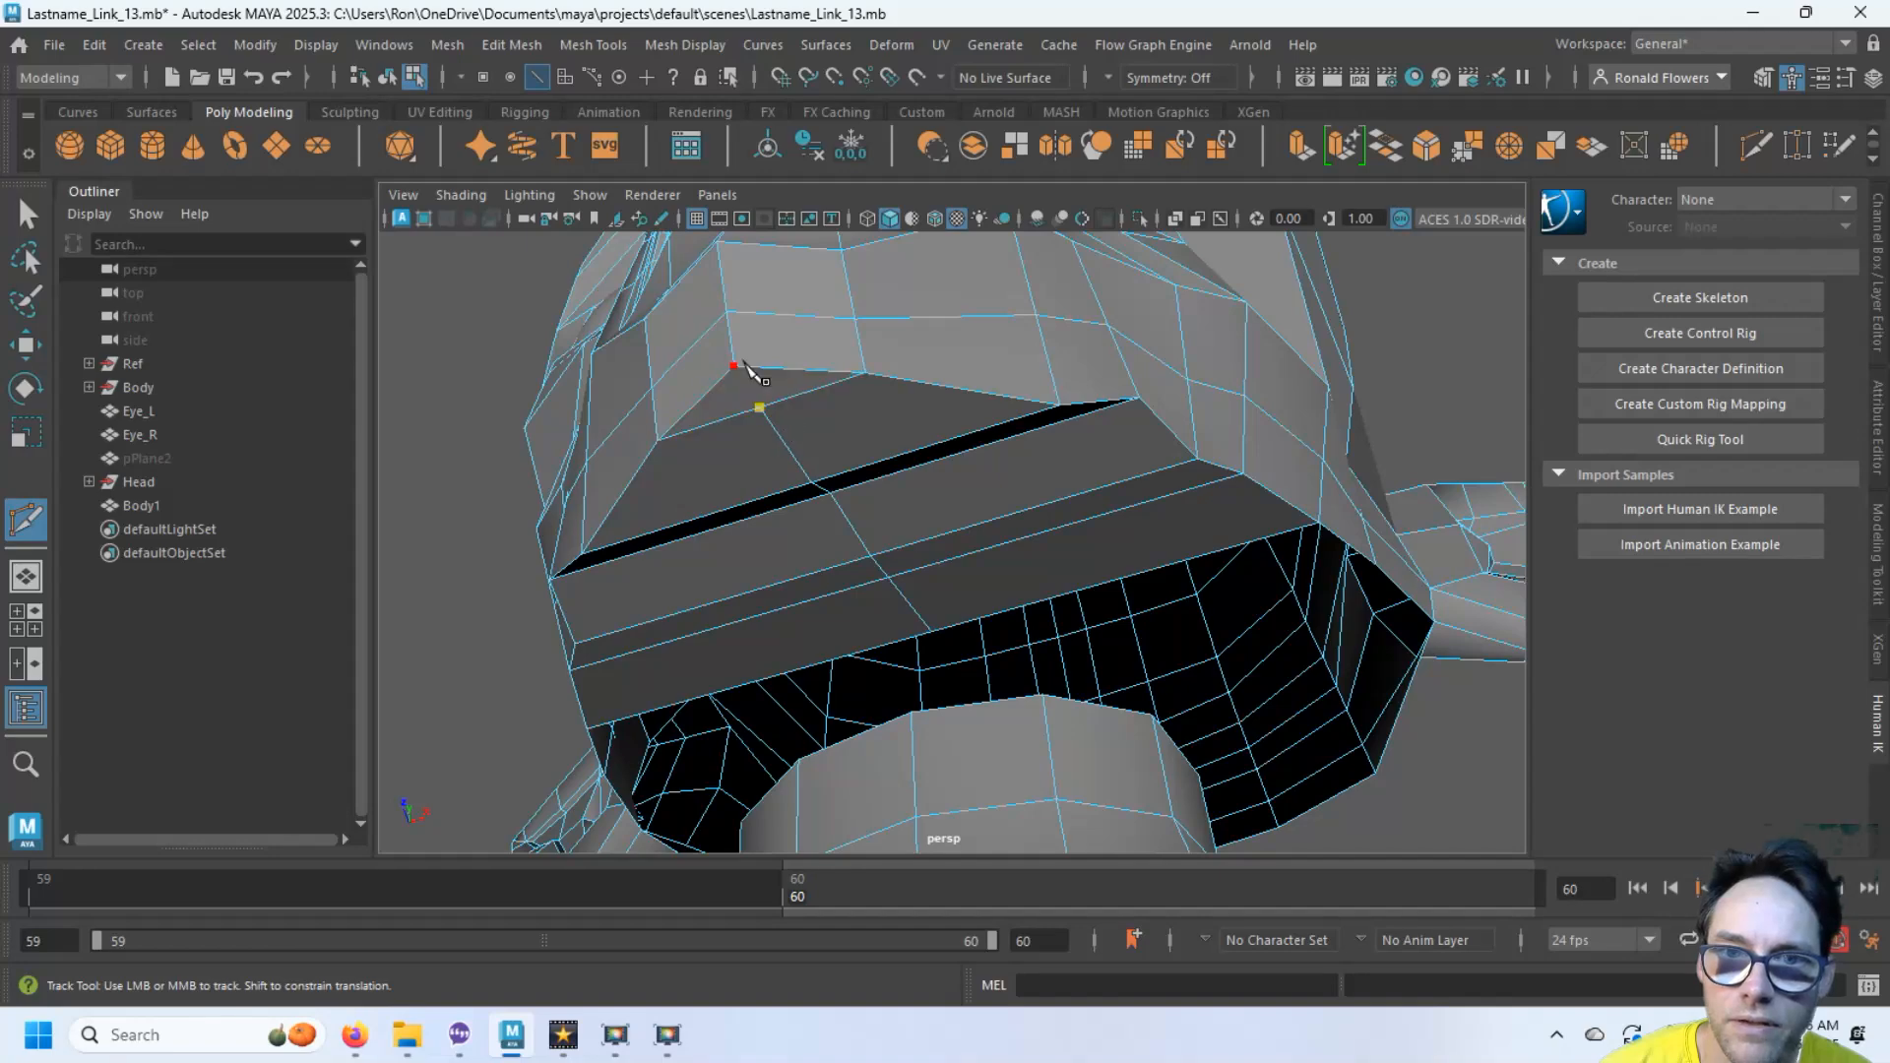
{"action": "left_click", "coordinate": [745, 365]}
{"action": "right_click", "coordinate": [745, 365]}
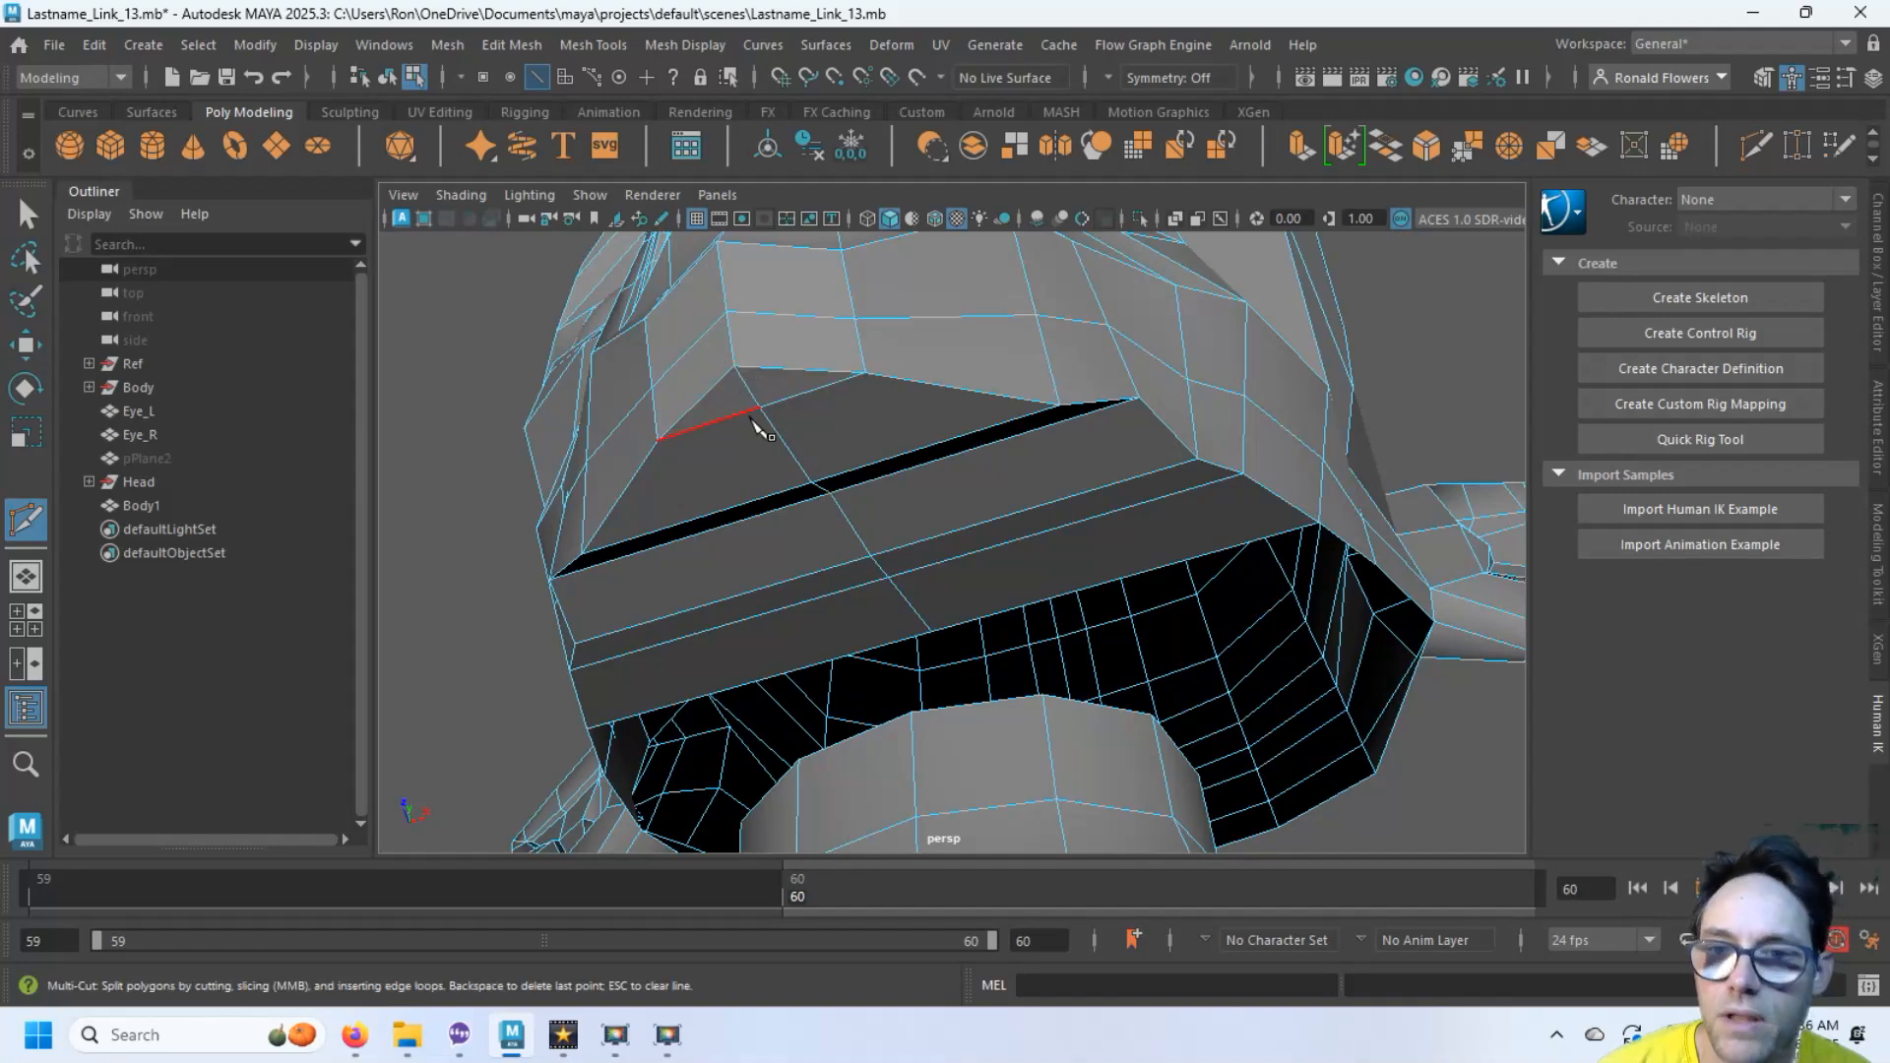
Preview a Multi-Cut edge loop beside the centre line of the jaw strips and set symmetry to Object X
{"action": "left_click", "coordinate": [889, 577]}
{"action": "left_click_drag", "start_coordinate": [965, 493], "coordinate": [1000, 477], "text": "alt"}
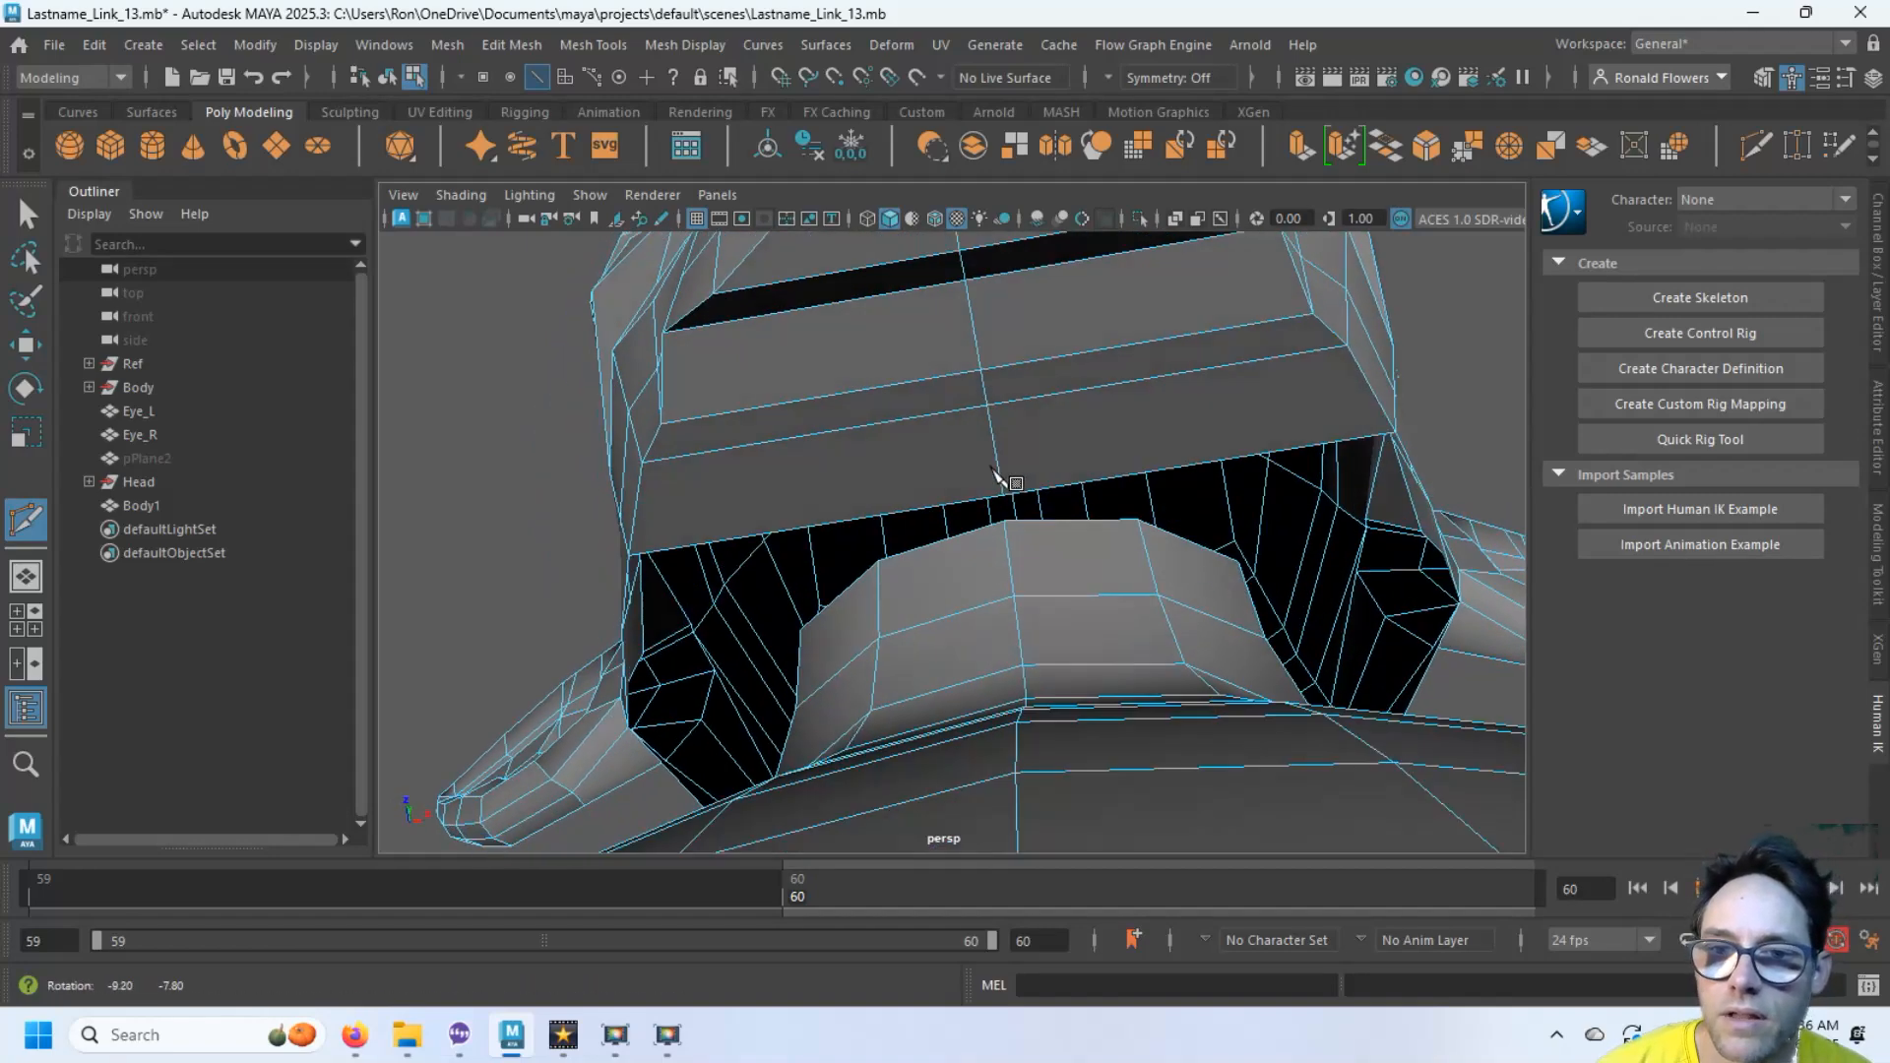
{"action": "right_click_drag", "start_coordinate": [989, 404], "coordinate": [995, 430], "text": "alt"}
{"action": "middle_click_drag", "start_coordinate": [995, 430], "coordinate": [931, 492], "text": "alt"}
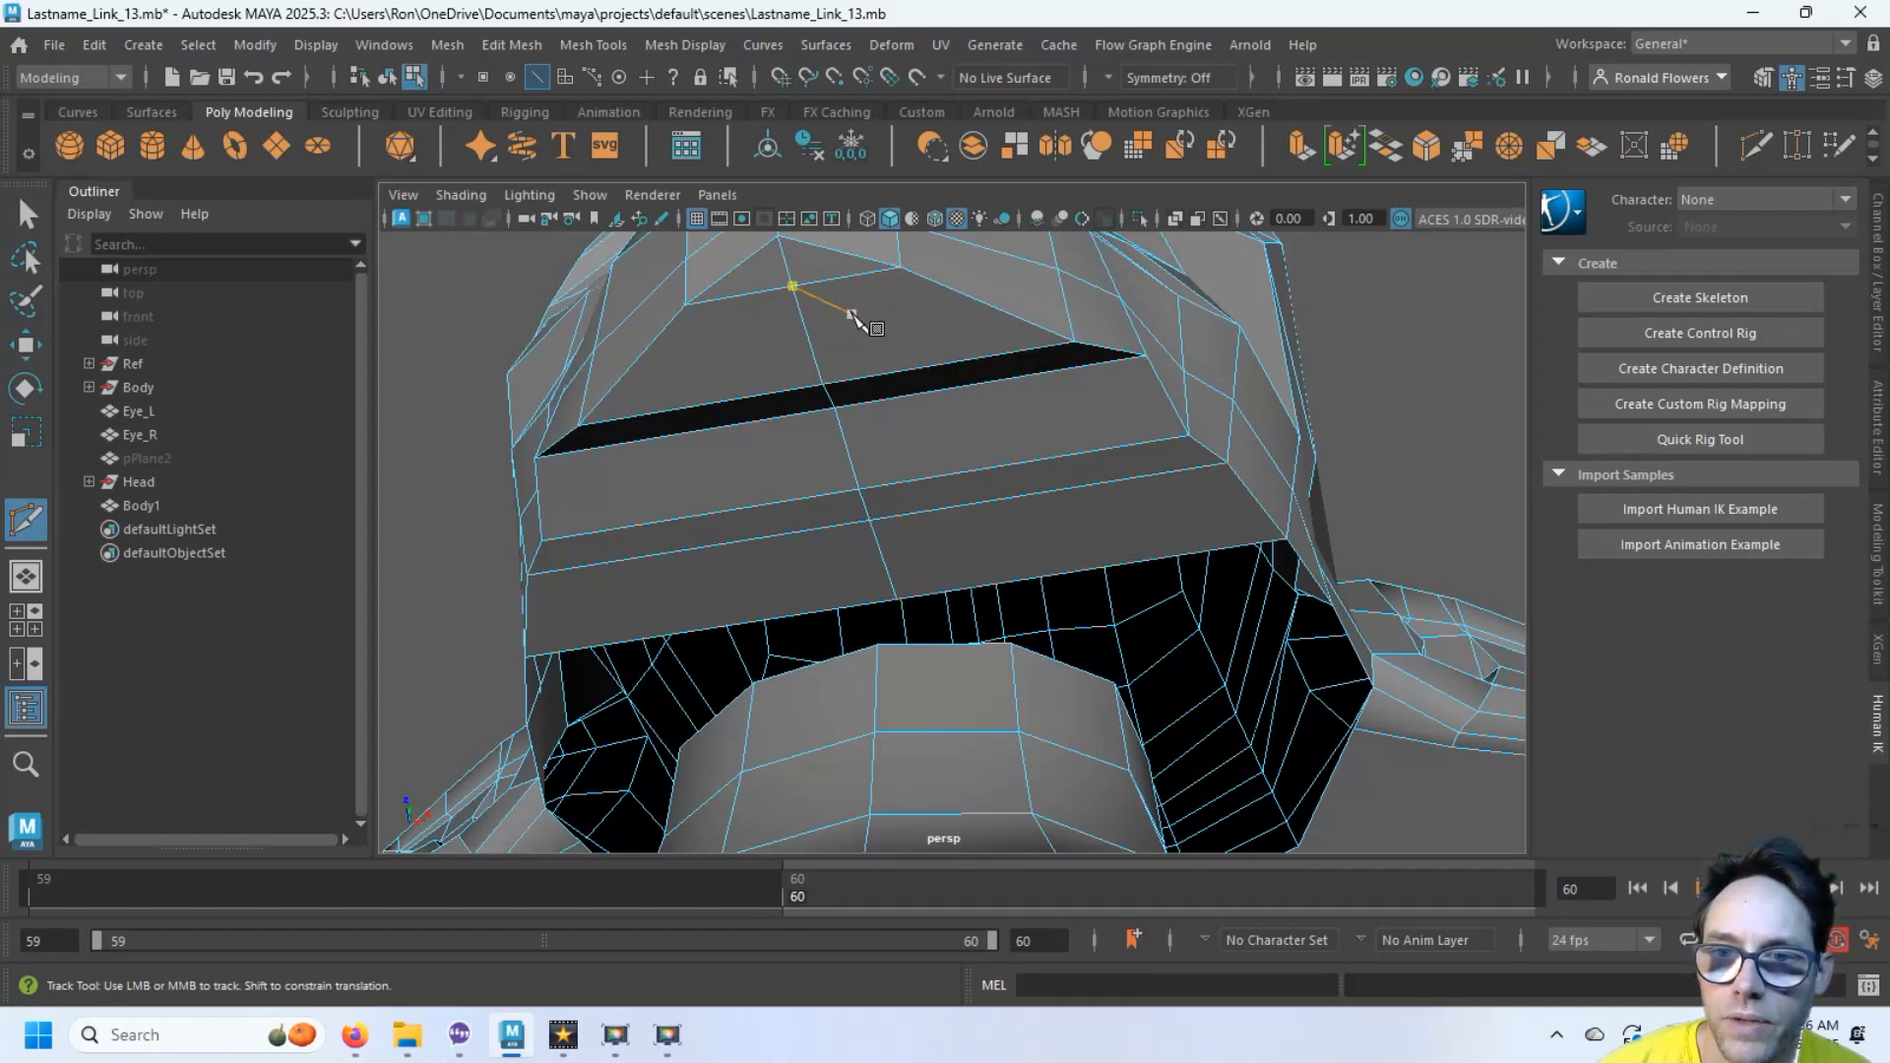
{"action": "key", "text": "ctrl"}
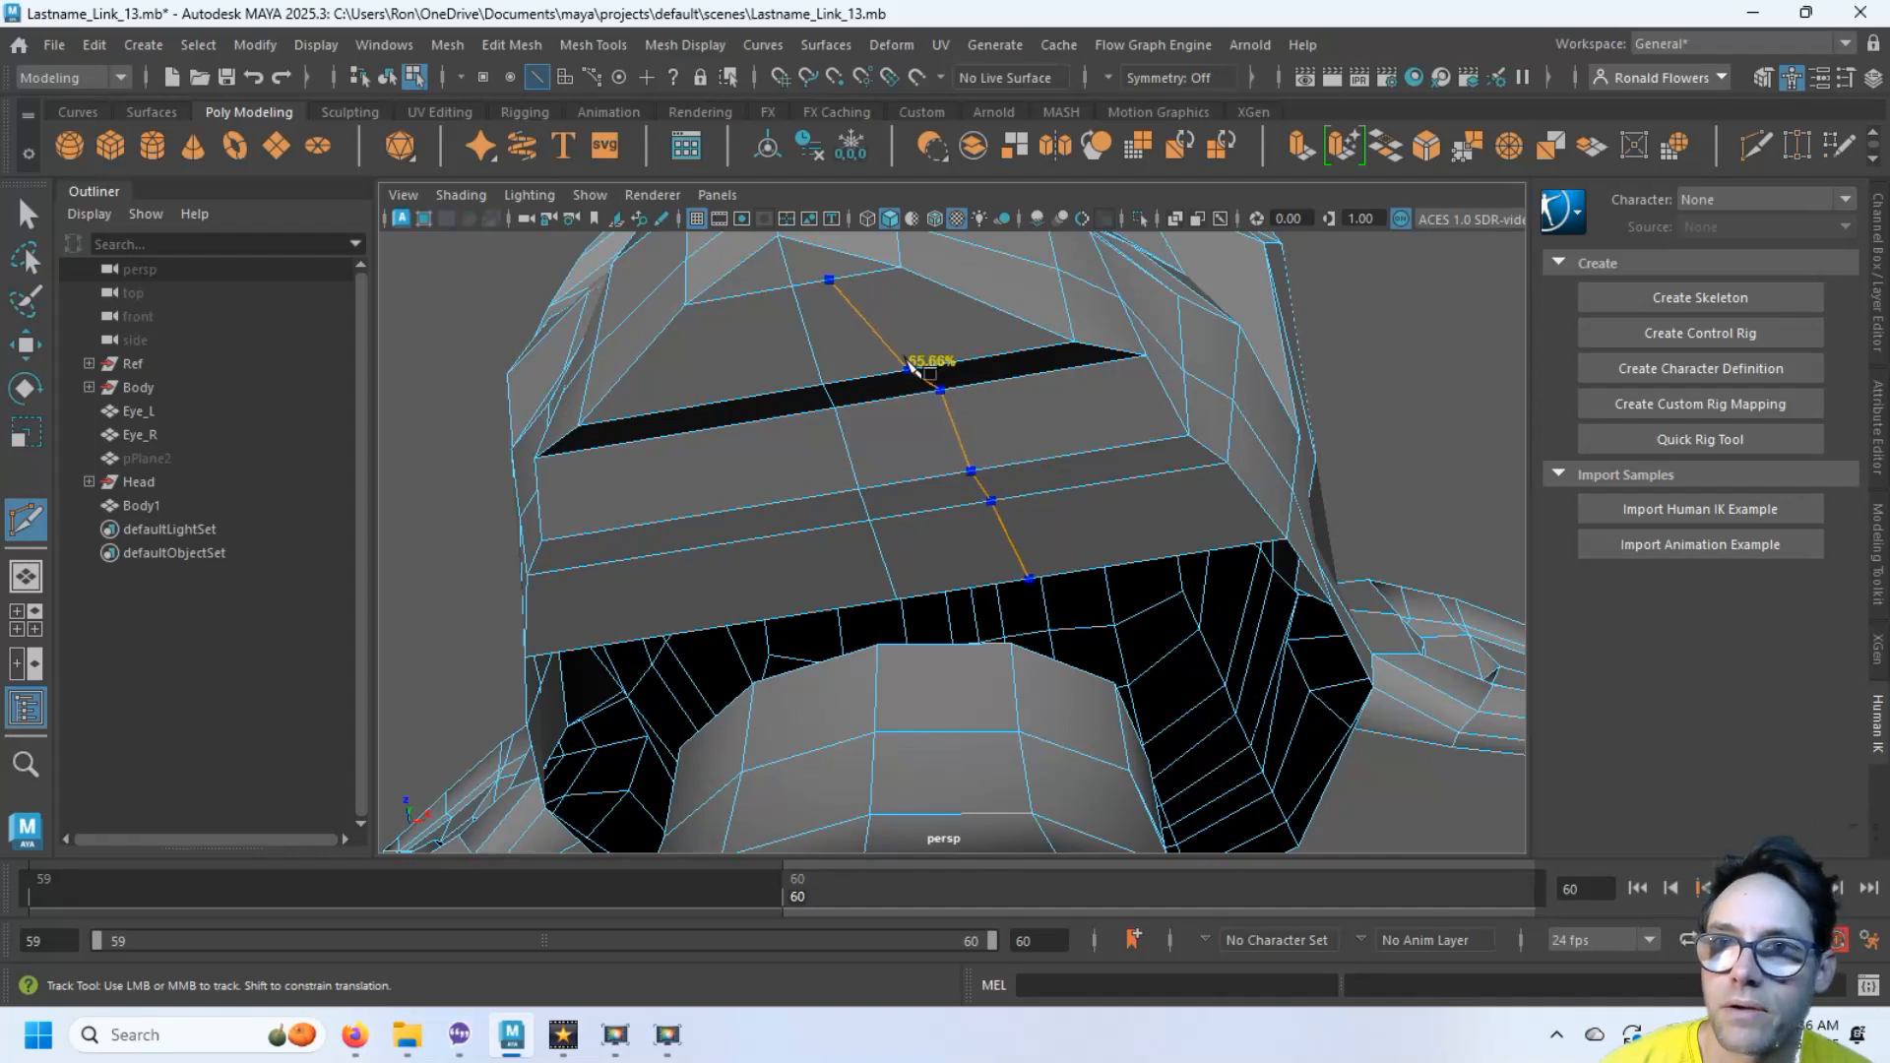
{"action": "left_click", "coordinate": [1104, 78]}
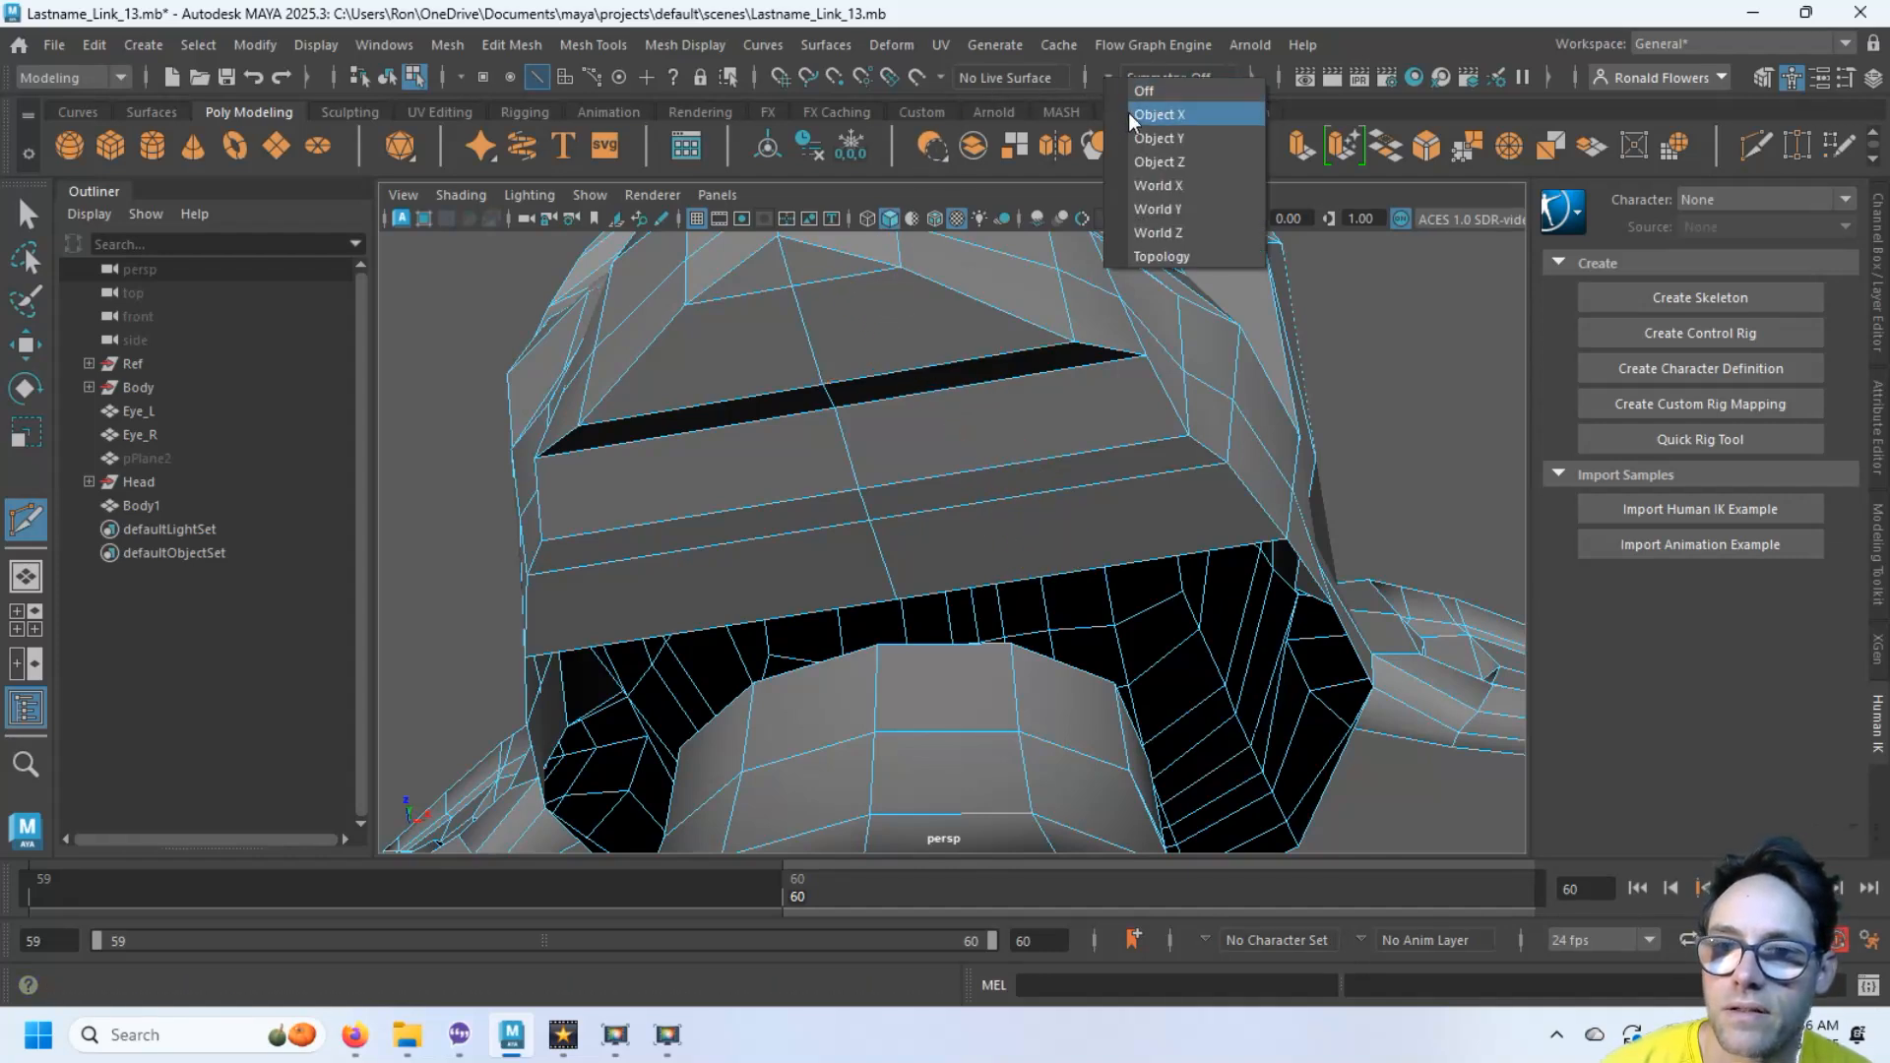
{"action": "left_click", "coordinate": [1130, 113]}
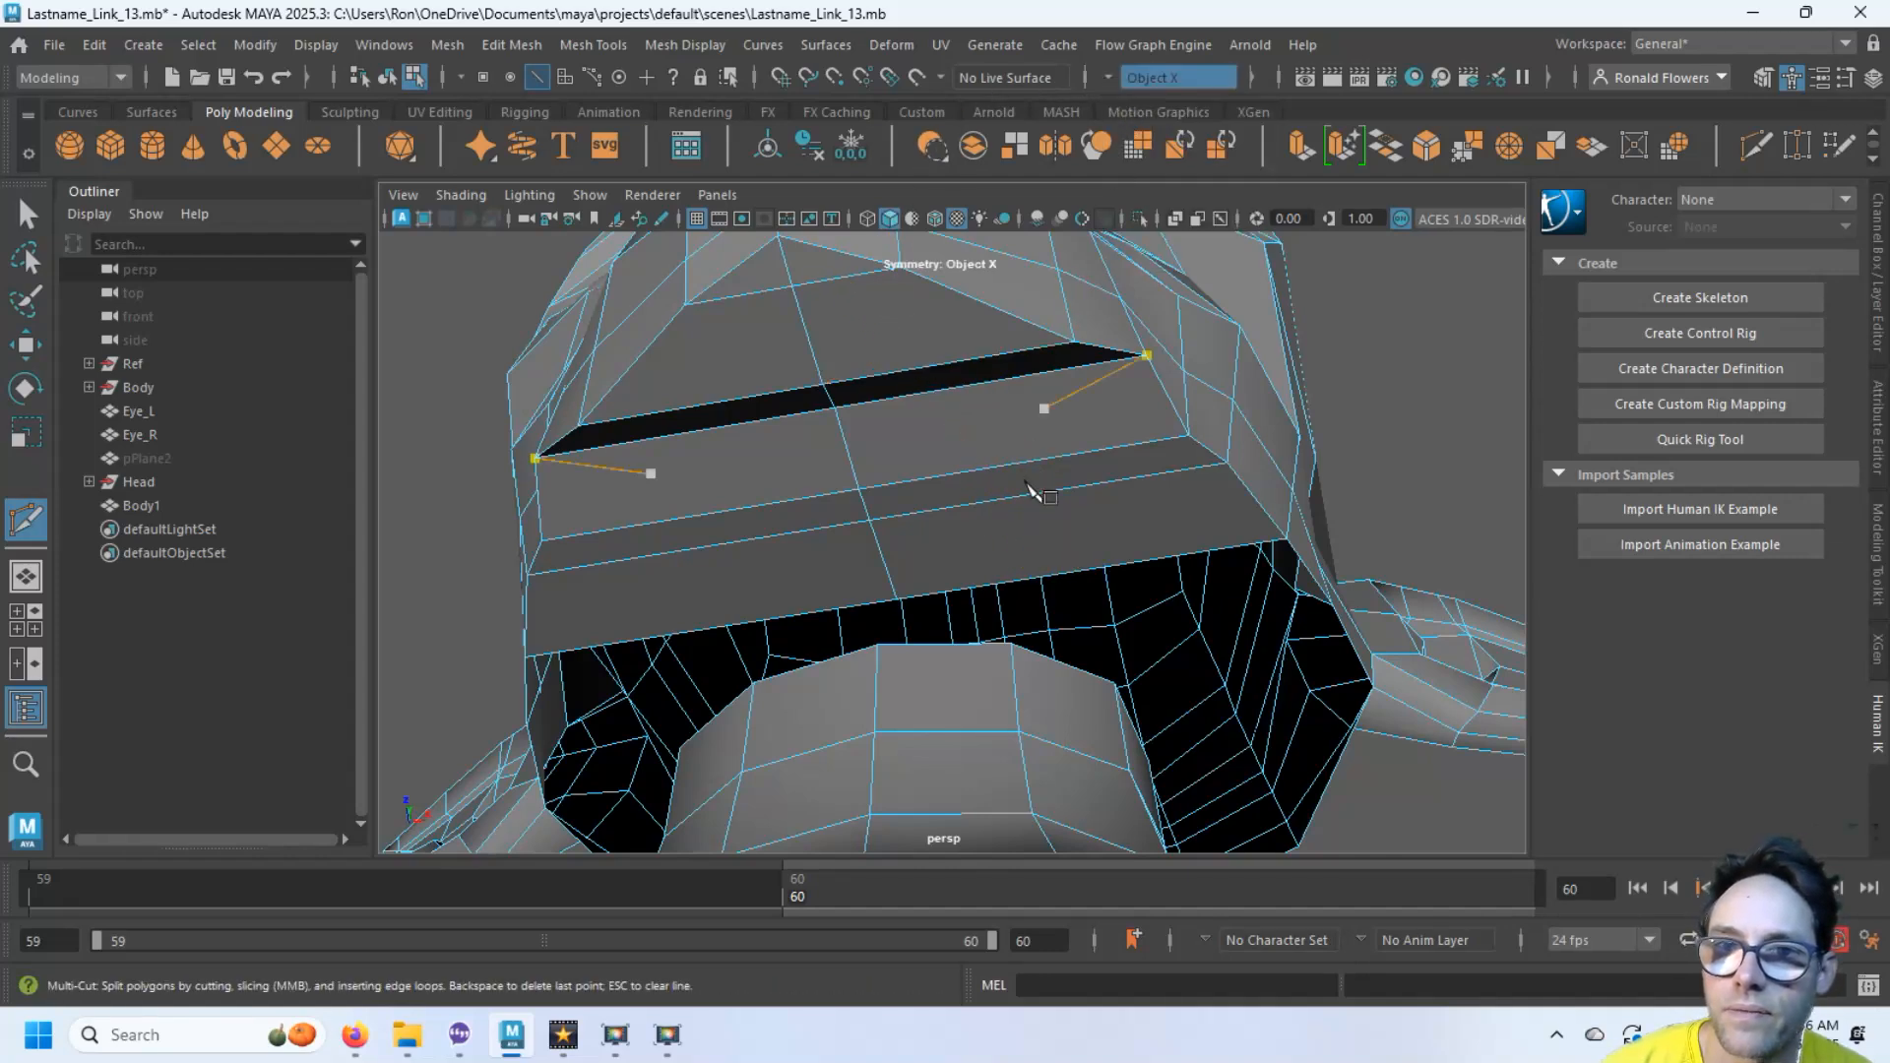
Insert two symmetric Multi-Cut edge loops on each side of the centre line across the strips under the jaw
{"action": "left_click", "coordinate": [1038, 556], "text": "ctrl"}
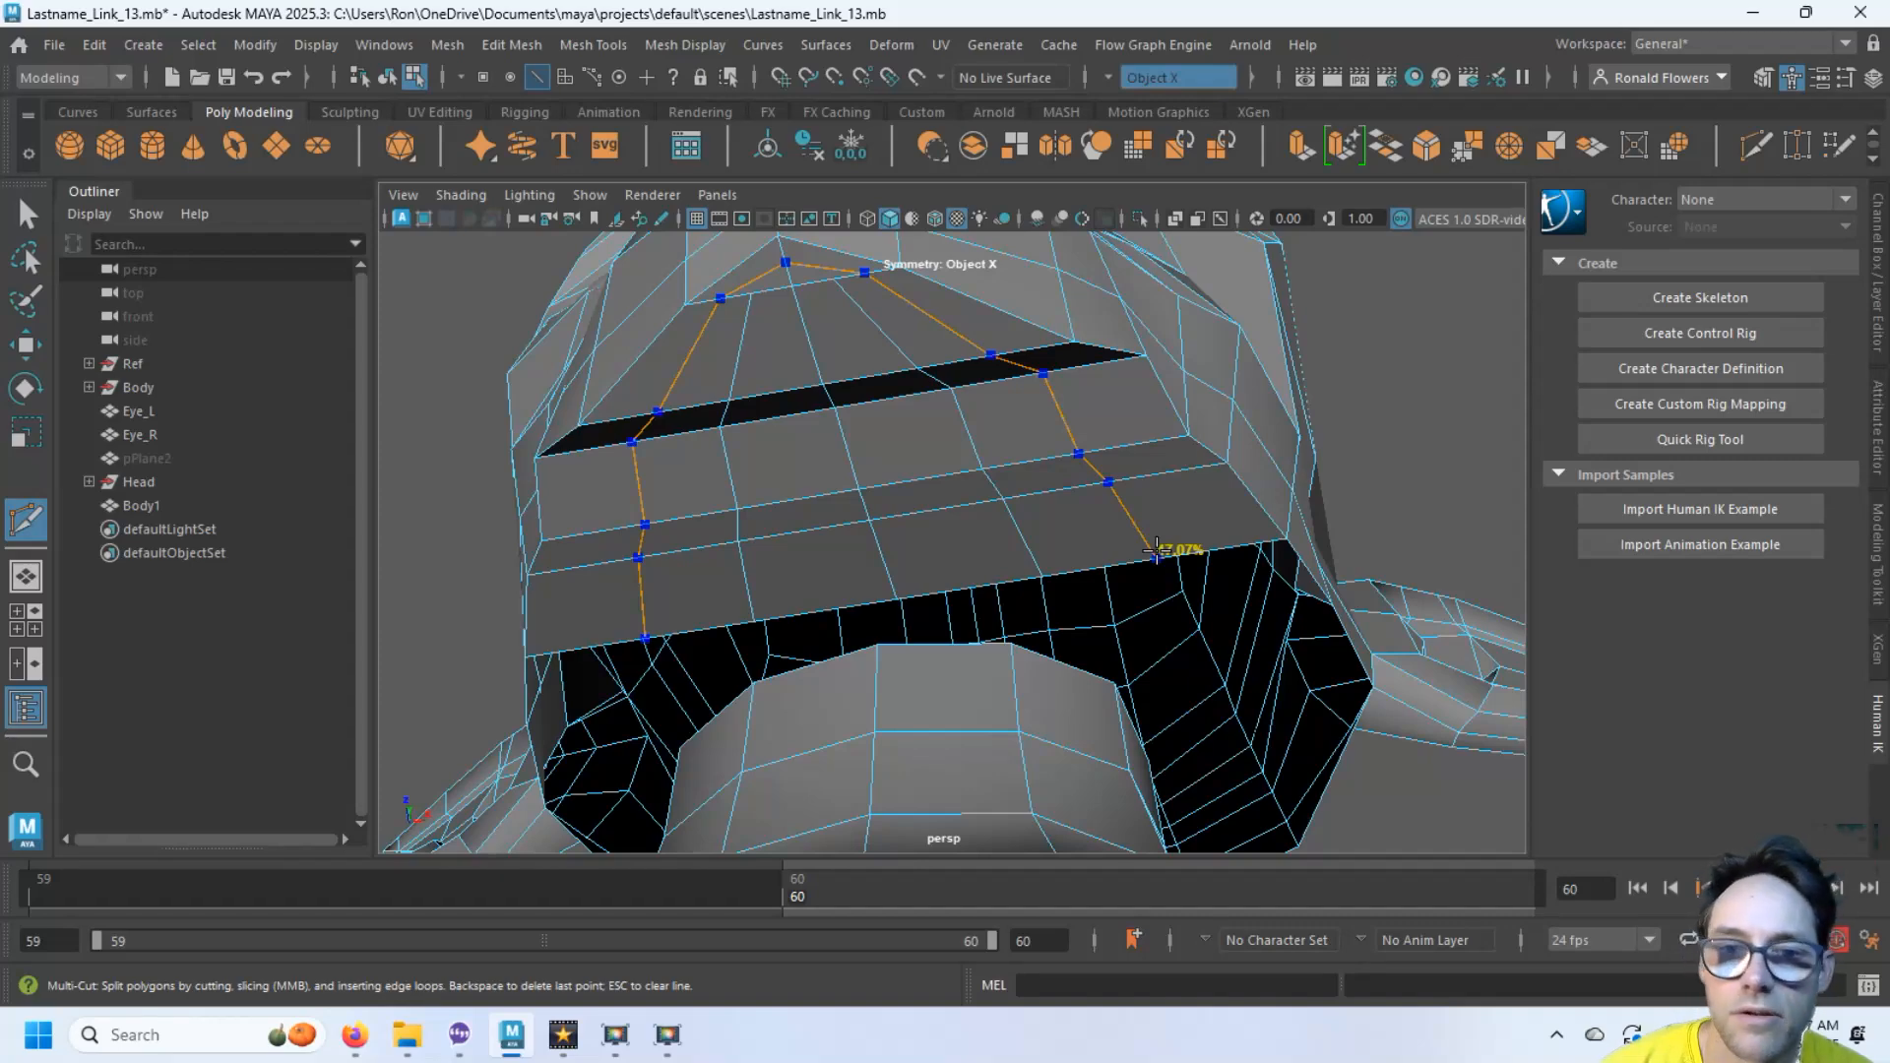
{"action": "left_click", "coordinate": [1157, 551], "text": "ctrl"}
{"action": "key", "text": "q"}
Extrude the open border edge loop at the top of the neck and move it straight up toward the head
{"action": "left_click_drag", "start_coordinate": [996, 443], "coordinate": [980, 477], "text": "alt"}
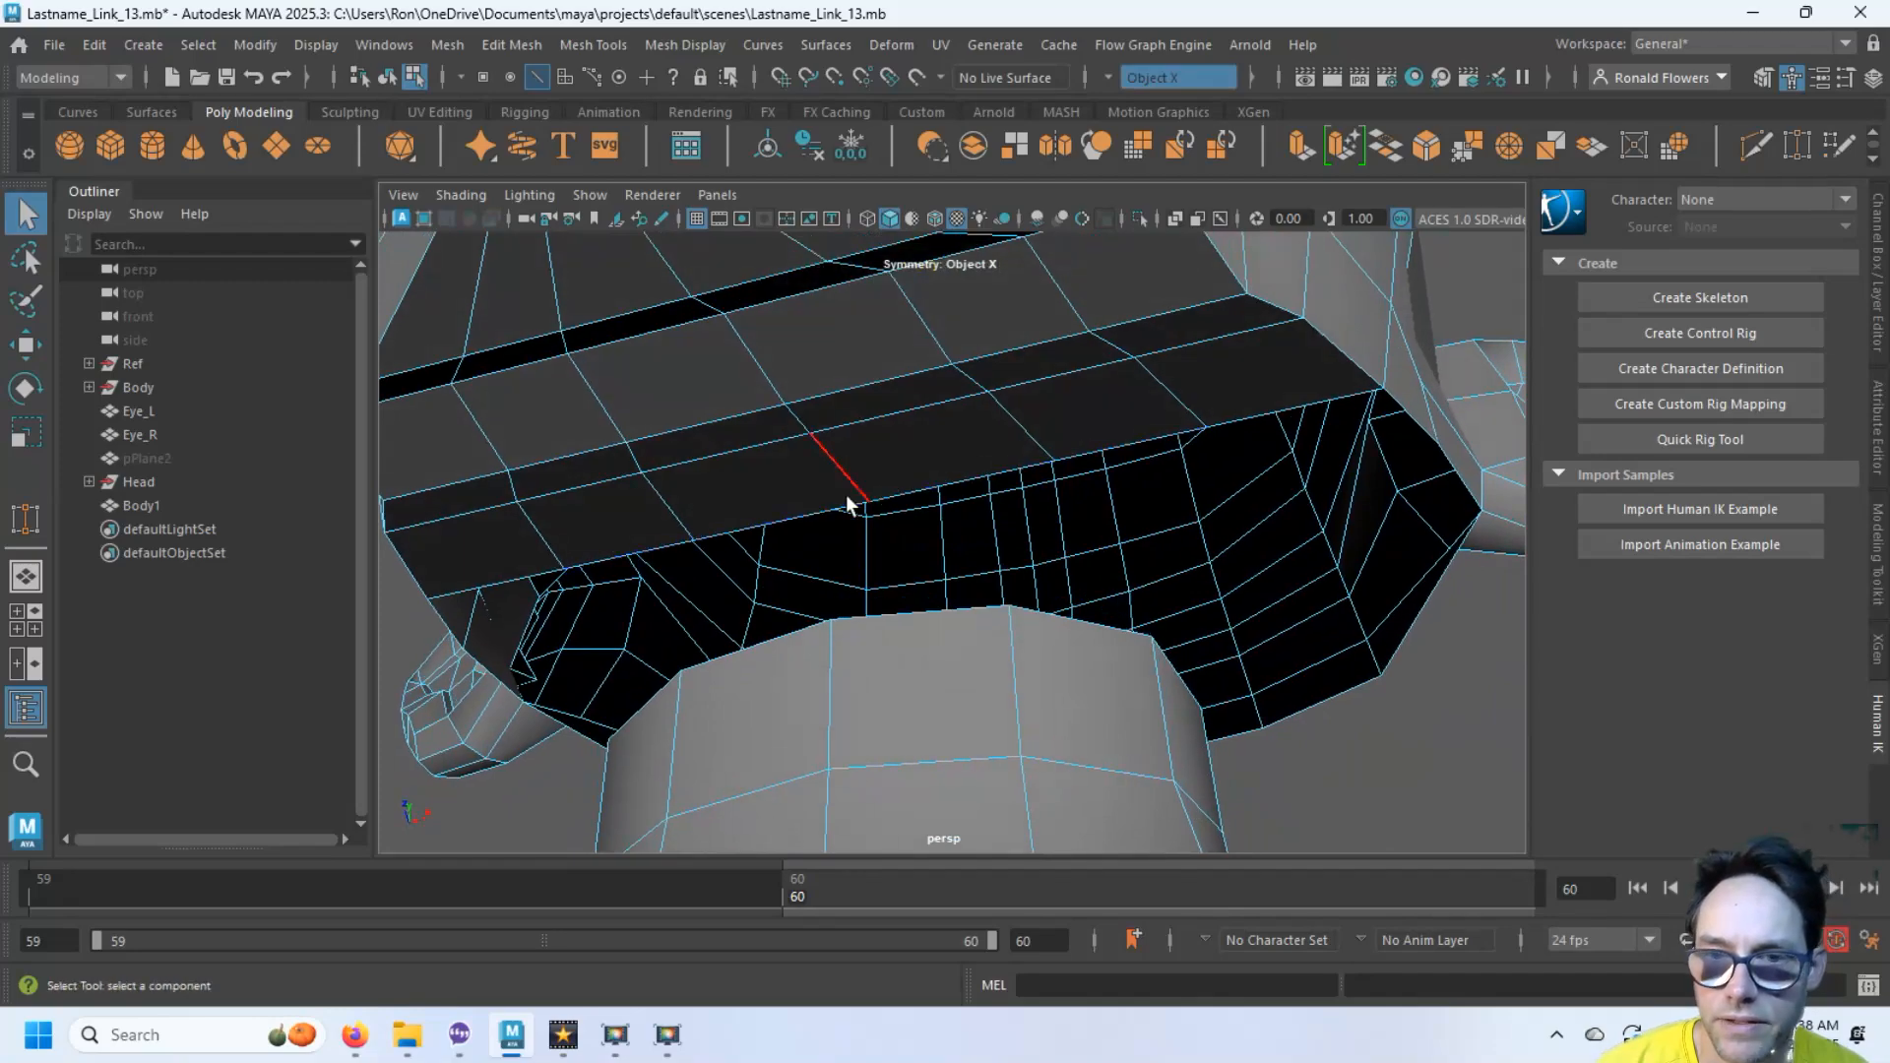
{"action": "left_click_drag", "start_coordinate": [903, 683], "coordinate": [769, 610], "text": "alt"}
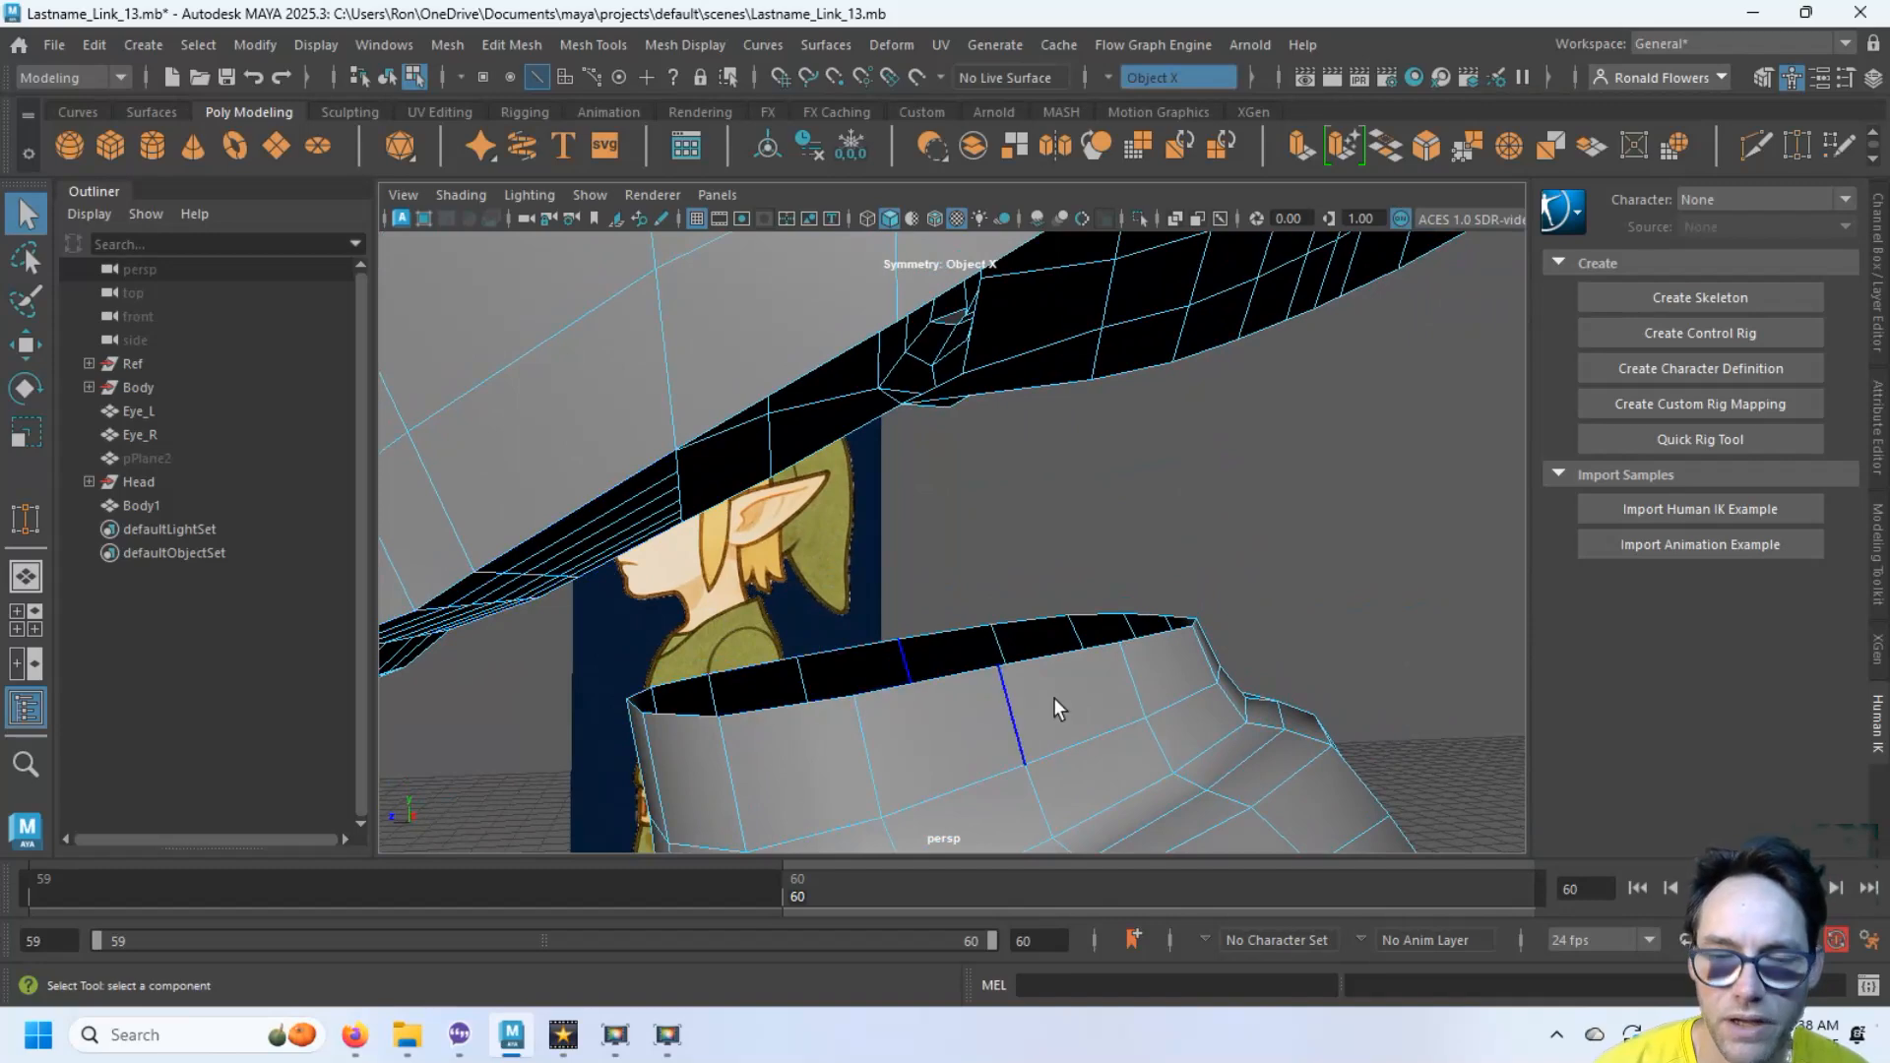
{"action": "left_click_drag", "start_coordinate": [949, 575], "coordinate": [1063, 604], "text": "alt"}
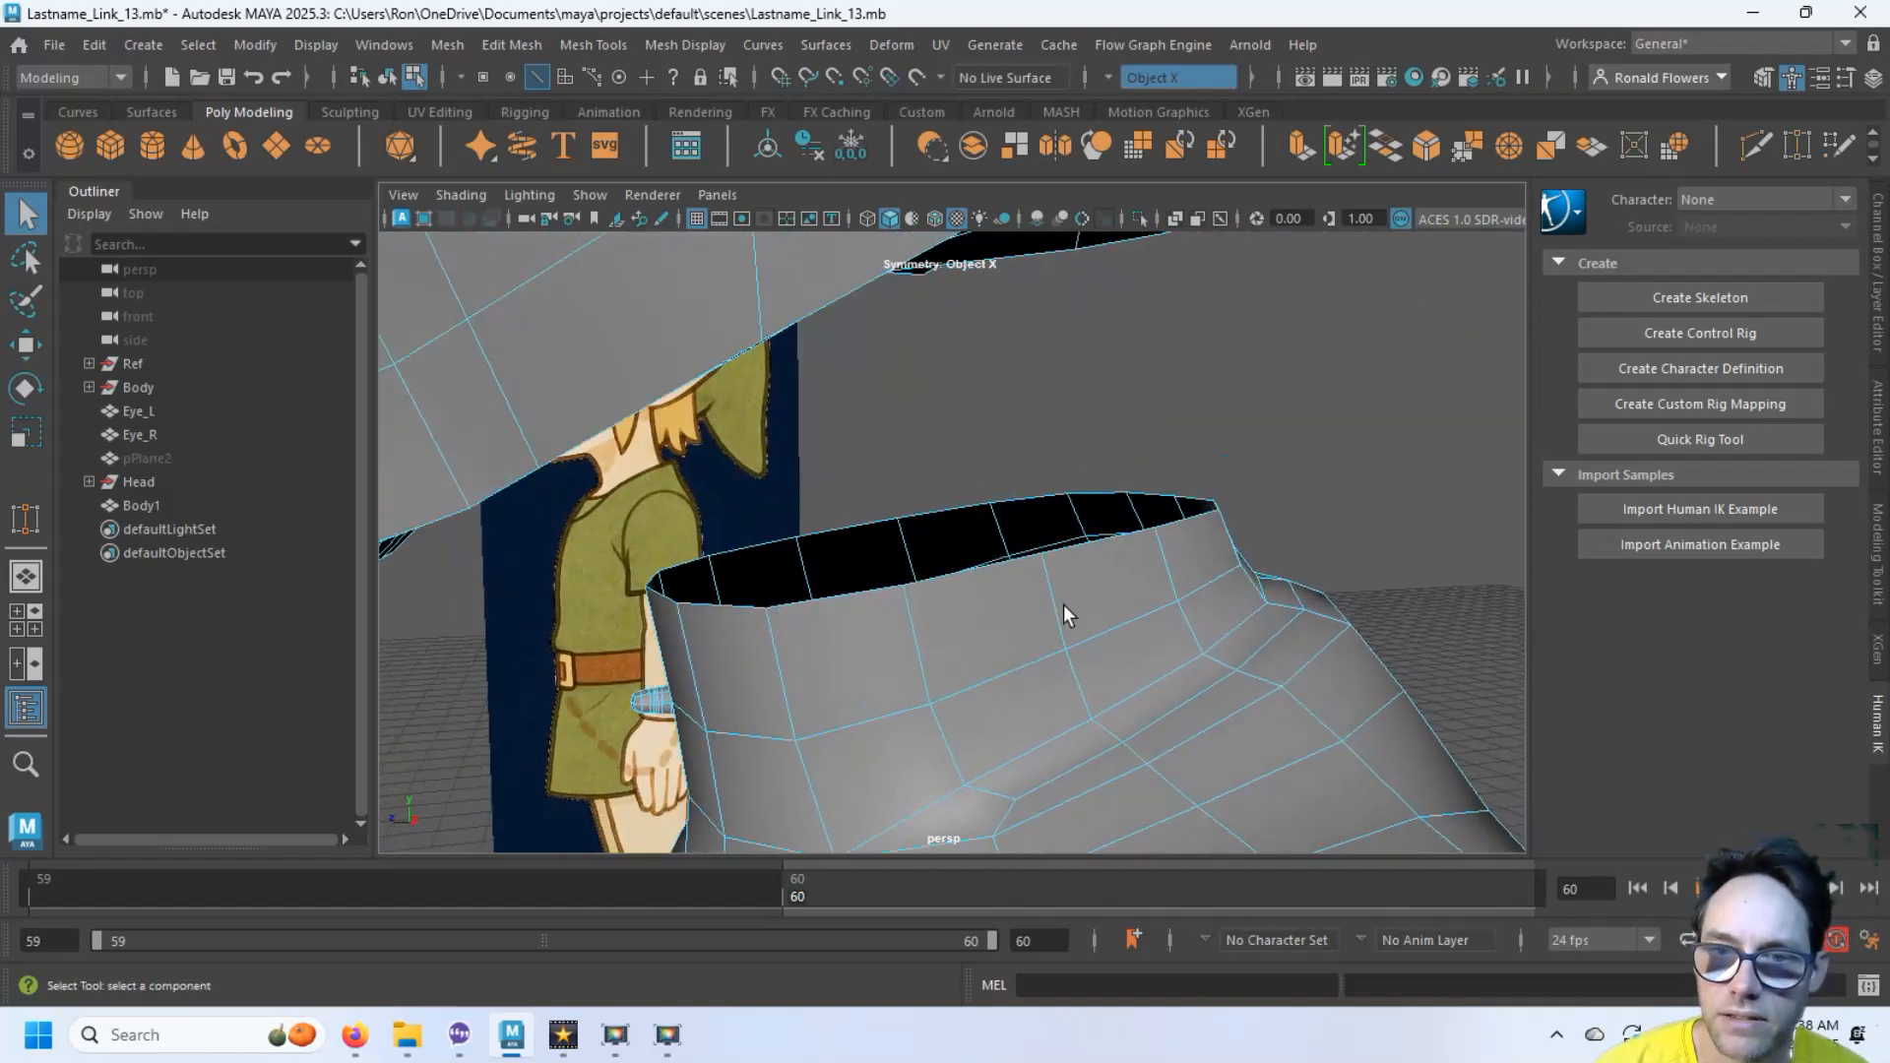
{"action": "double_click", "coordinate": [831, 605]}
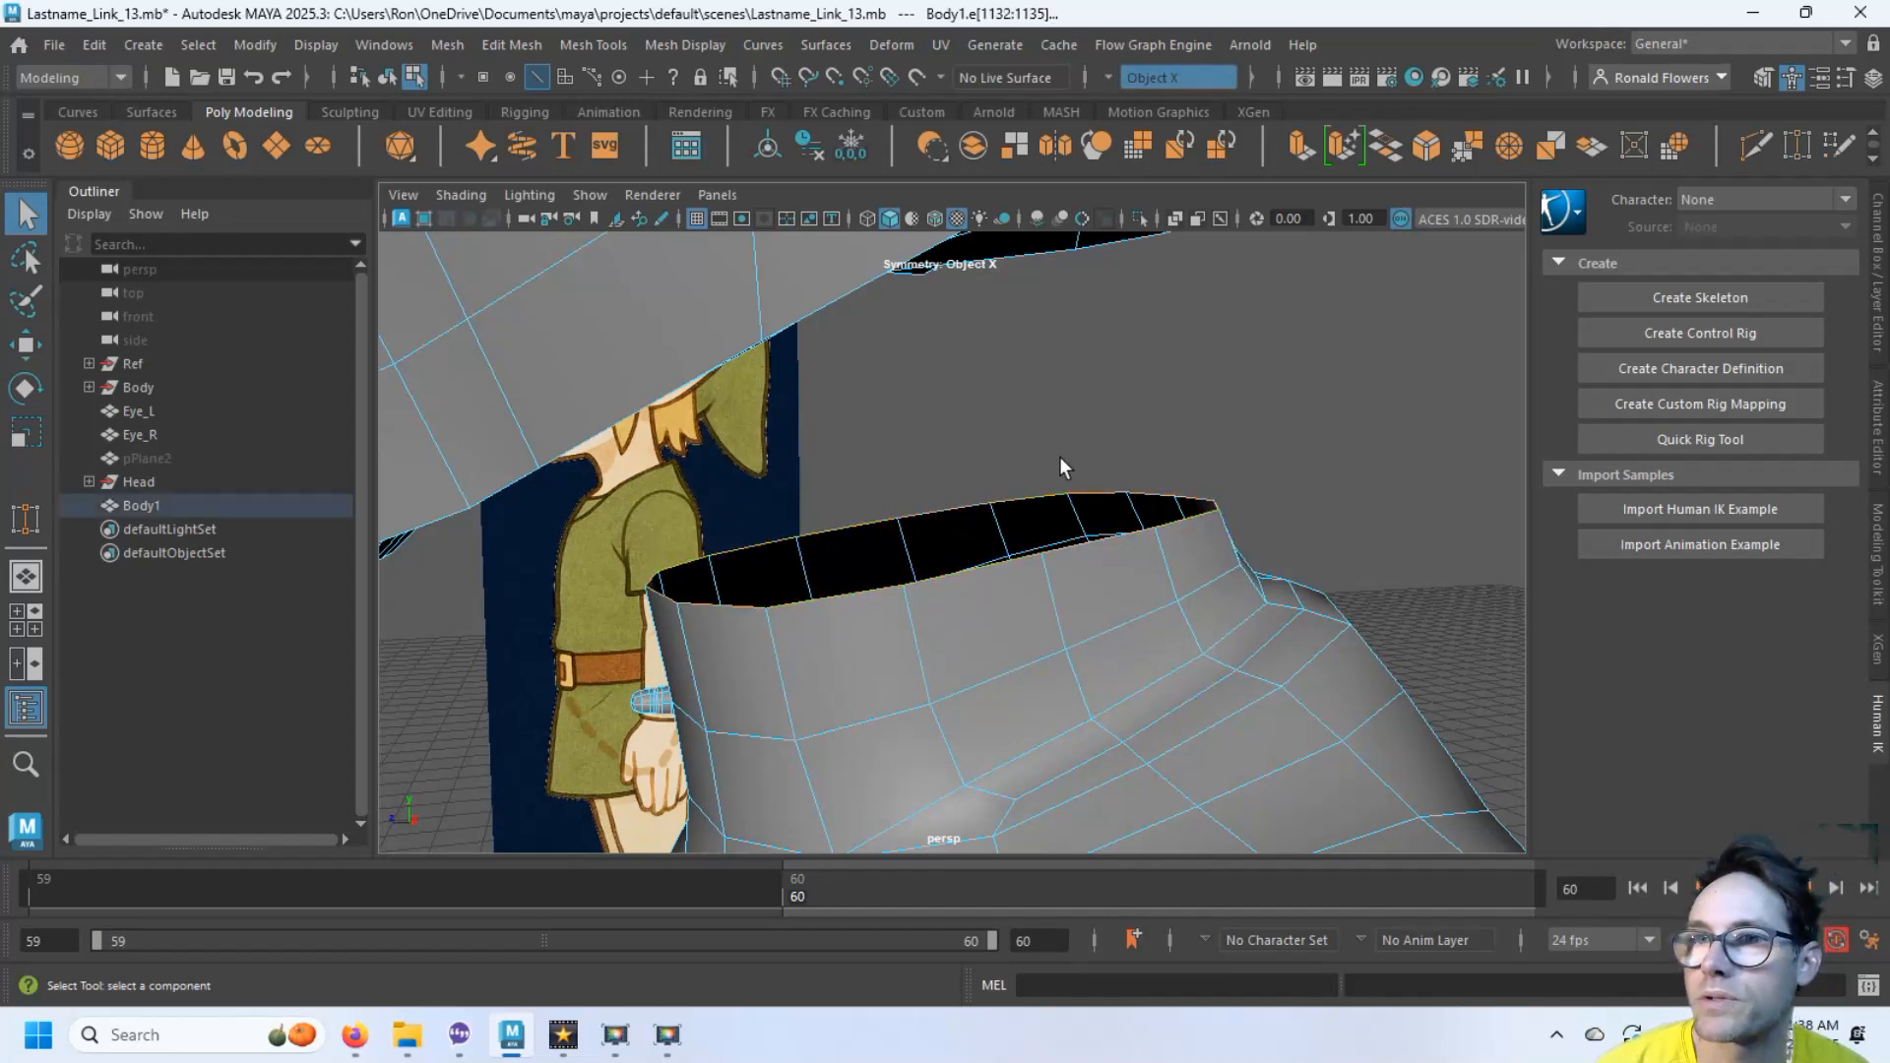
{"action": "left_click", "coordinate": [1297, 146]}
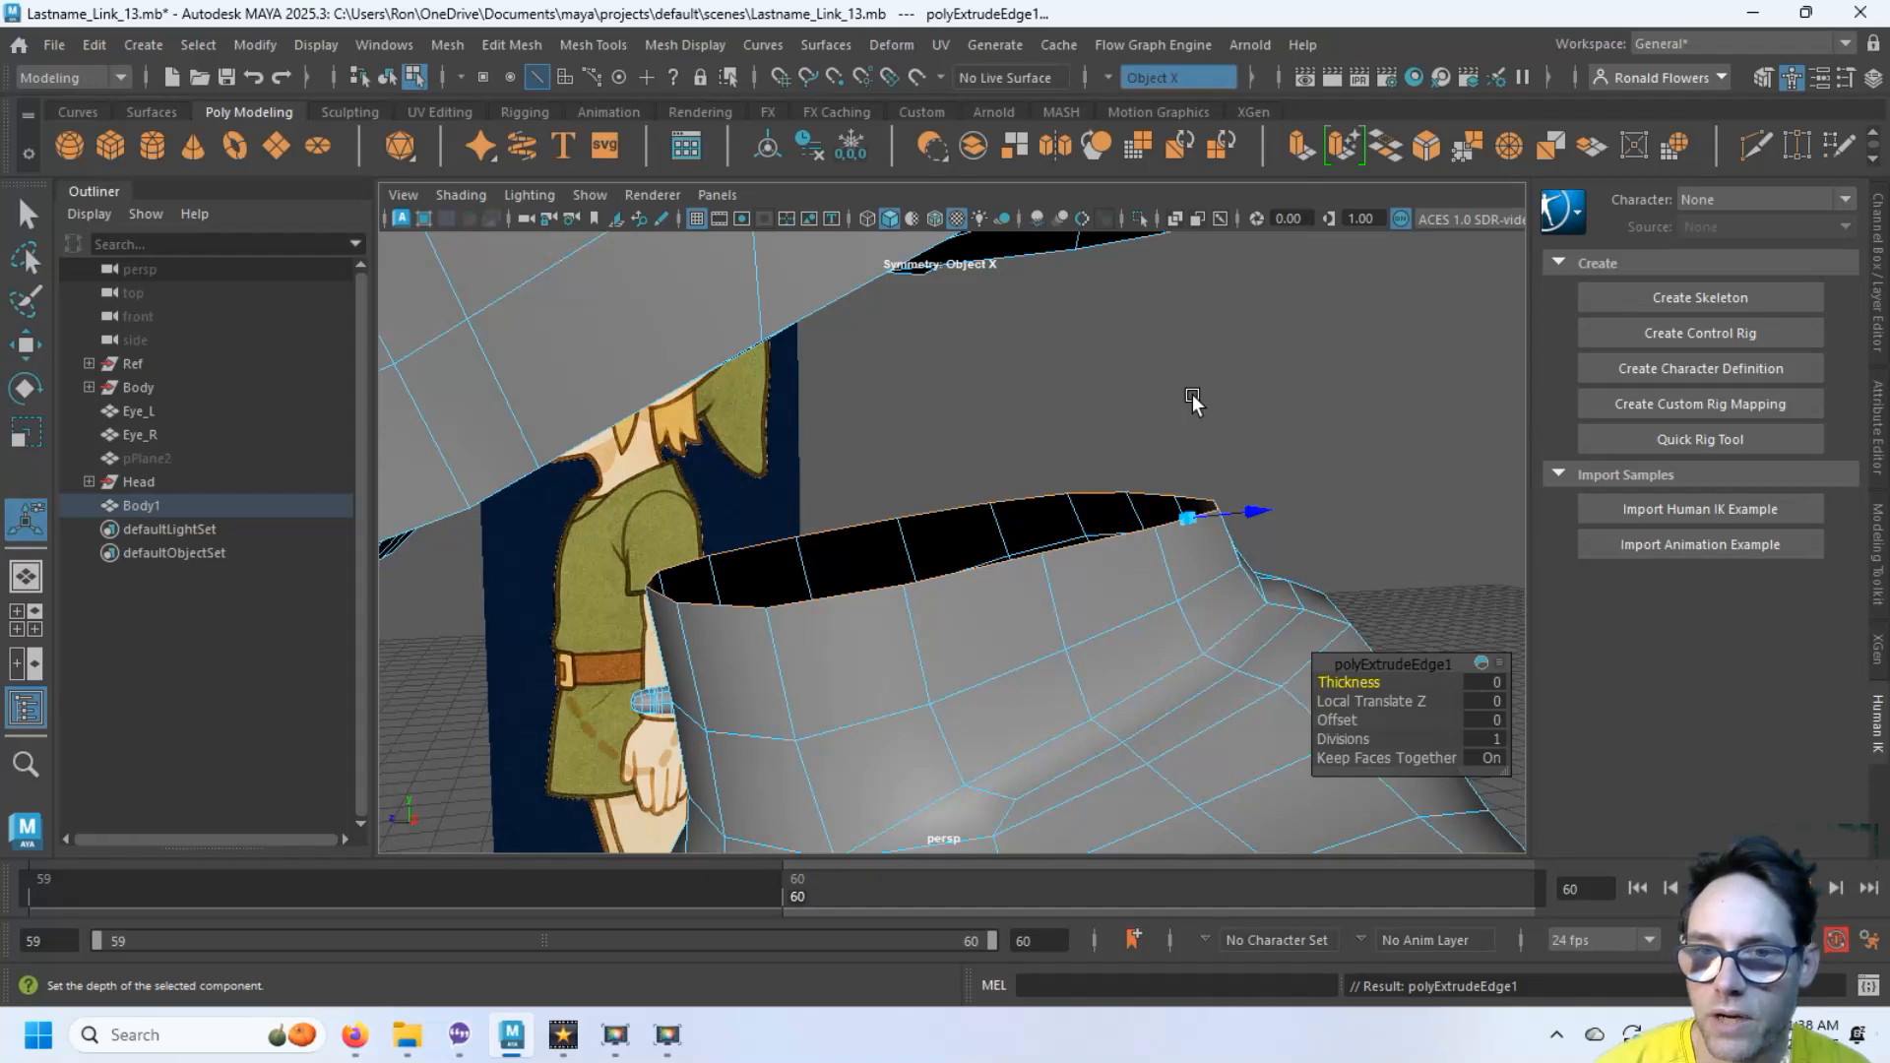
{"action": "key", "text": "w"}
{"action": "left_click_drag", "start_coordinate": [967, 433], "coordinate": [959, 296]}
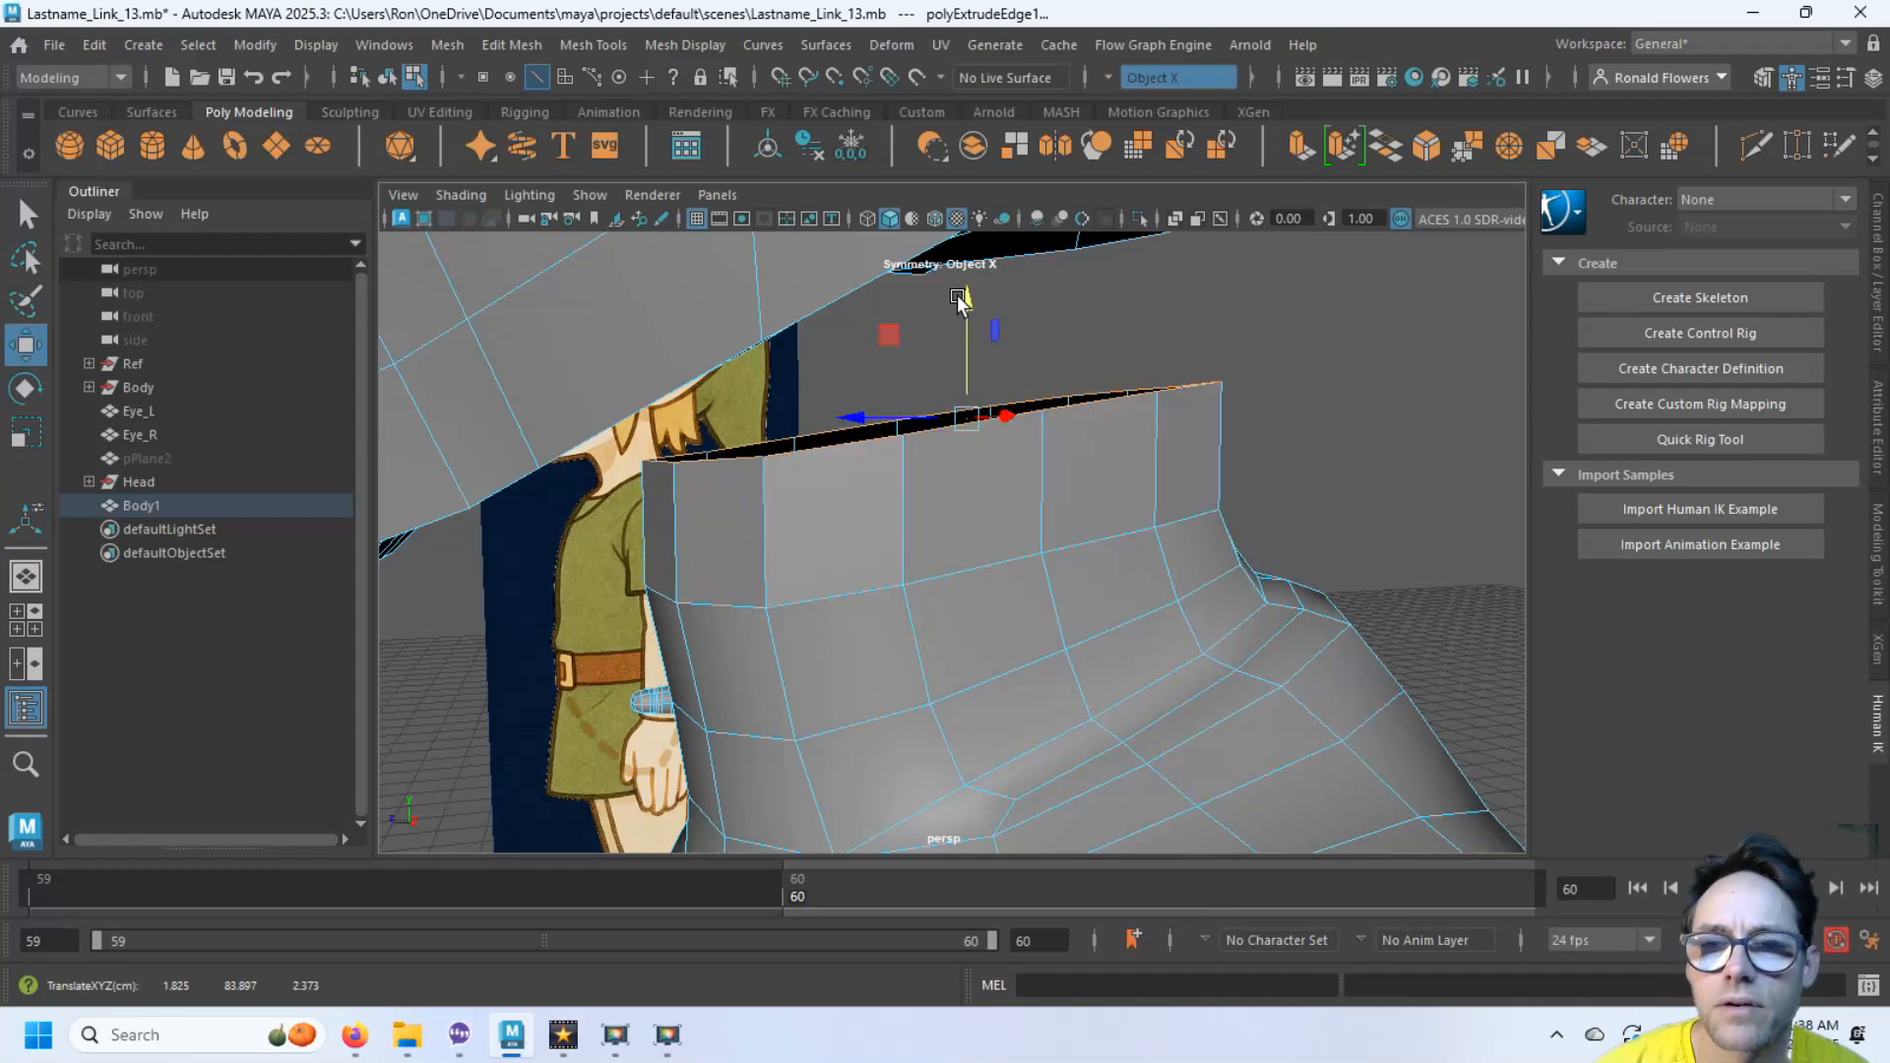
Target-weld the vertices along the jaw's rear border onto the neck's front border vertices, working from the centre outward
{"action": "left_click_drag", "start_coordinate": [1144, 563], "coordinate": [1262, 439], "text": "alt"}
{"action": "right_click_drag", "start_coordinate": [1262, 439], "coordinate": [908, 516], "text": "alt"}
{"action": "left_click_drag", "start_coordinate": [908, 516], "coordinate": [960, 511], "text": "alt"}
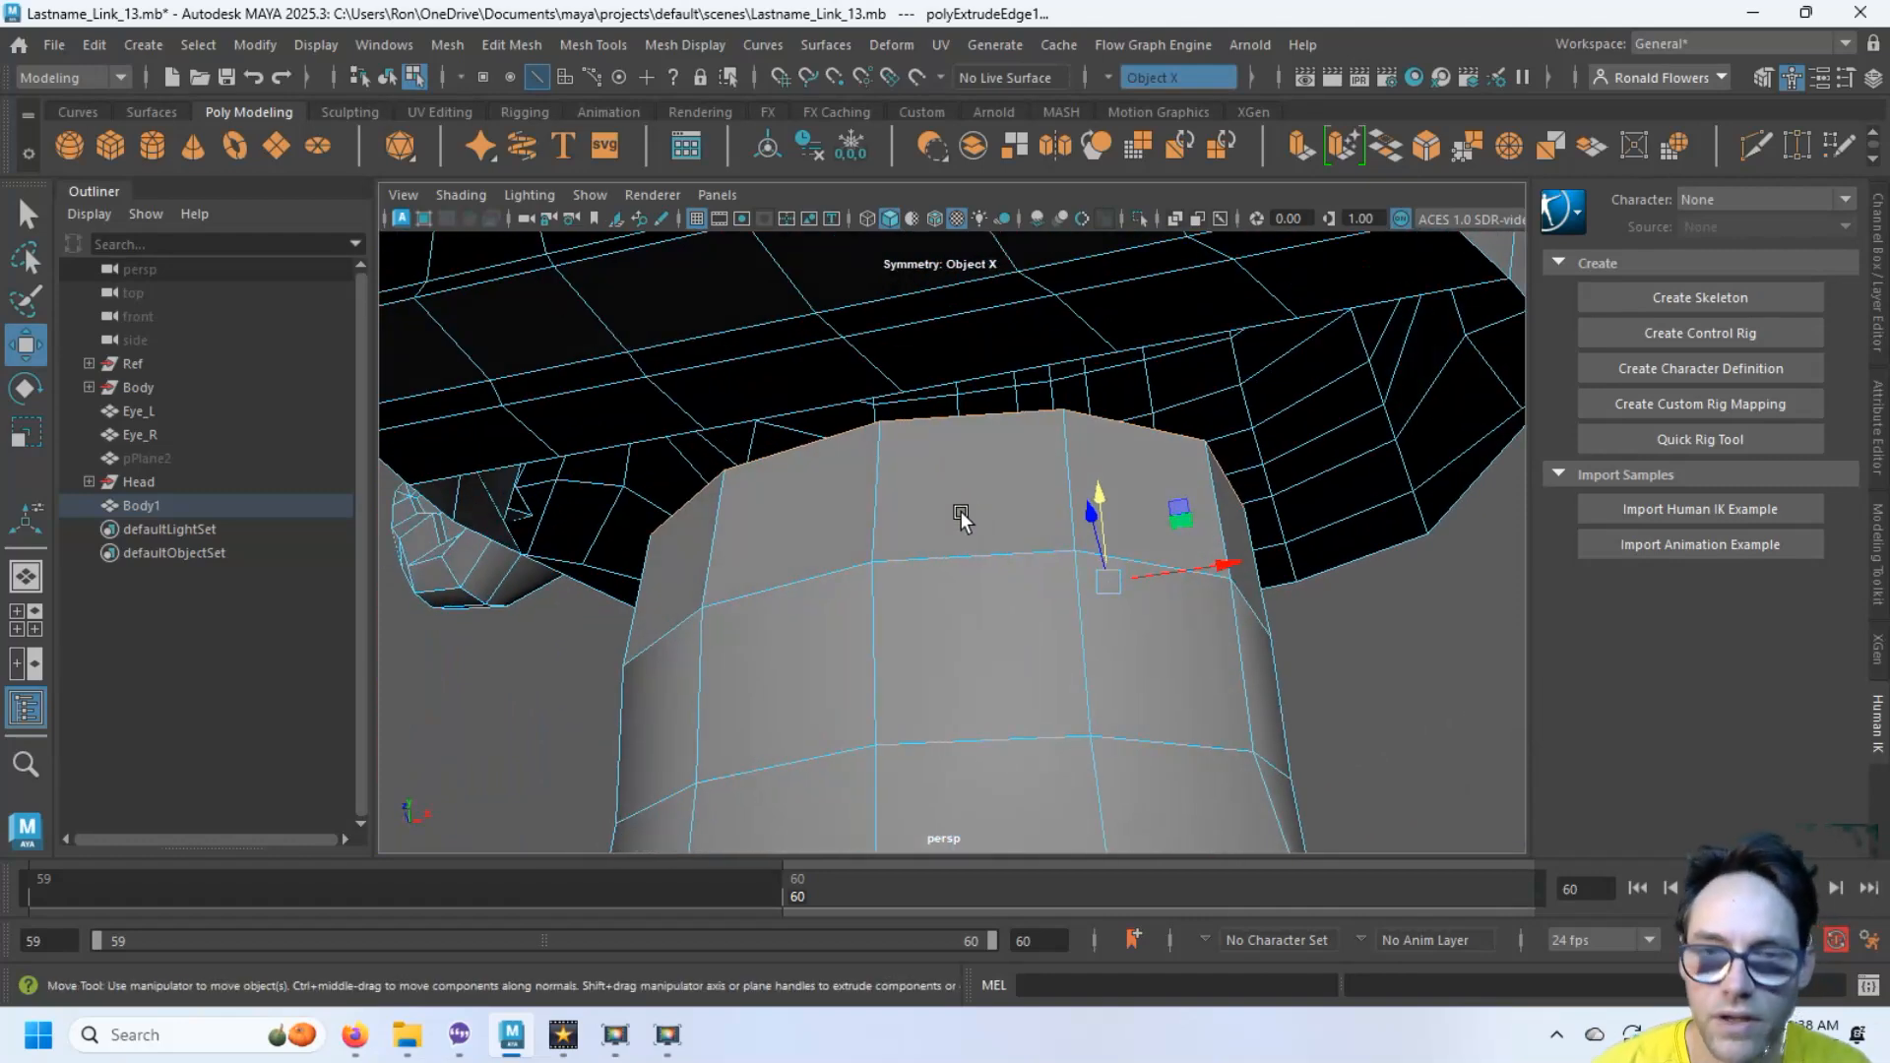
{"action": "key", "text": "F9"}
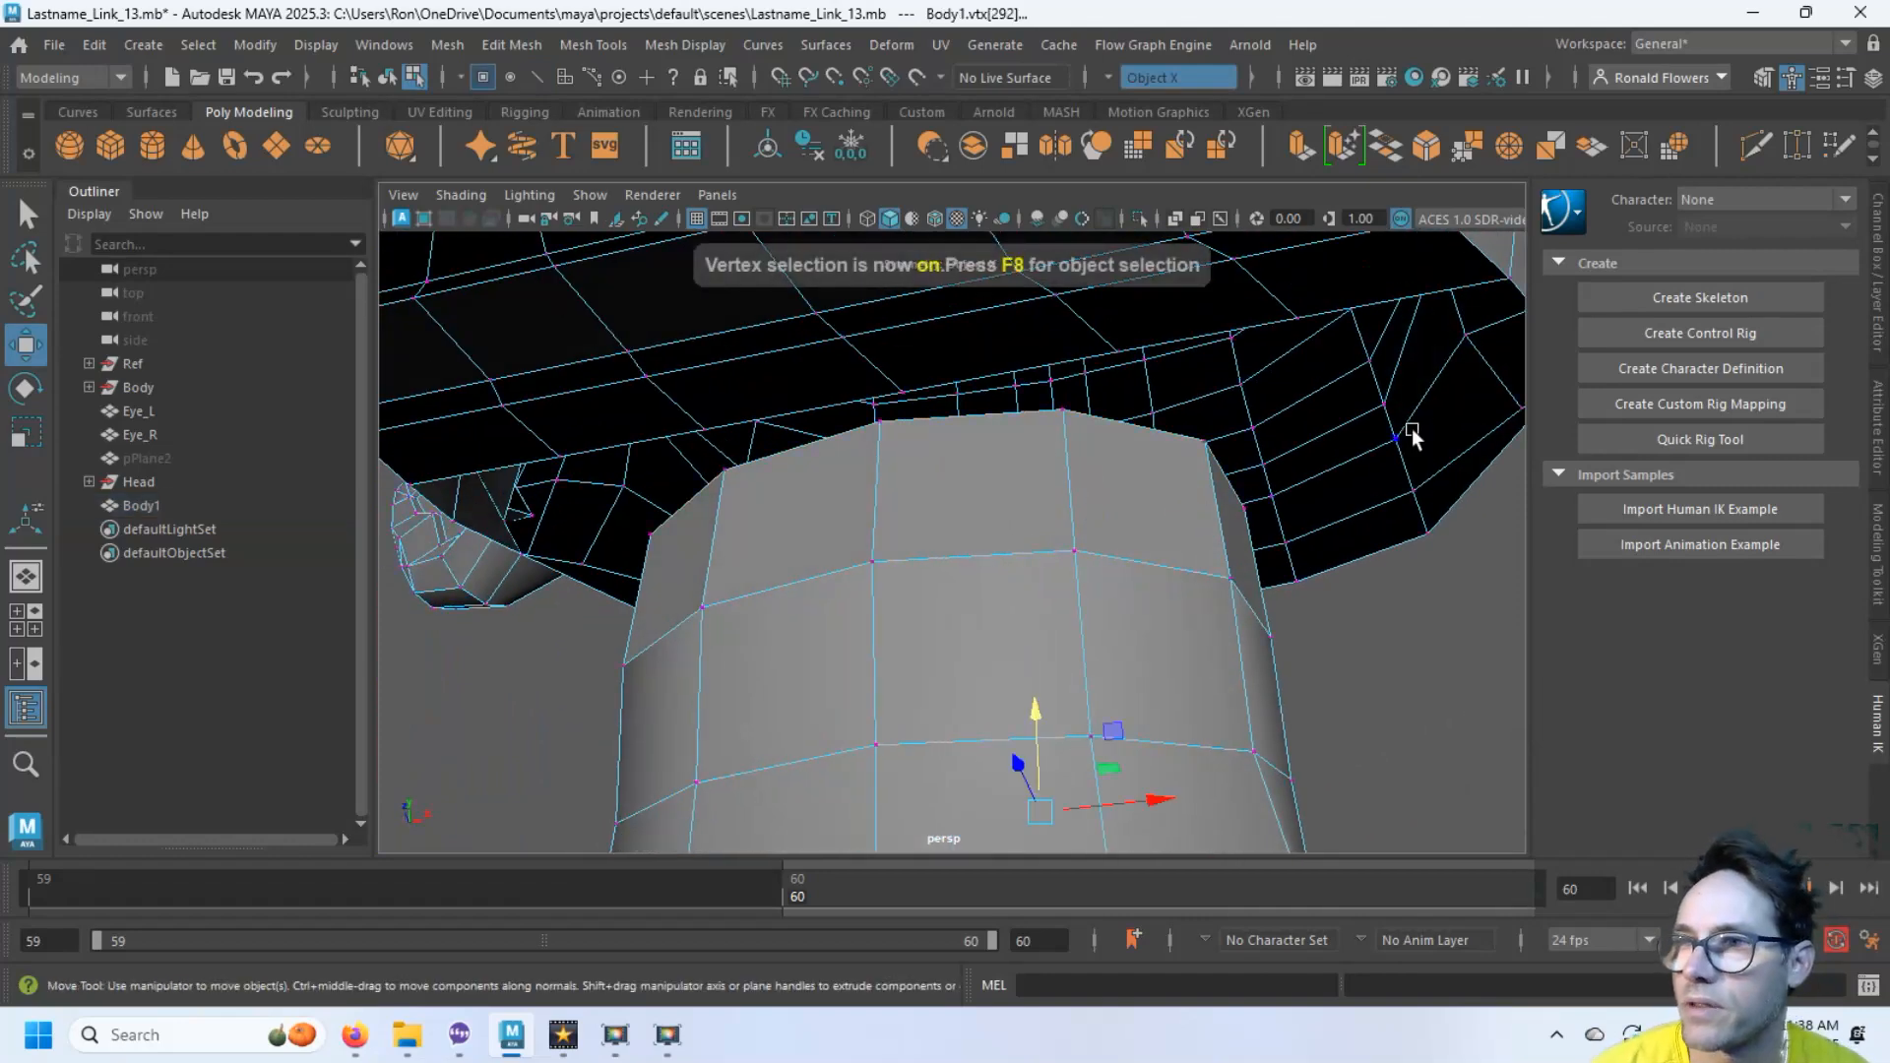
{"action": "left_click", "coordinate": [1811, 153]}
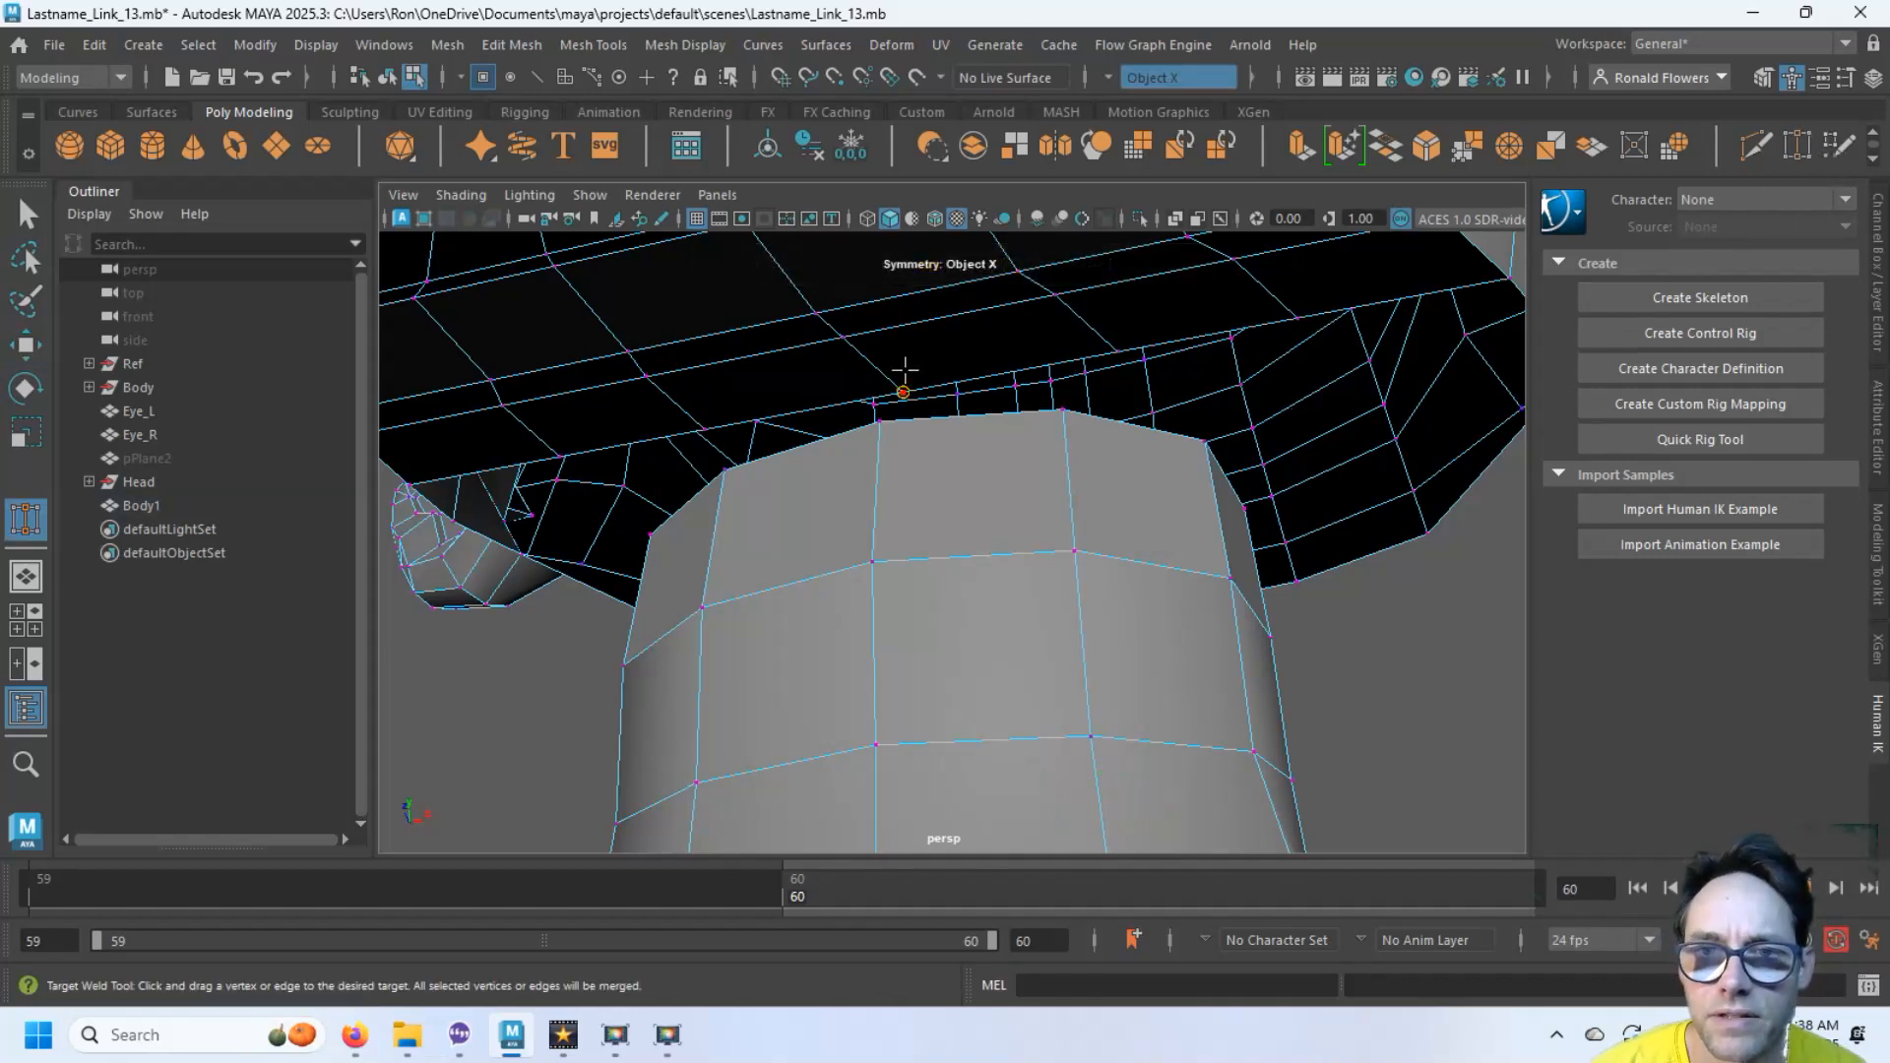
{"action": "left_click_drag", "start_coordinate": [899, 370], "coordinate": [792, 393], "text": "alt"}
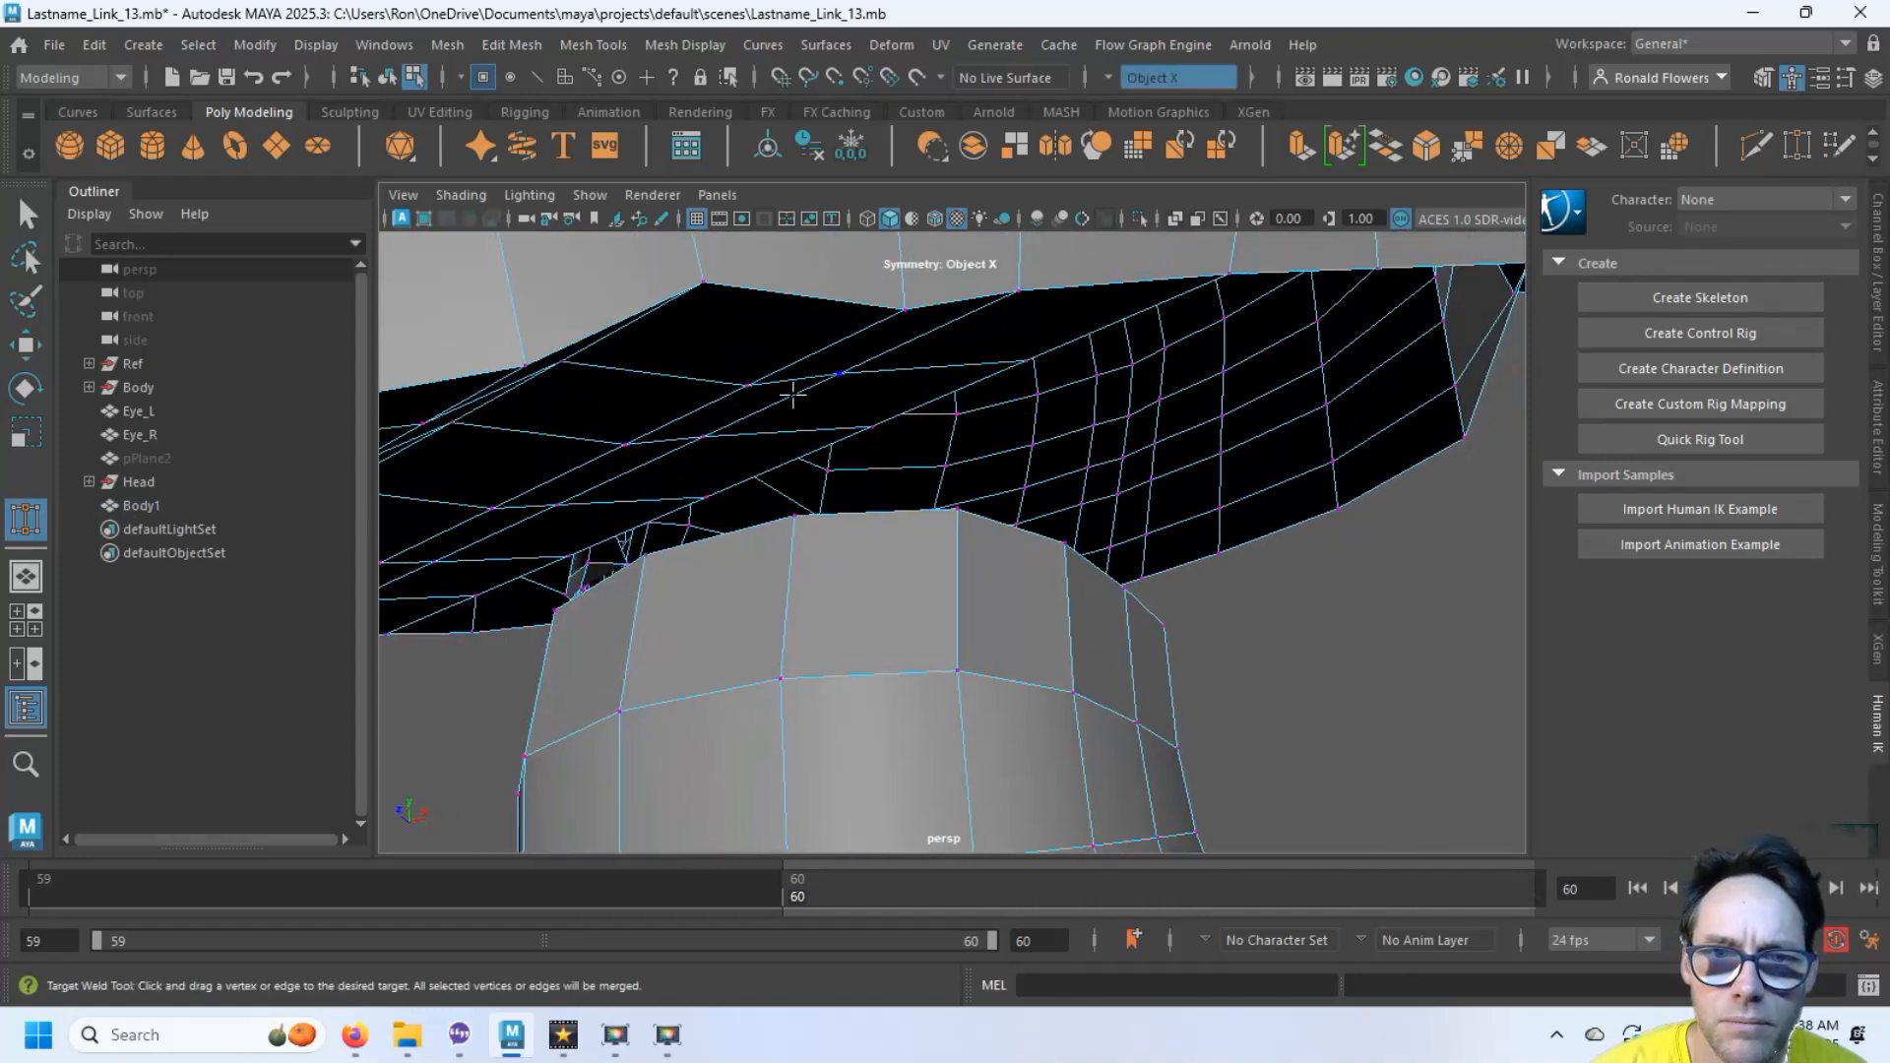
{"action": "left_click_drag", "start_coordinate": [684, 483], "coordinate": [641, 566]}
{"action": "middle_click_drag", "start_coordinate": [642, 566], "coordinate": [780, 479], "text": "alt"}
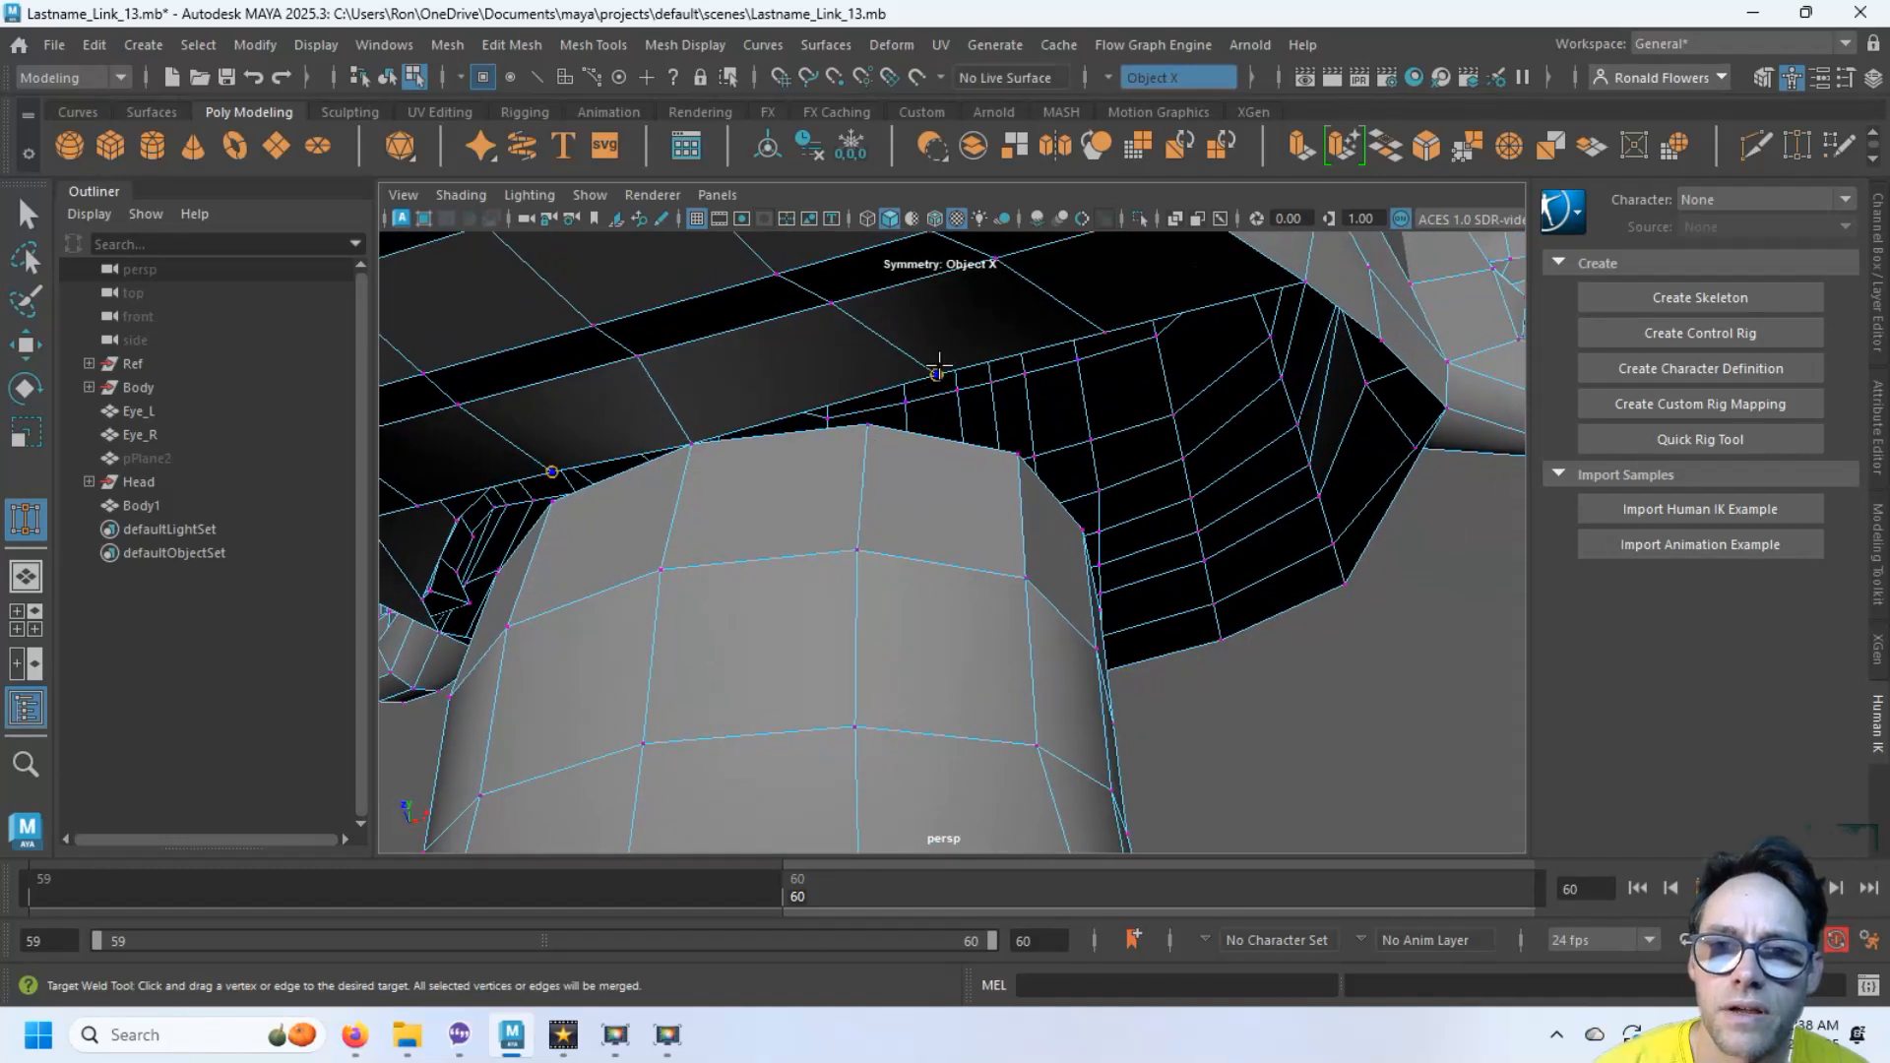
{"action": "left_click_drag", "start_coordinate": [938, 367], "coordinate": [867, 426]}
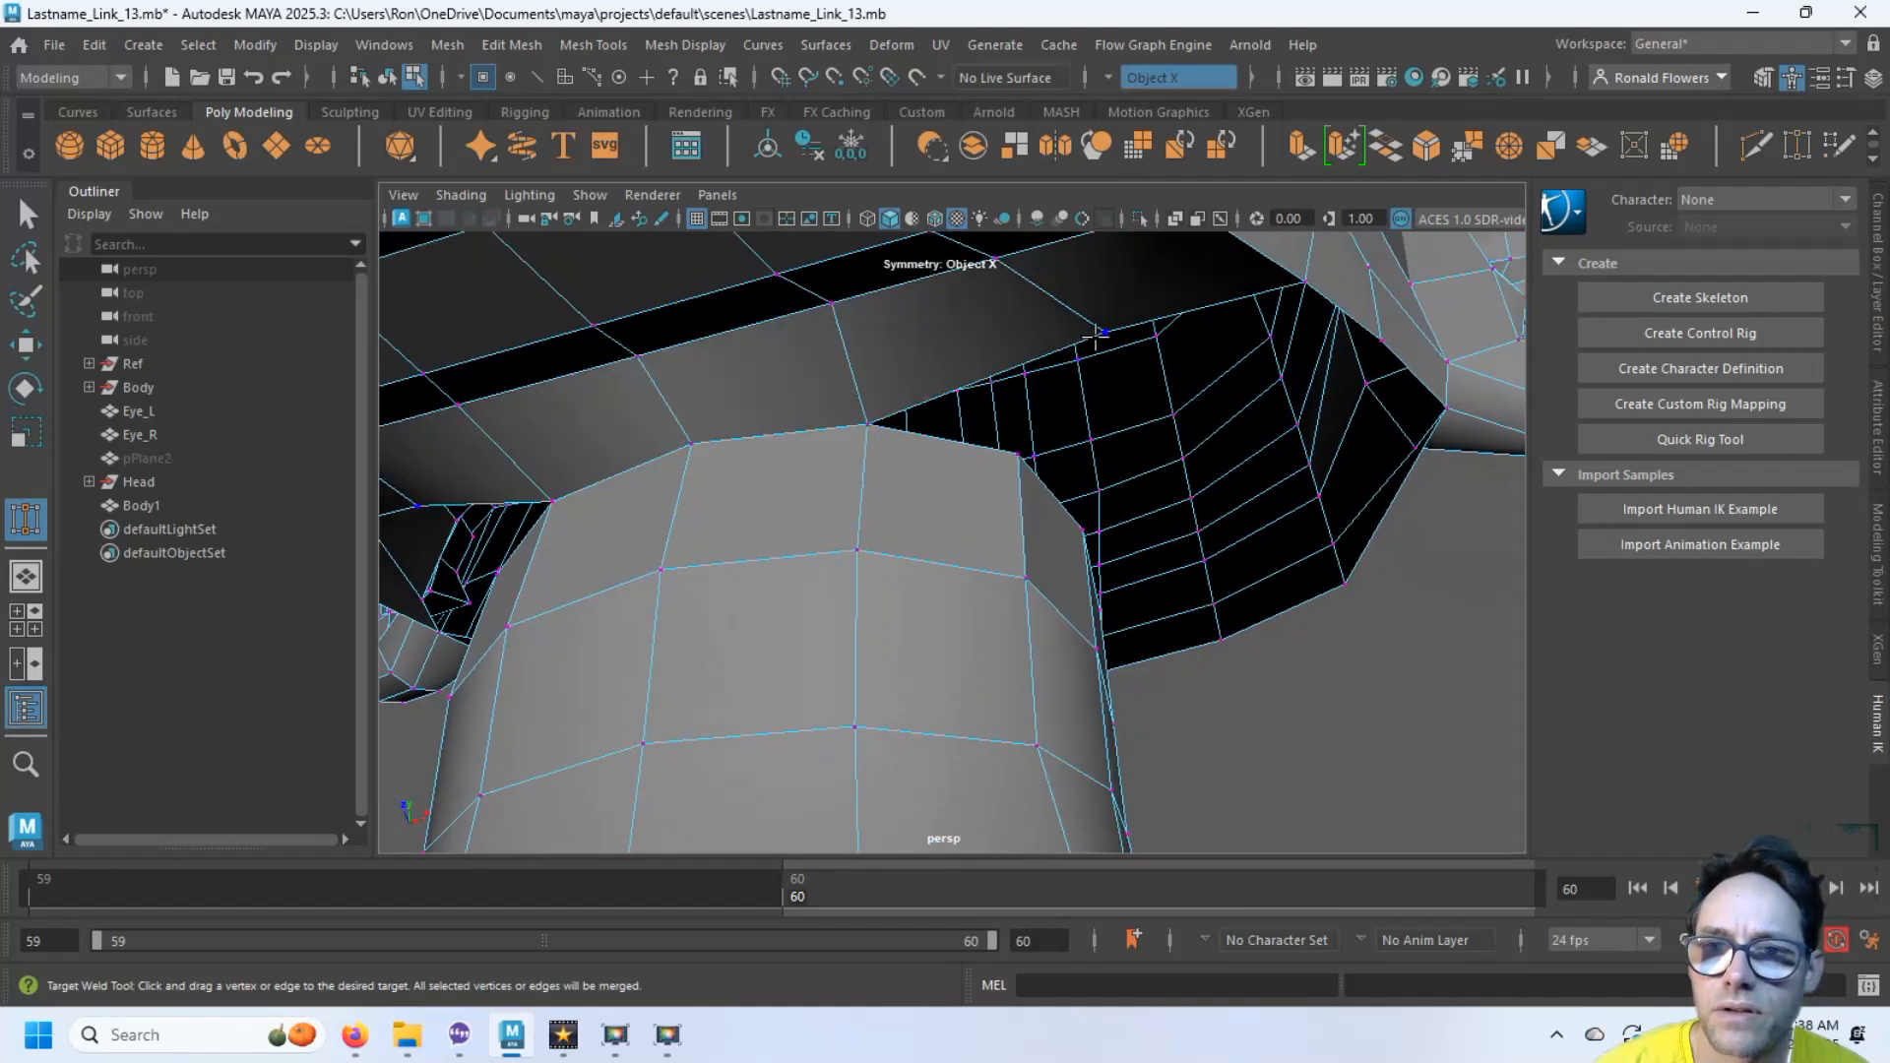
{"action": "left_click_drag", "start_coordinate": [1100, 326], "coordinate": [865, 524]}
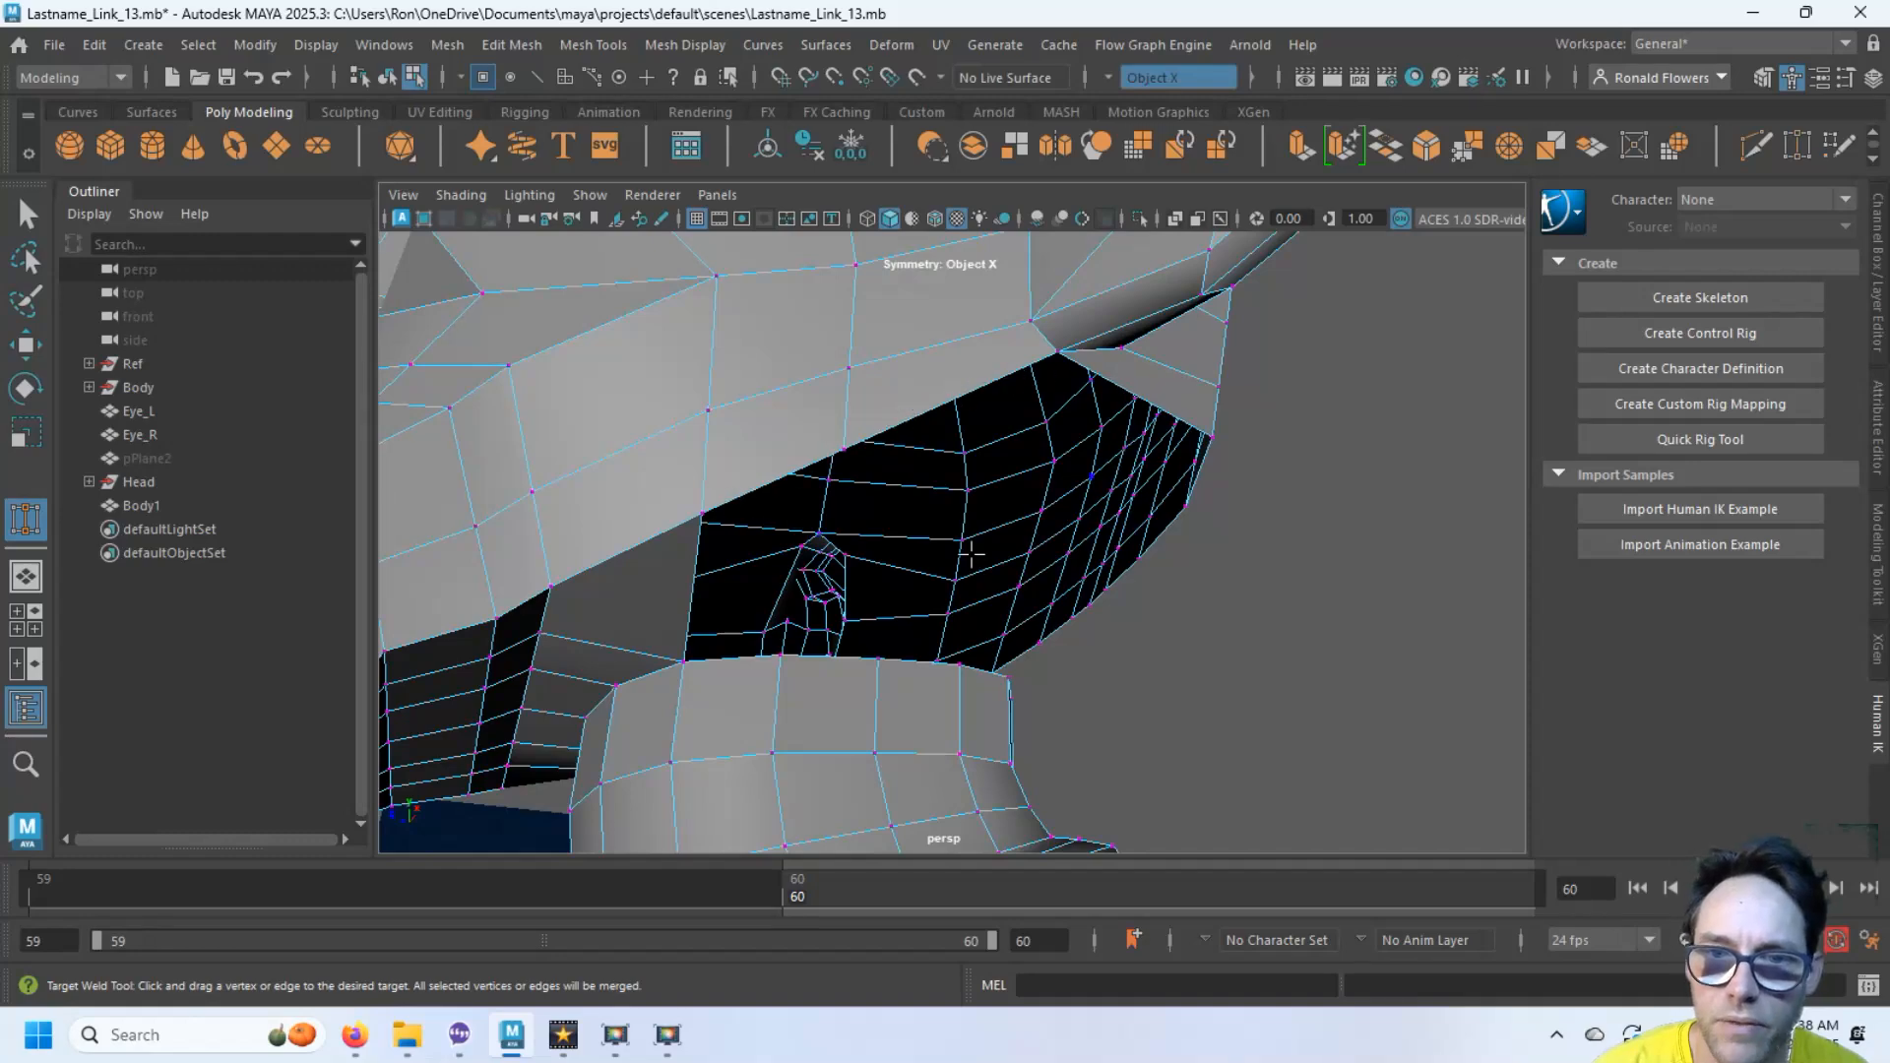
Bridge the open head border edge beside the jaw to the matching border edge on the side of the neck
{"action": "left_click_drag", "start_coordinate": [762, 570], "coordinate": [855, 578], "text": "alt"}
{"action": "key", "text": "F10"}
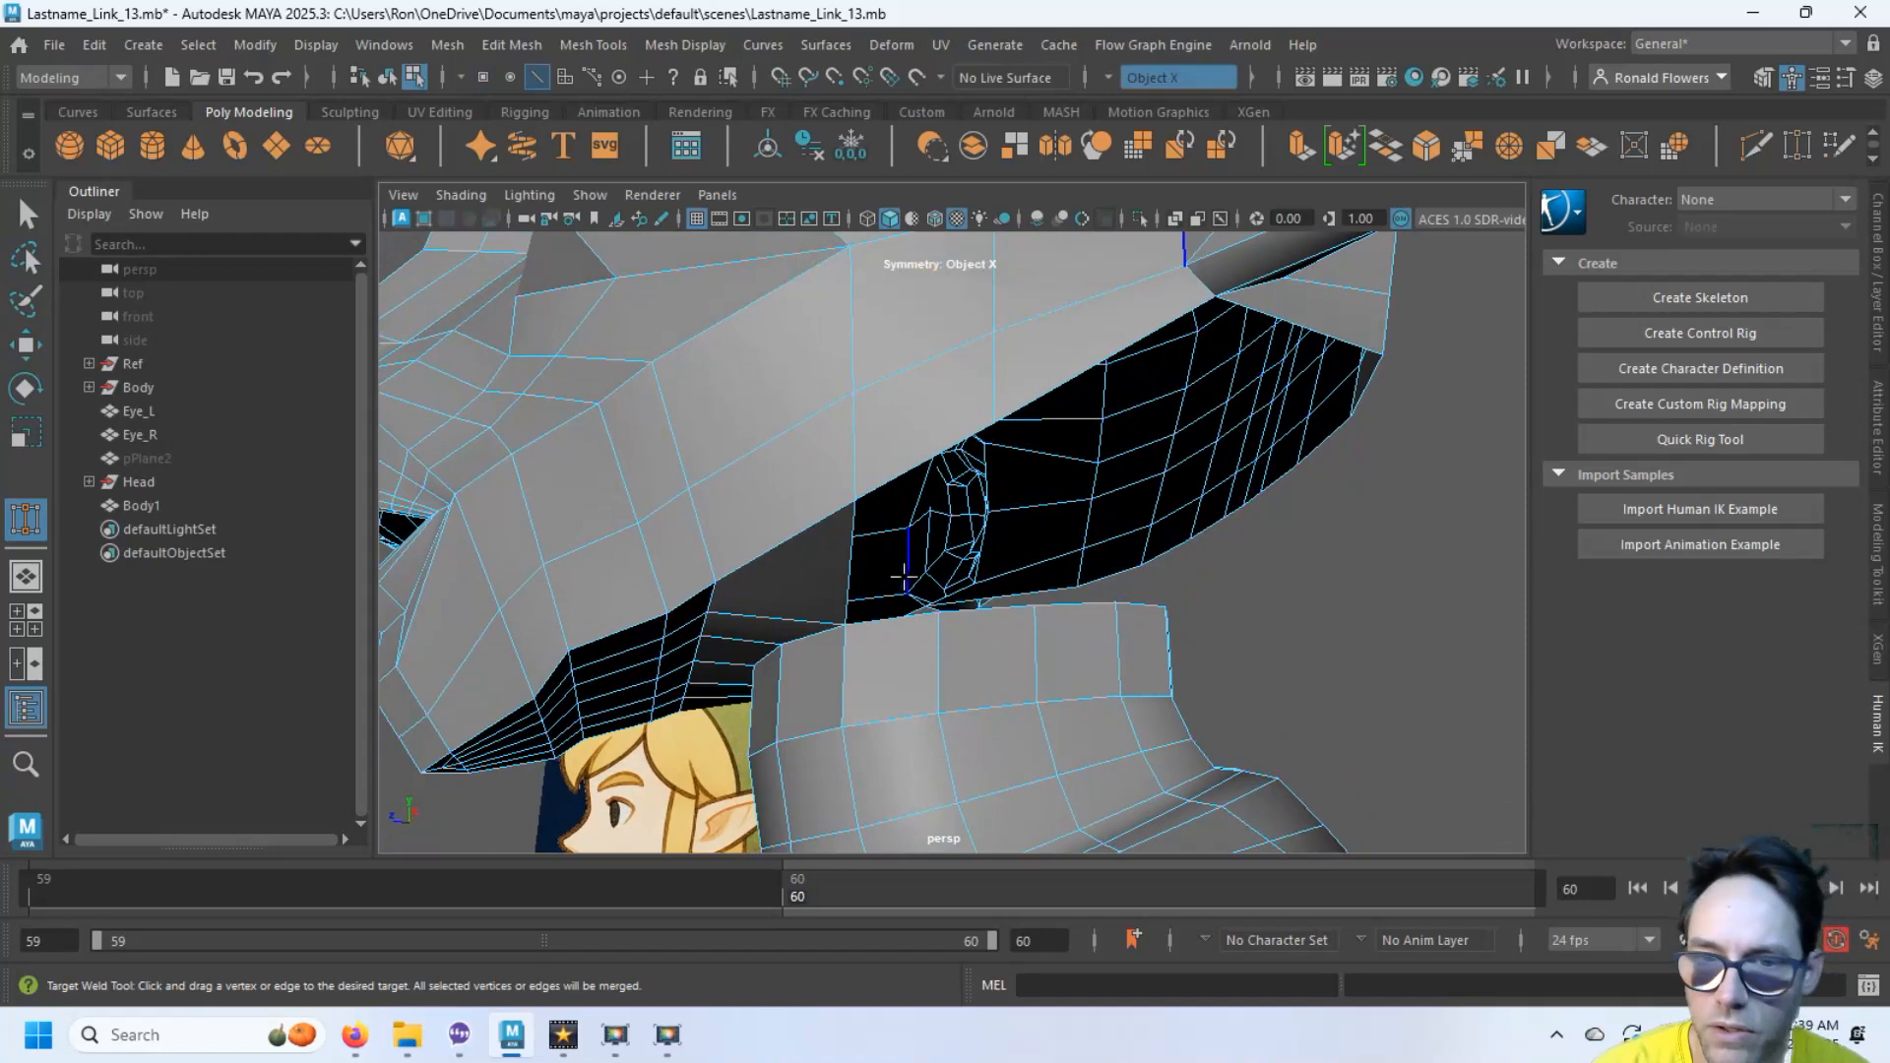
{"action": "key", "text": "q"}
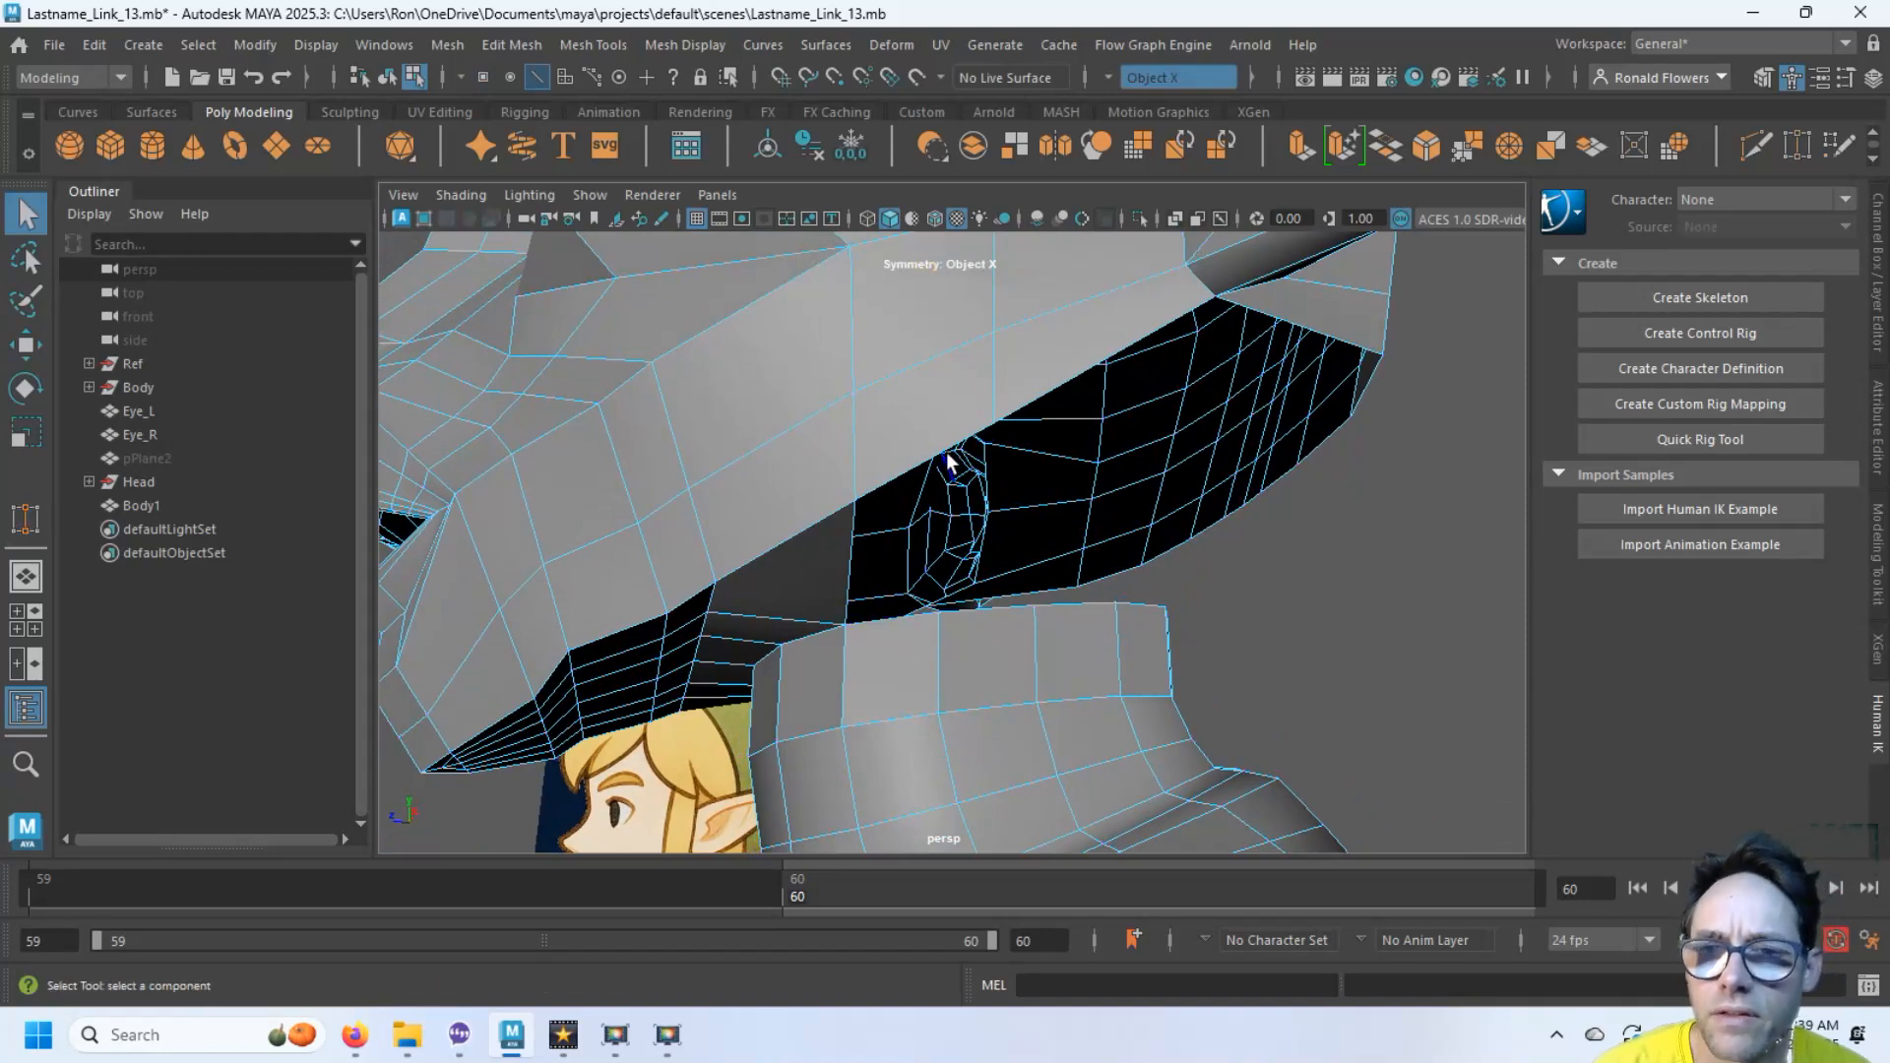
{"action": "left_click", "coordinate": [917, 458]}
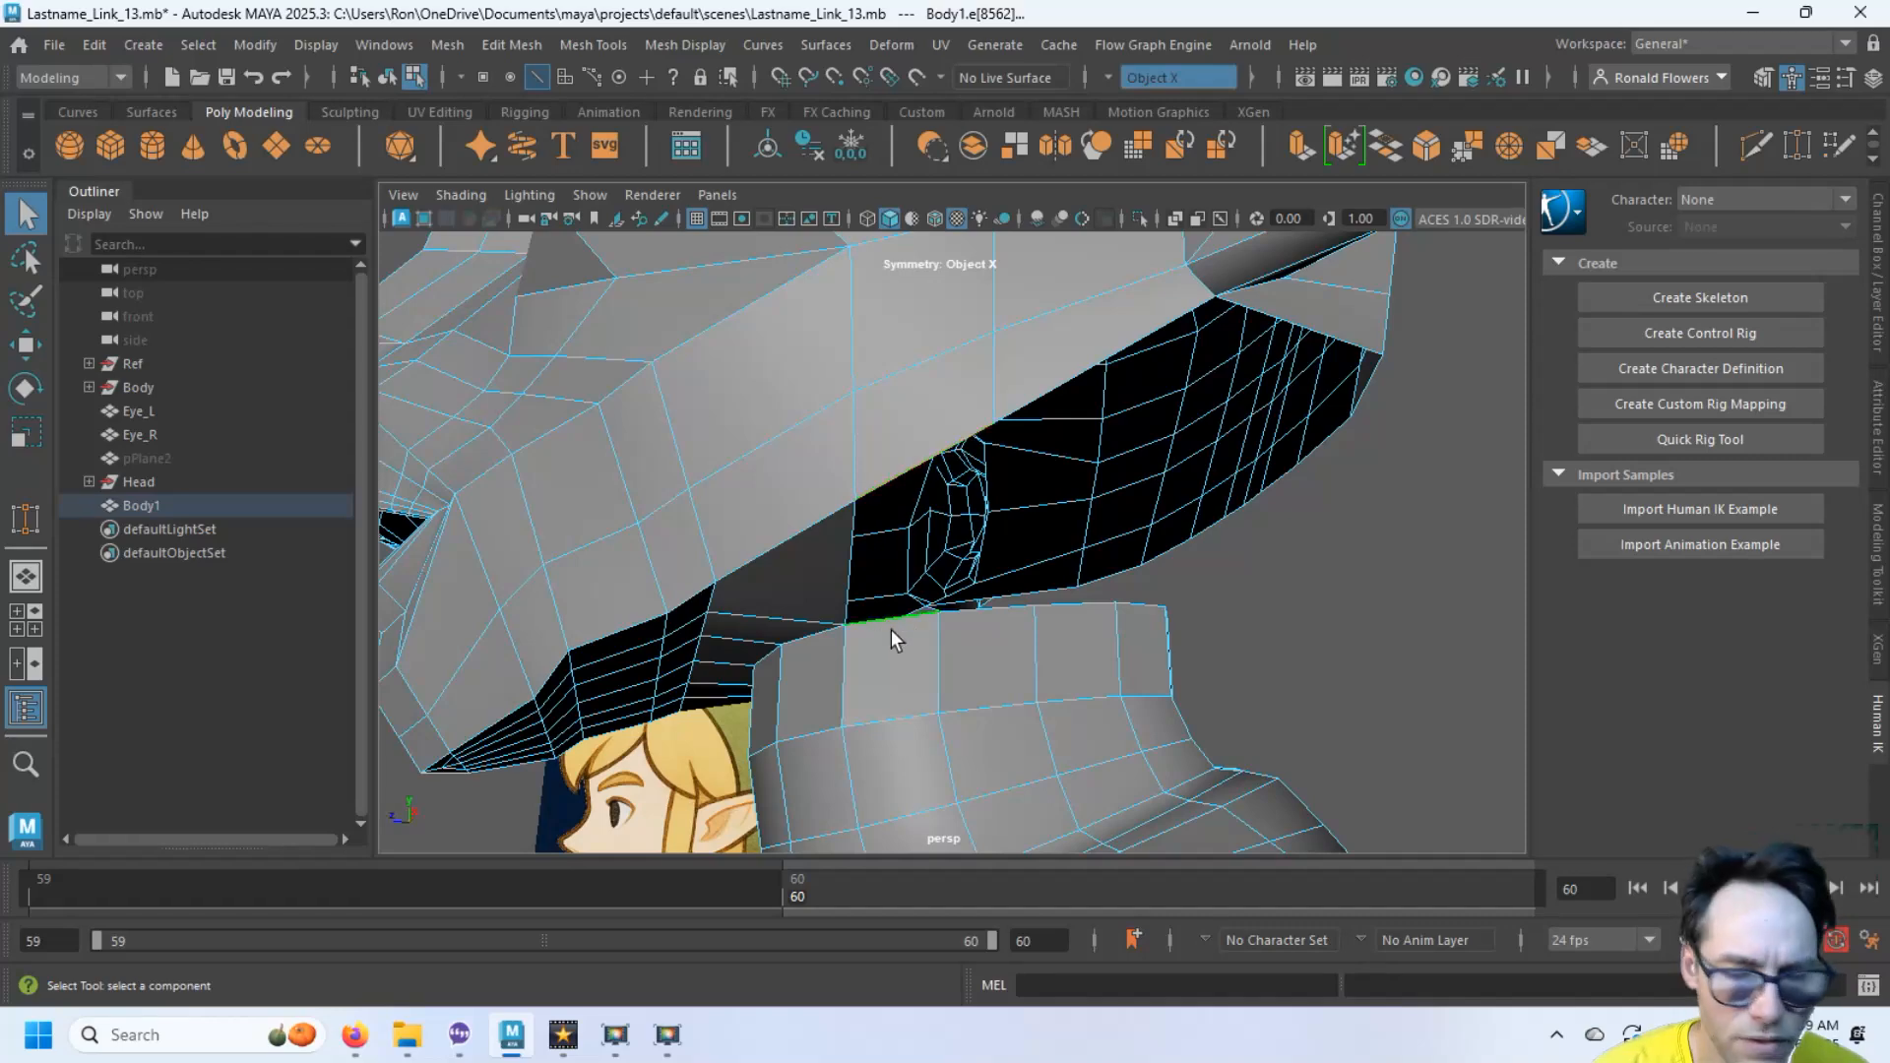
{"action": "right_click_drag", "start_coordinate": [892, 630], "coordinate": [871, 819], "text": "shift"}
{"action": "key", "text": "t"}
{"action": "left_click_drag", "start_coordinate": [1045, 653], "coordinate": [859, 640], "text": "alt"}
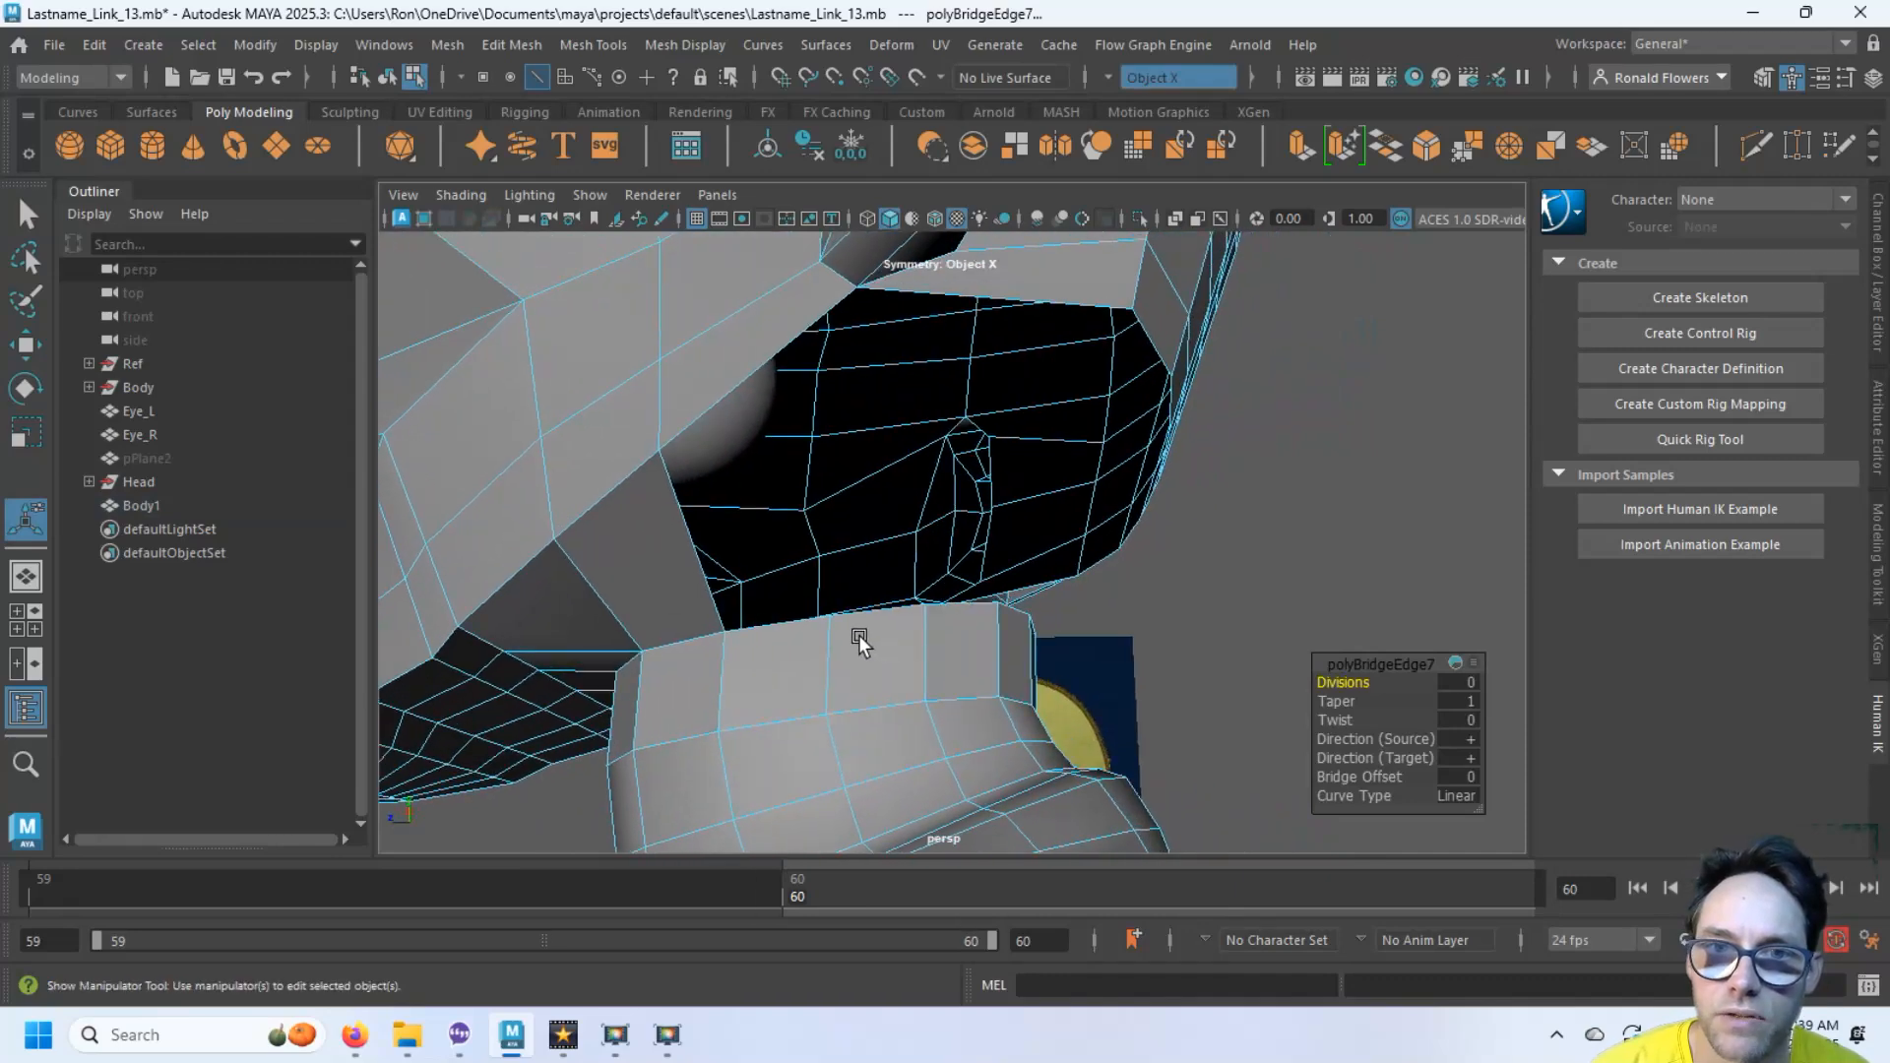
Bridge the next two head border edges toward the back to their matching edges on the side of the neck
{"action": "left_click", "coordinate": [730, 384]}
{"action": "left_click", "coordinate": [782, 622], "text": "shift"}
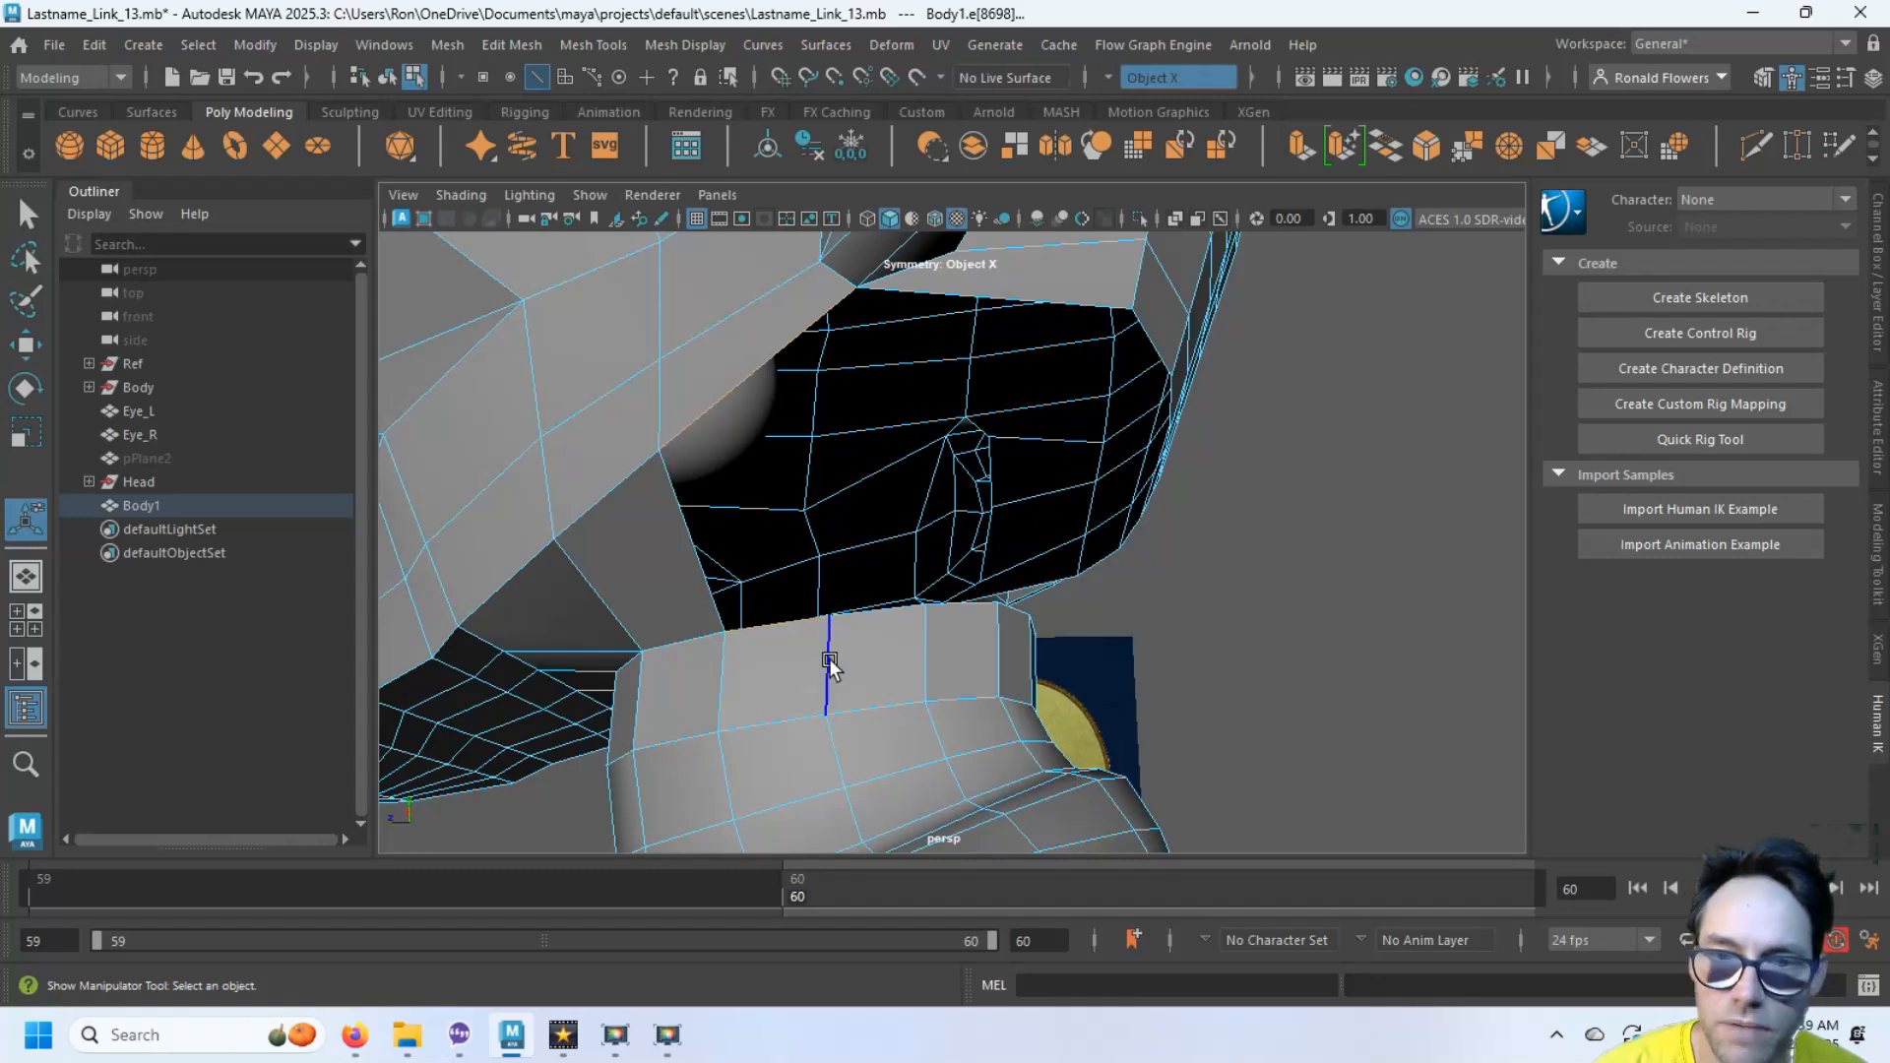
{"action": "key", "text": "g"}
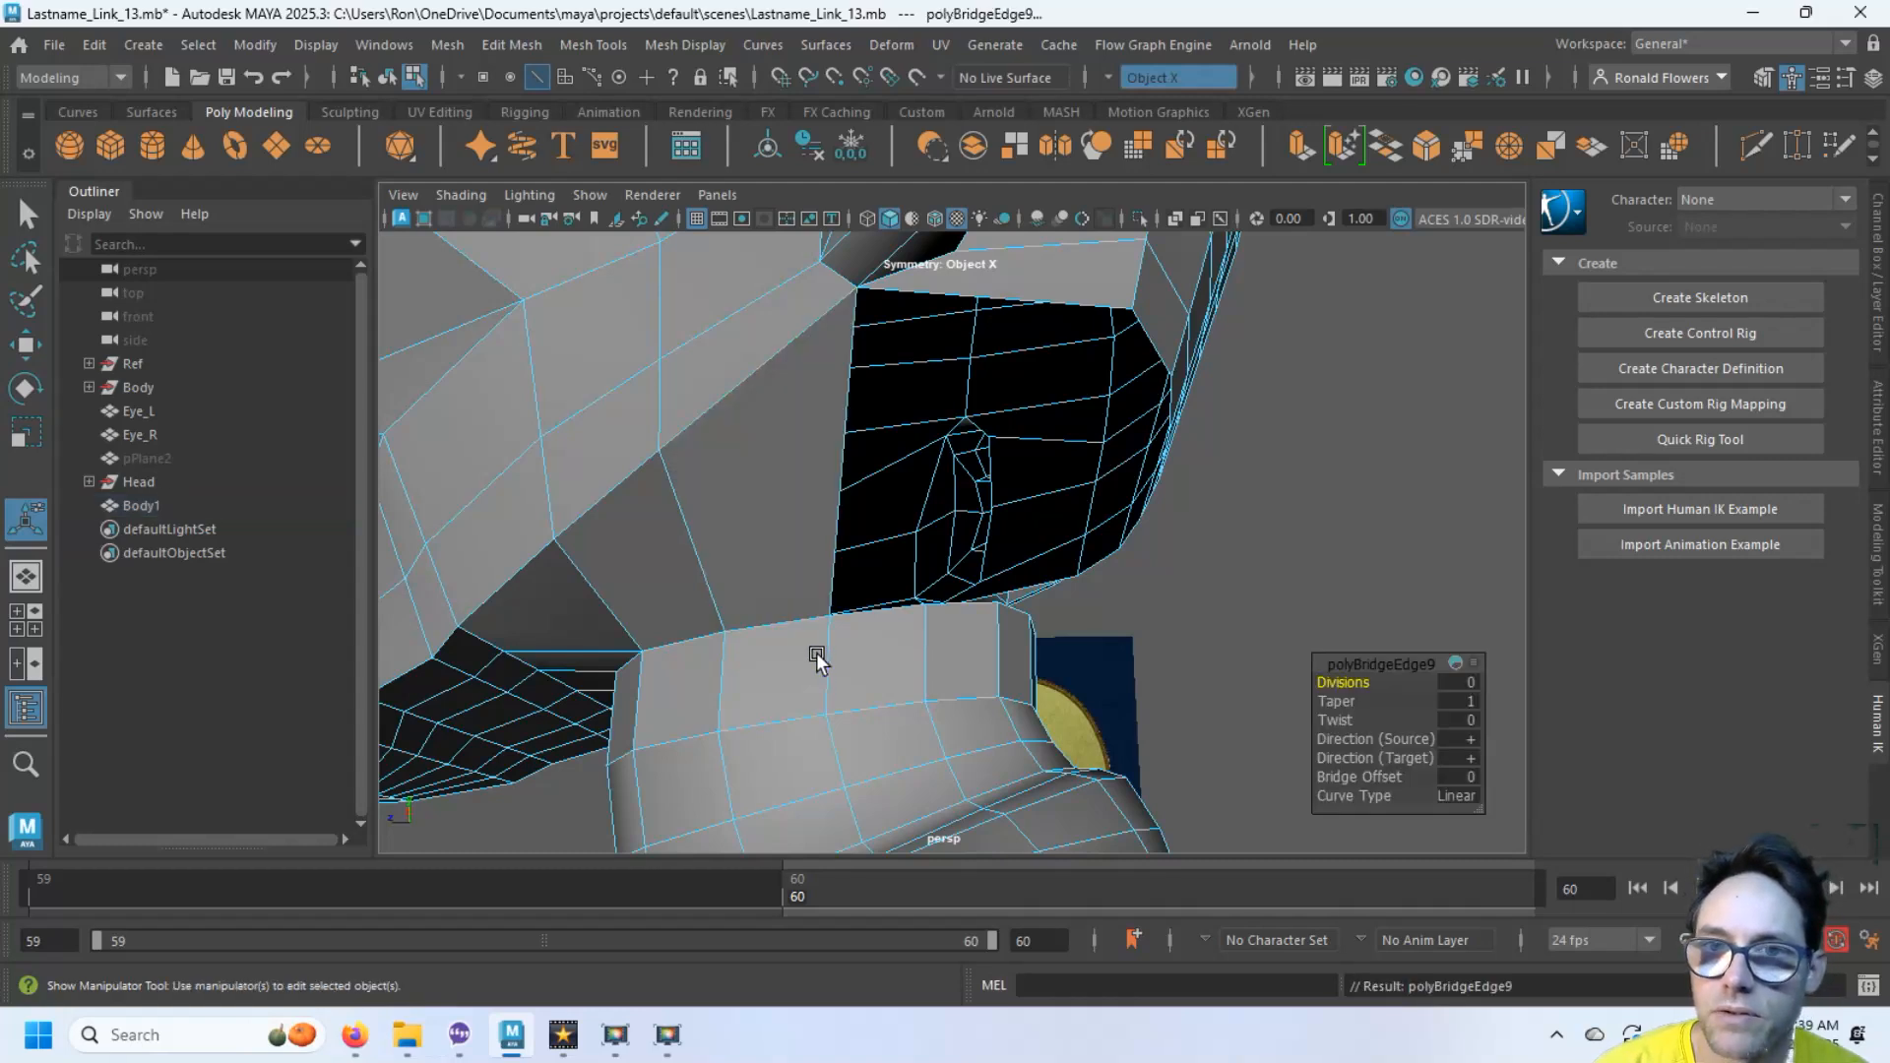
{"action": "left_click", "coordinate": [955, 295]}
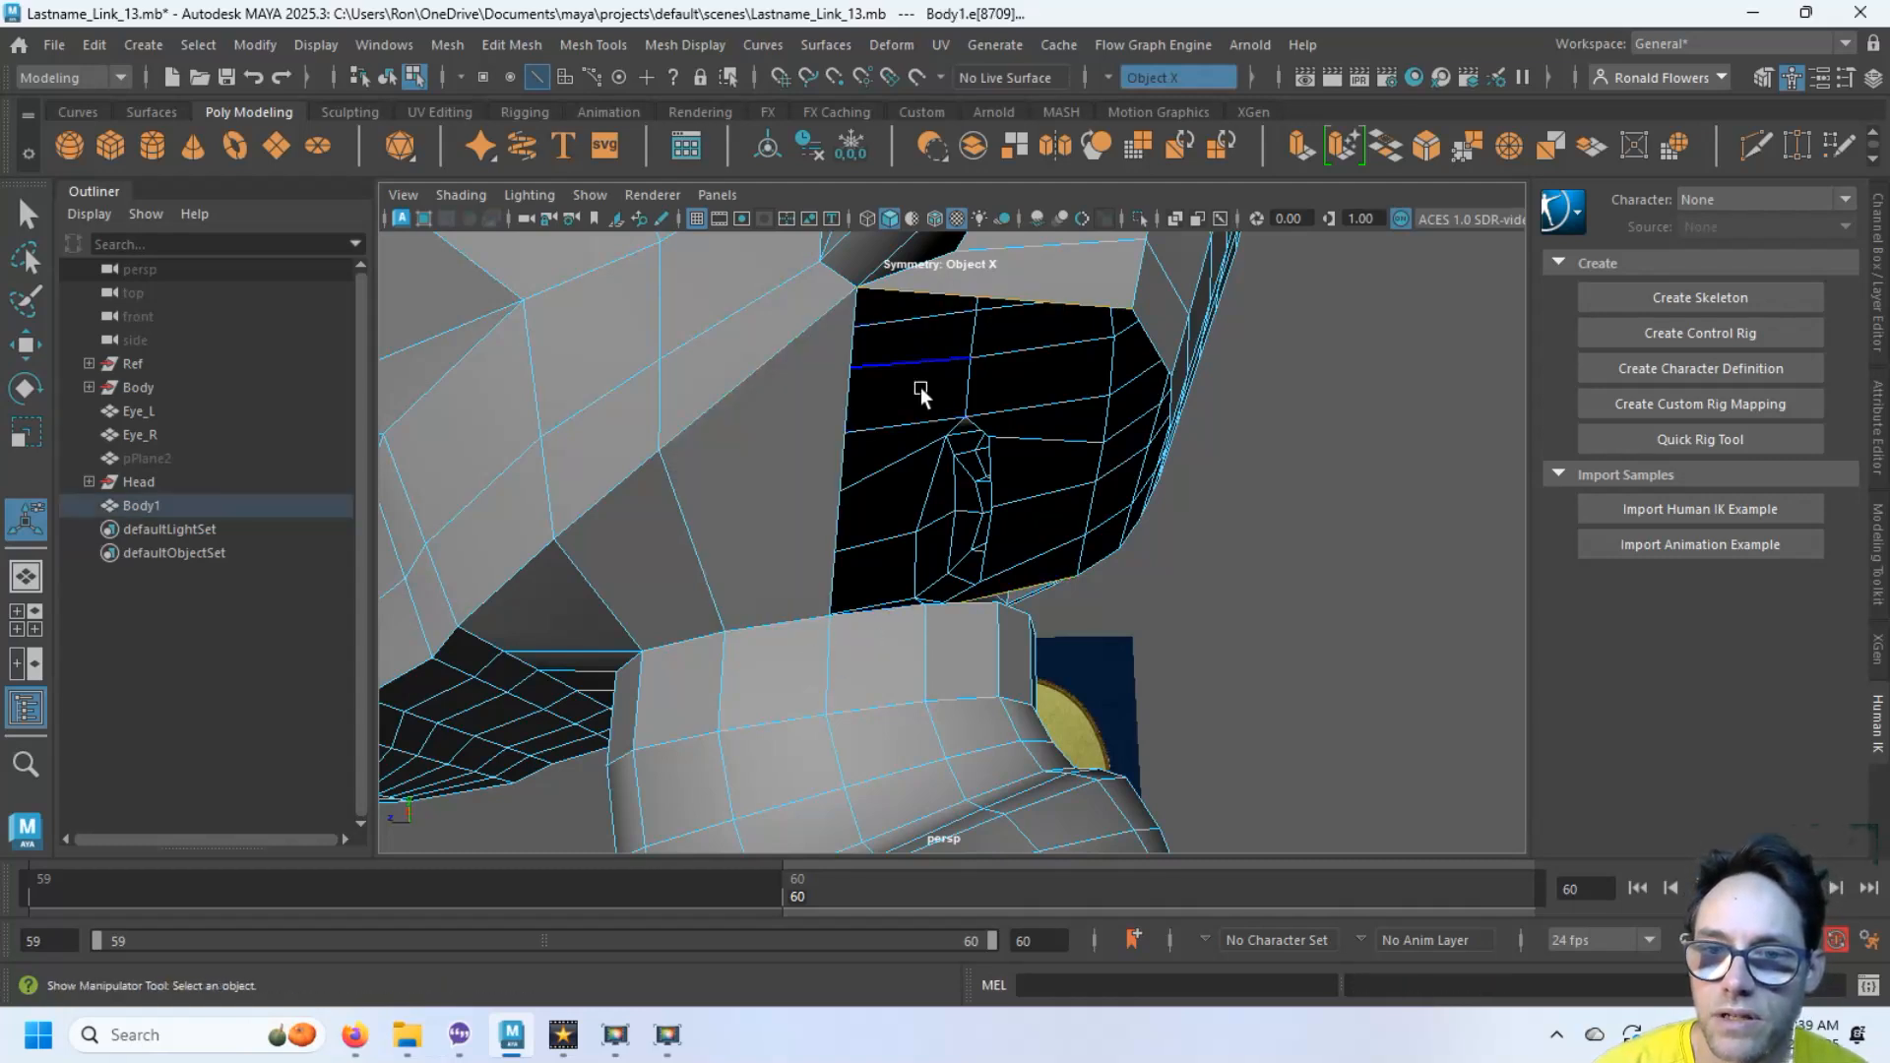
{"action": "left_click", "coordinate": [980, 652], "text": "shift"}
{"action": "key", "text": "g"}
Bridge two more border edges at the rear side of the head to the corresponding neck border edges
{"action": "left_click_drag", "start_coordinate": [954, 603], "coordinate": [763, 598], "text": "alt"}
{"action": "left_click", "coordinate": [716, 347]}
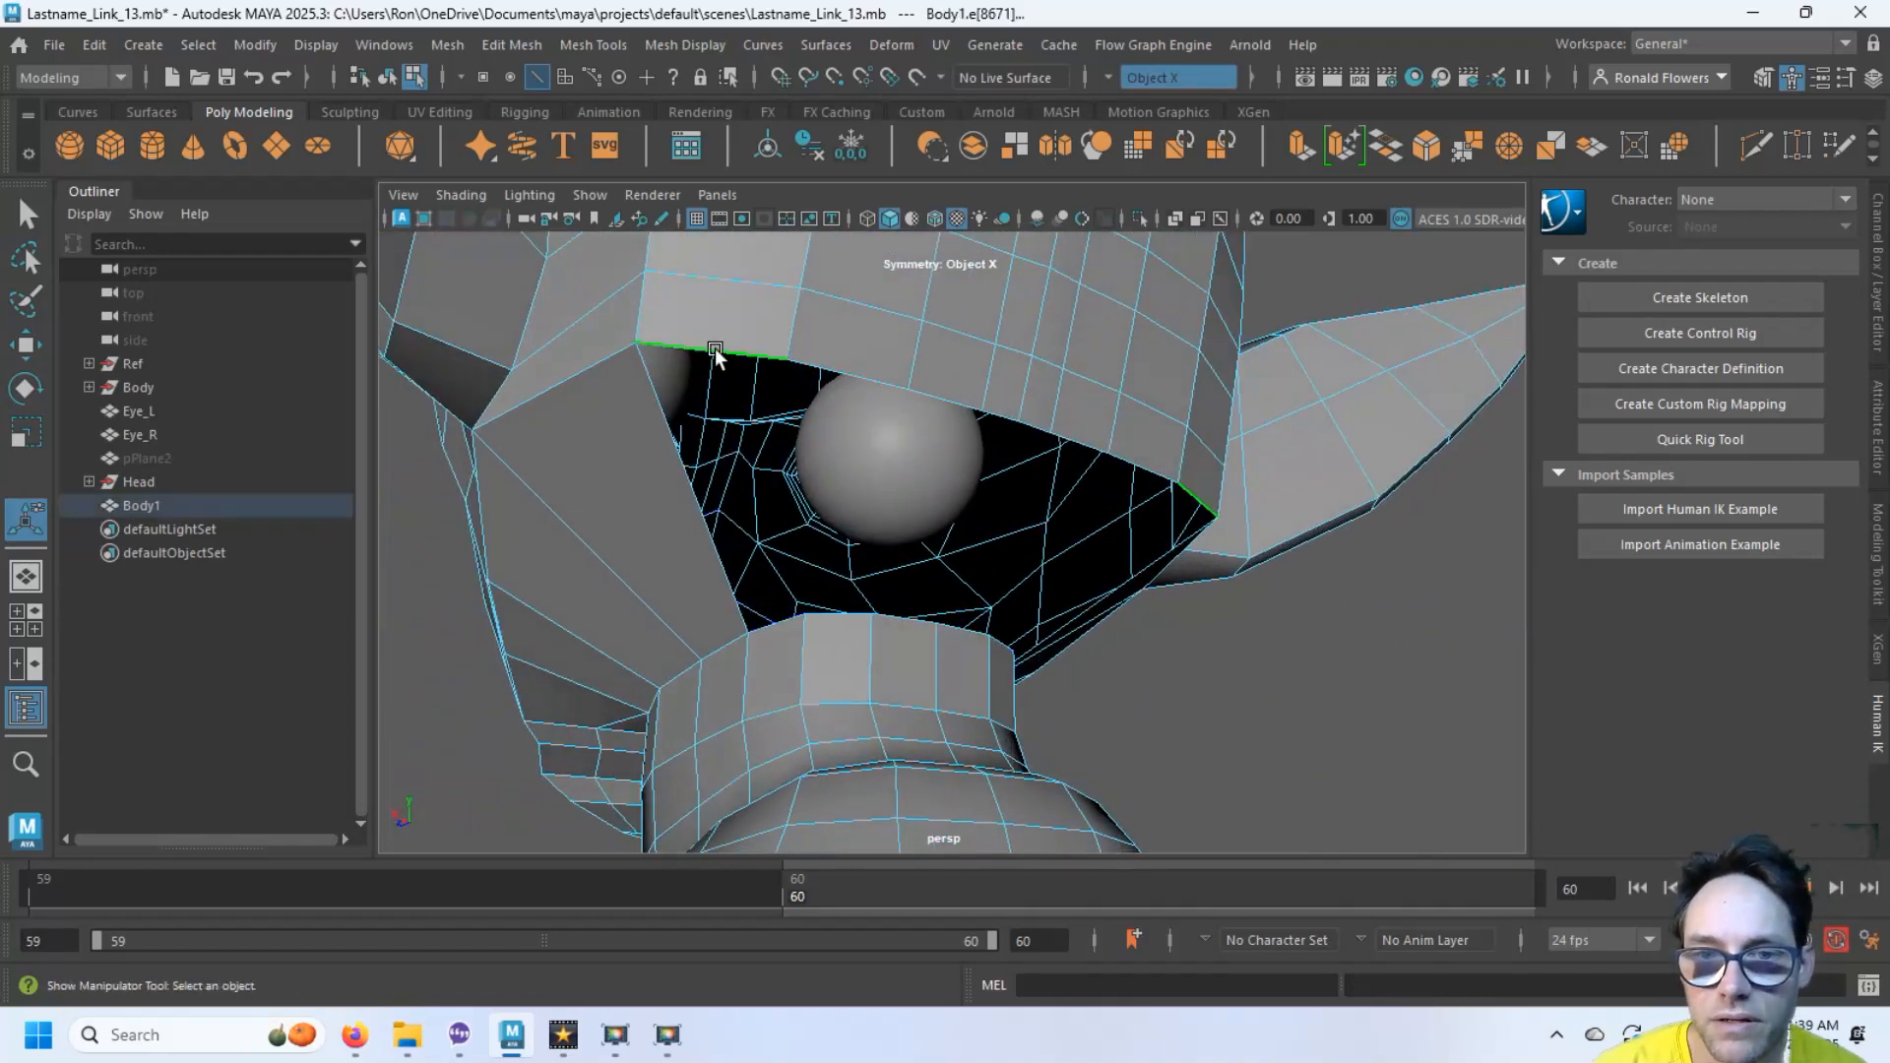
{"action": "left_click", "coordinate": [776, 634], "text": "shift"}
{"action": "key", "text": "g"}
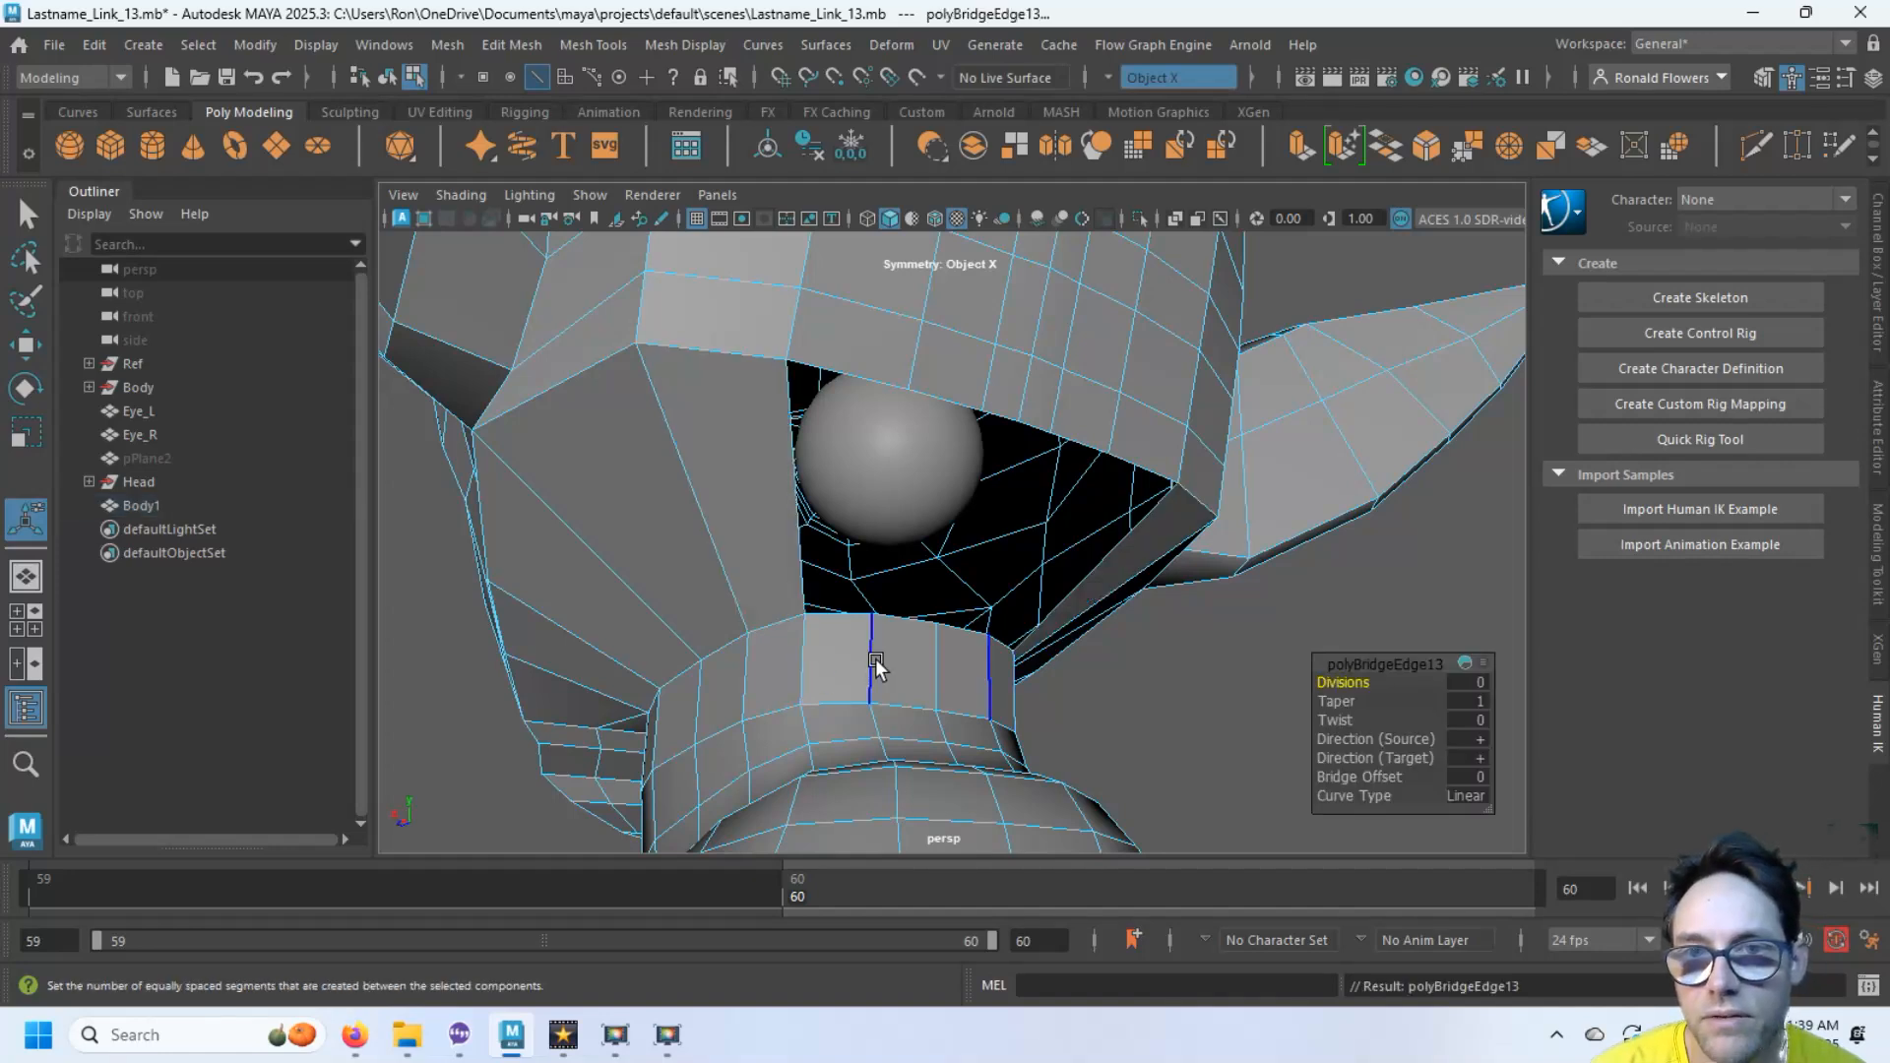
{"action": "left_click", "coordinate": [862, 620]}
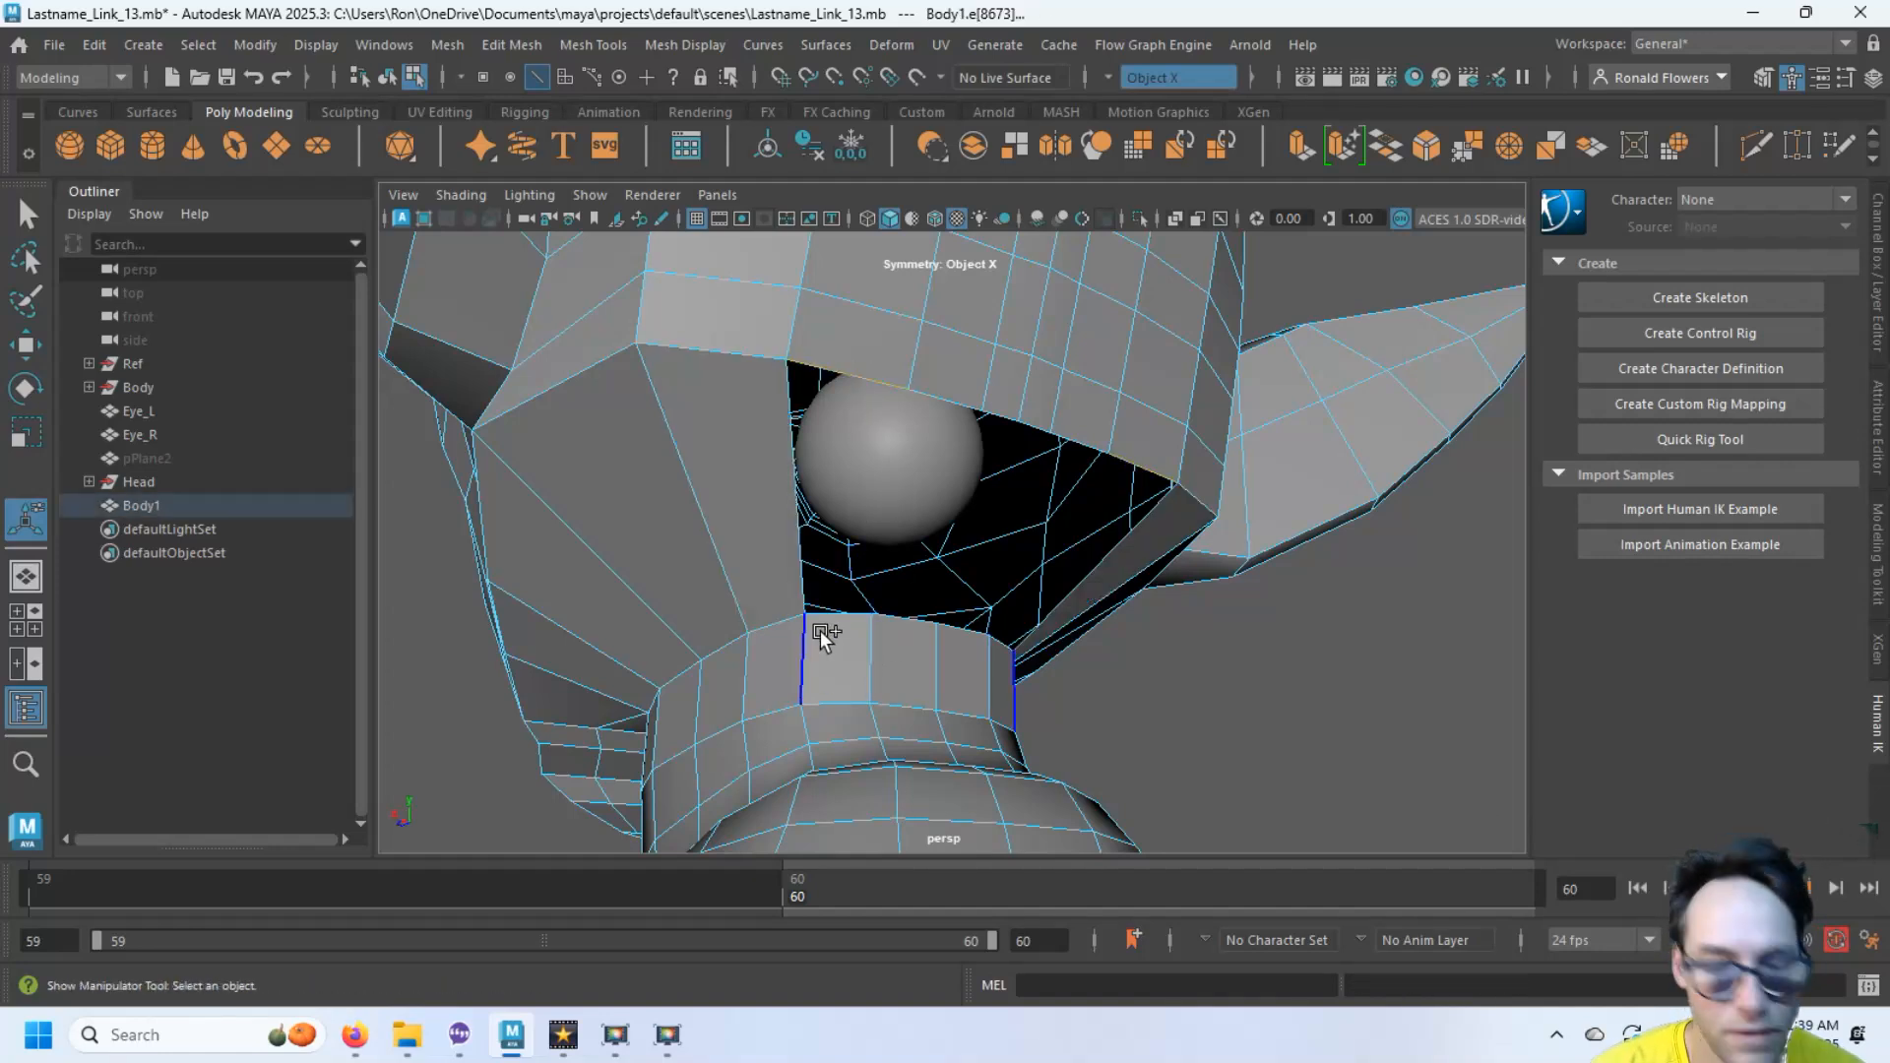
{"action": "left_click", "coordinate": [838, 615]}
{"action": "key", "text": "g"}
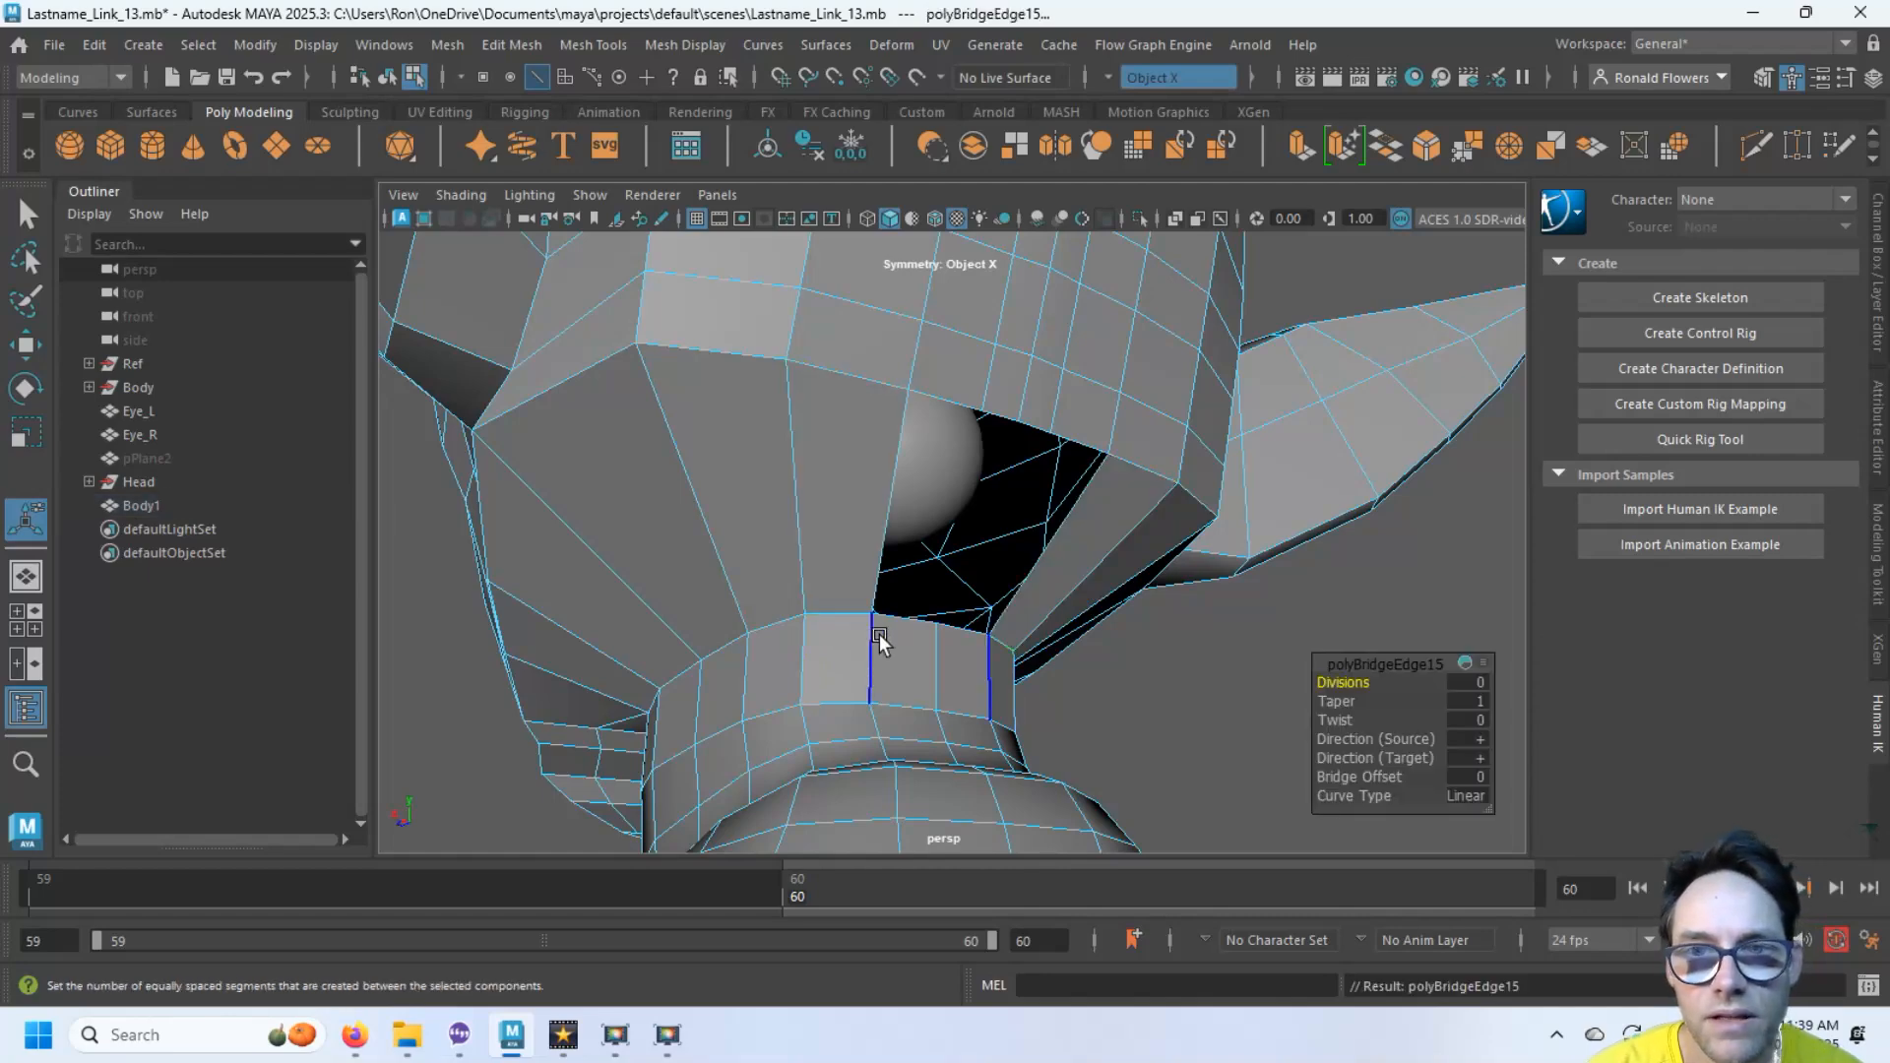
Bridge the head border edges flanking the back centre to the two rear neck edges, leaving the middle head edges unbridged
{"action": "left_click_drag", "start_coordinate": [856, 633], "coordinate": [698, 635], "text": "alt"}
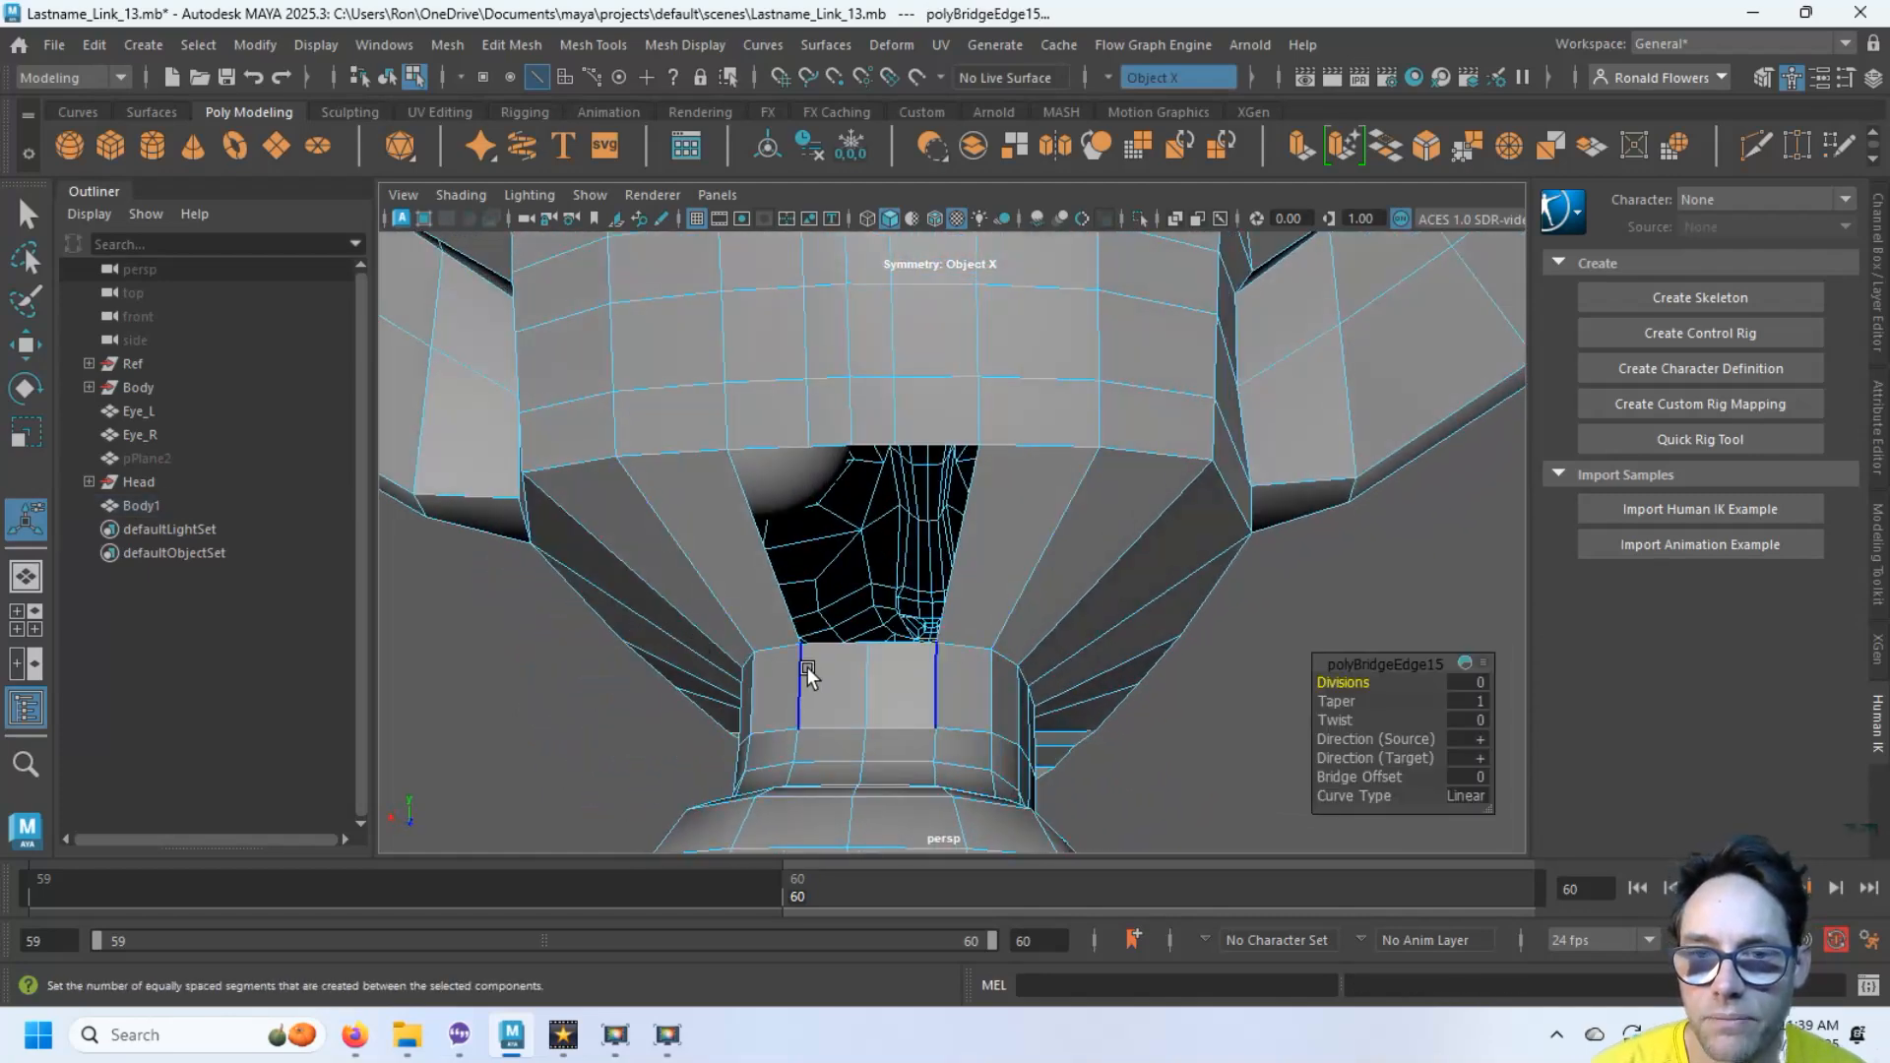
{"action": "left_click_drag", "start_coordinate": [807, 667], "coordinate": [923, 686], "text": "alt"}
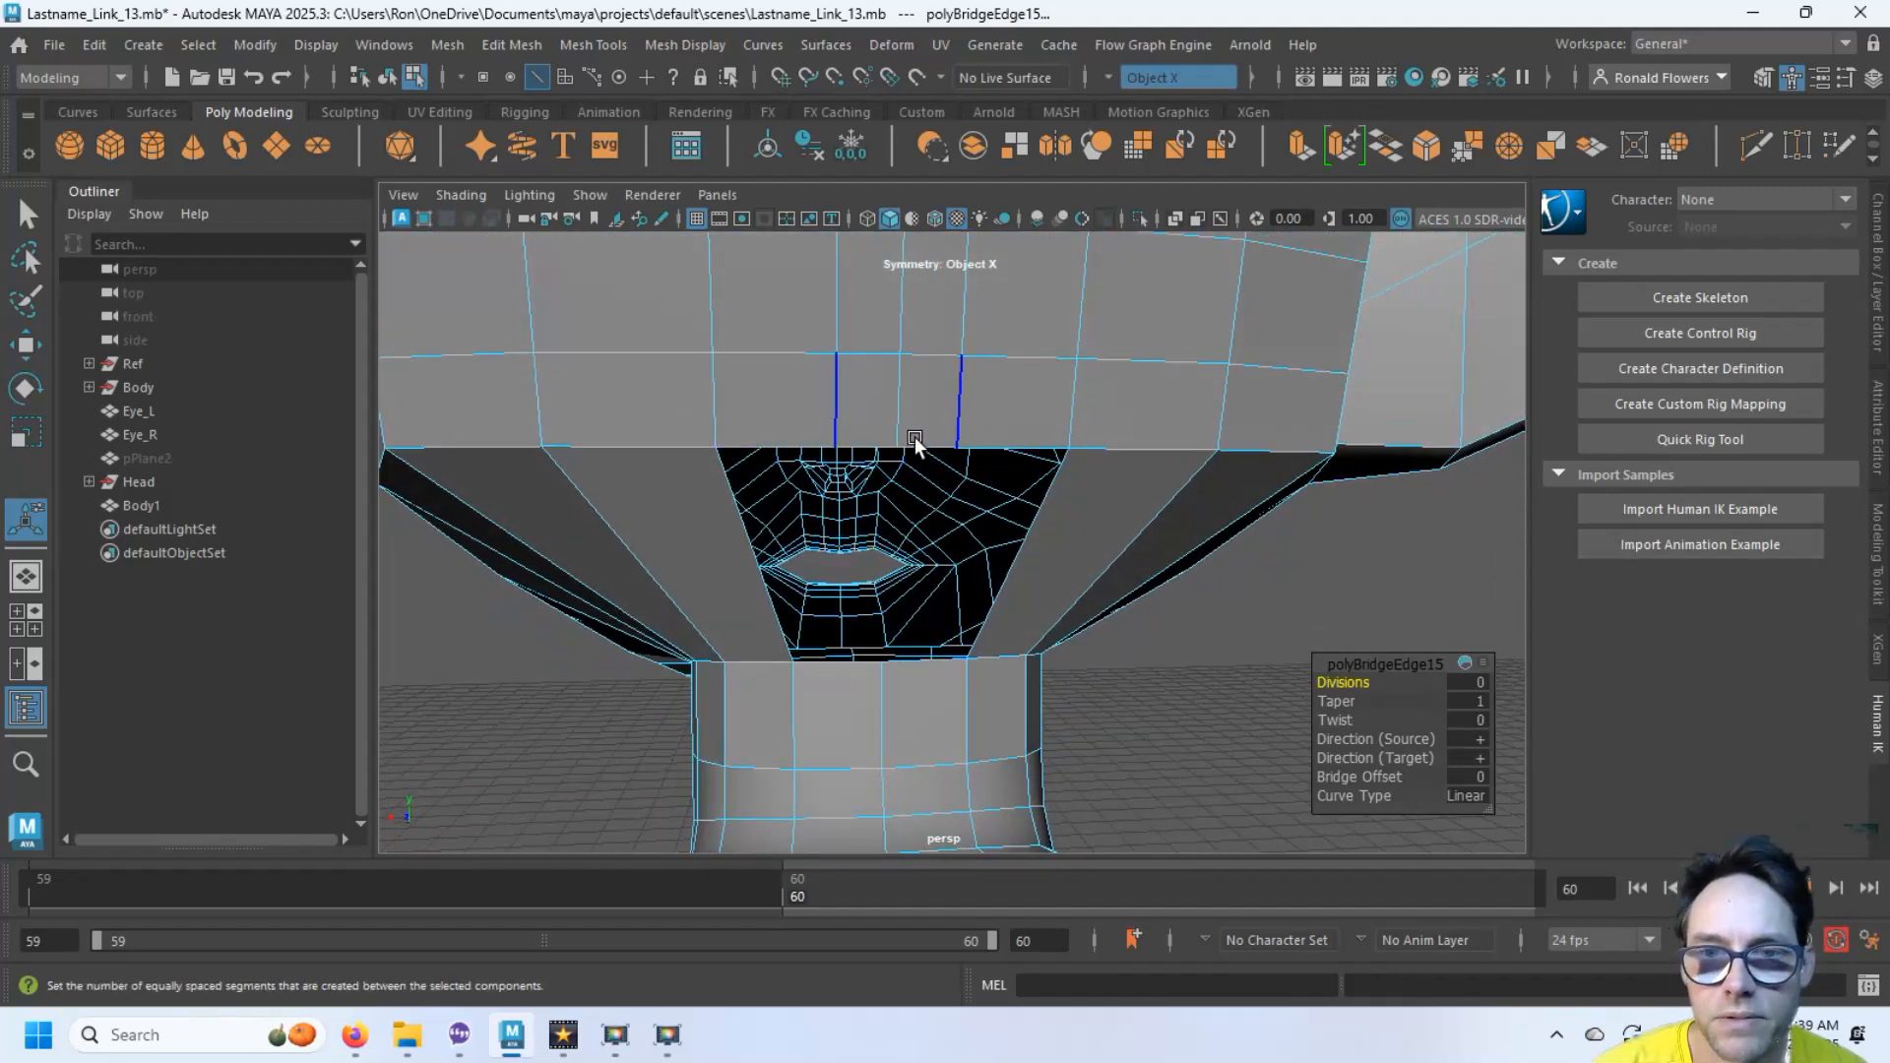
{"action": "left_click_drag", "start_coordinate": [950, 434], "coordinate": [899, 372], "text": "alt"}
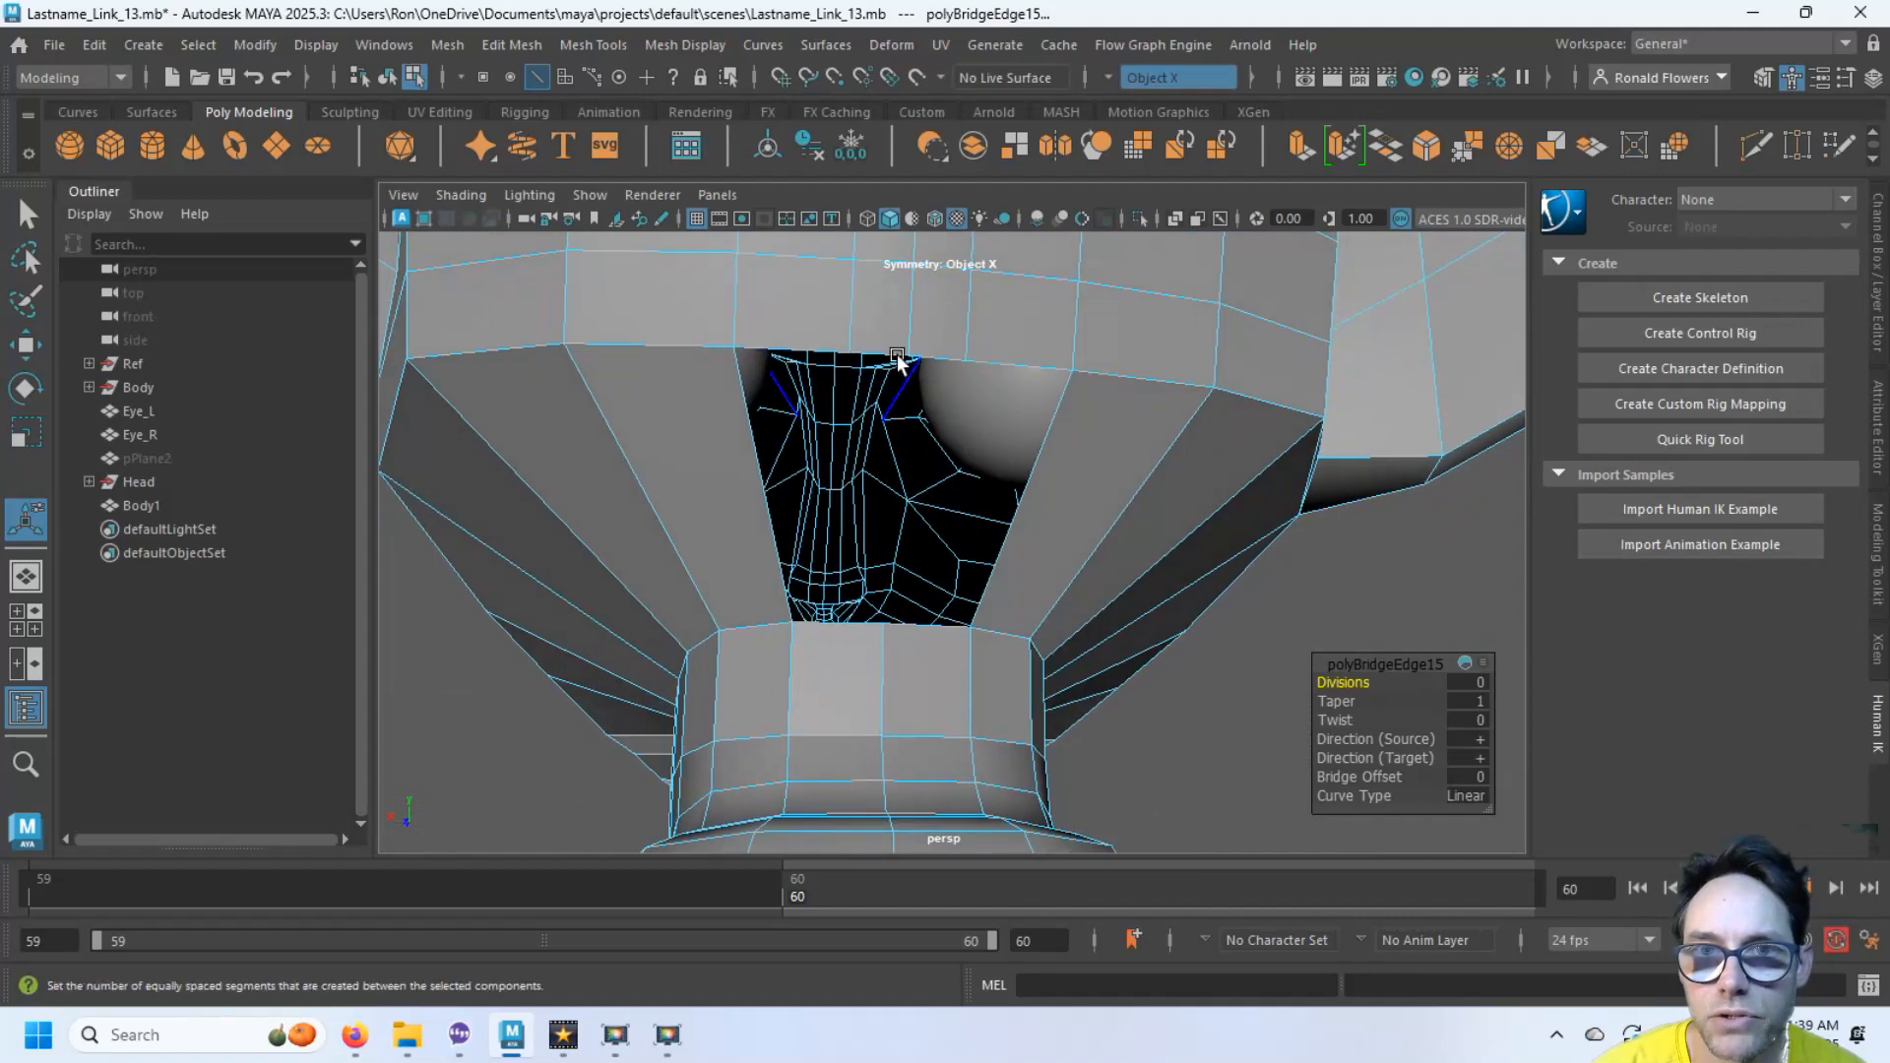
{"action": "left_click", "coordinate": [810, 347]}
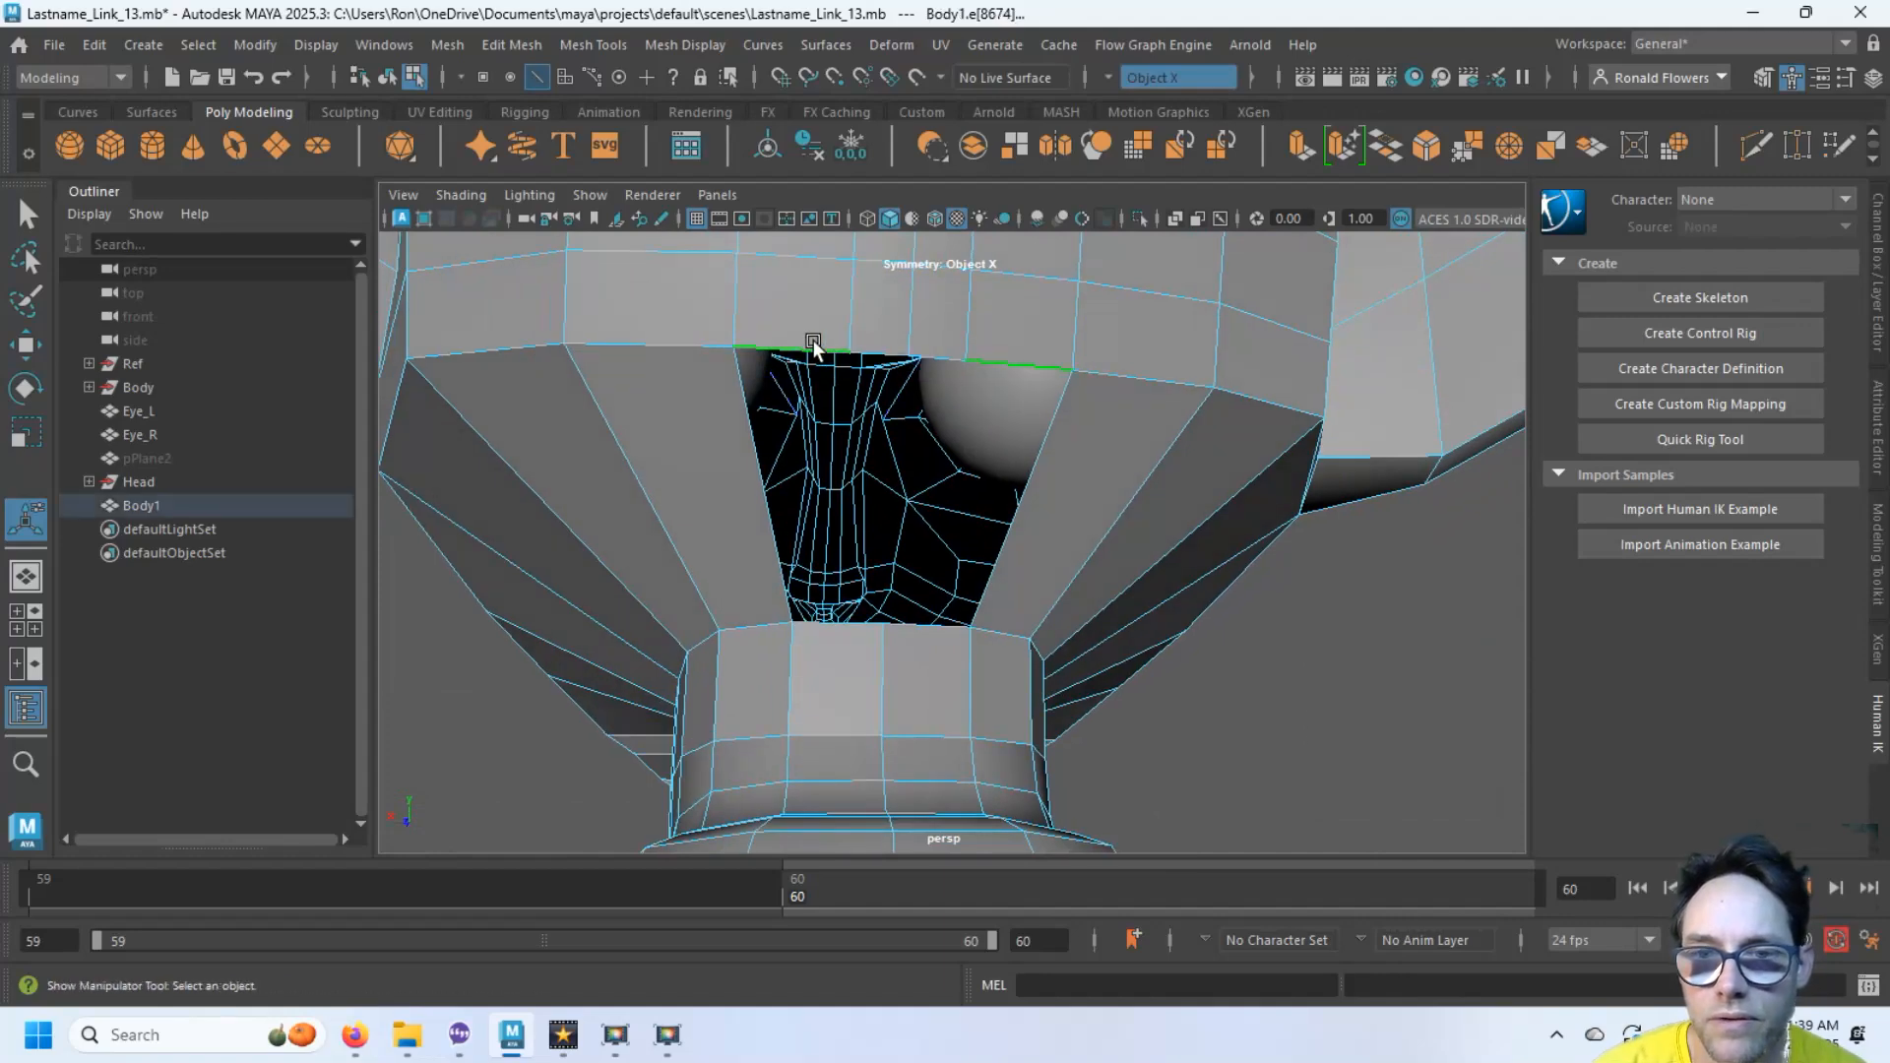
{"action": "left_click", "coordinate": [829, 624], "text": "shift"}
{"action": "key", "text": "g"}
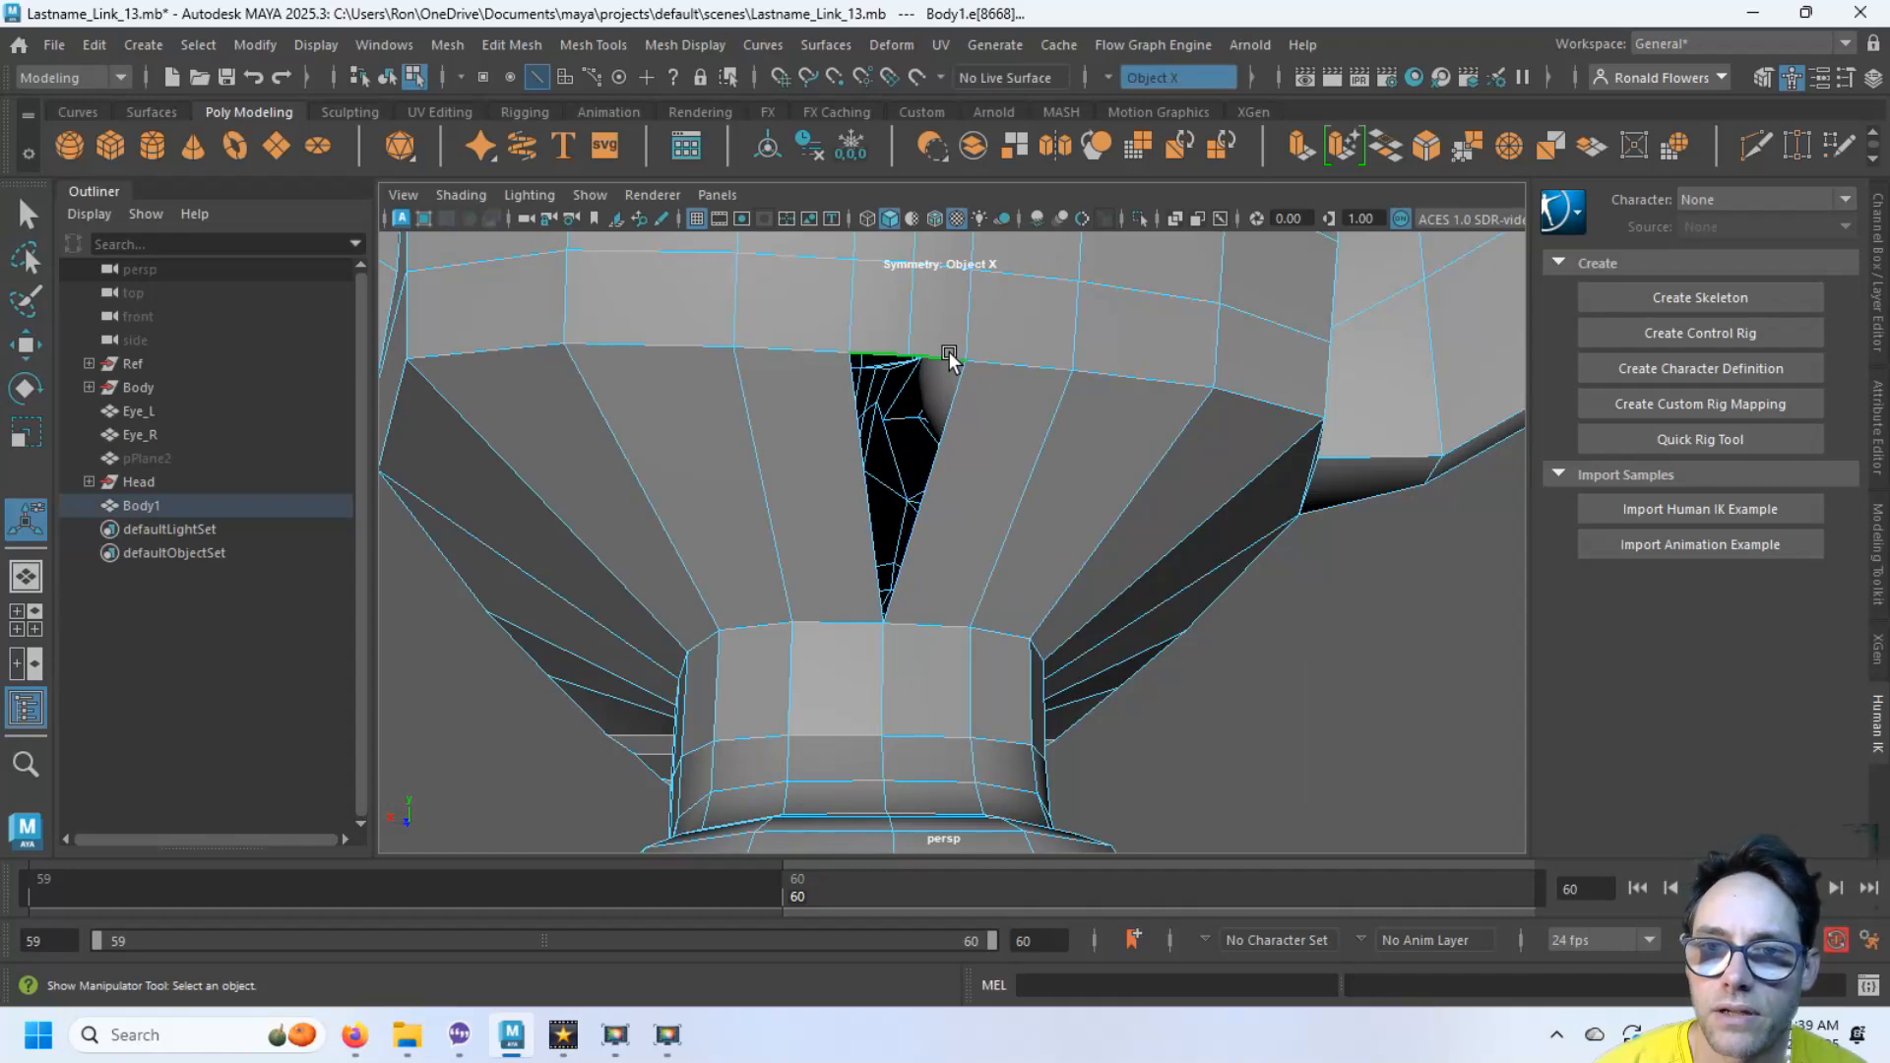
Fill the triangular hole at the back of the neck and cut an edge from its upper middle vertex to its lower tip
{"action": "right_click_drag", "start_coordinate": [951, 358], "coordinate": [959, 662], "text": "shift"}
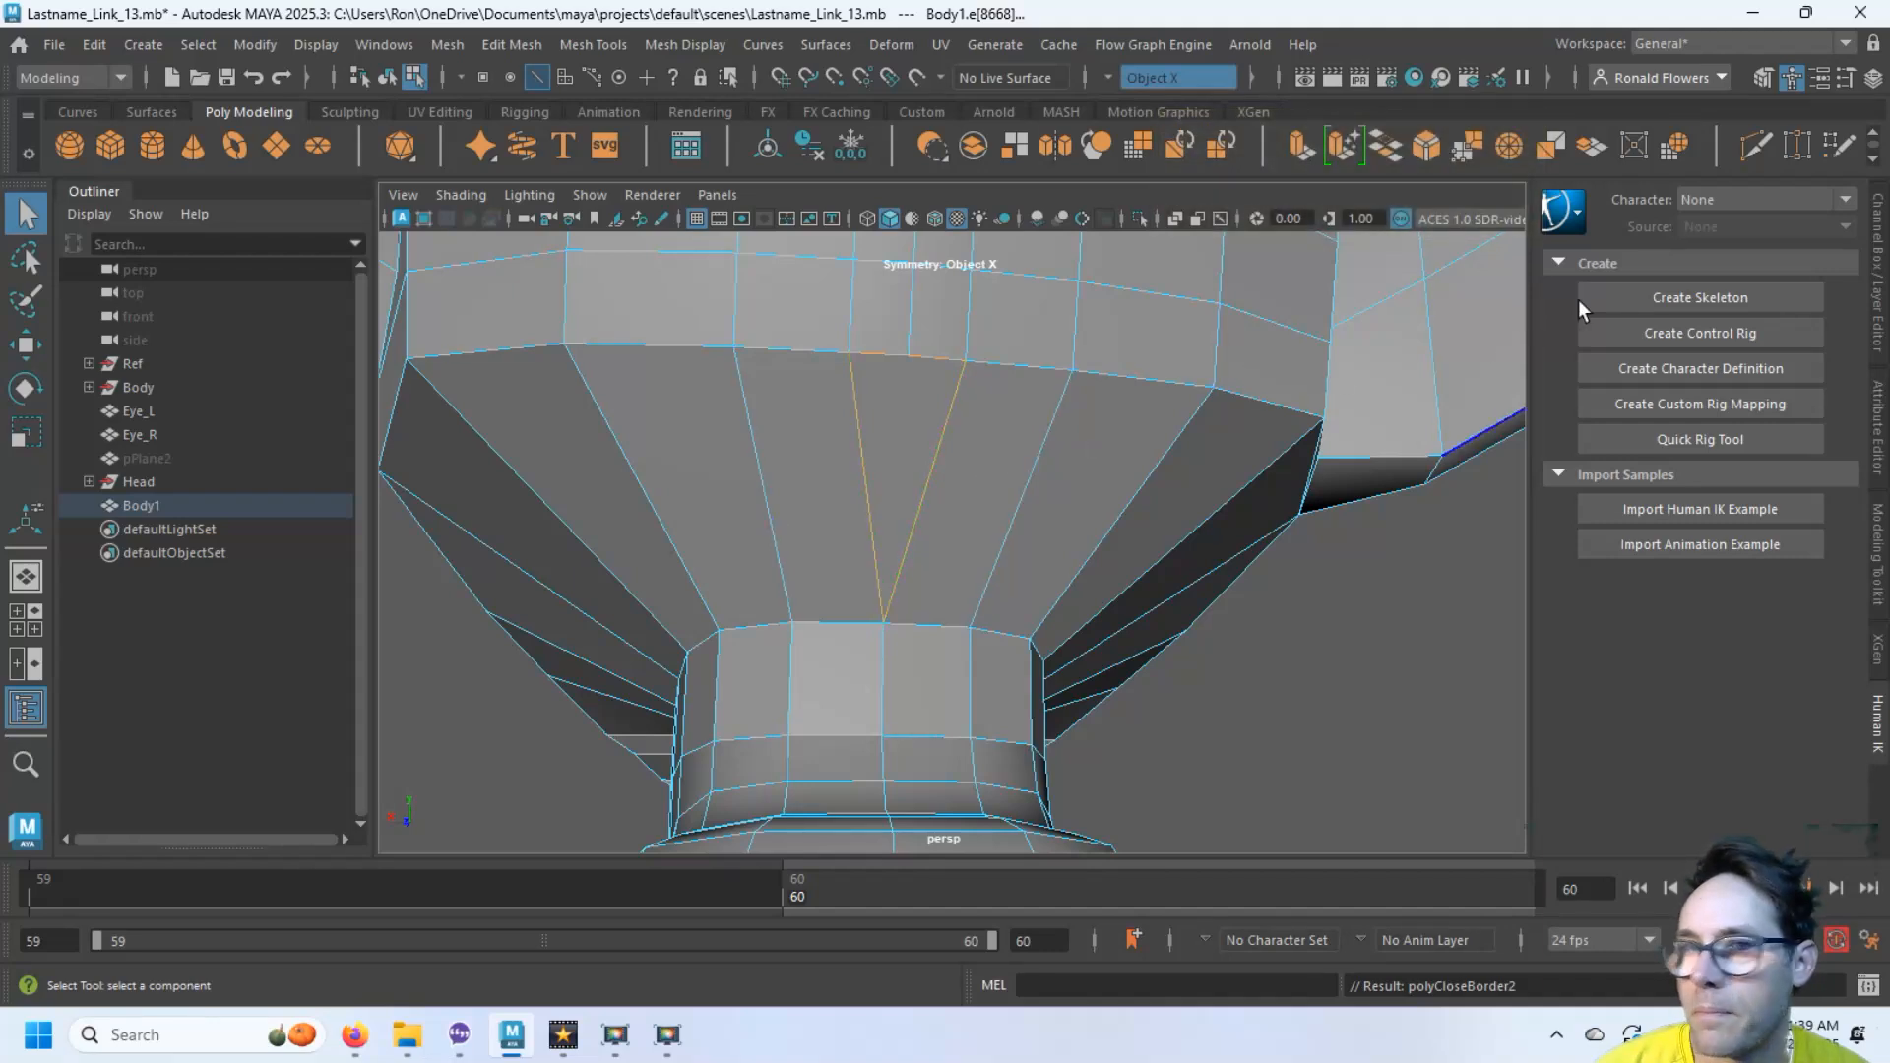
{"action": "left_click", "coordinate": [1748, 145]}
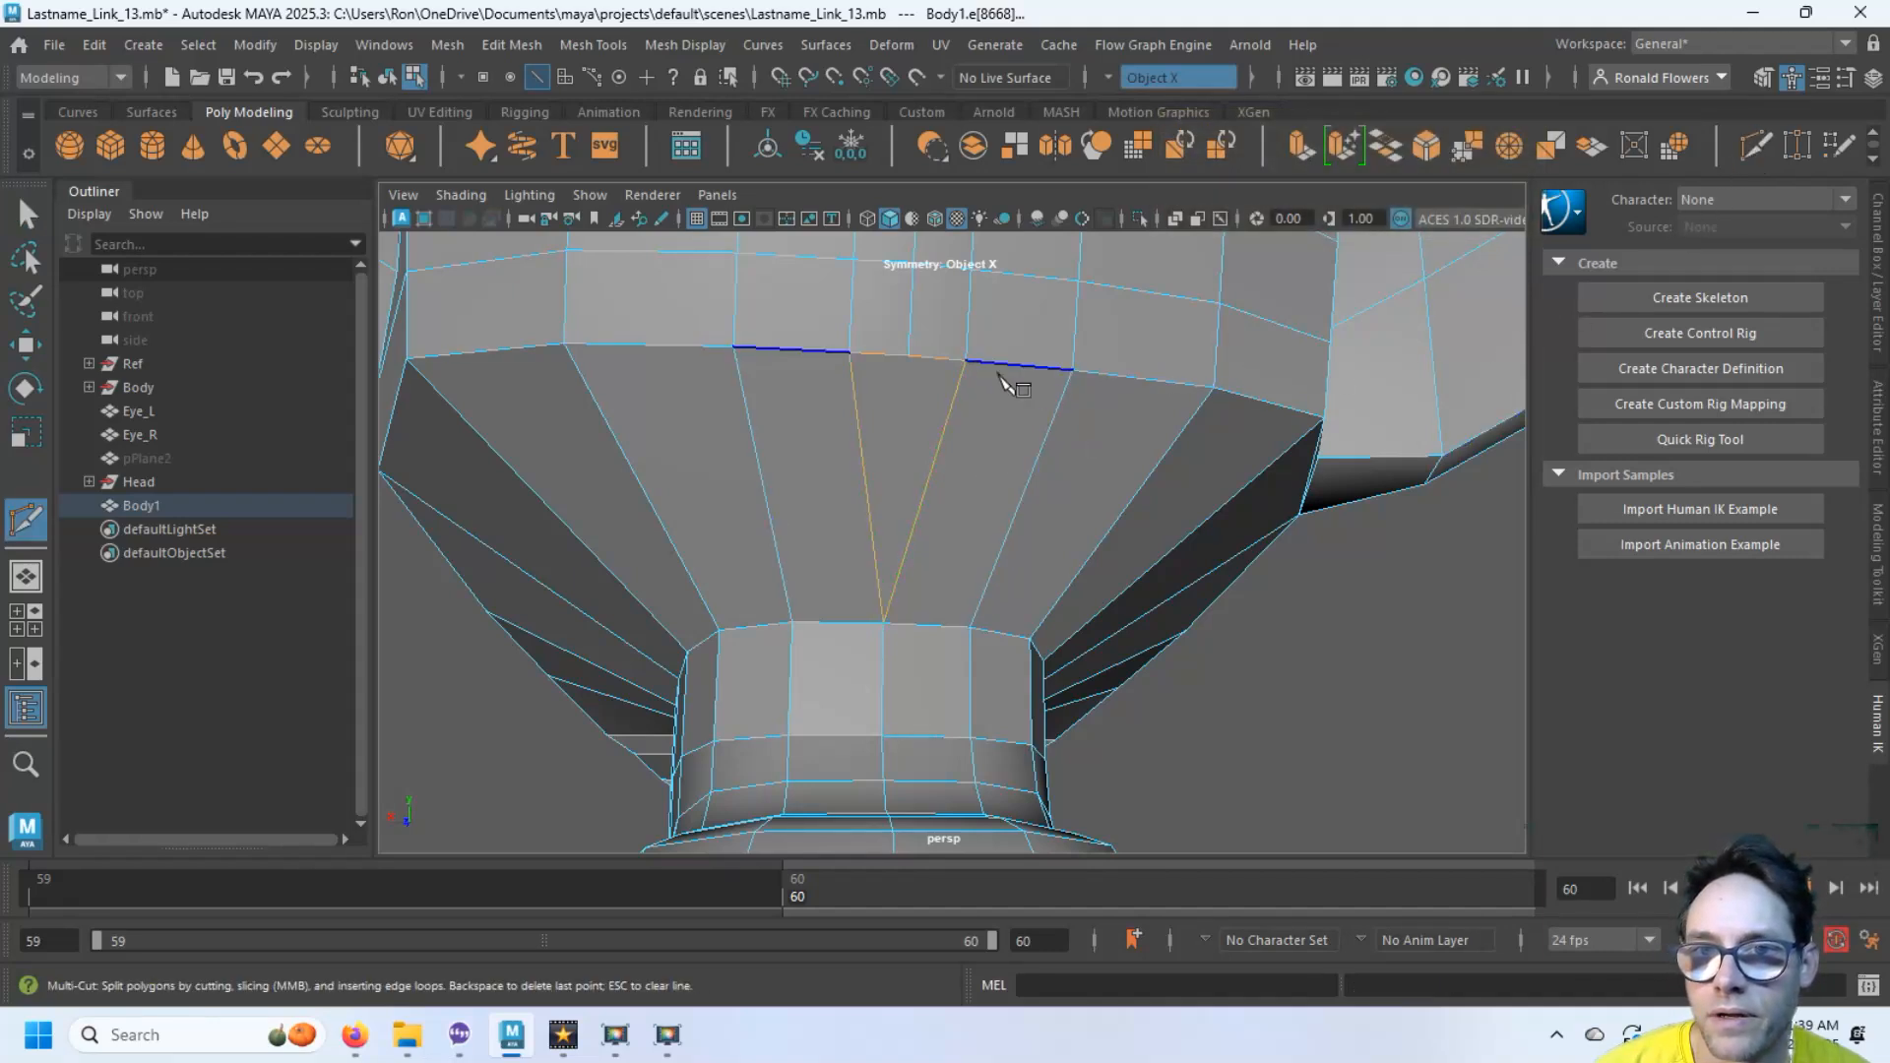
{"action": "left_click", "coordinate": [908, 355]}
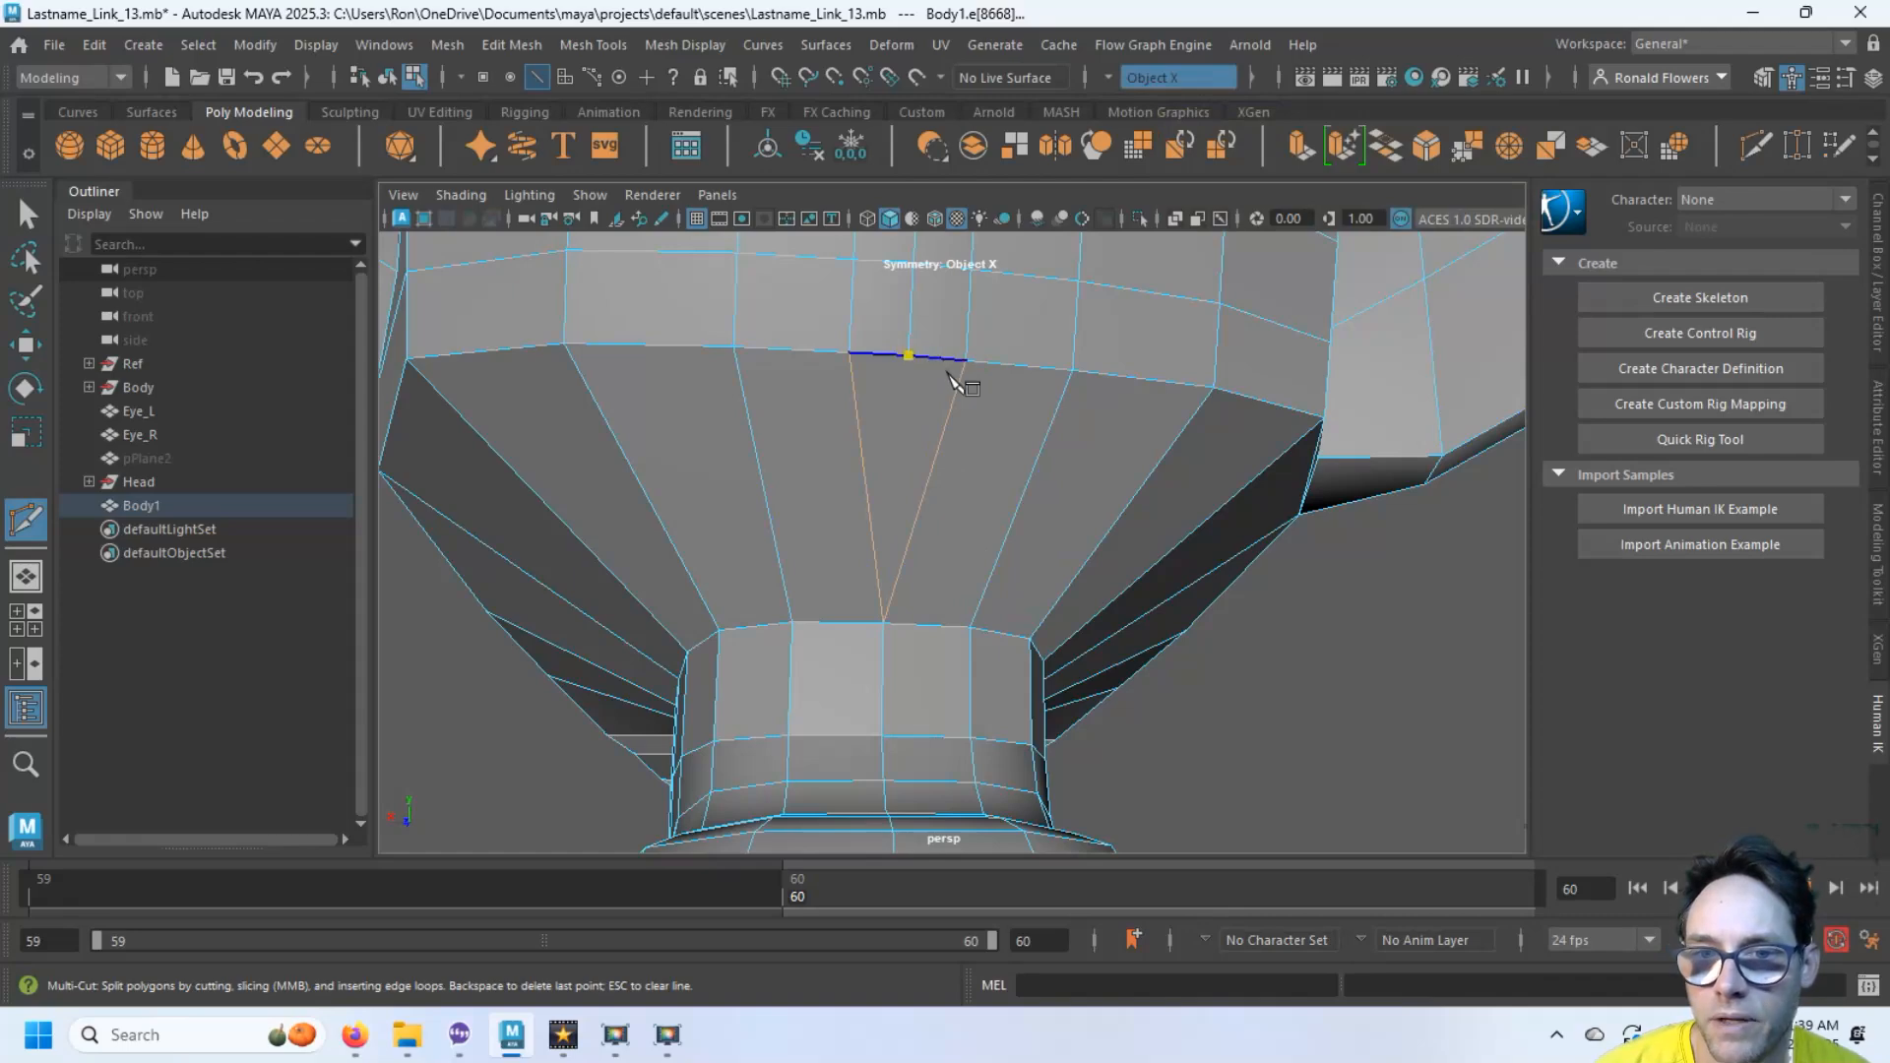
{"action": "left_click", "coordinate": [884, 624]}
{"action": "key", "text": "Return"}
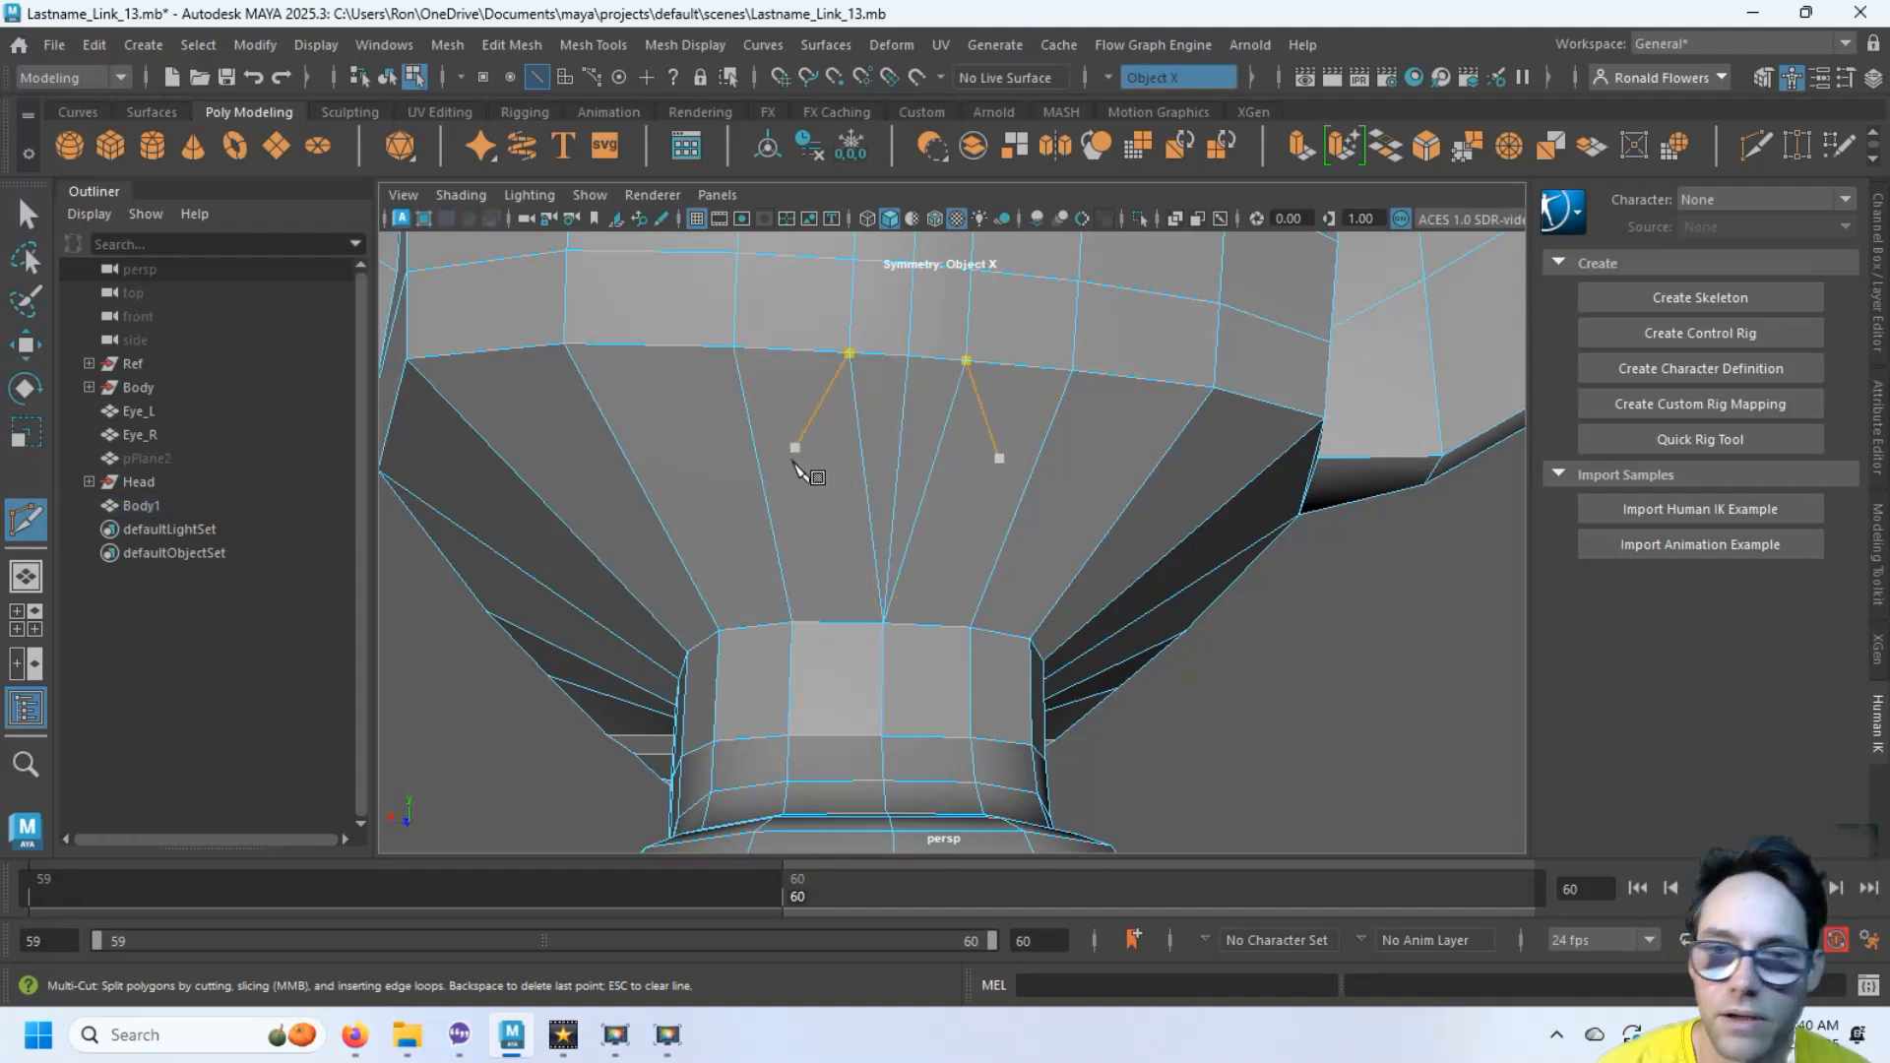
{"action": "mouse_move", "coordinate": [831, 515]}
{"action": "left_mouse_down", "text": "alt"}
{"action": "mouse_move", "coordinate": [924, 476]}
{"action": "mouse_move", "coordinate": [907, 511]}
{"action": "mouse_move", "coordinate": [692, 527]}
{"action": "mouse_move", "coordinate": [965, 511]}
{"action": "mouse_move", "coordinate": [1020, 489]}
{"action": "mouse_move", "coordinate": [940, 504]}
{"action": "mouse_move", "coordinate": [1054, 493]}
{"action": "mouse_move", "coordinate": [1059, 476]}
{"action": "mouse_move", "coordinate": [928, 511]}
{"action": "mouse_move", "coordinate": [967, 509]}
{"action": "mouse_move", "coordinate": [953, 519]}
{"action": "mouse_move", "coordinate": [739, 540]}
{"action": "mouse_move", "coordinate": [836, 541]}
{"action": "left_mouse_up", "text": "alt"}
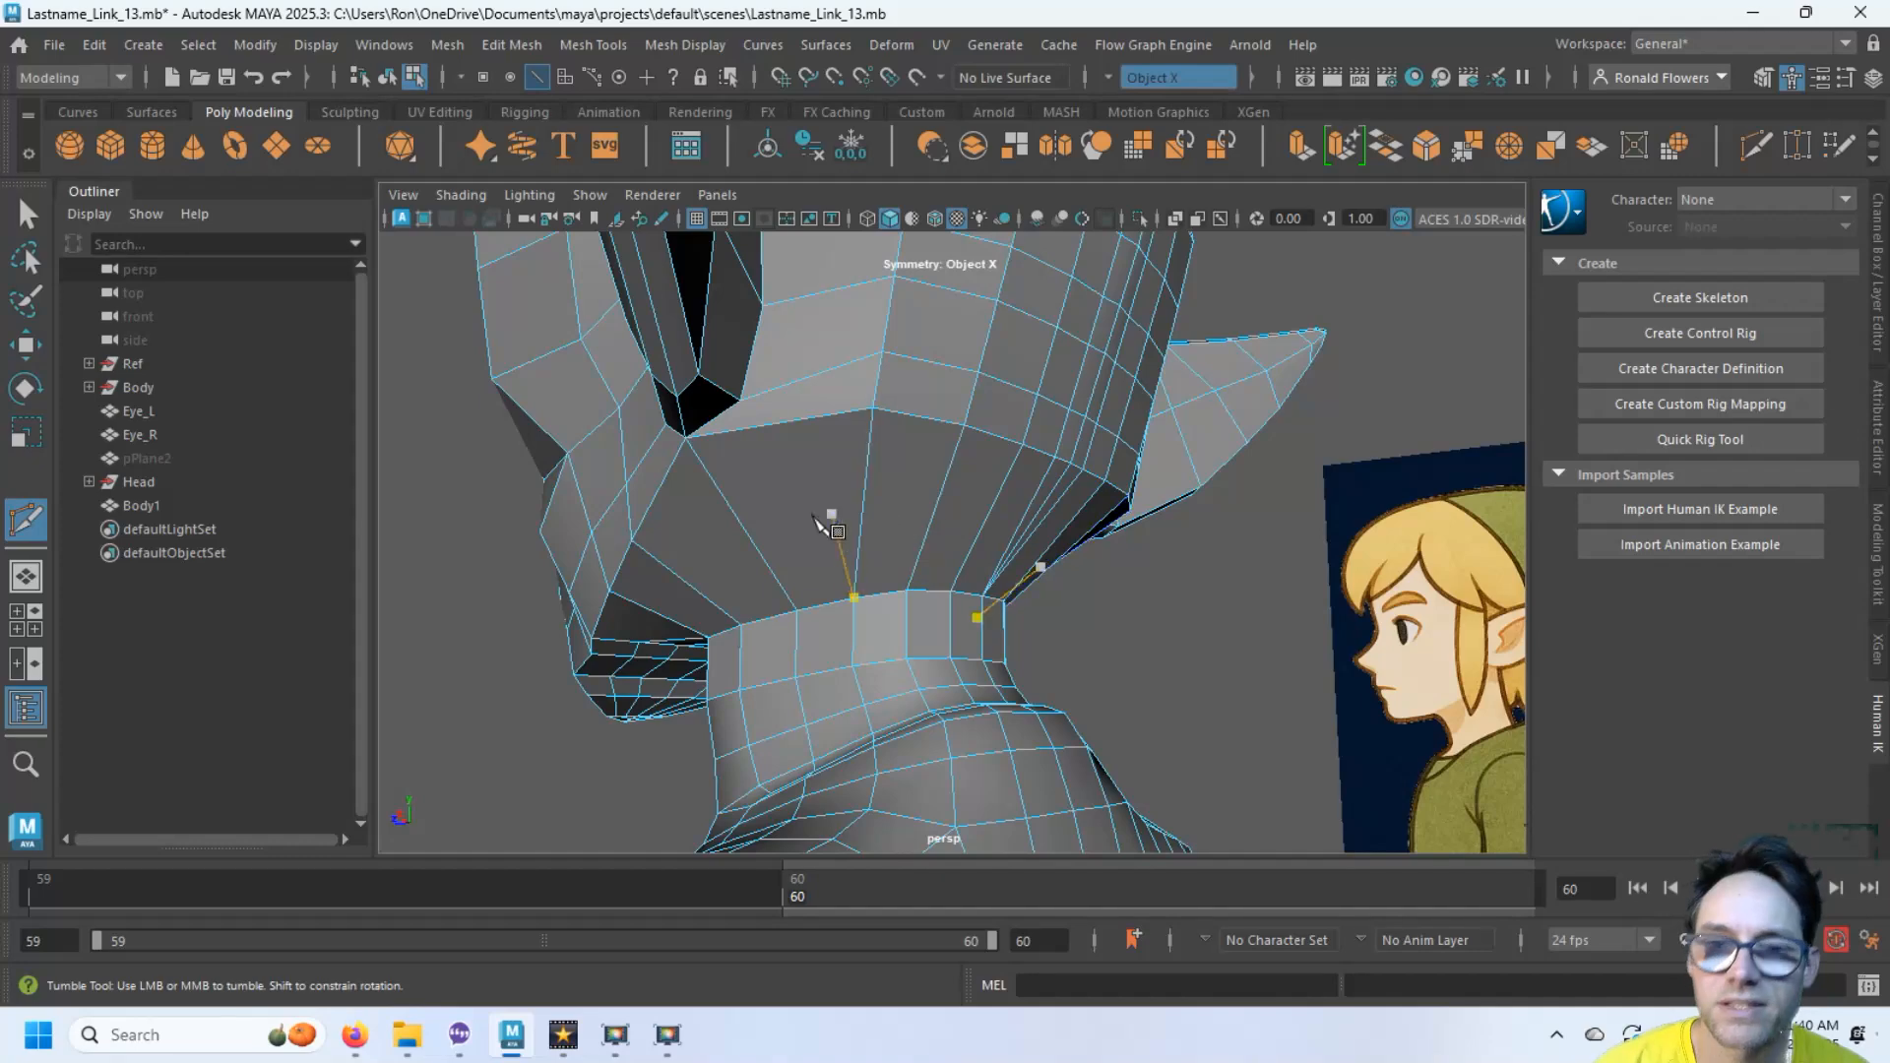
Start a symmetric Multi-Cut at the jaw-underside vertex beside the neck and run it across the midpoints of the side head-to-neck edges
{"action": "left_click_drag", "start_coordinate": [830, 515], "coordinate": [827, 413], "text": "alt"}
{"action": "scroll", "coordinate": [982, 511], "scroll_direction": "up", "scroll_amount": 3}
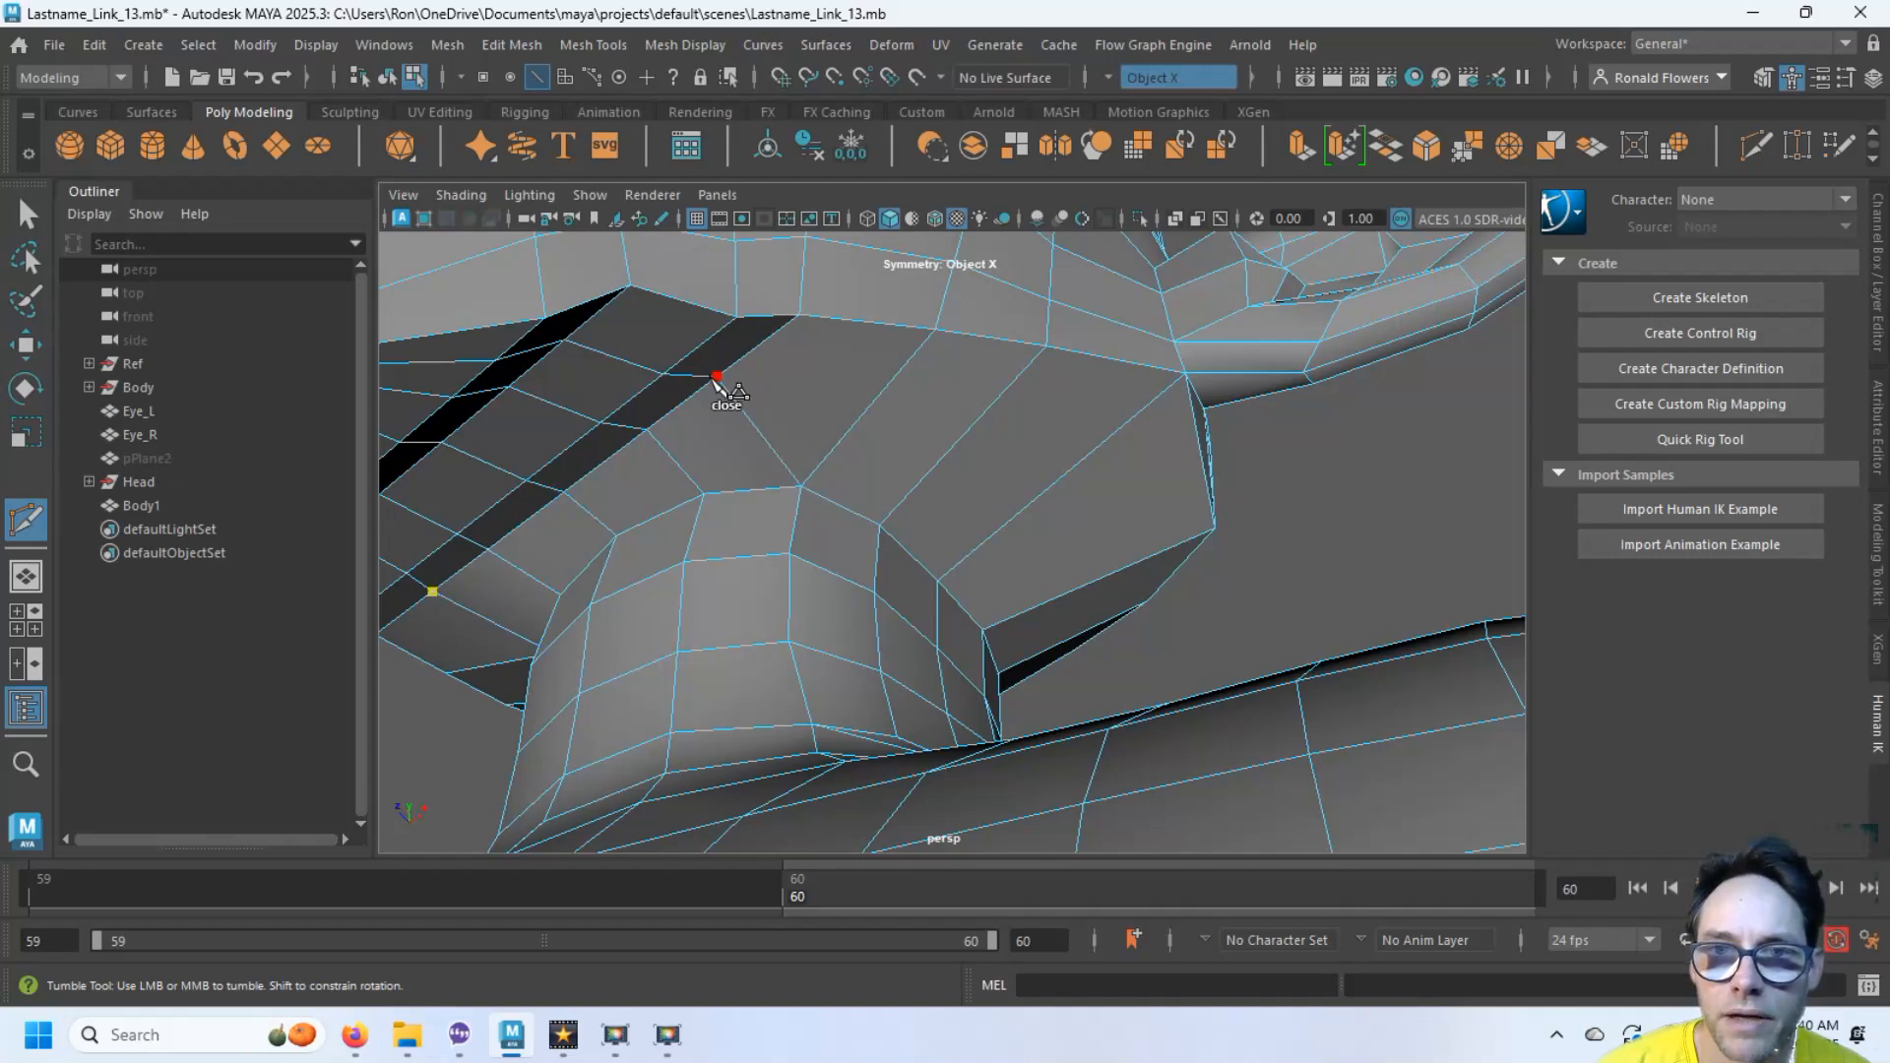
{"action": "left_click", "coordinate": [881, 403]}
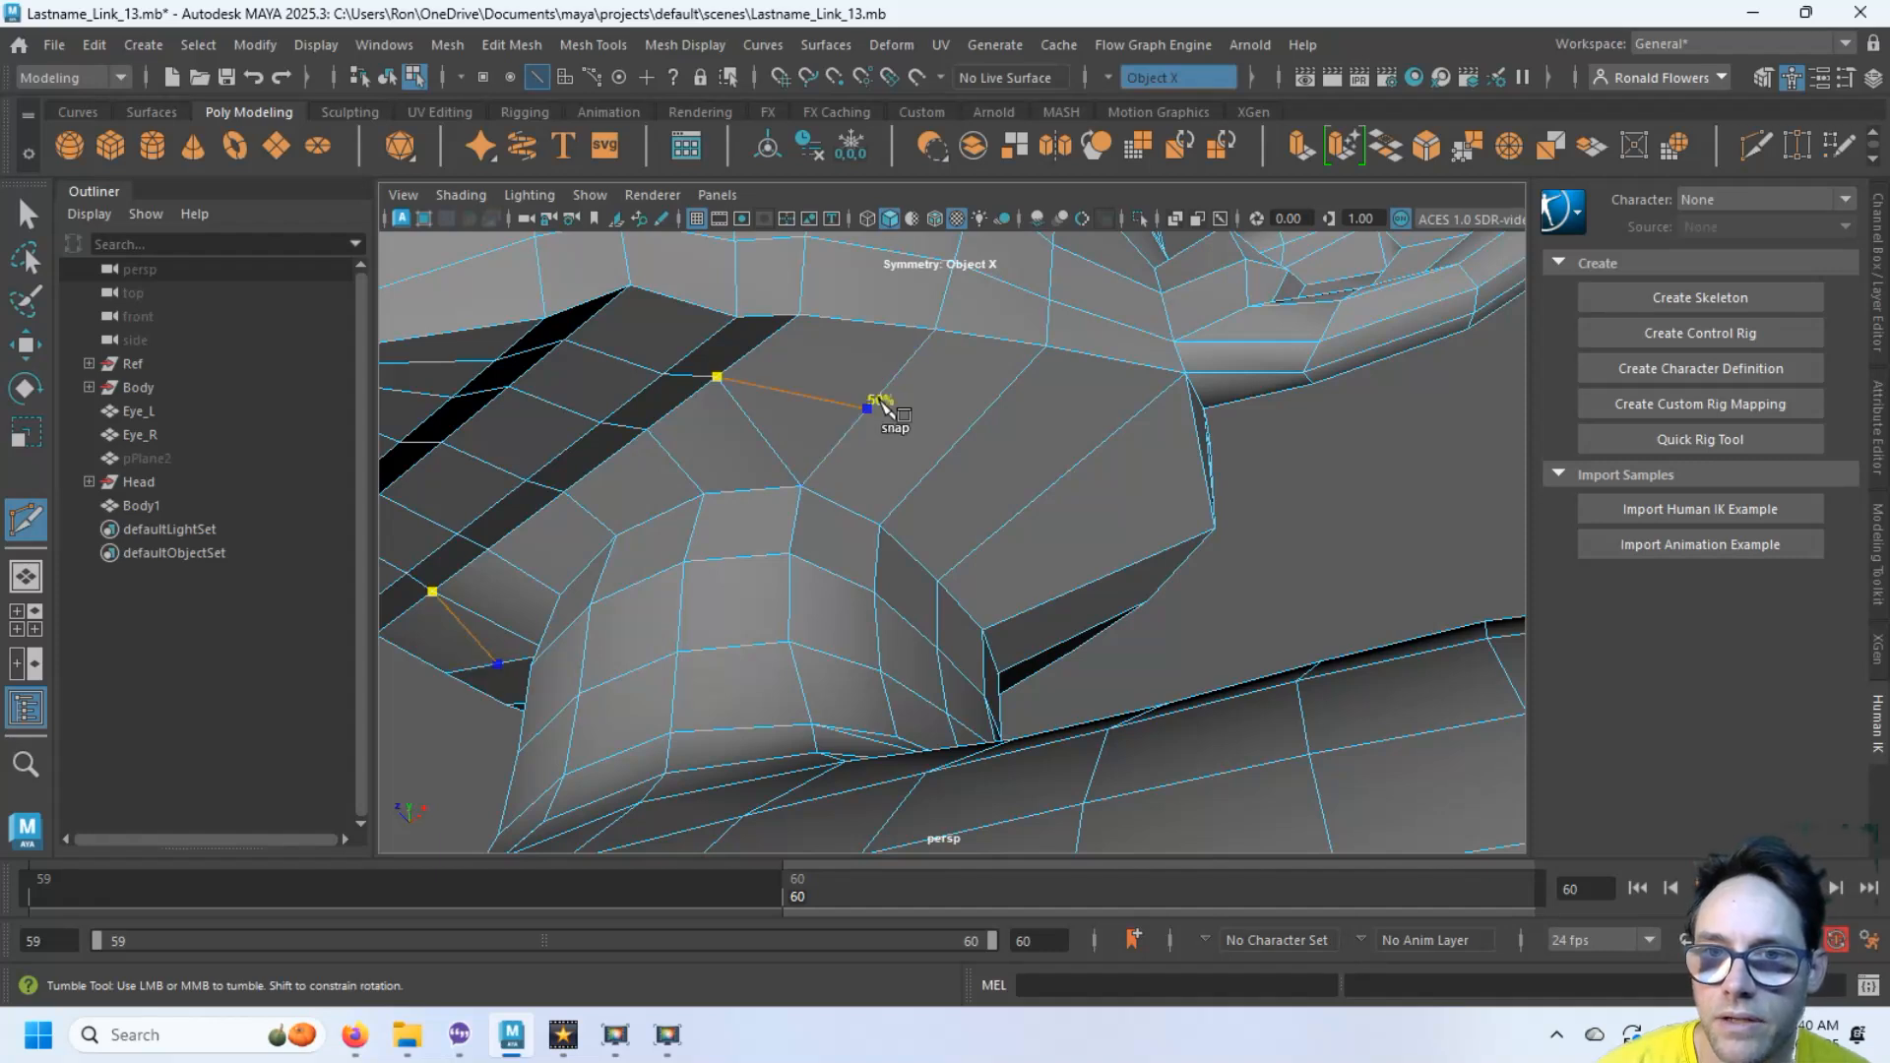
{"action": "left_click", "coordinate": [962, 435]}
{"action": "left_click", "coordinate": [1046, 482]}
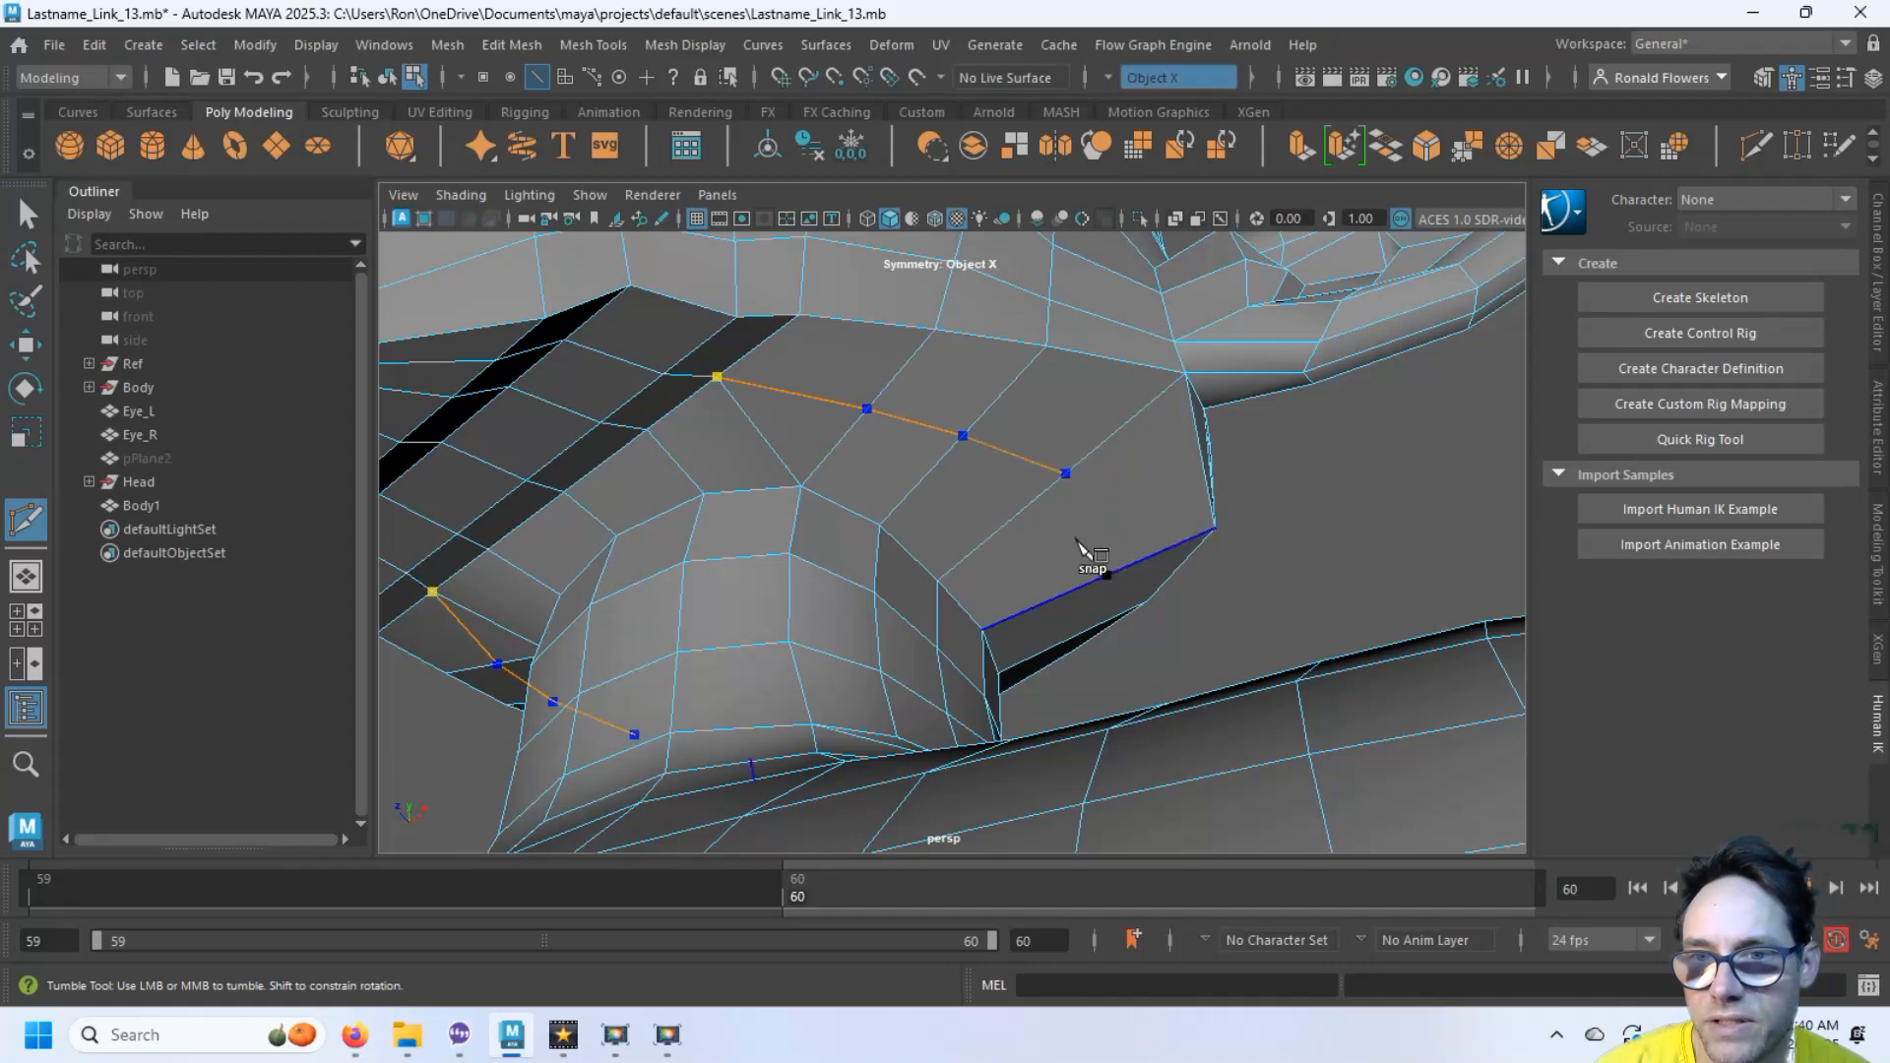
{"action": "left_click", "coordinate": [1100, 569]}
Continue the cut across the head-to-neck edges around the back of the neck to complete the new edge loop
{"action": "left_click_drag", "start_coordinate": [1119, 519], "coordinate": [910, 557], "text": "alt"}
{"action": "left_click", "coordinate": [945, 558]}
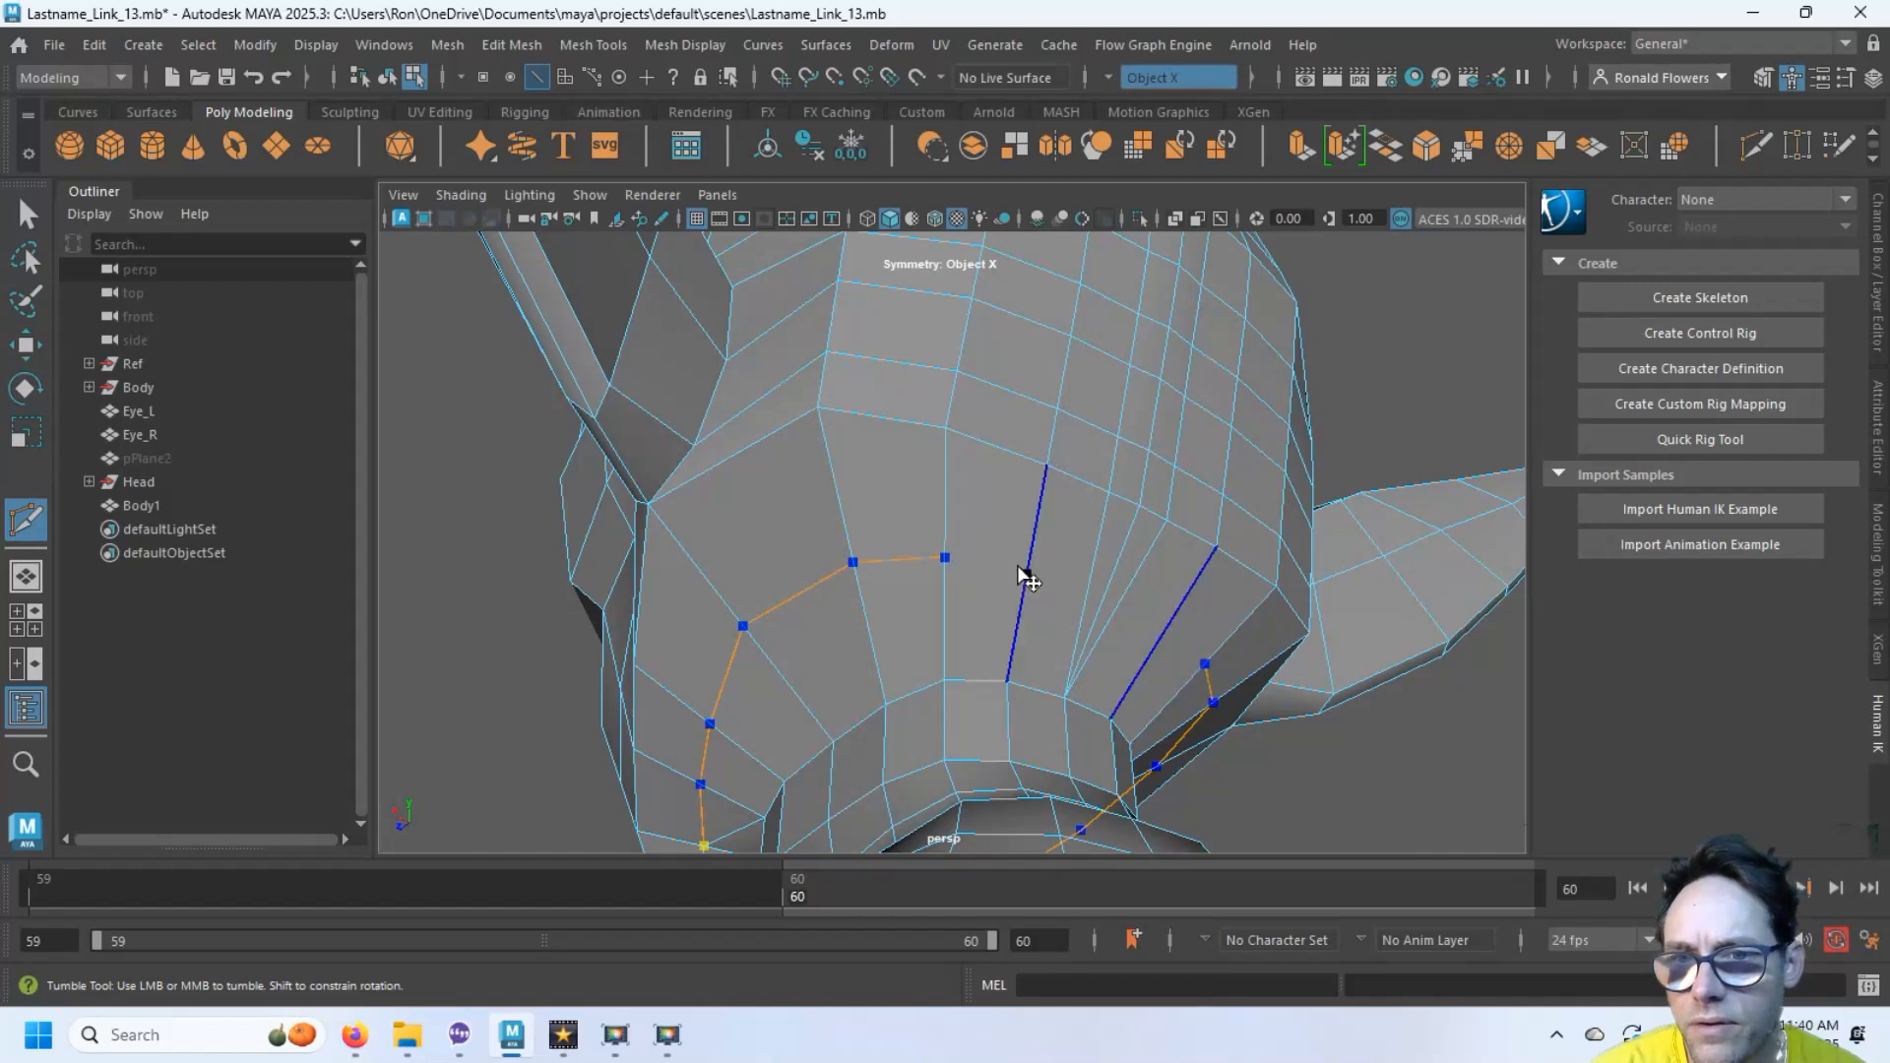
{"action": "left_click", "coordinate": [1023, 572]}
{"action": "left_click", "coordinate": [1077, 600]}
{"action": "scroll", "coordinate": [1087, 632], "scroll_direction": "up", "scroll_amount": 5}
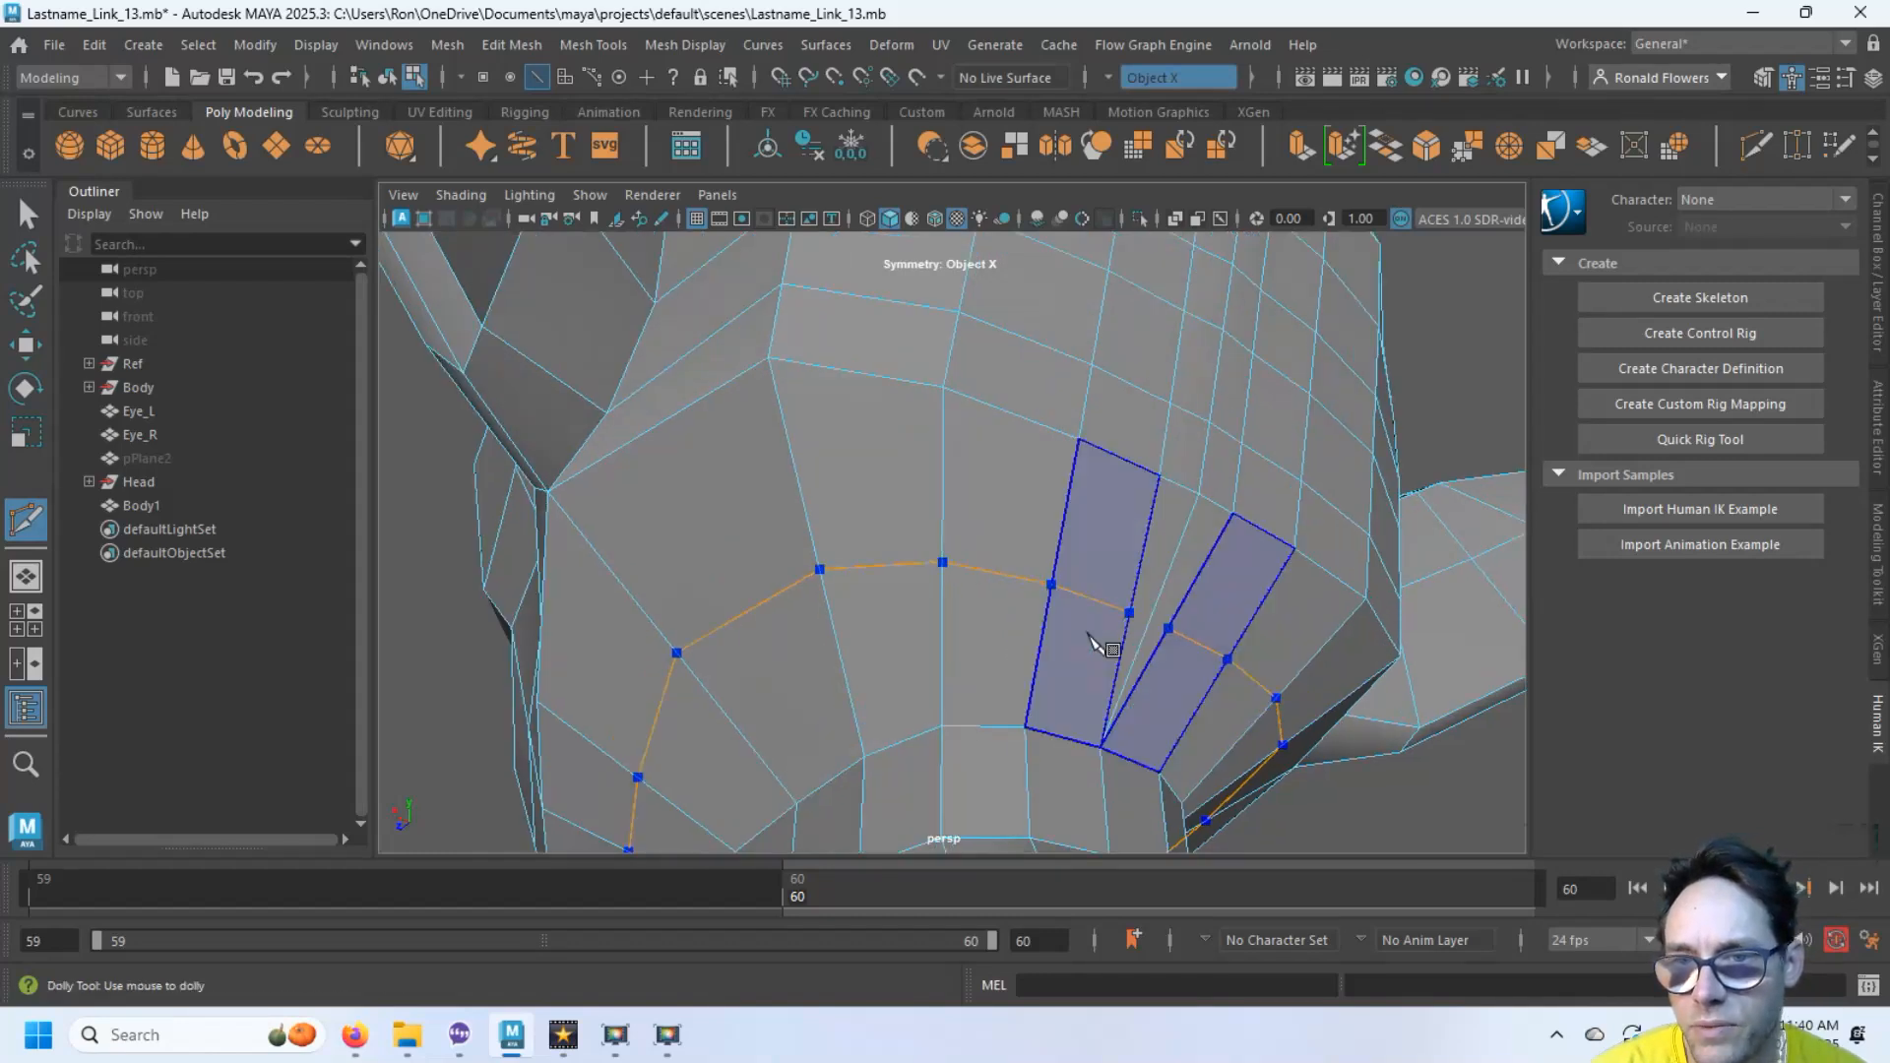
{"action": "left_click_drag", "start_coordinate": [1055, 627], "coordinate": [999, 632], "text": "alt"}
{"action": "left_click", "coordinate": [1194, 622]}
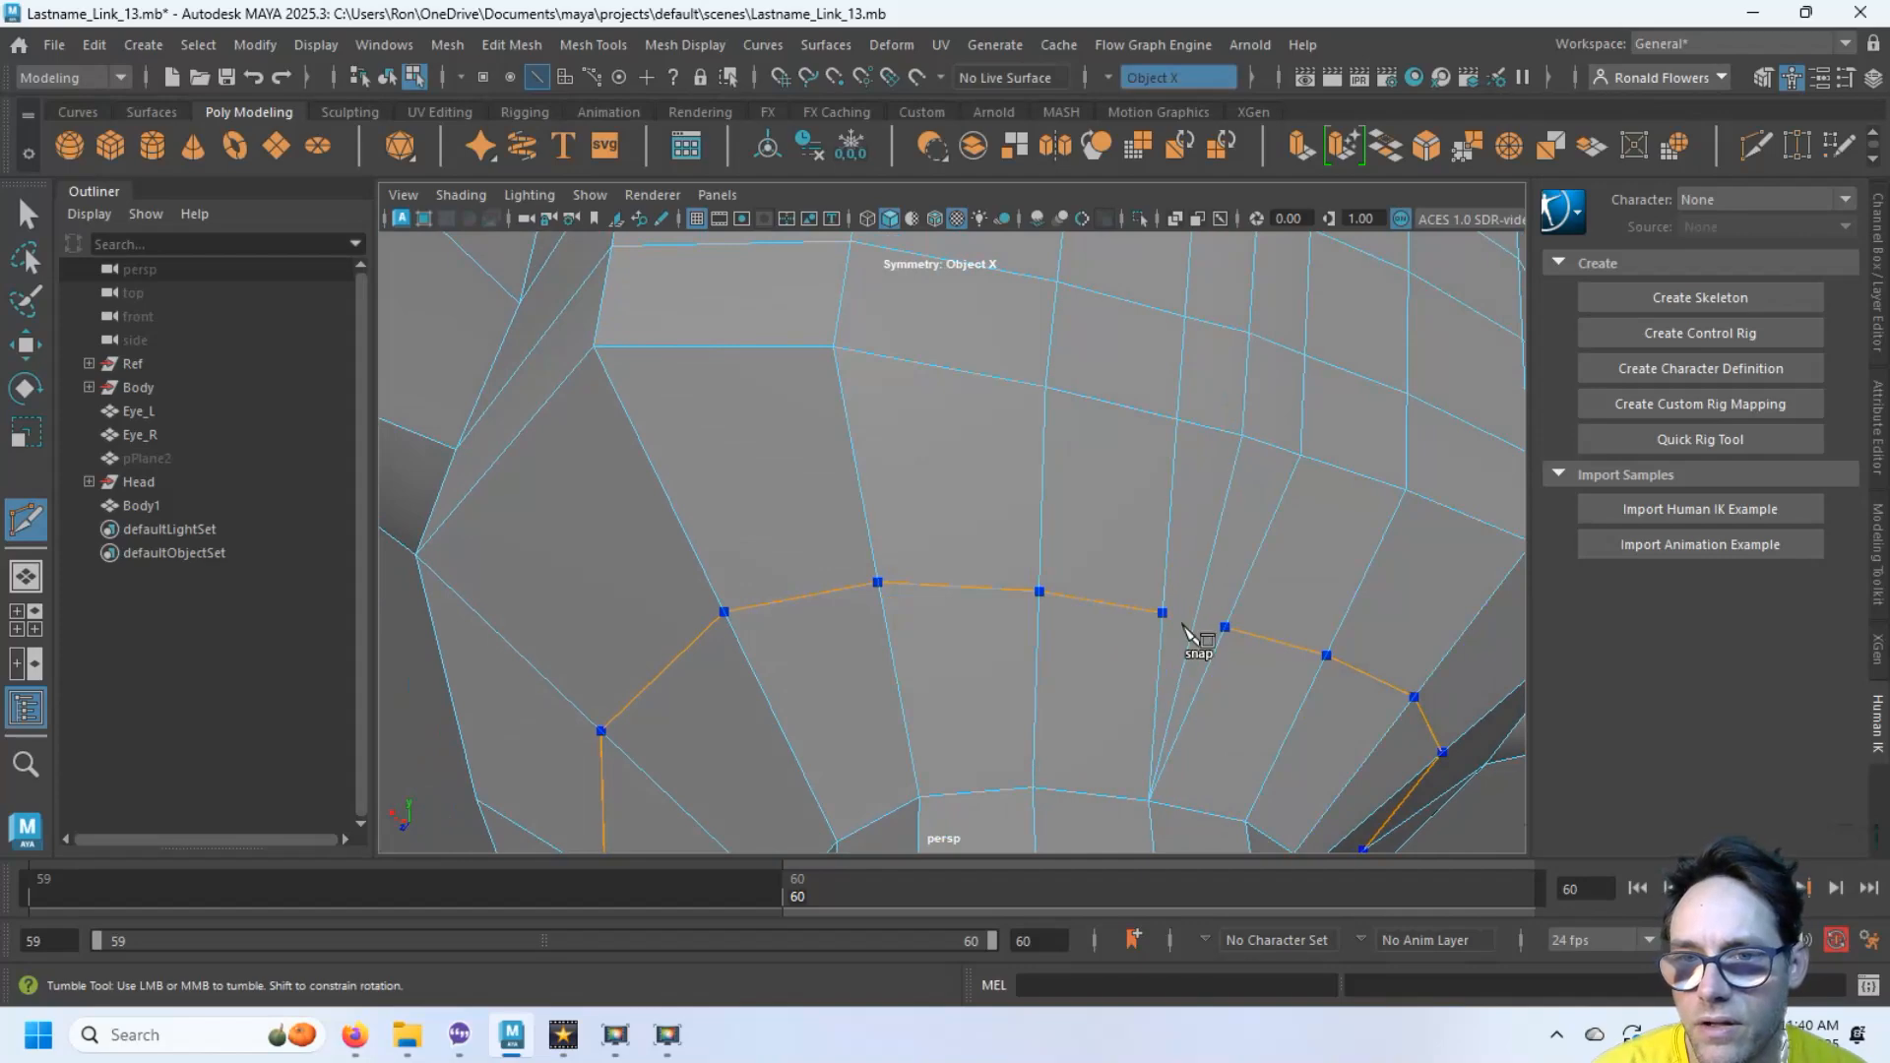
{"action": "scroll", "coordinate": [1065, 612], "scroll_direction": "down", "scroll_amount": 3}
{"action": "left_click_drag", "start_coordinate": [788, 596], "coordinate": [1093, 629], "text": "alt"}
{"action": "left_click_drag", "start_coordinate": [1093, 522], "coordinate": [987, 609], "text": "alt"}
{"action": "scroll", "coordinate": [911, 477], "scroll_direction": "down", "scroll_amount": 8}
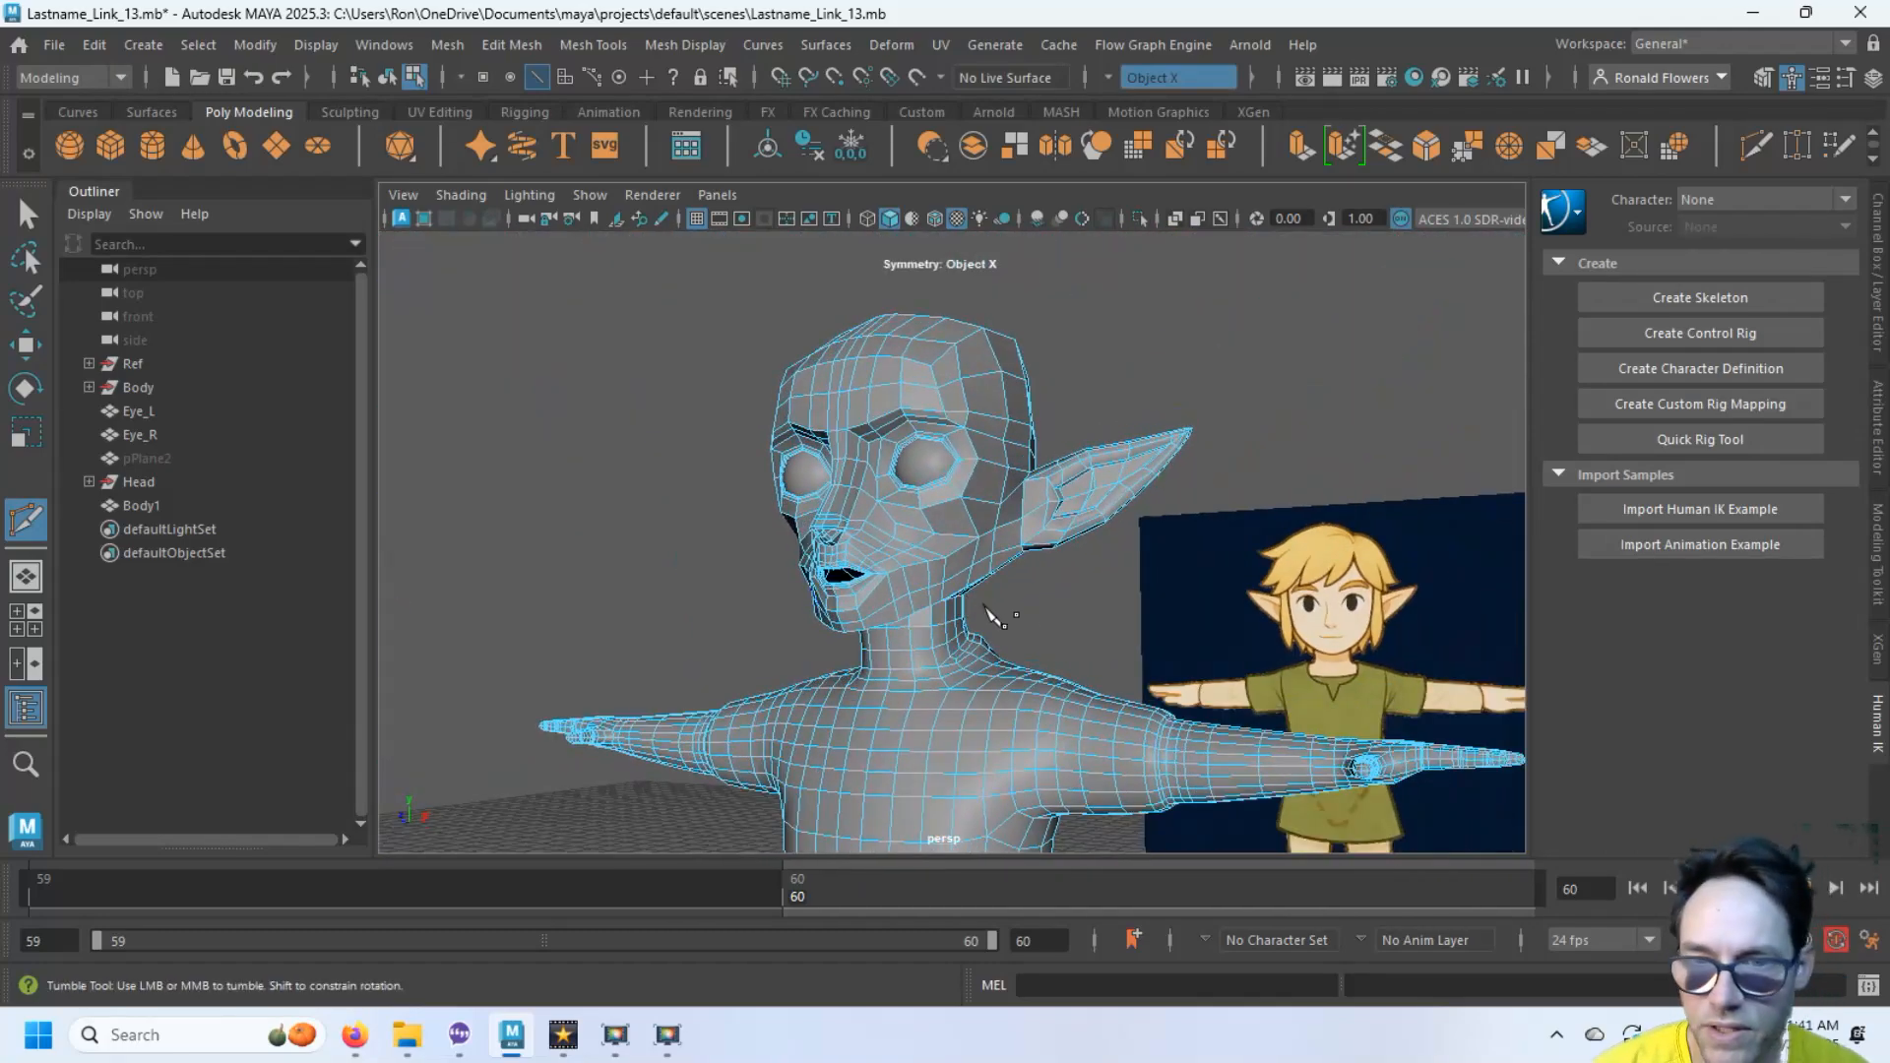
{"action": "key", "text": "q"}
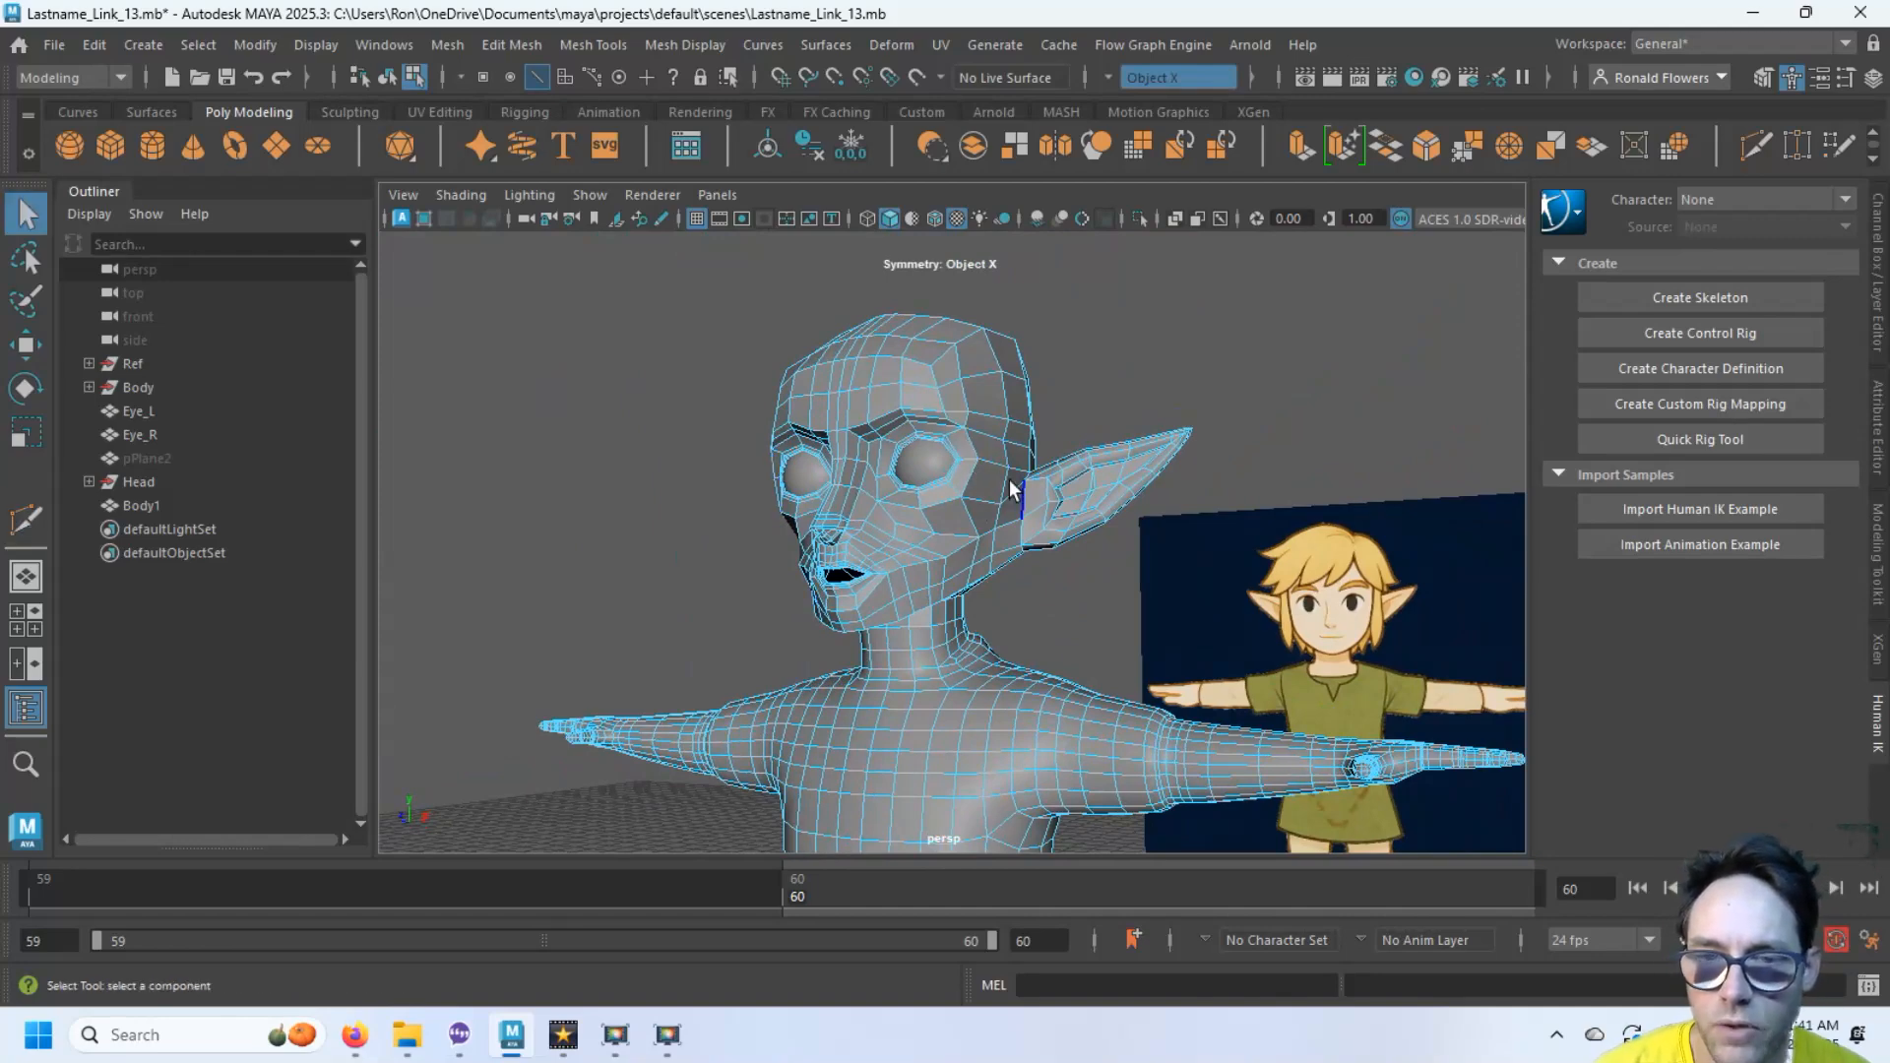
Switch to object selection and soften all edges of the joined Body1 mesh
{"action": "key", "text": "F8"}
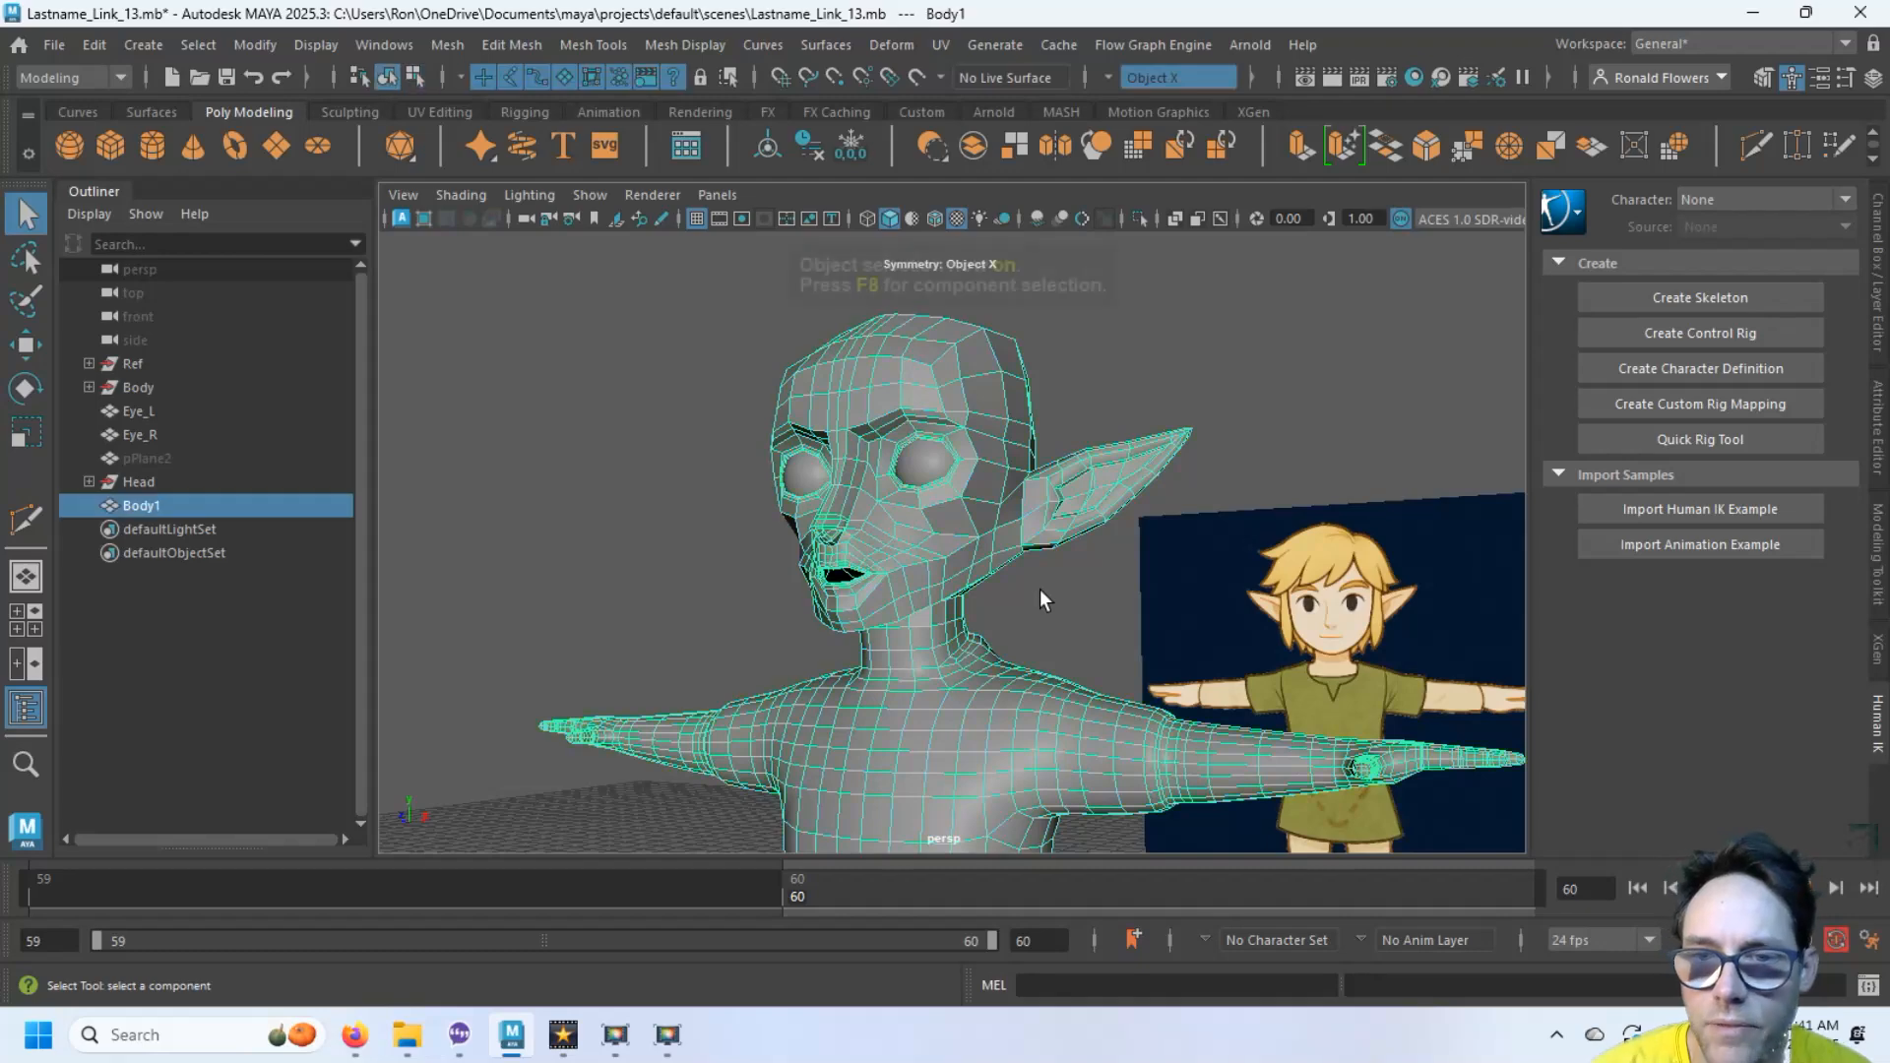
{"action": "left_click", "coordinate": [1053, 641]}
{"action": "left_click_drag", "start_coordinate": [1081, 689], "coordinate": [954, 447], "text": "alt"}
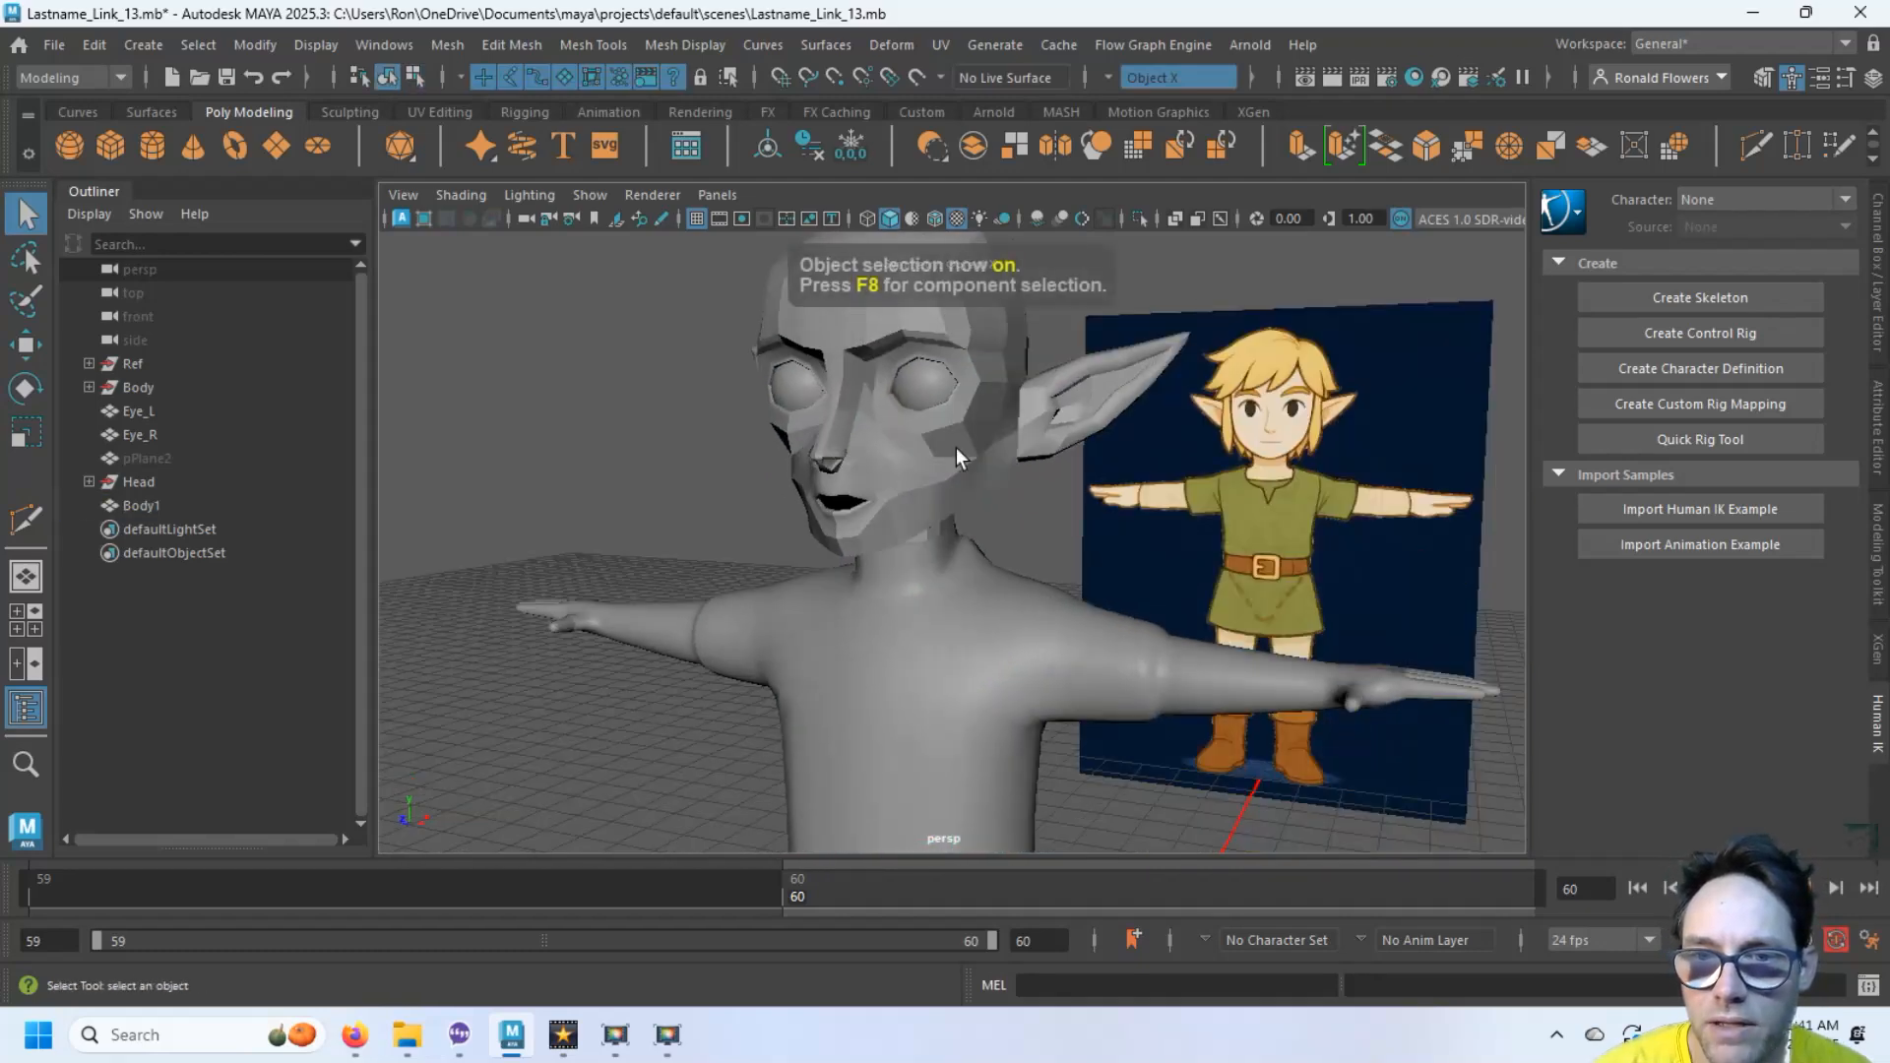
{"action": "left_click", "coordinate": [971, 600]}
{"action": "scroll", "coordinate": [990, 610], "scroll_direction": "up", "scroll_amount": 3}
{"action": "left_click_drag", "start_coordinate": [990, 610], "coordinate": [1055, 481], "text": "alt"}
{"action": "left_click_drag", "start_coordinate": [1018, 552], "coordinate": [1030, 521], "text": "alt"}
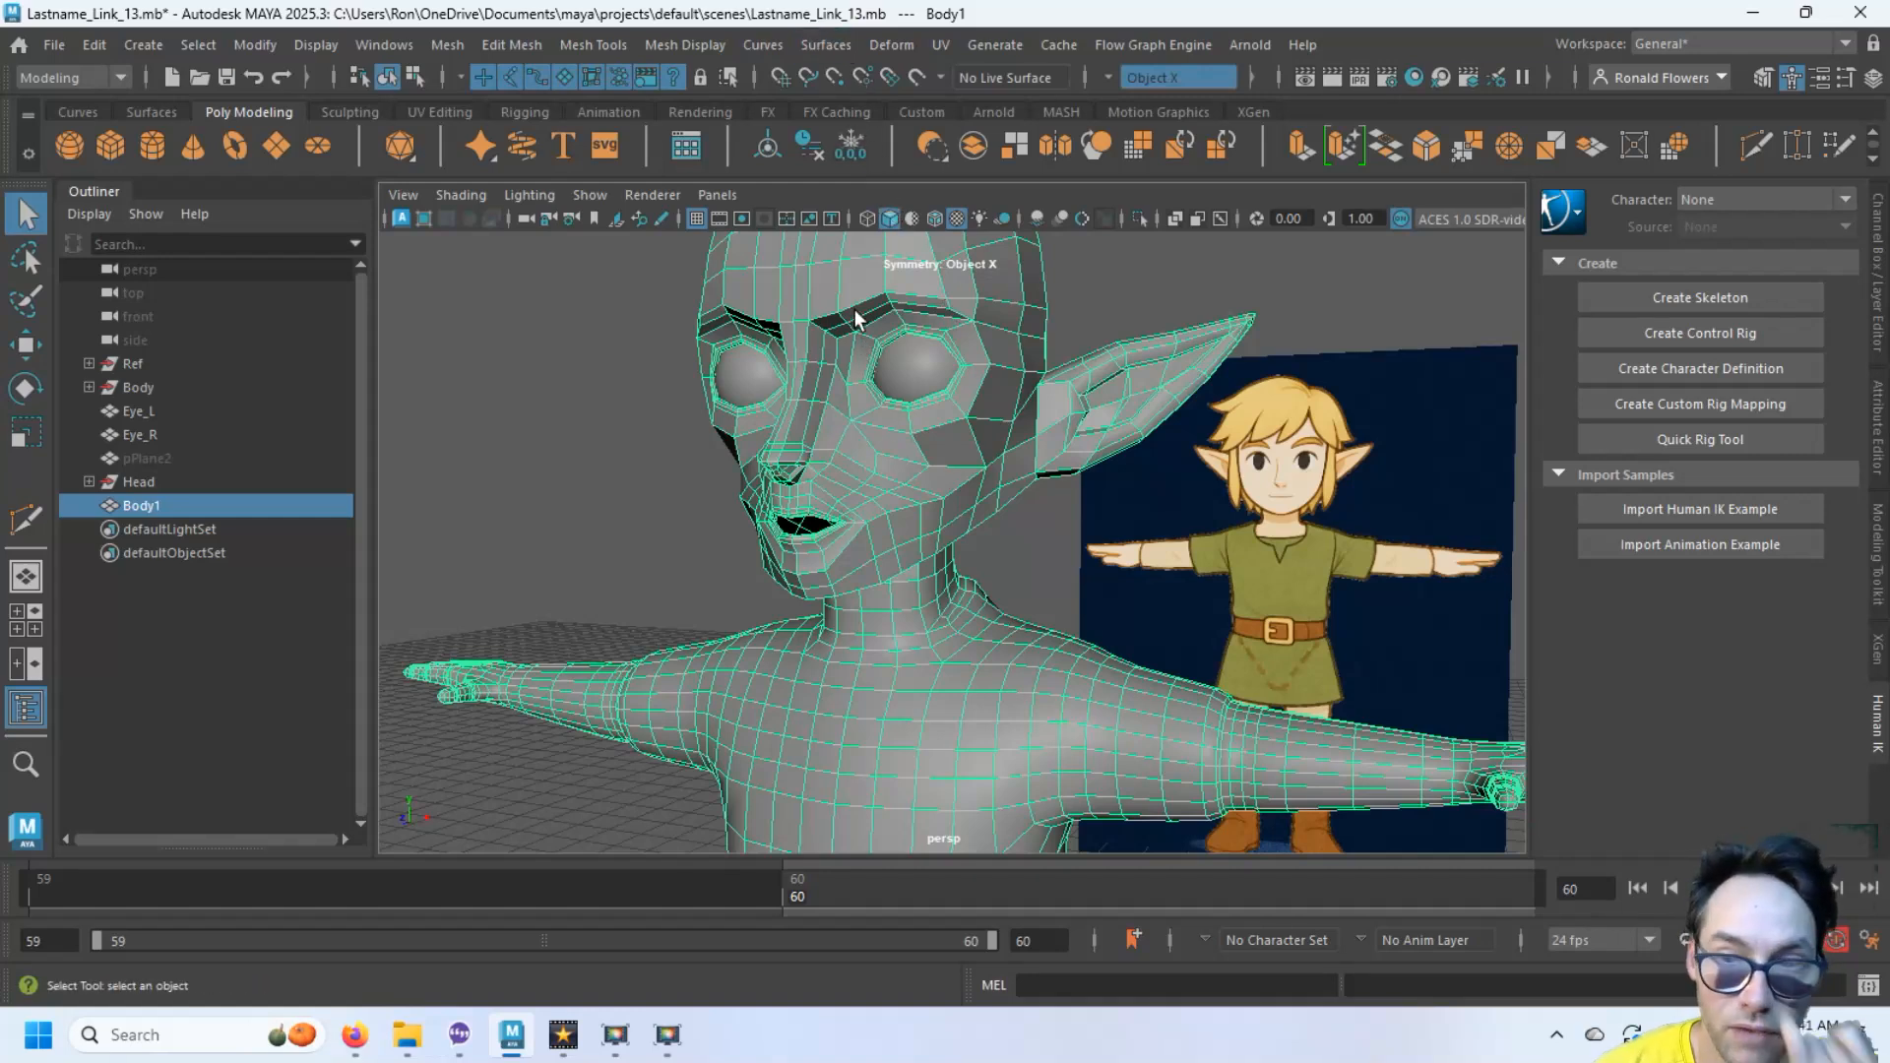
{"action": "right_click_drag", "start_coordinate": [843, 339], "coordinate": [886, 298]}
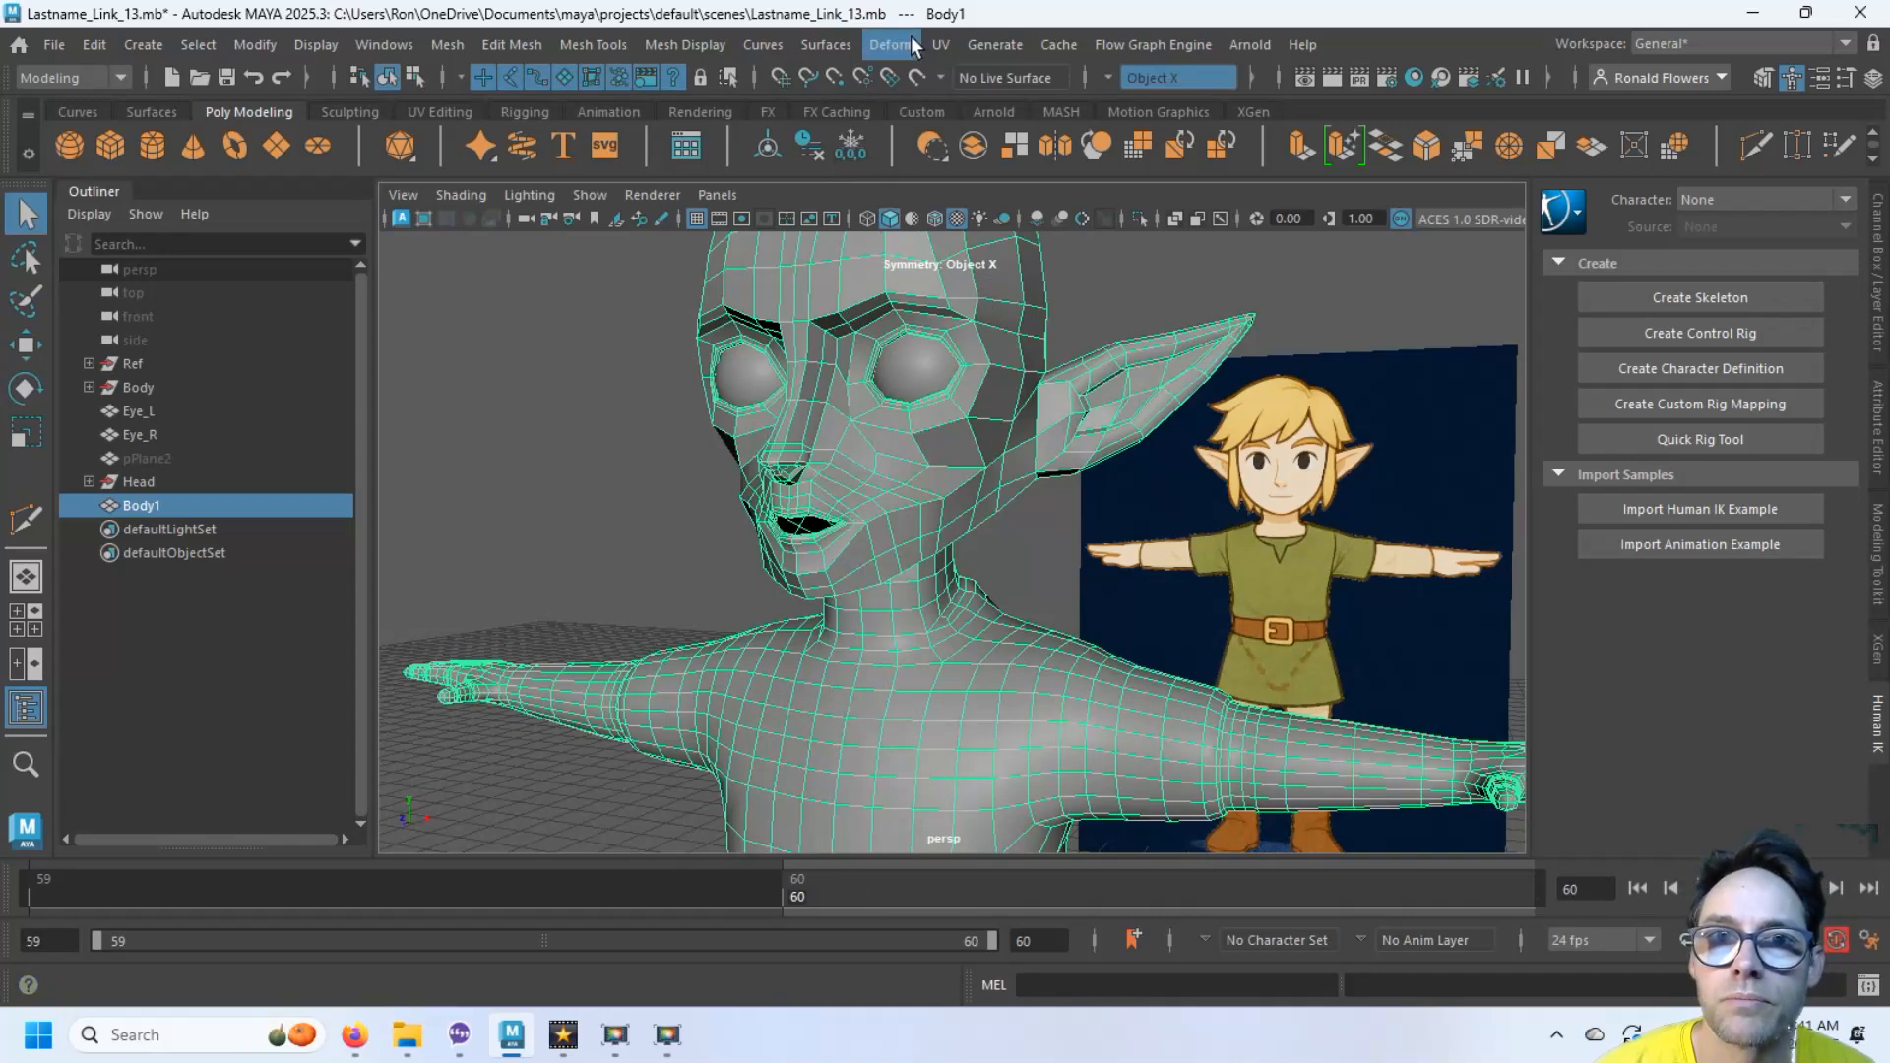
{"action": "left_click", "coordinate": [703, 47]}
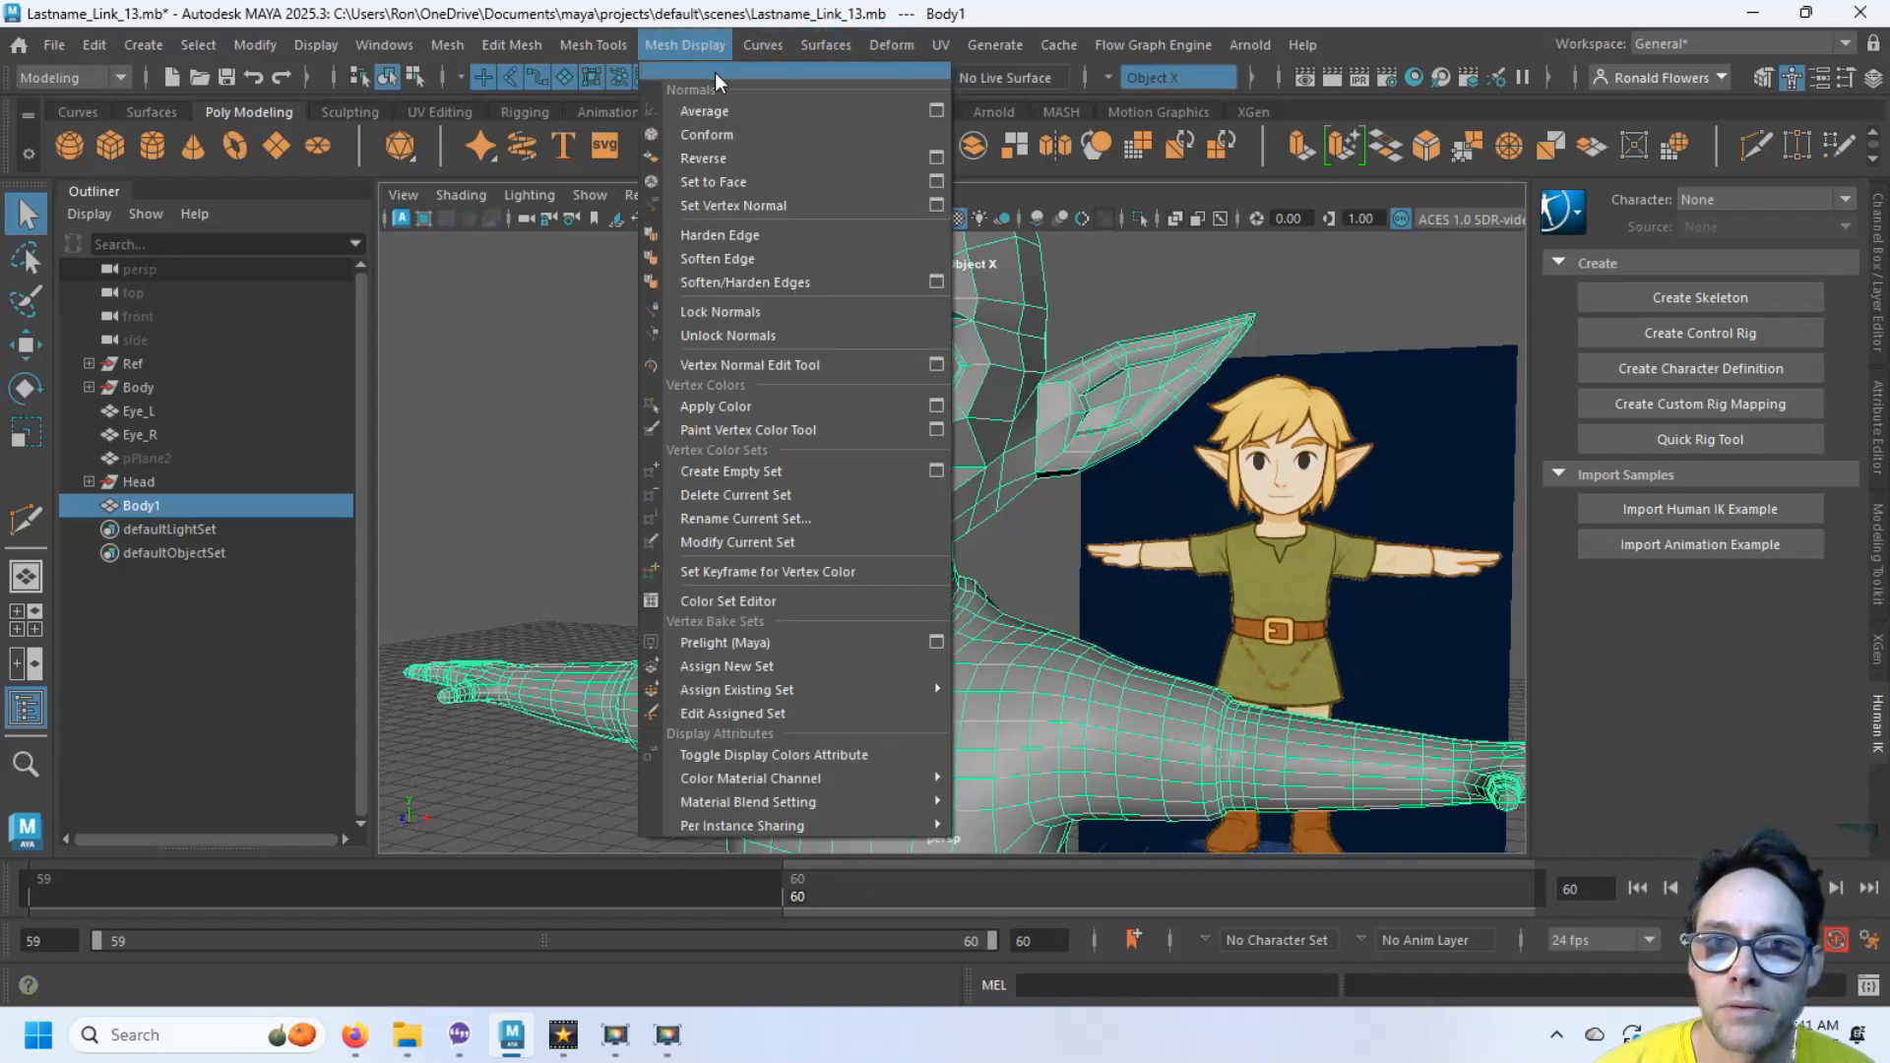
{"action": "left_click", "coordinate": [770, 257]}
{"action": "left_click", "coordinate": [561, 452]}
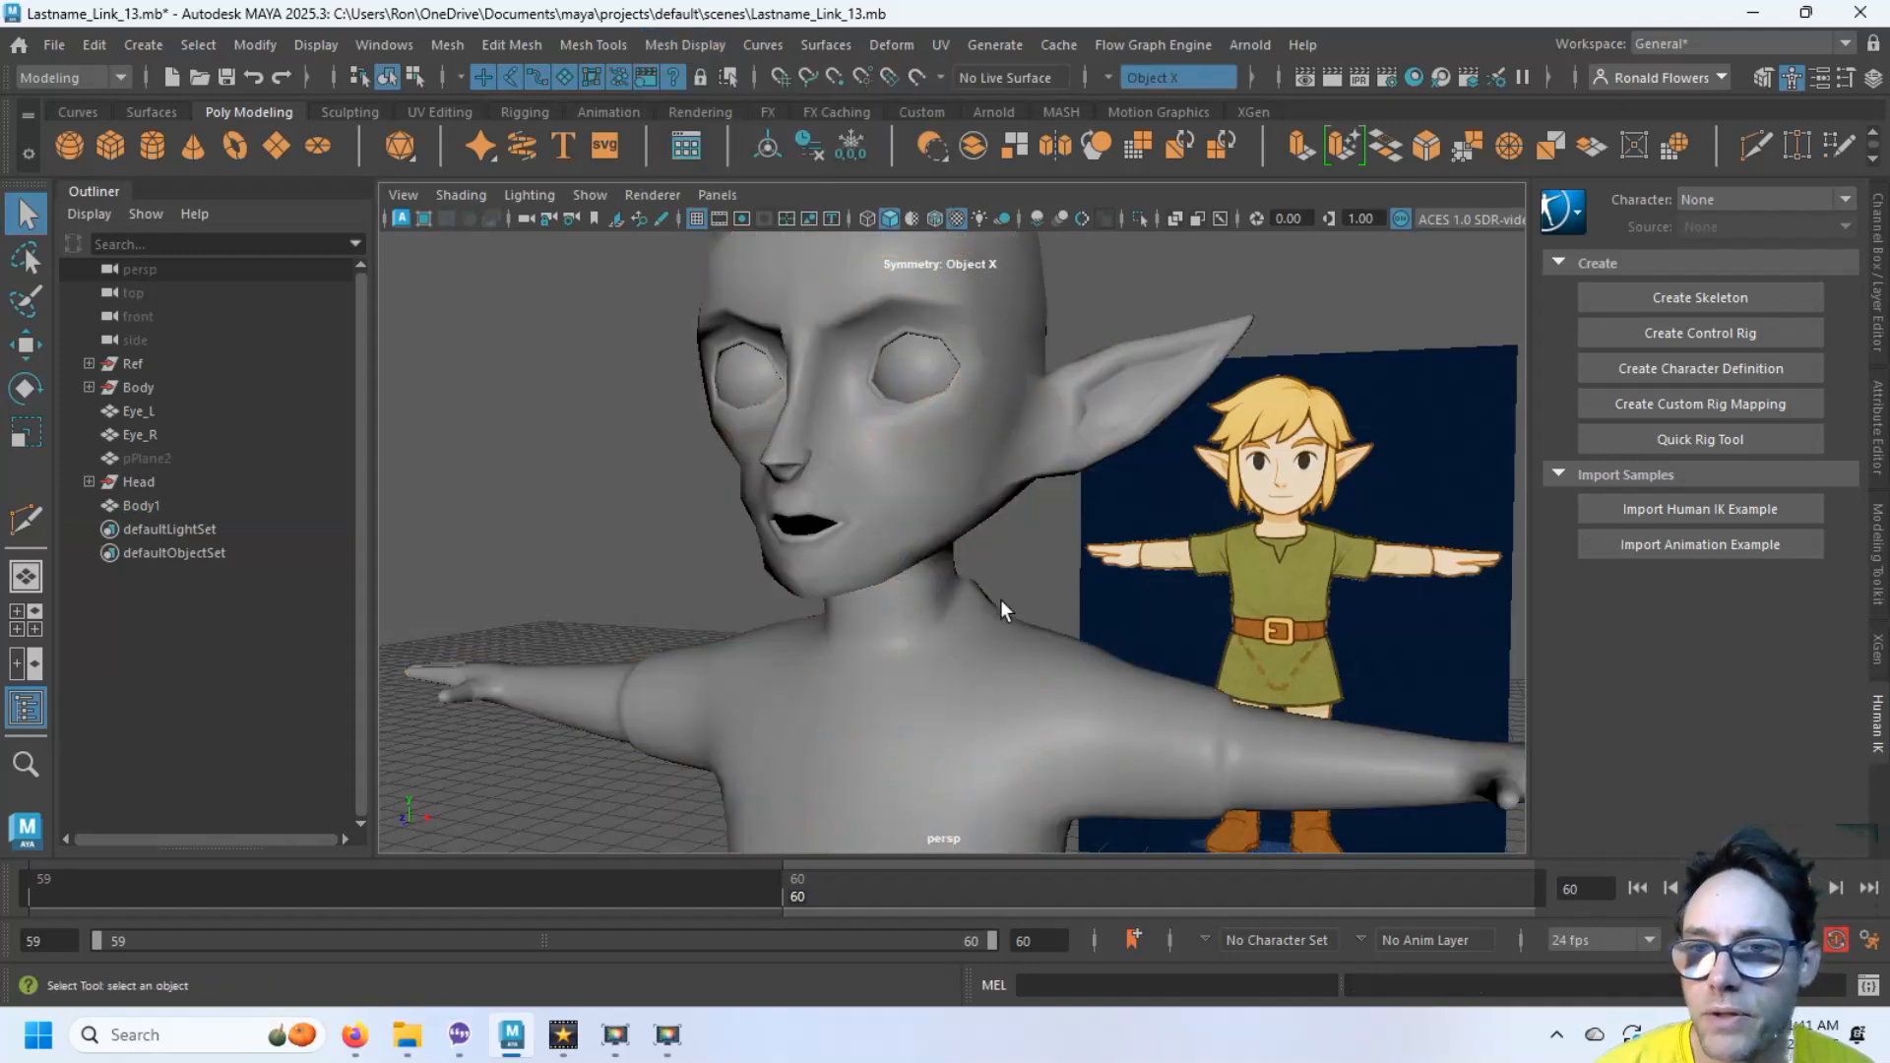
Smooth the whole Body1 mesh with one division
{"action": "left_click_drag", "start_coordinate": [1001, 601], "coordinate": [1001, 547], "text": "alt"}
{"action": "left_click", "coordinate": [914, 652]}
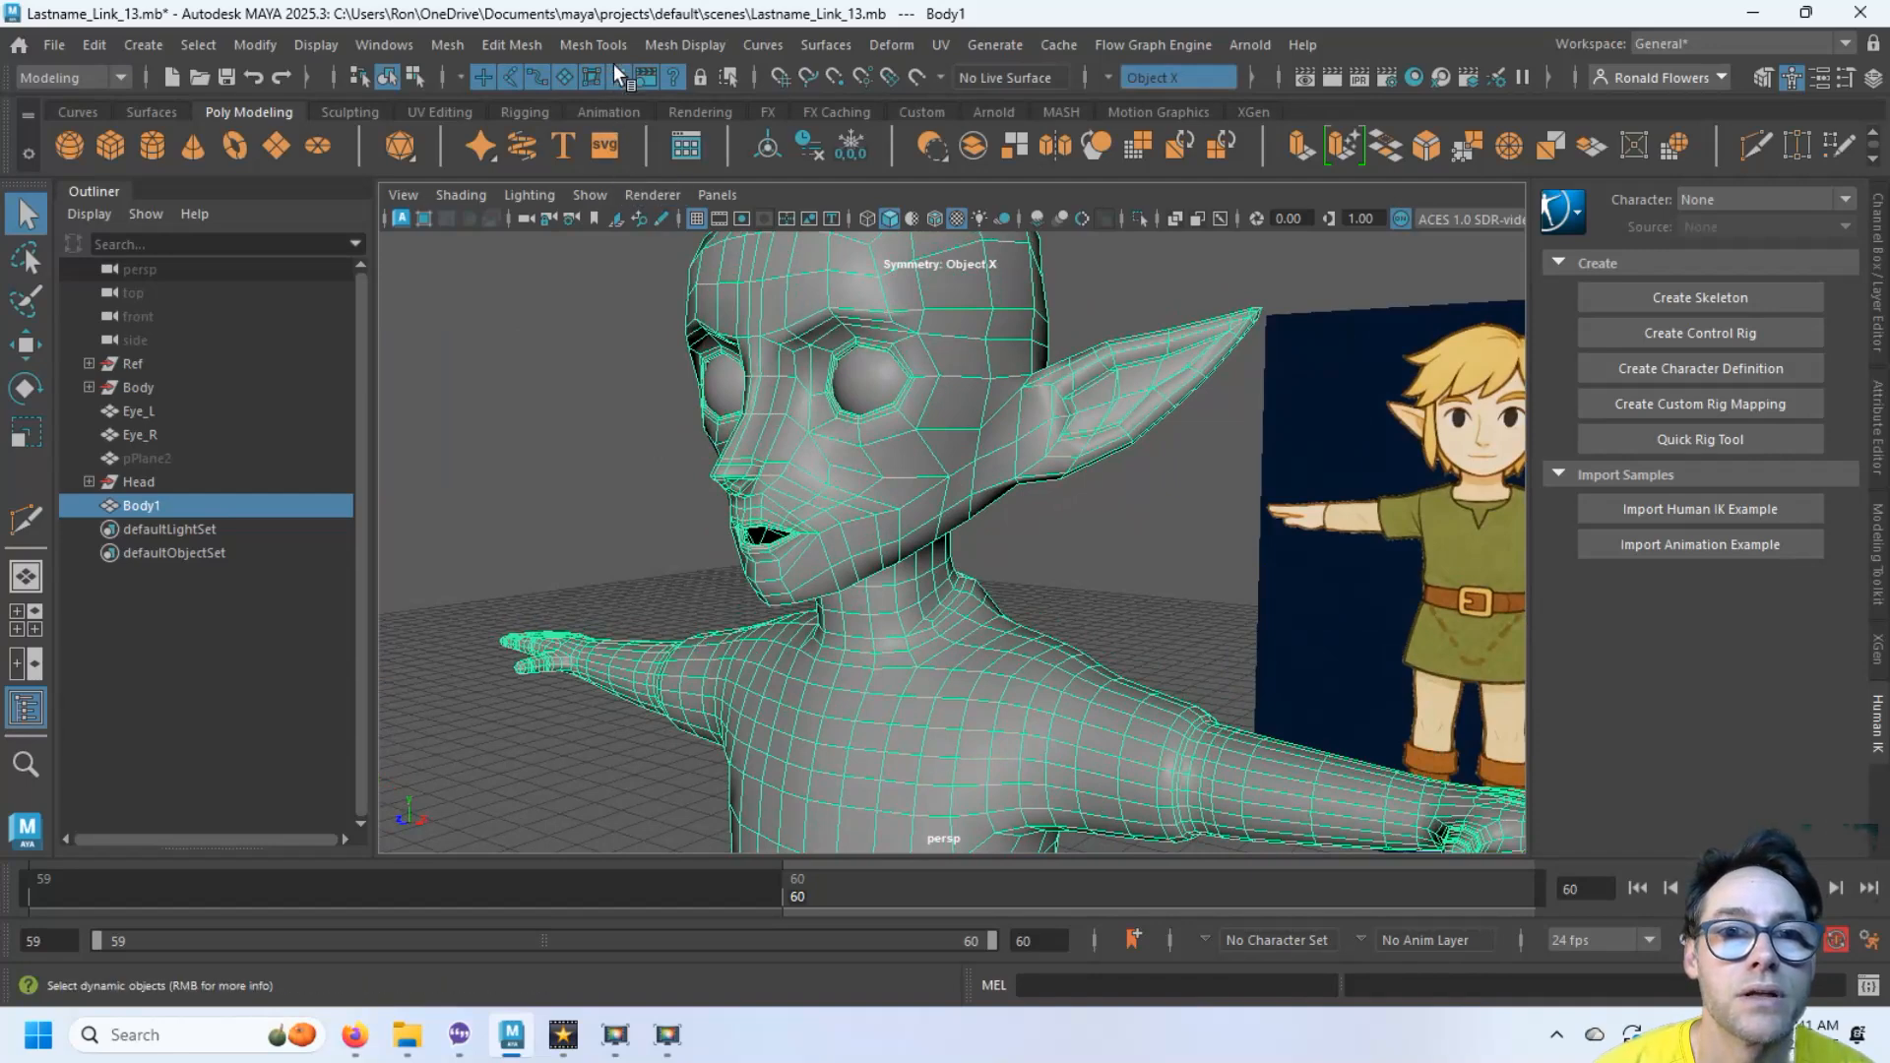
{"action": "left_click", "coordinate": [447, 44]}
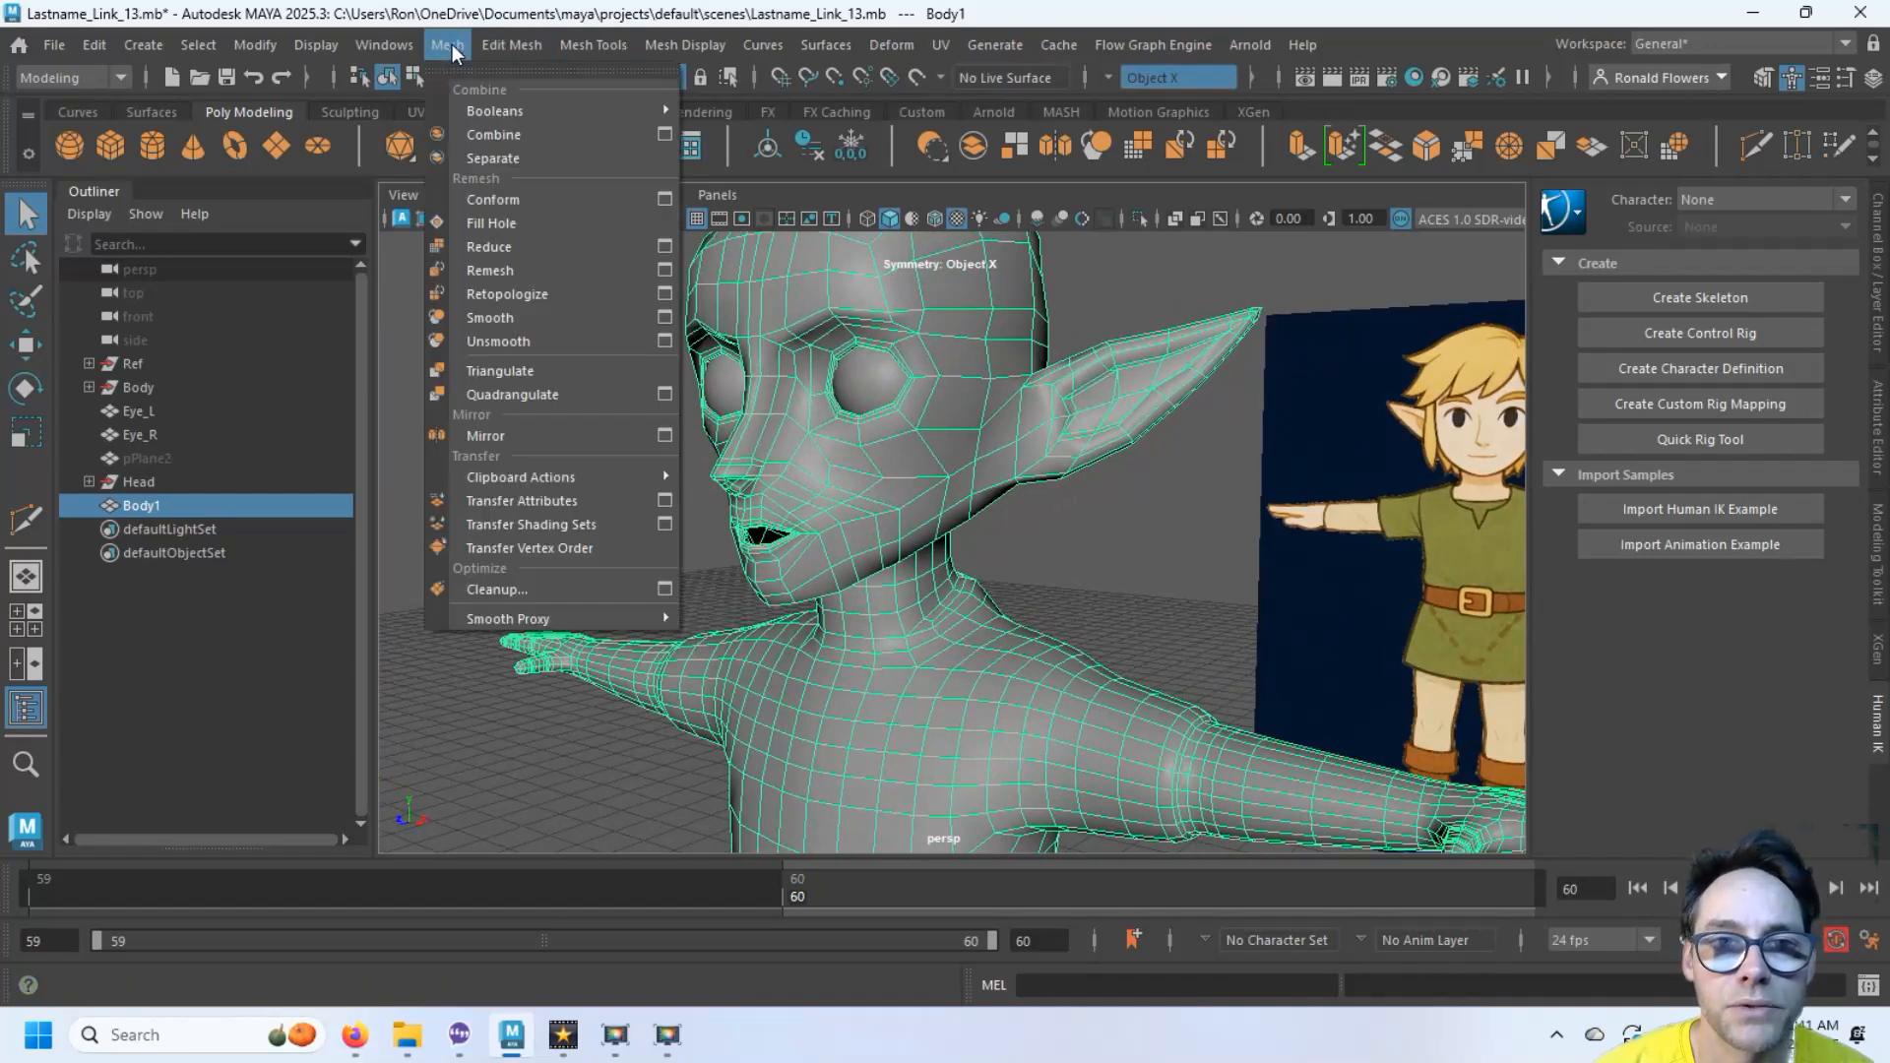
{"action": "left_click", "coordinate": [524, 316]}
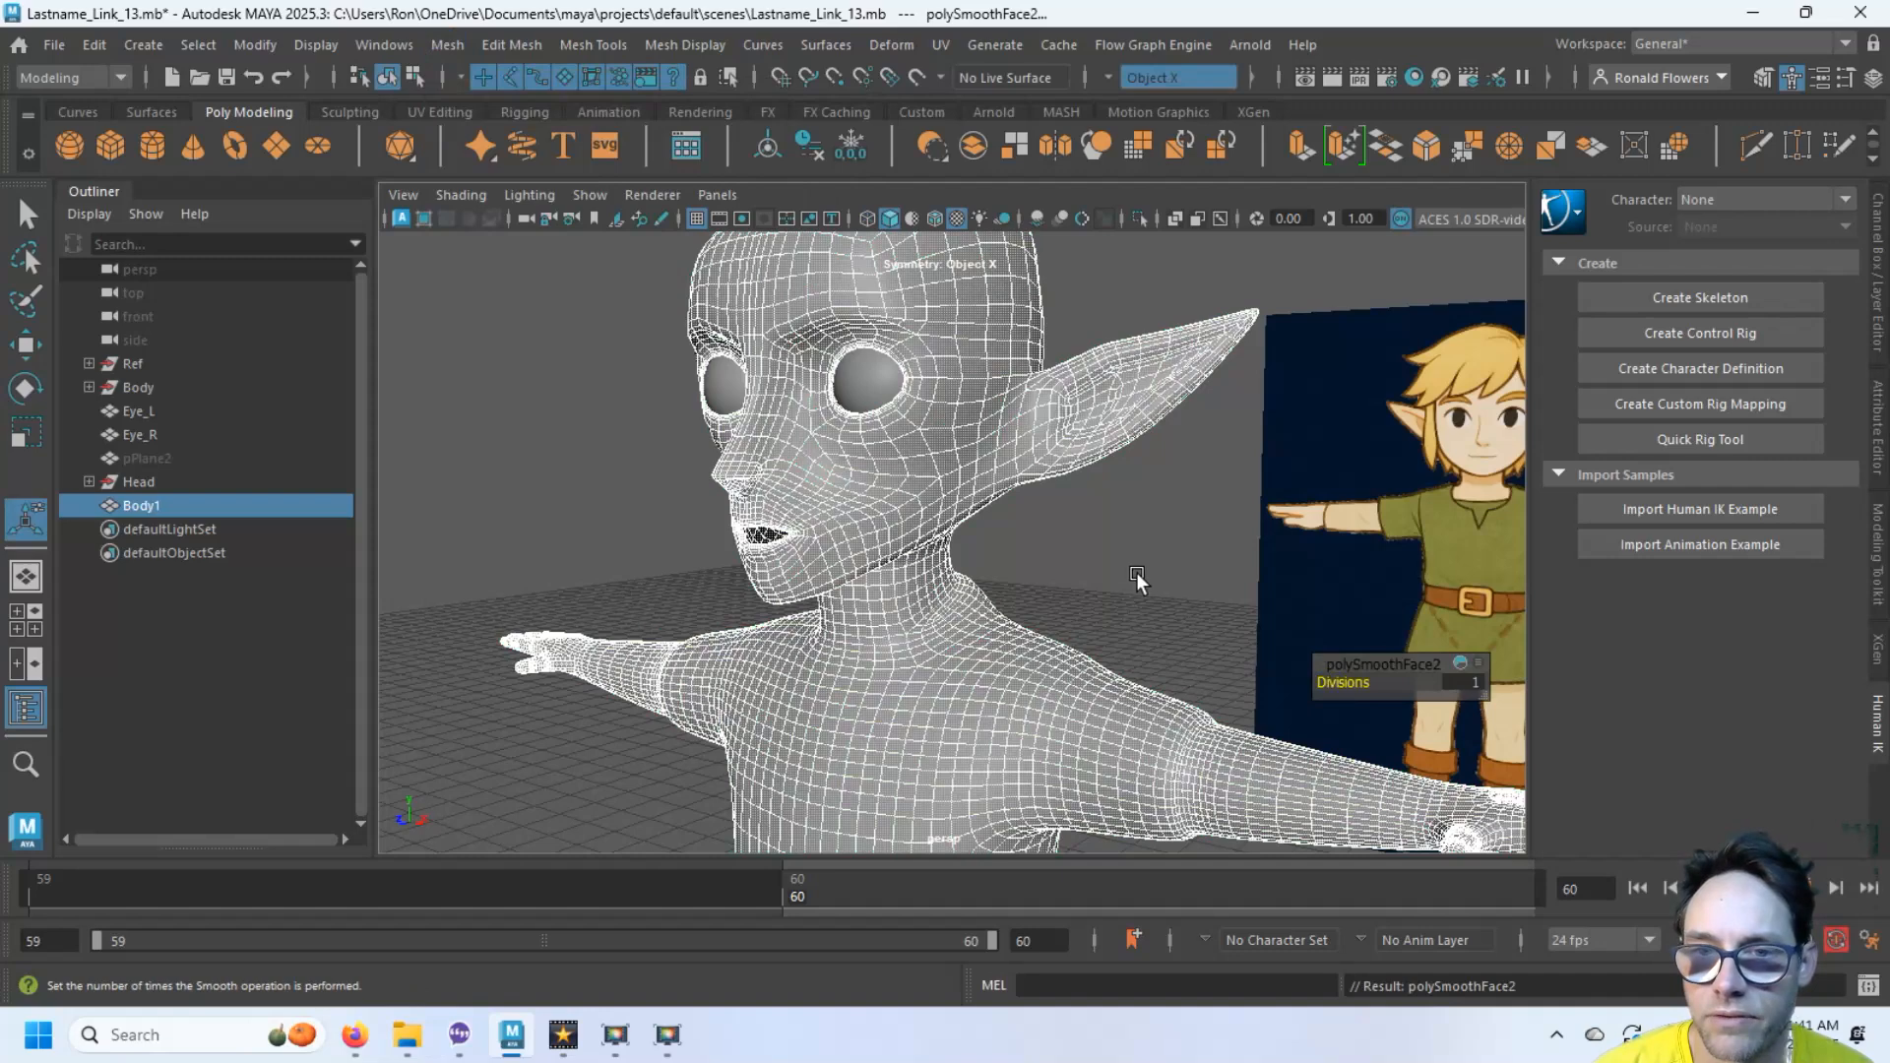
{"action": "left_click", "coordinate": [1138, 606]}
Build up the hollow underside of the jaw with the Sculpt tool, using a smaller brush
{"action": "left_click_drag", "start_coordinate": [1106, 604], "coordinate": [958, 582], "text": "alt"}
{"action": "scroll", "coordinate": [1000, 593], "scroll_direction": "up", "scroll_amount": 3}
{"action": "scroll", "coordinate": [926, 519], "scroll_direction": "up", "scroll_amount": 2}
{"action": "left_click", "coordinate": [888, 551]}
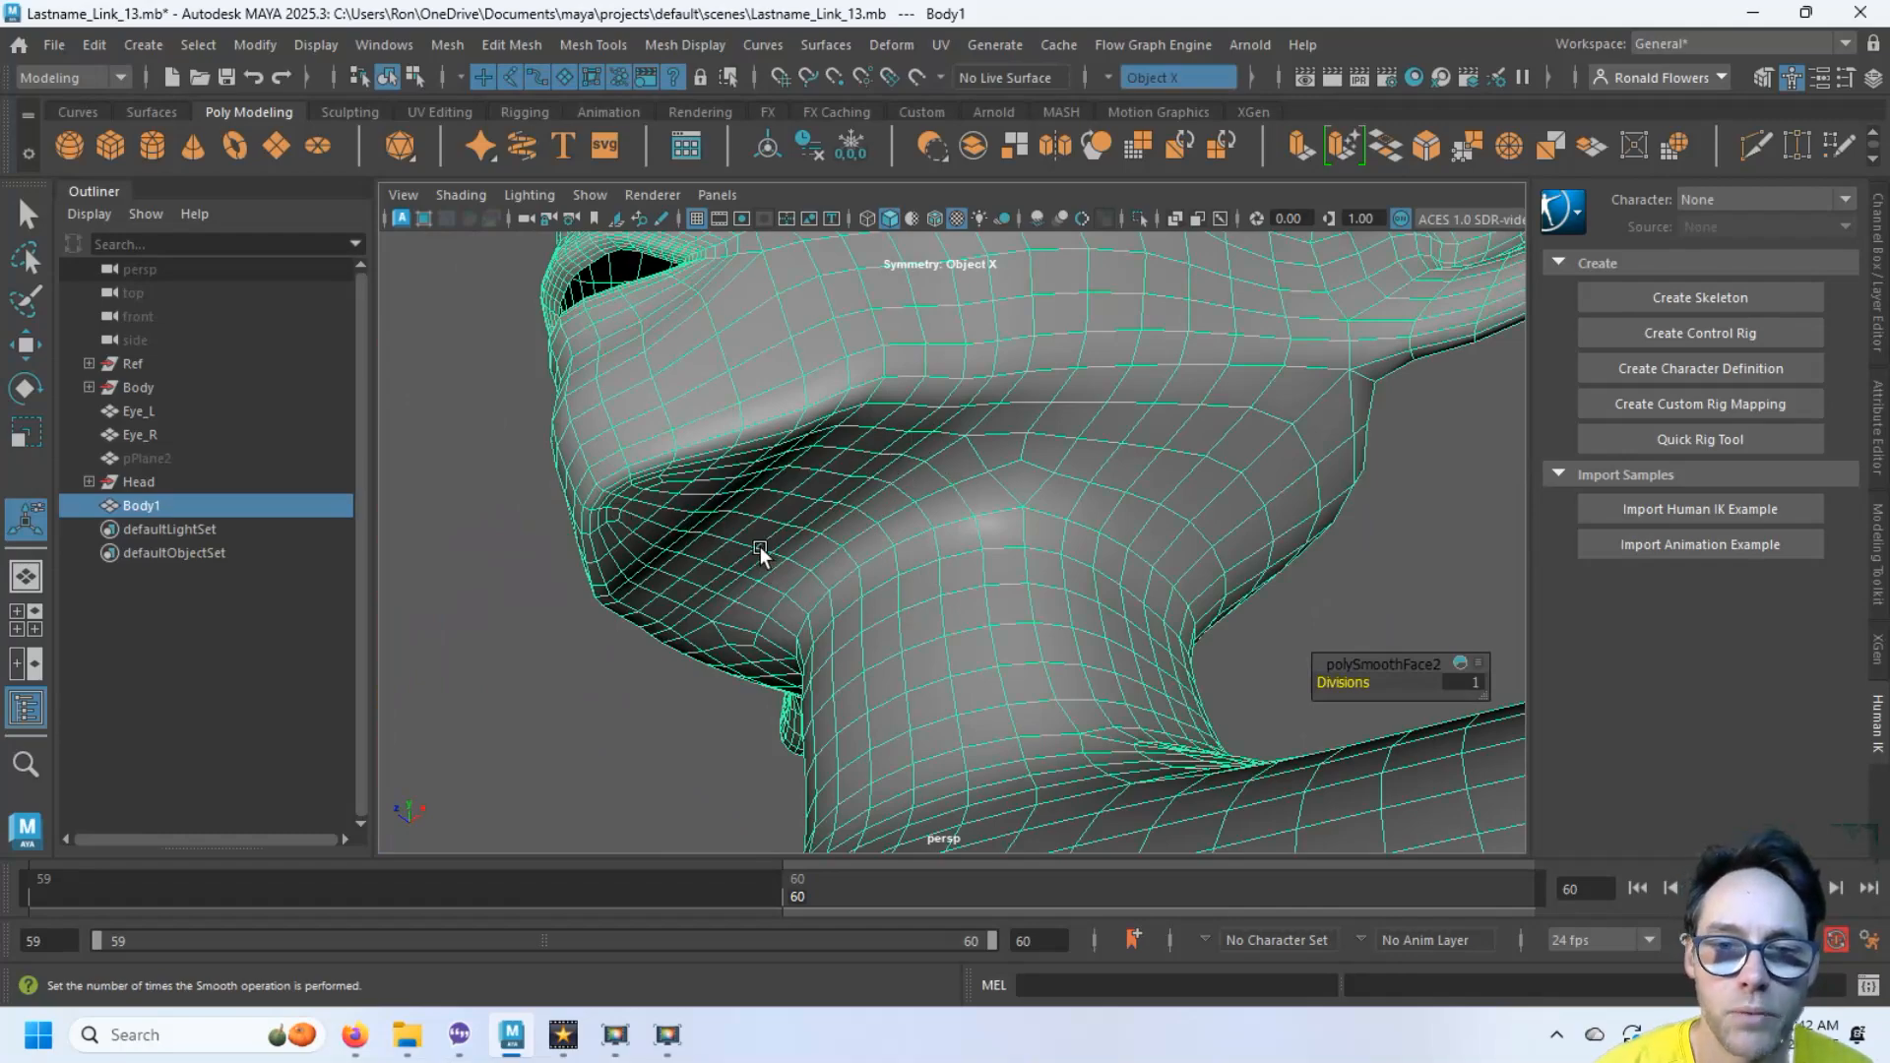
{"action": "left_click_drag", "start_coordinate": [760, 546], "coordinate": [807, 672], "text": "alt"}
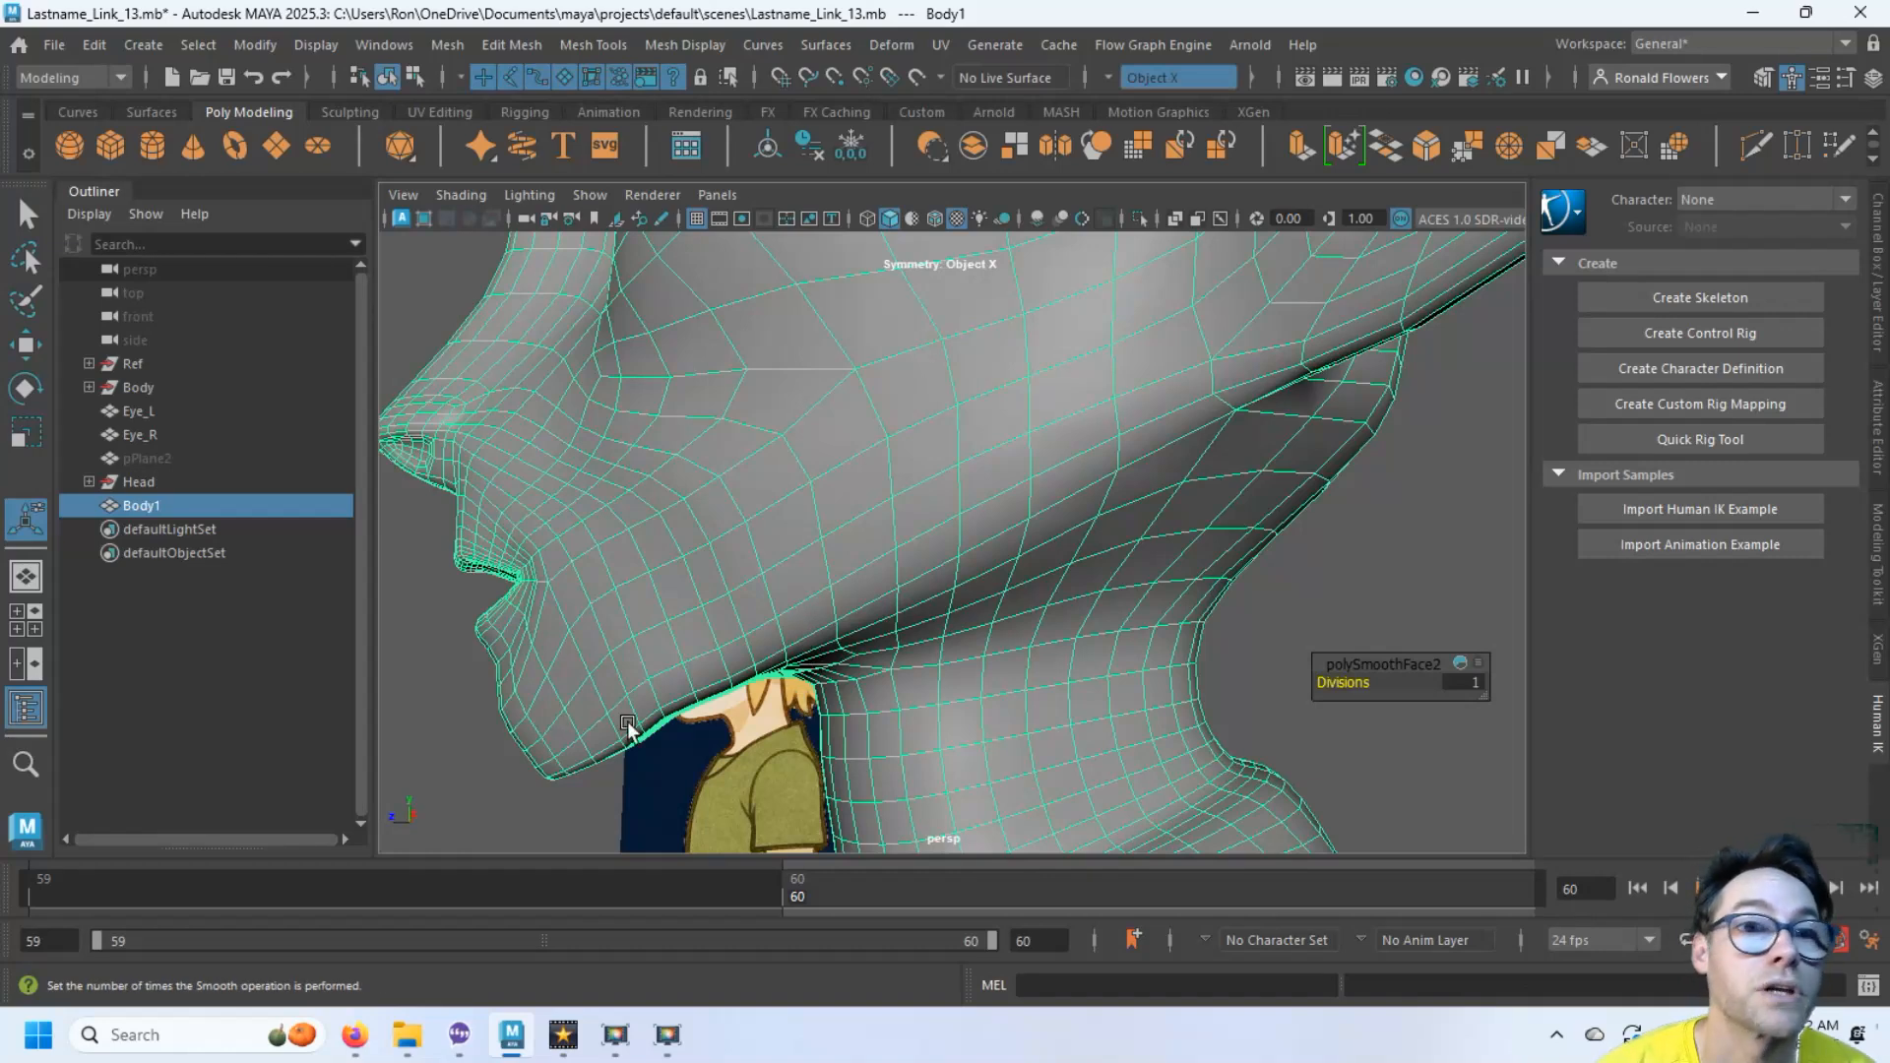
{"action": "left_click", "coordinate": [344, 112]}
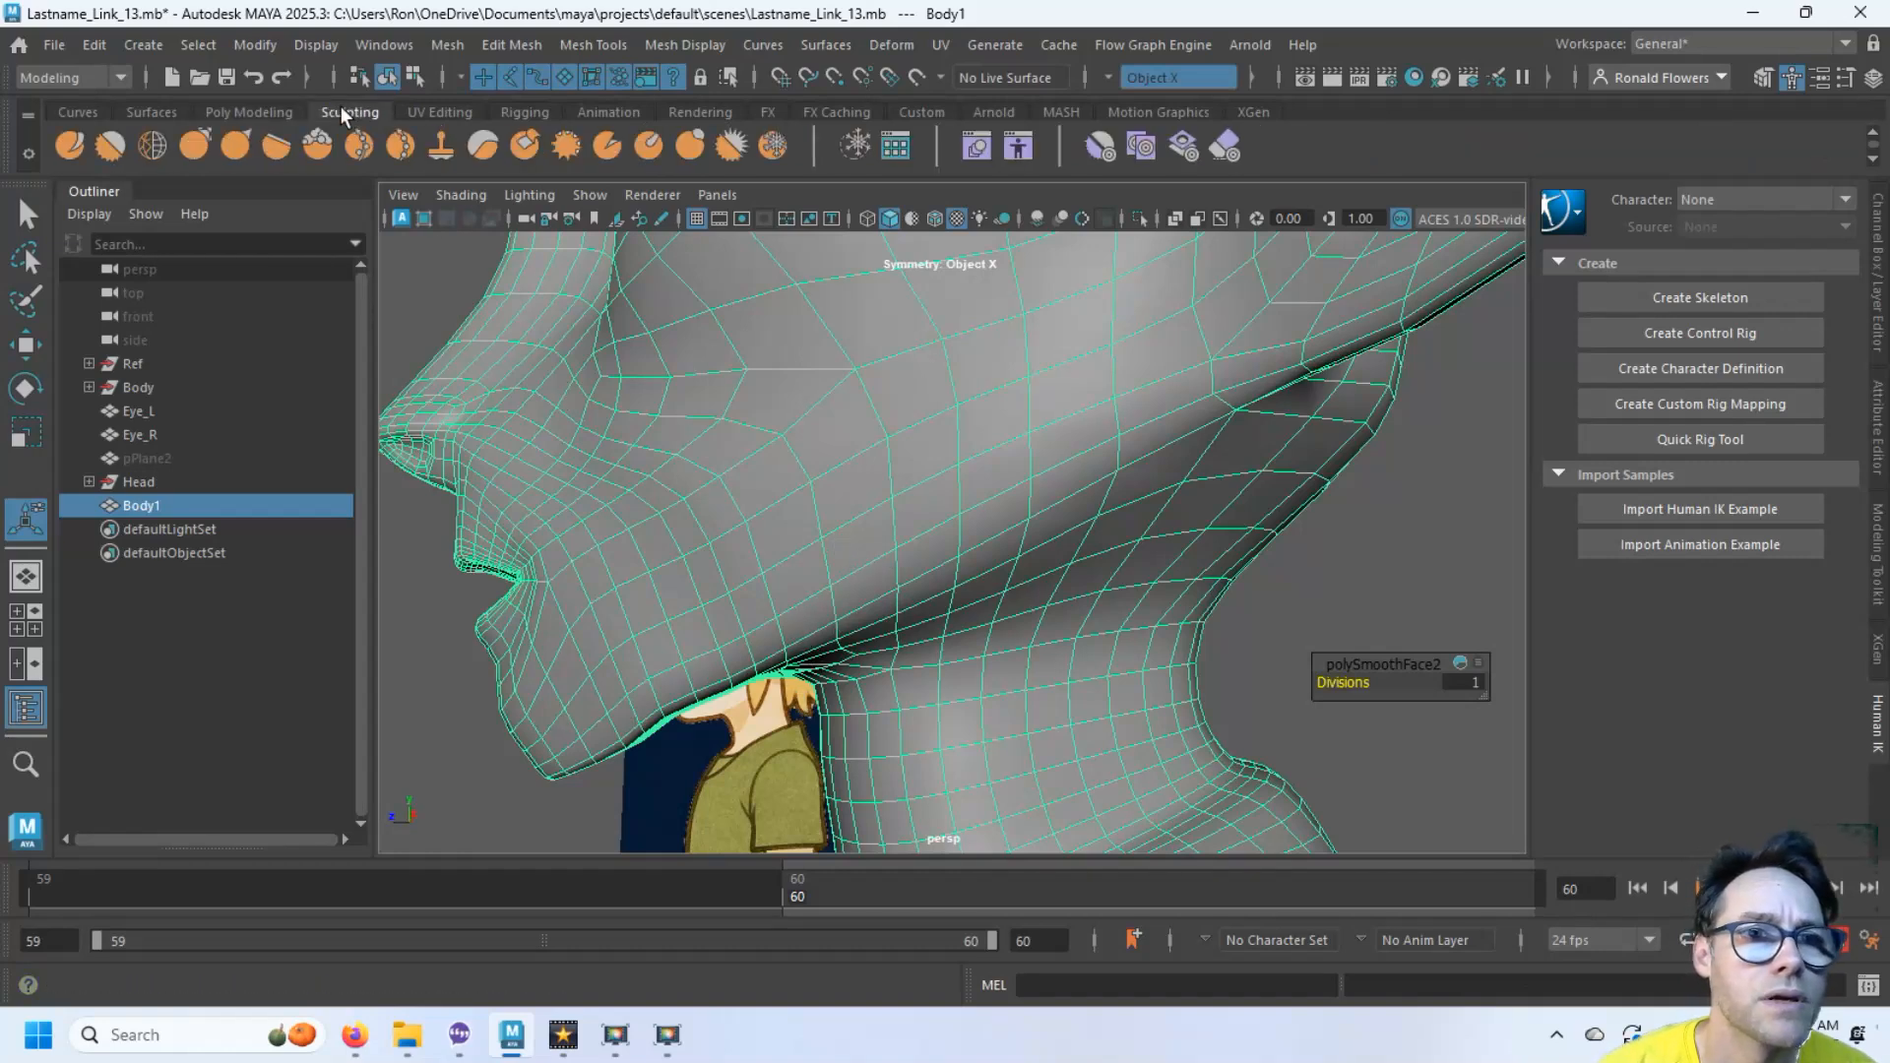
{"action": "left_click", "coordinate": [65, 144]}
{"action": "left_click_drag", "start_coordinate": [787, 447], "coordinate": [725, 447], "text": "alt"}
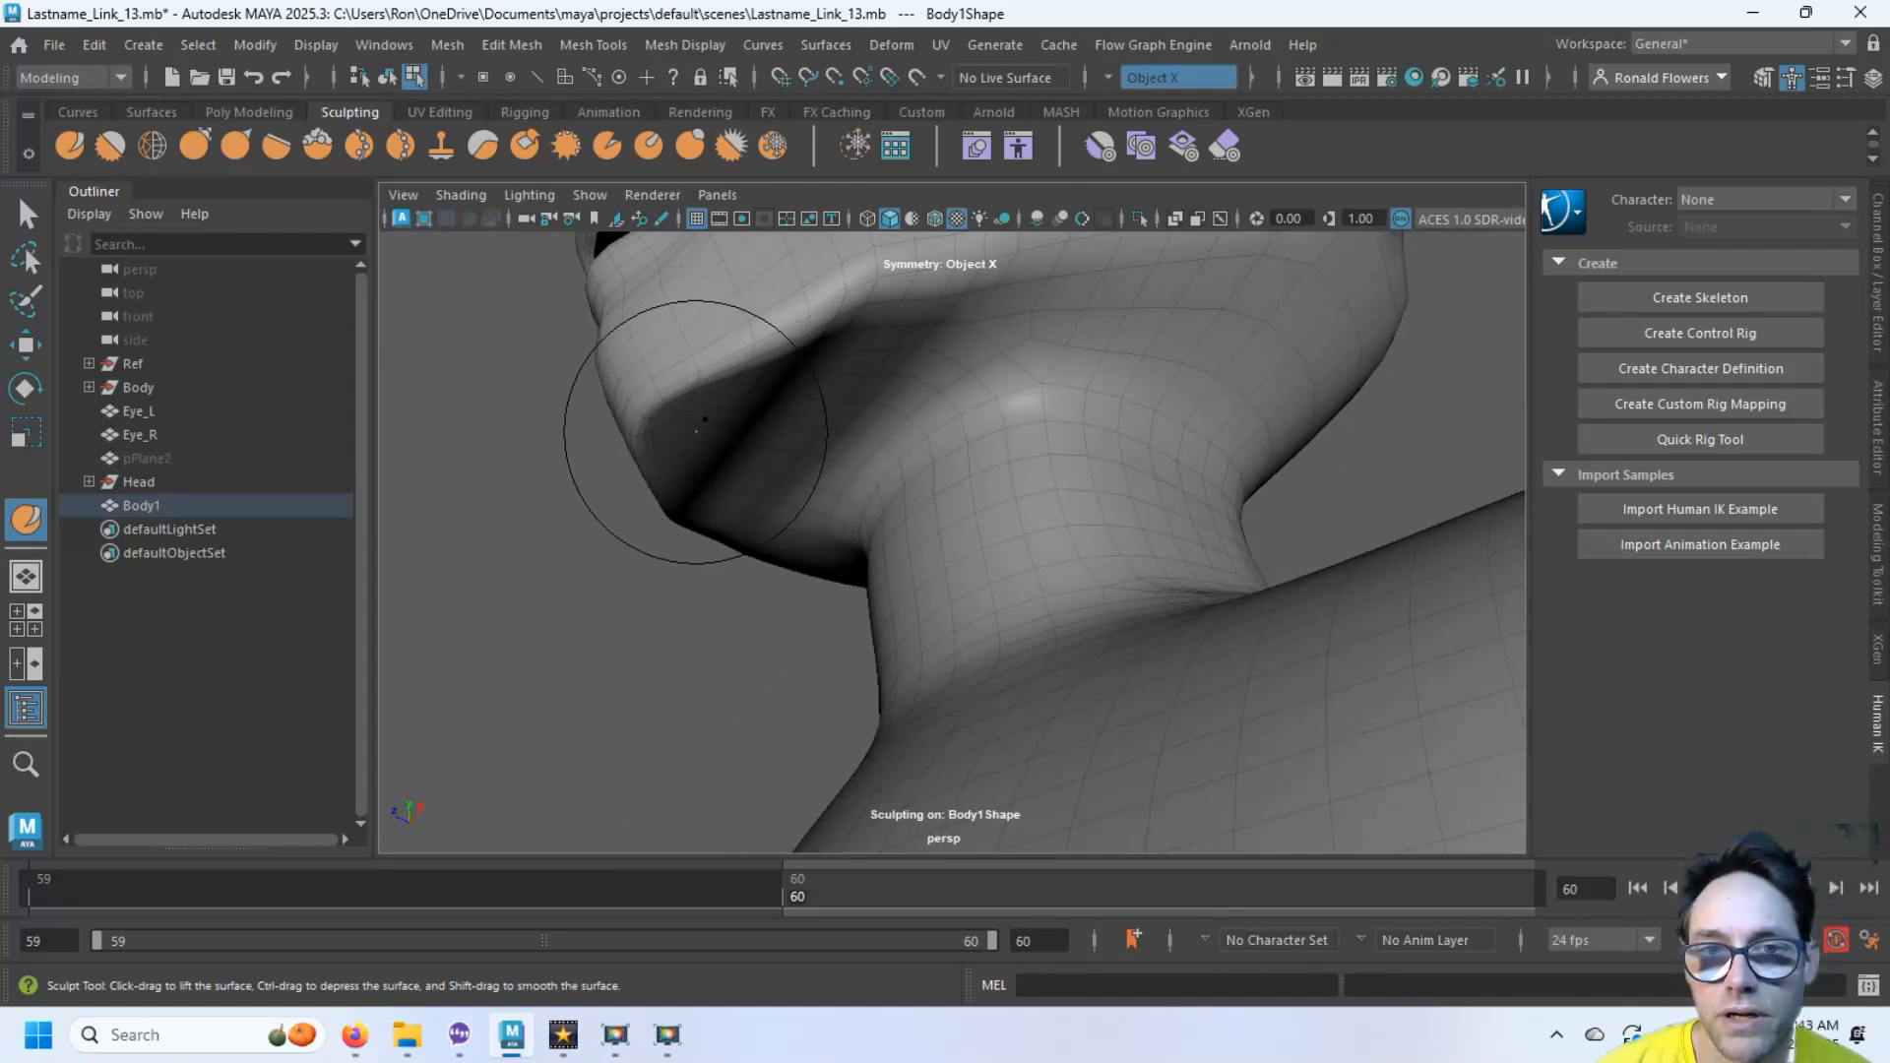
{"action": "key", "text": "b"}
{"action": "mouse_move", "coordinate": [696, 431]}
{"action": "left_mouse_down"}
{"action": "mouse_move", "coordinate": [738, 431]}
{"action": "mouse_move", "coordinate": [662, 431]}
{"action": "left_mouse_up"}
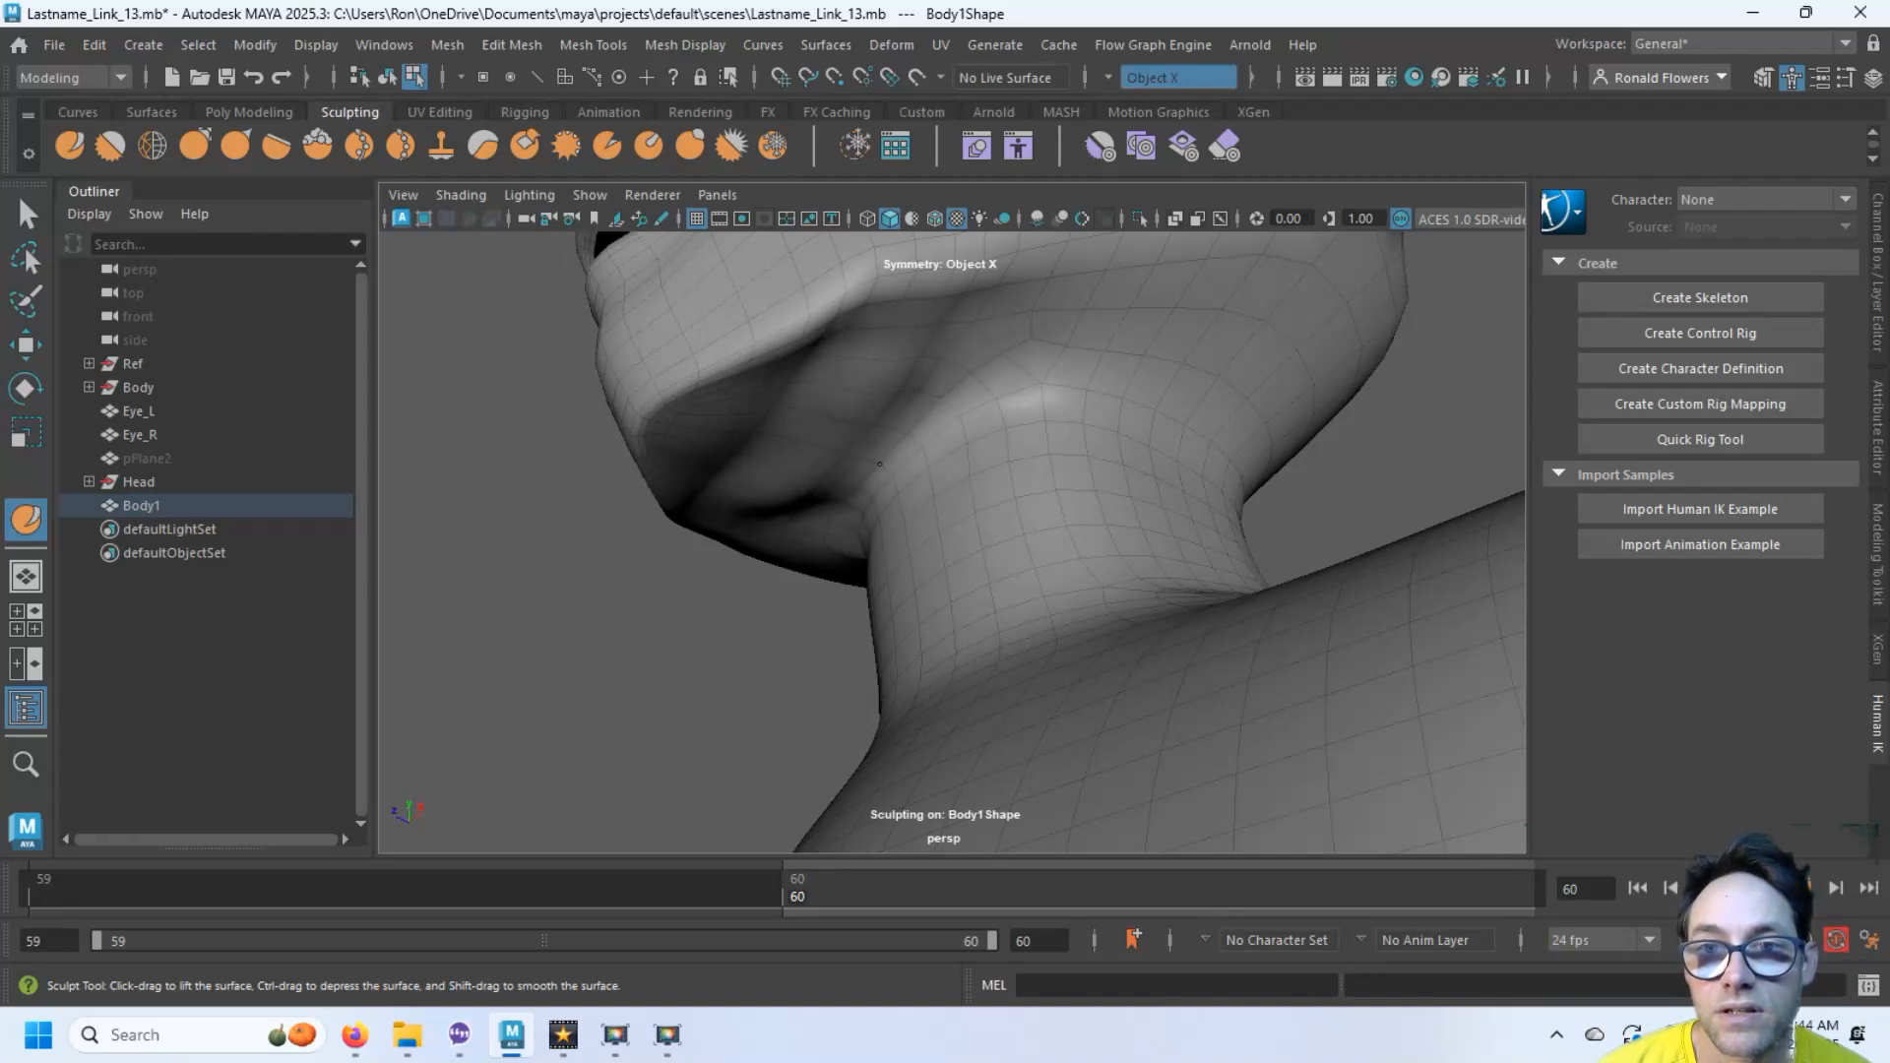
Sculpt and smooth the jaw's underside so it blends evenly into the front and side of the neck
{"action": "mouse_move", "coordinate": [941, 393]}
{"action": "left_mouse_down", "text": "shift"}
{"action": "mouse_move", "coordinate": [992, 372]}
{"action": "mouse_move", "coordinate": [972, 370]}
{"action": "left_mouse_up", "text": "shift"}
{"action": "mouse_move", "coordinate": [972, 370]}
{"action": "left_mouse_down", "text": "shift"}
{"action": "mouse_move", "coordinate": [1004, 388]}
{"action": "mouse_move", "coordinate": [892, 387]}
{"action": "mouse_move", "coordinate": [914, 384]}
{"action": "mouse_move", "coordinate": [906, 486]}
{"action": "mouse_move", "coordinate": [961, 422]}
{"action": "mouse_move", "coordinate": [1000, 434]}
{"action": "mouse_move", "coordinate": [936, 473]}
{"action": "left_mouse_up", "text": "shift"}
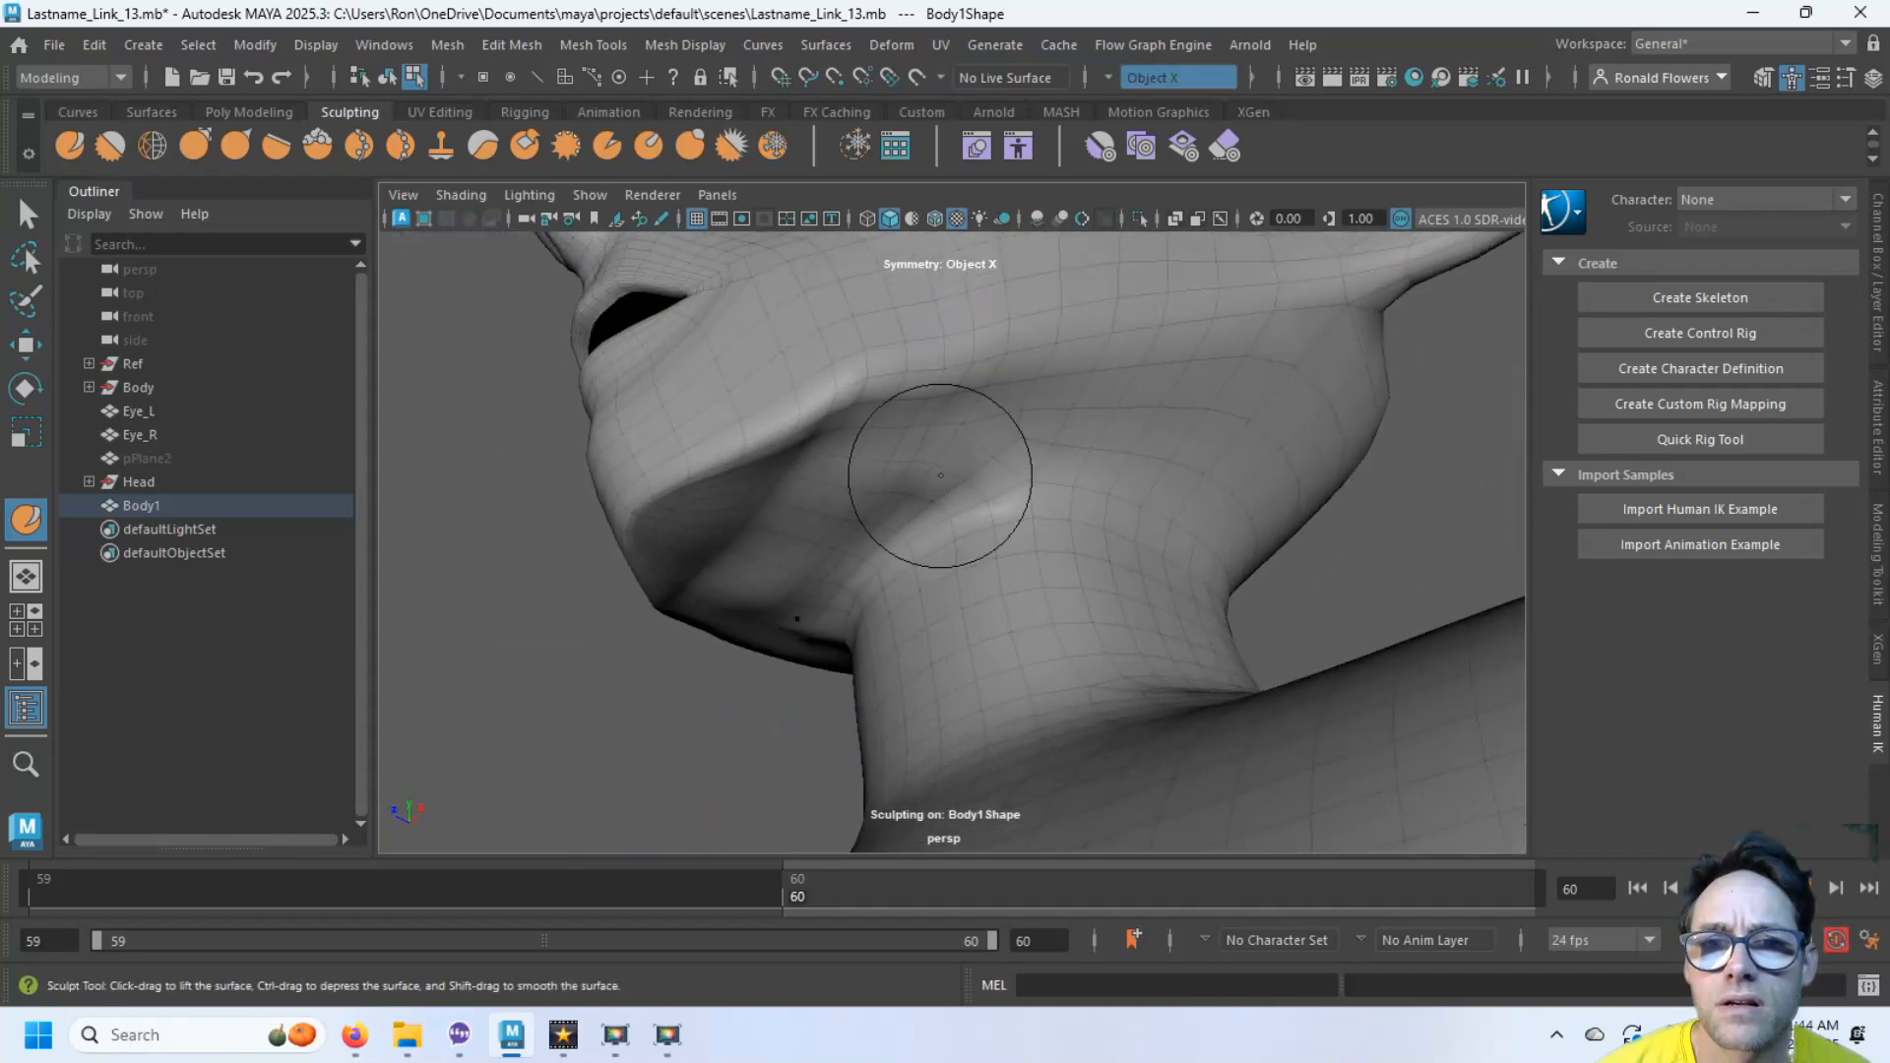
{"action": "mouse_move", "coordinate": [802, 531]}
{"action": "left_mouse_down", "text": "shift"}
{"action": "mouse_move", "coordinate": [786, 534]}
{"action": "mouse_move", "coordinate": [844, 528]}
{"action": "mouse_move", "coordinate": [848, 556]}
{"action": "left_mouse_up", "text": "shift"}
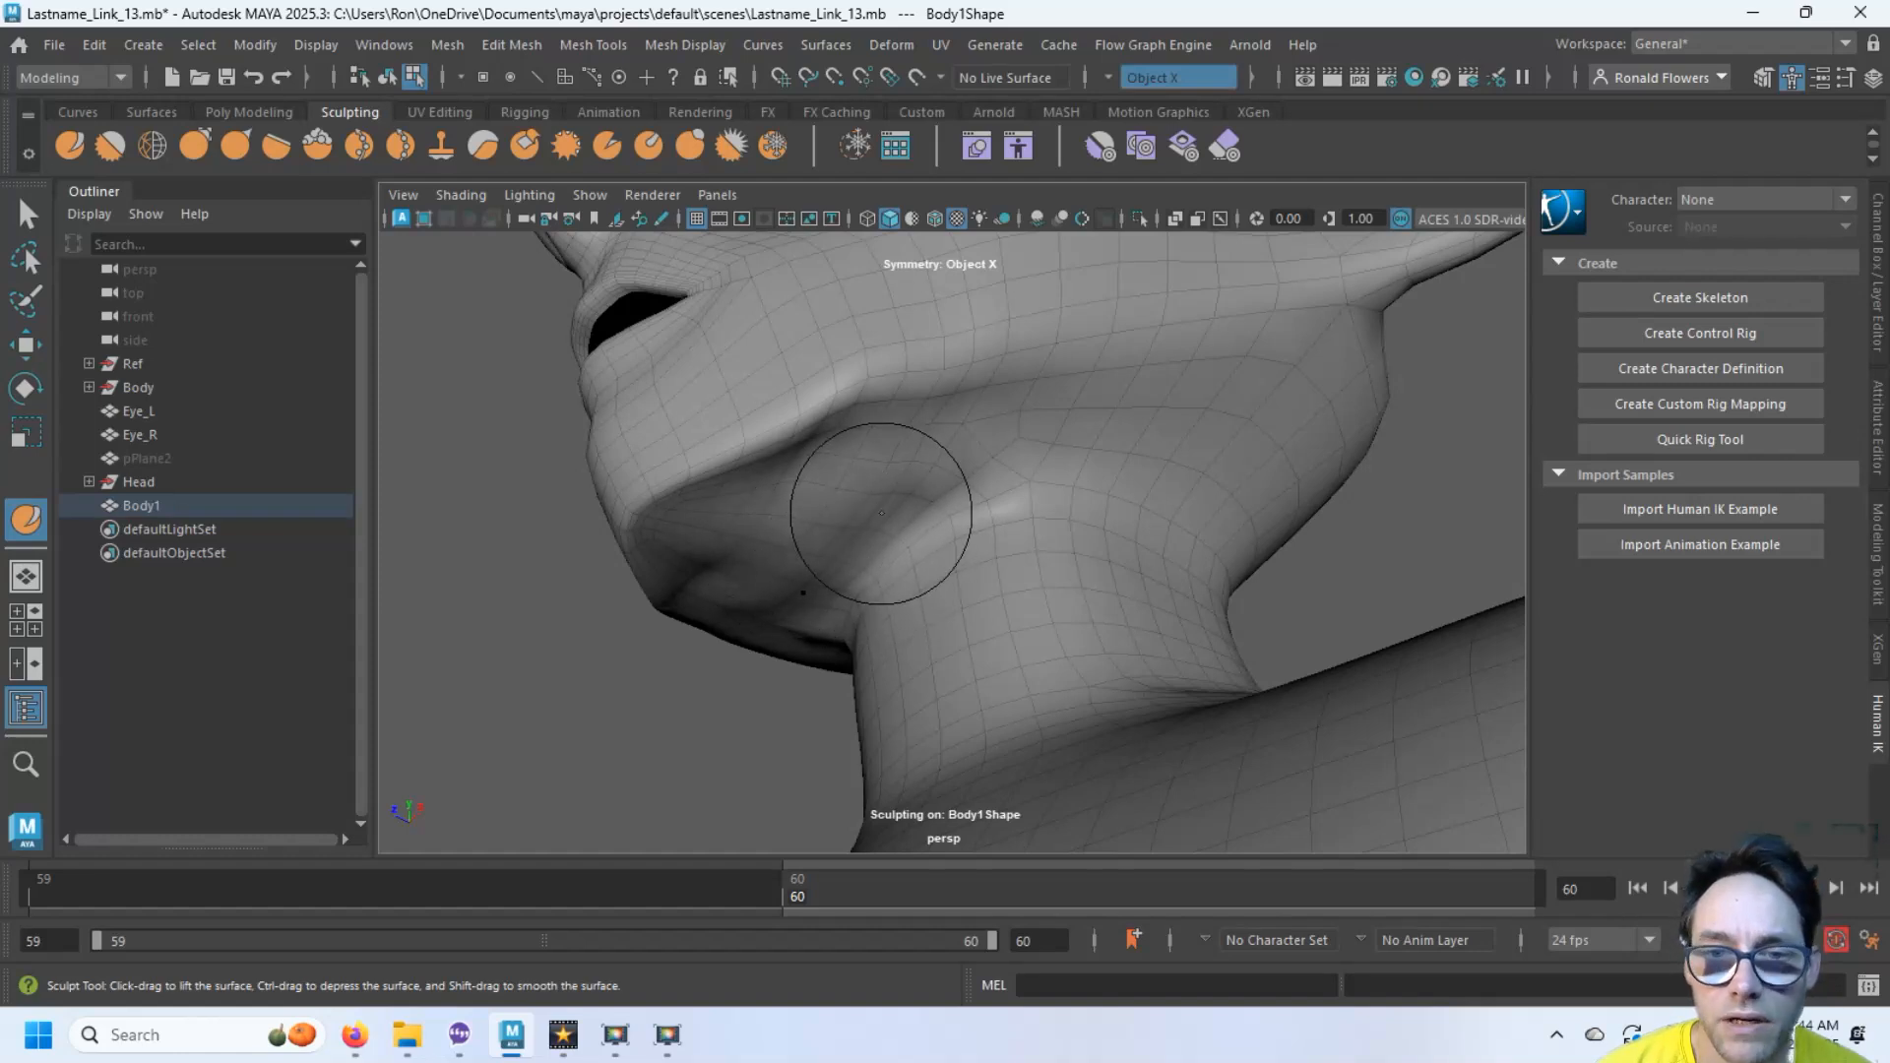
{"action": "mouse_move", "coordinate": [771, 498]}
{"action": "left_mouse_down", "text": "alt"}
{"action": "mouse_move", "coordinate": [877, 515]}
{"action": "mouse_move", "coordinate": [844, 591]}
{"action": "mouse_move", "coordinate": [865, 570]}
{"action": "left_mouse_up", "text": "alt"}
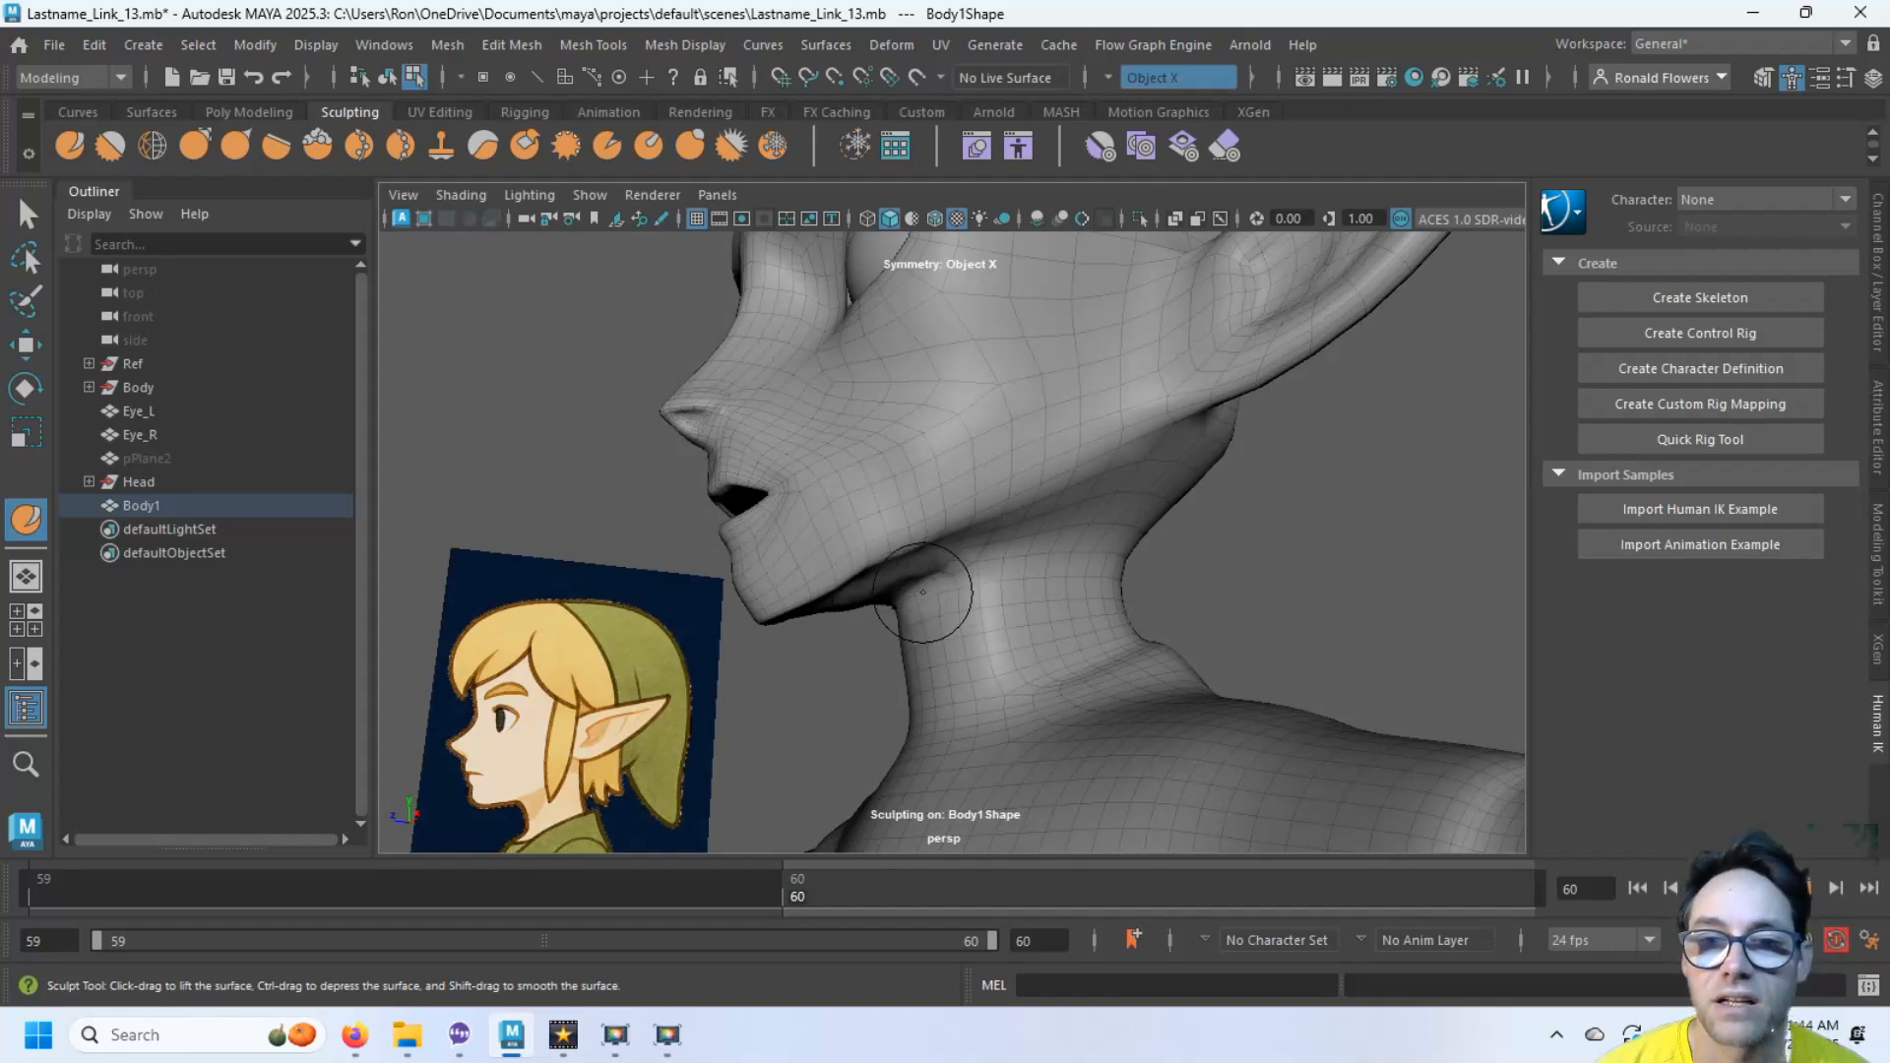
{"action": "left_click_drag", "start_coordinate": [922, 592], "coordinate": [916, 536], "text": "alt"}
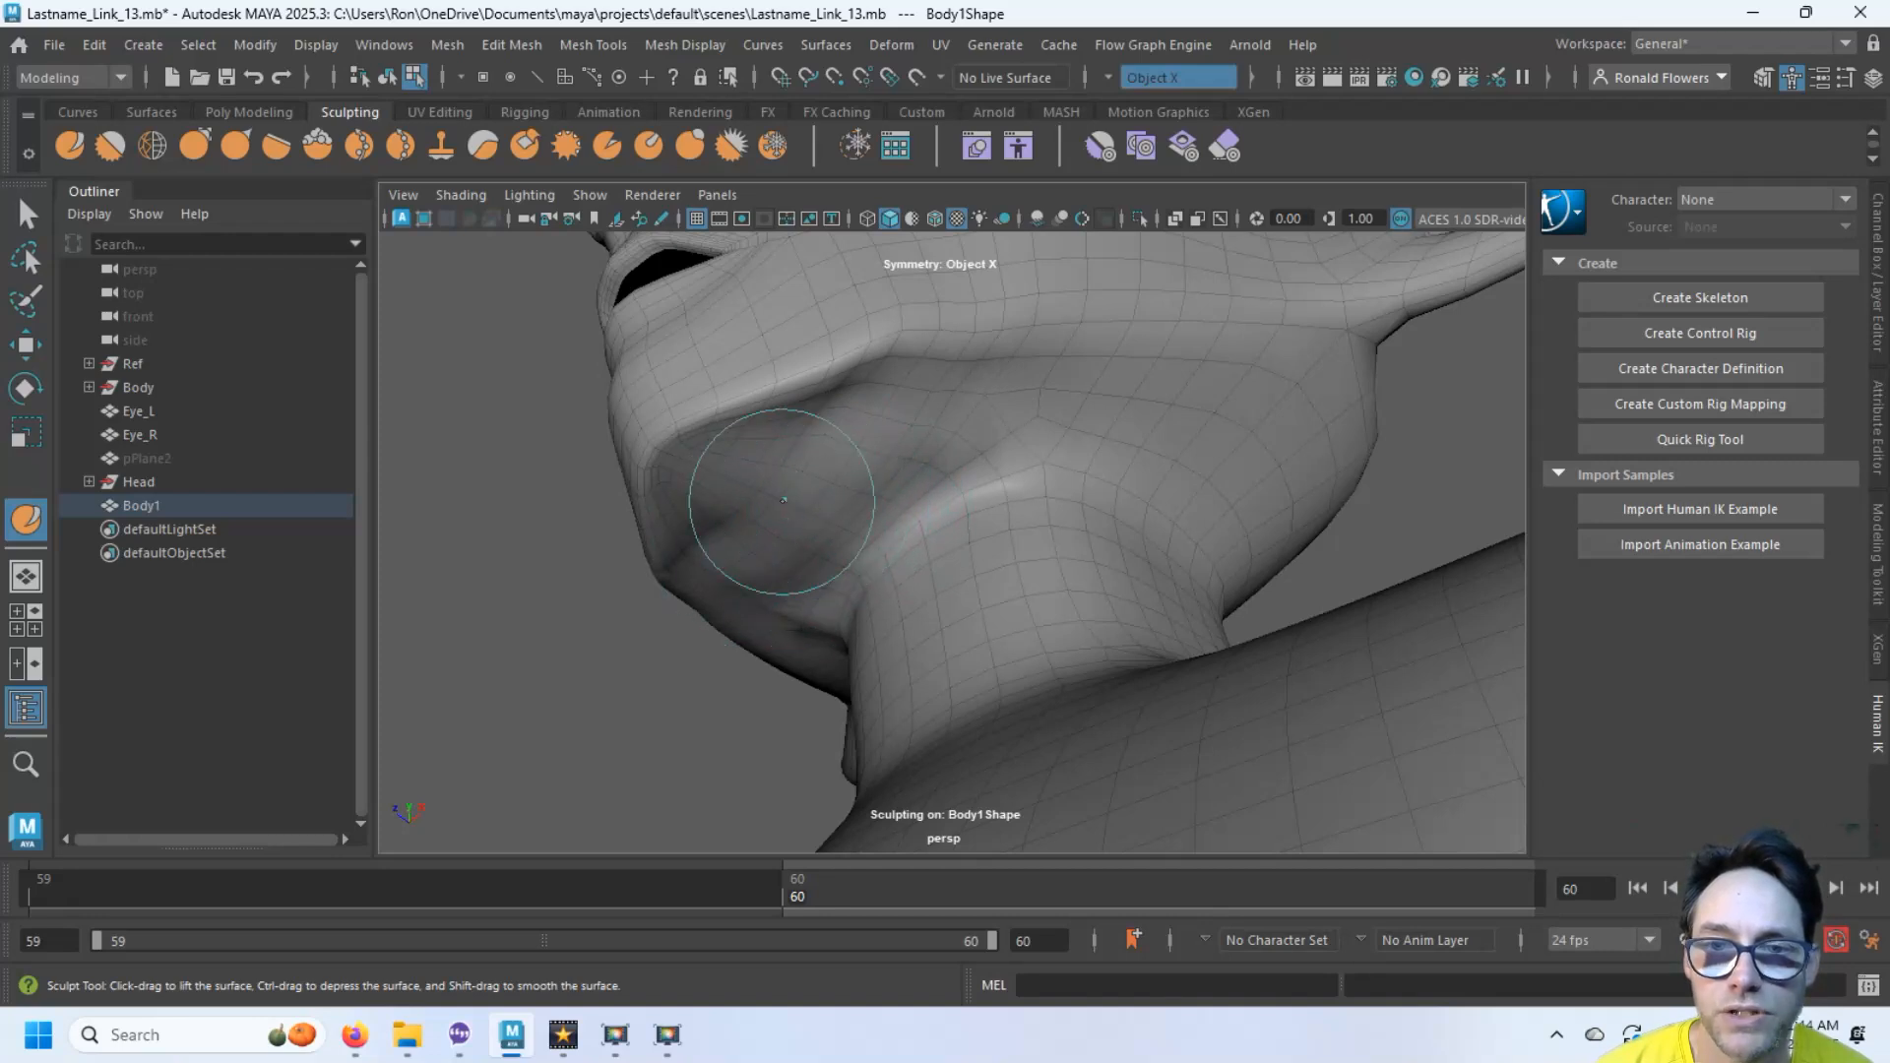
{"action": "mouse_move", "coordinate": [823, 520]}
{"action": "left_mouse_down", "text": "shift"}
{"action": "mouse_move", "coordinate": [787, 477]}
{"action": "mouse_move", "coordinate": [844, 412]}
{"action": "mouse_move", "coordinate": [807, 473]}
{"action": "mouse_move", "coordinate": [692, 552]}
{"action": "mouse_move", "coordinate": [842, 433]}
{"action": "left_mouse_up", "text": "shift"}
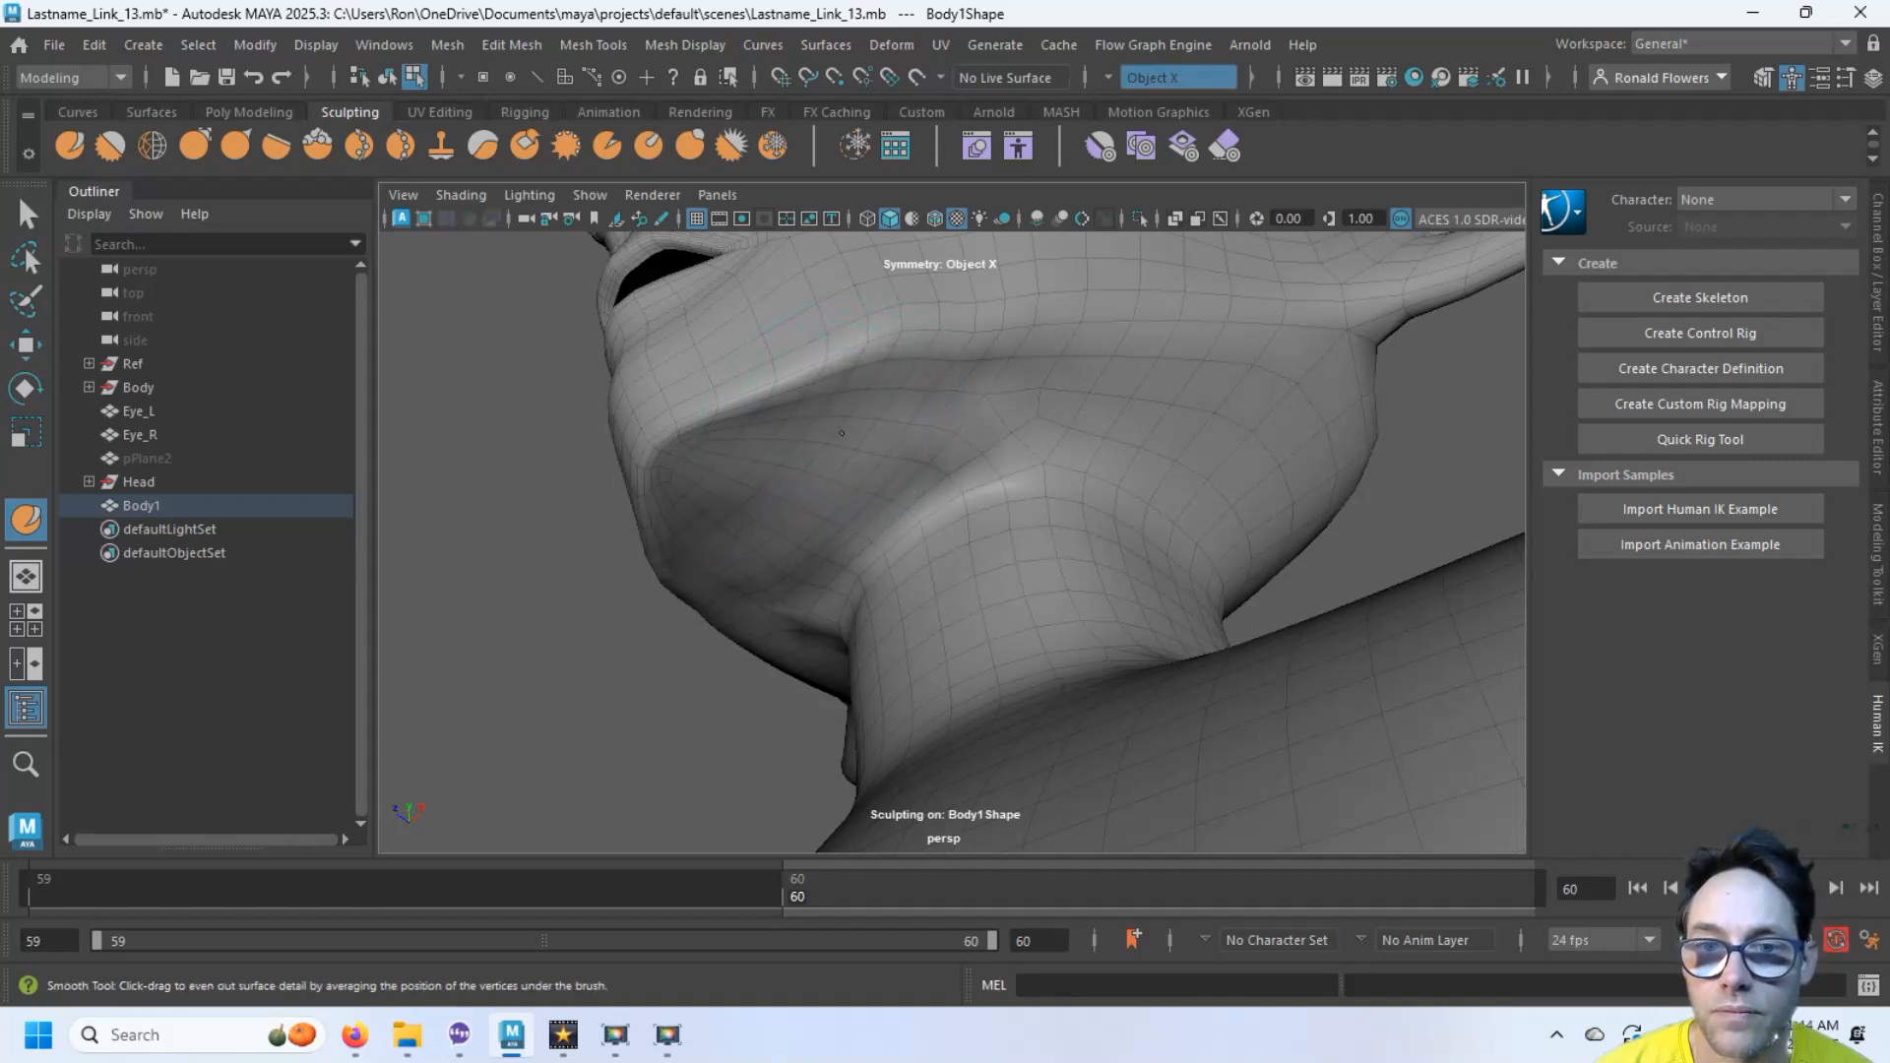
{"action": "left_click_drag", "start_coordinate": [938, 471], "coordinate": [905, 512], "text": "shift"}
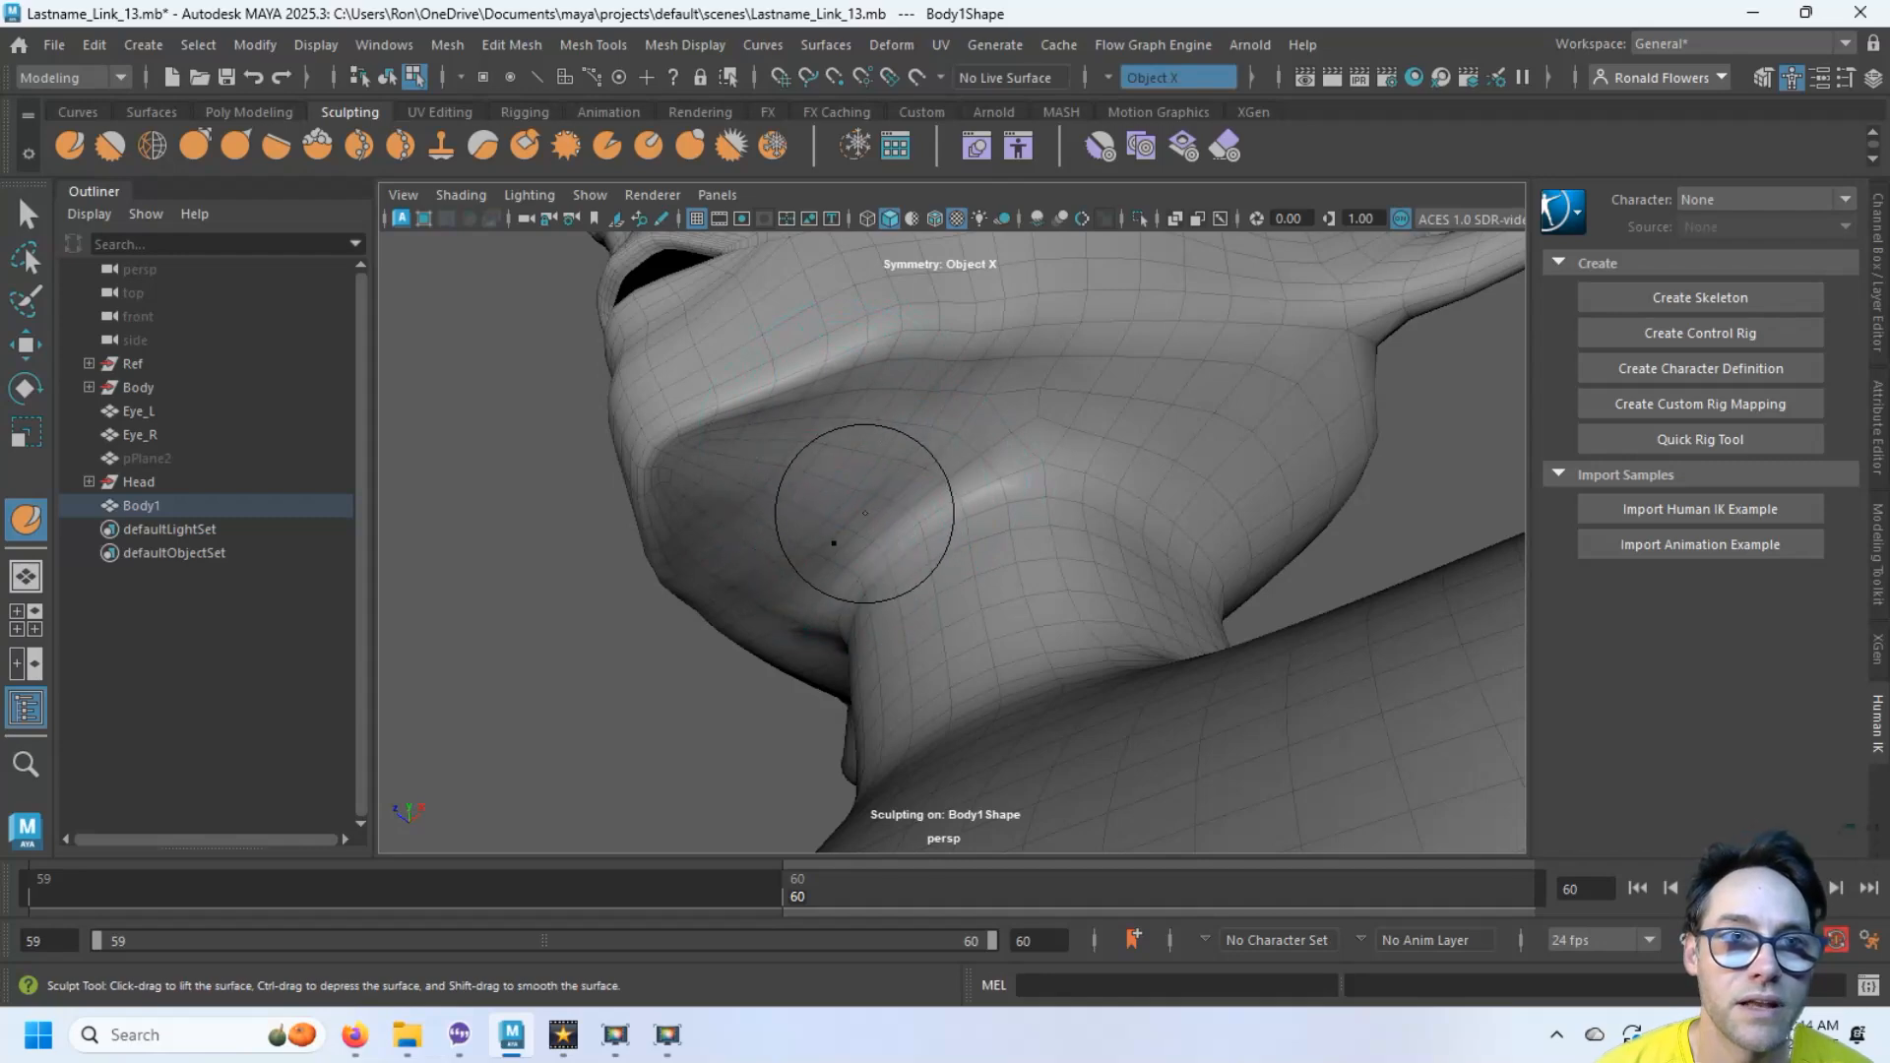
Even out the chin, jaw underside and back of the neck with the Smooth sculpting tool, checking the head from several angles
{"action": "left_click", "coordinate": [114, 150]}
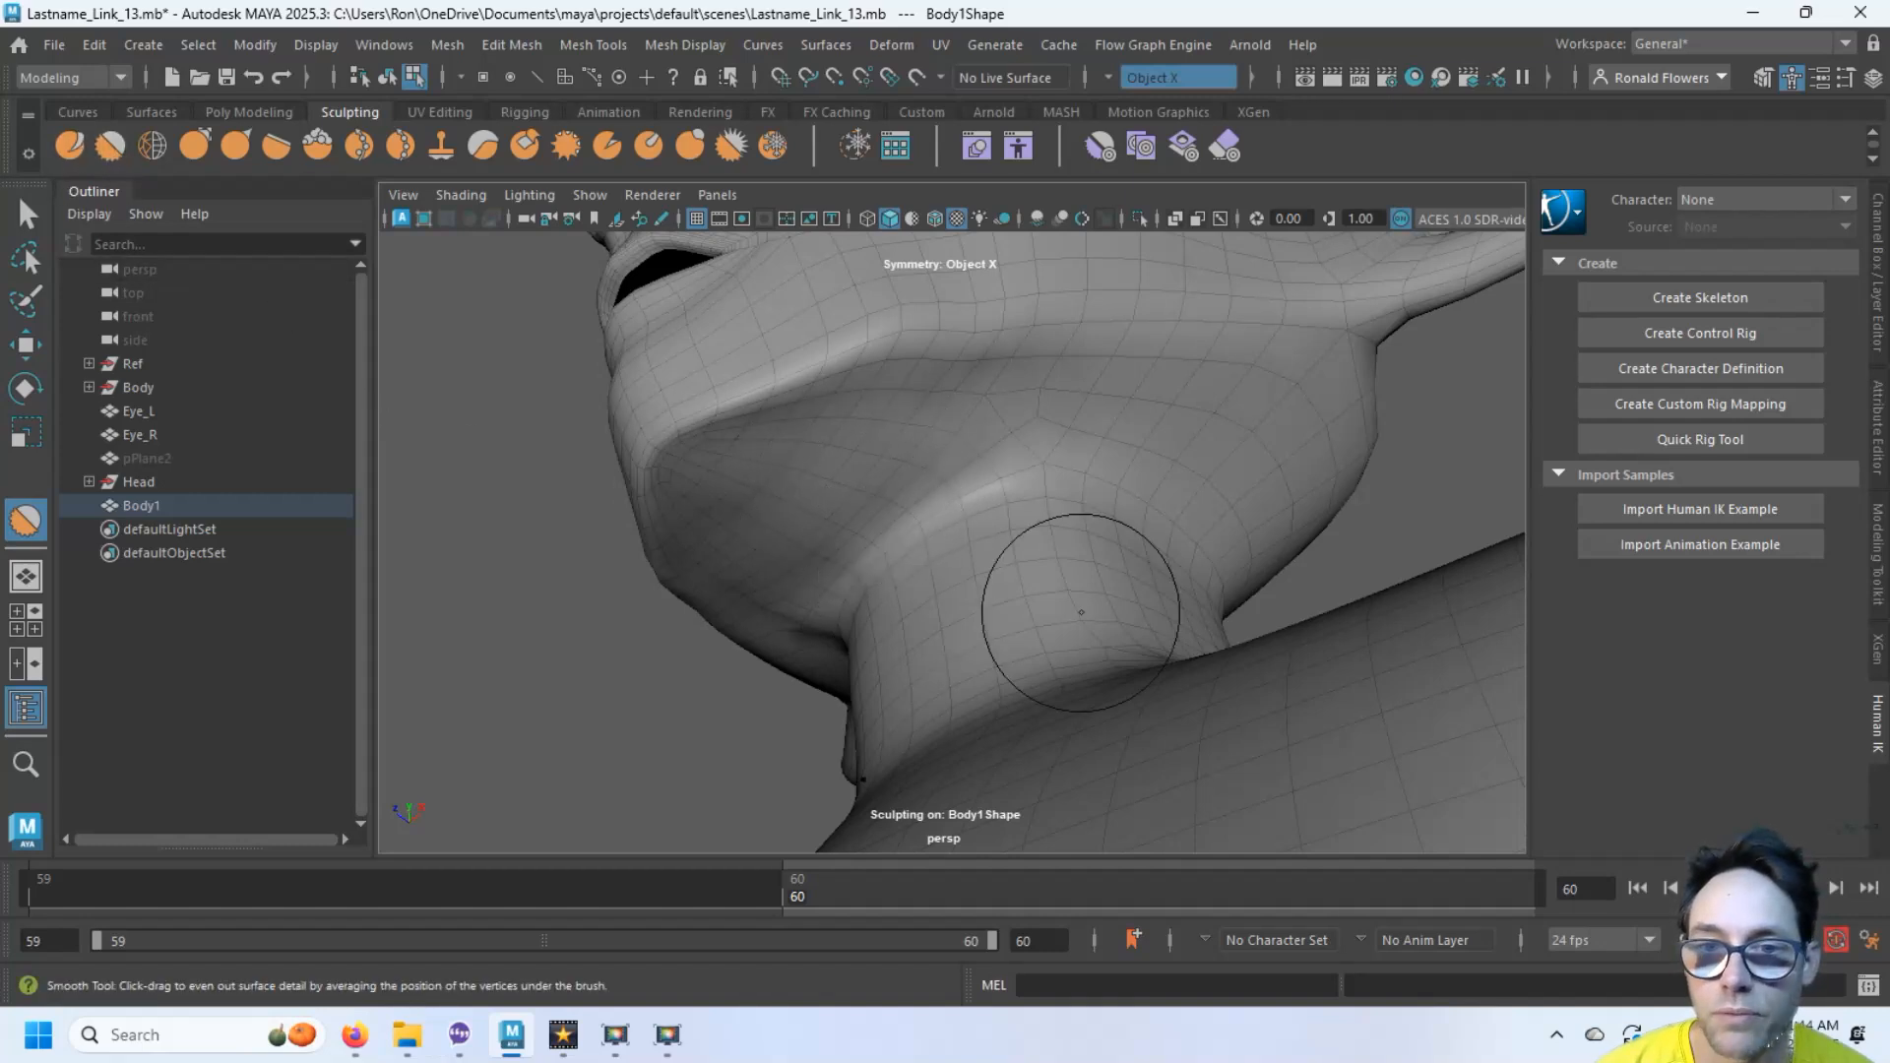
{"action": "mouse_move", "coordinate": [974, 530]}
{"action": "left_mouse_down", "text": "alt"}
{"action": "mouse_move", "coordinate": [945, 514]}
{"action": "mouse_move", "coordinate": [886, 578]}
{"action": "mouse_move", "coordinate": [949, 556]}
{"action": "left_mouse_up", "text": "alt"}
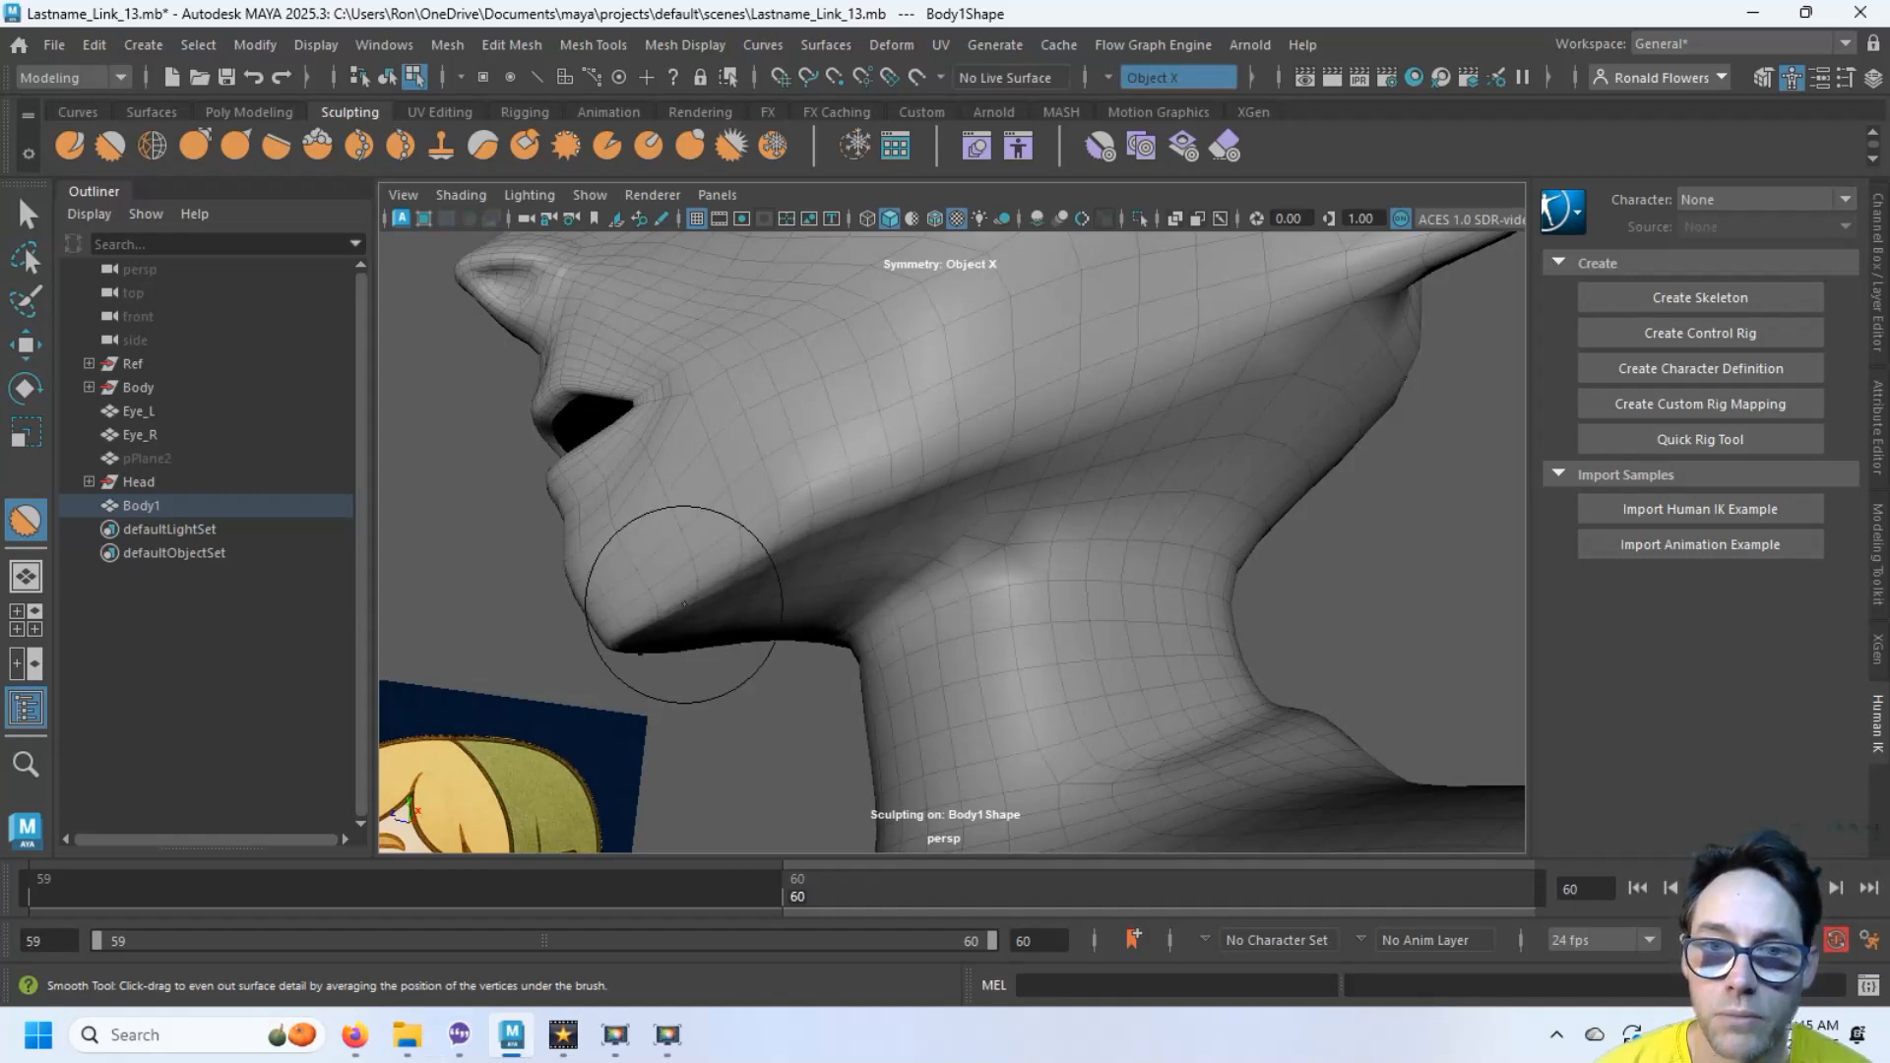
{"action": "mouse_move", "coordinate": [675, 591]}
{"action": "left_mouse_down", "text": "alt"}
{"action": "mouse_move", "coordinate": [781, 552]}
{"action": "mouse_move", "coordinate": [770, 477]}
{"action": "left_mouse_up", "text": "alt"}
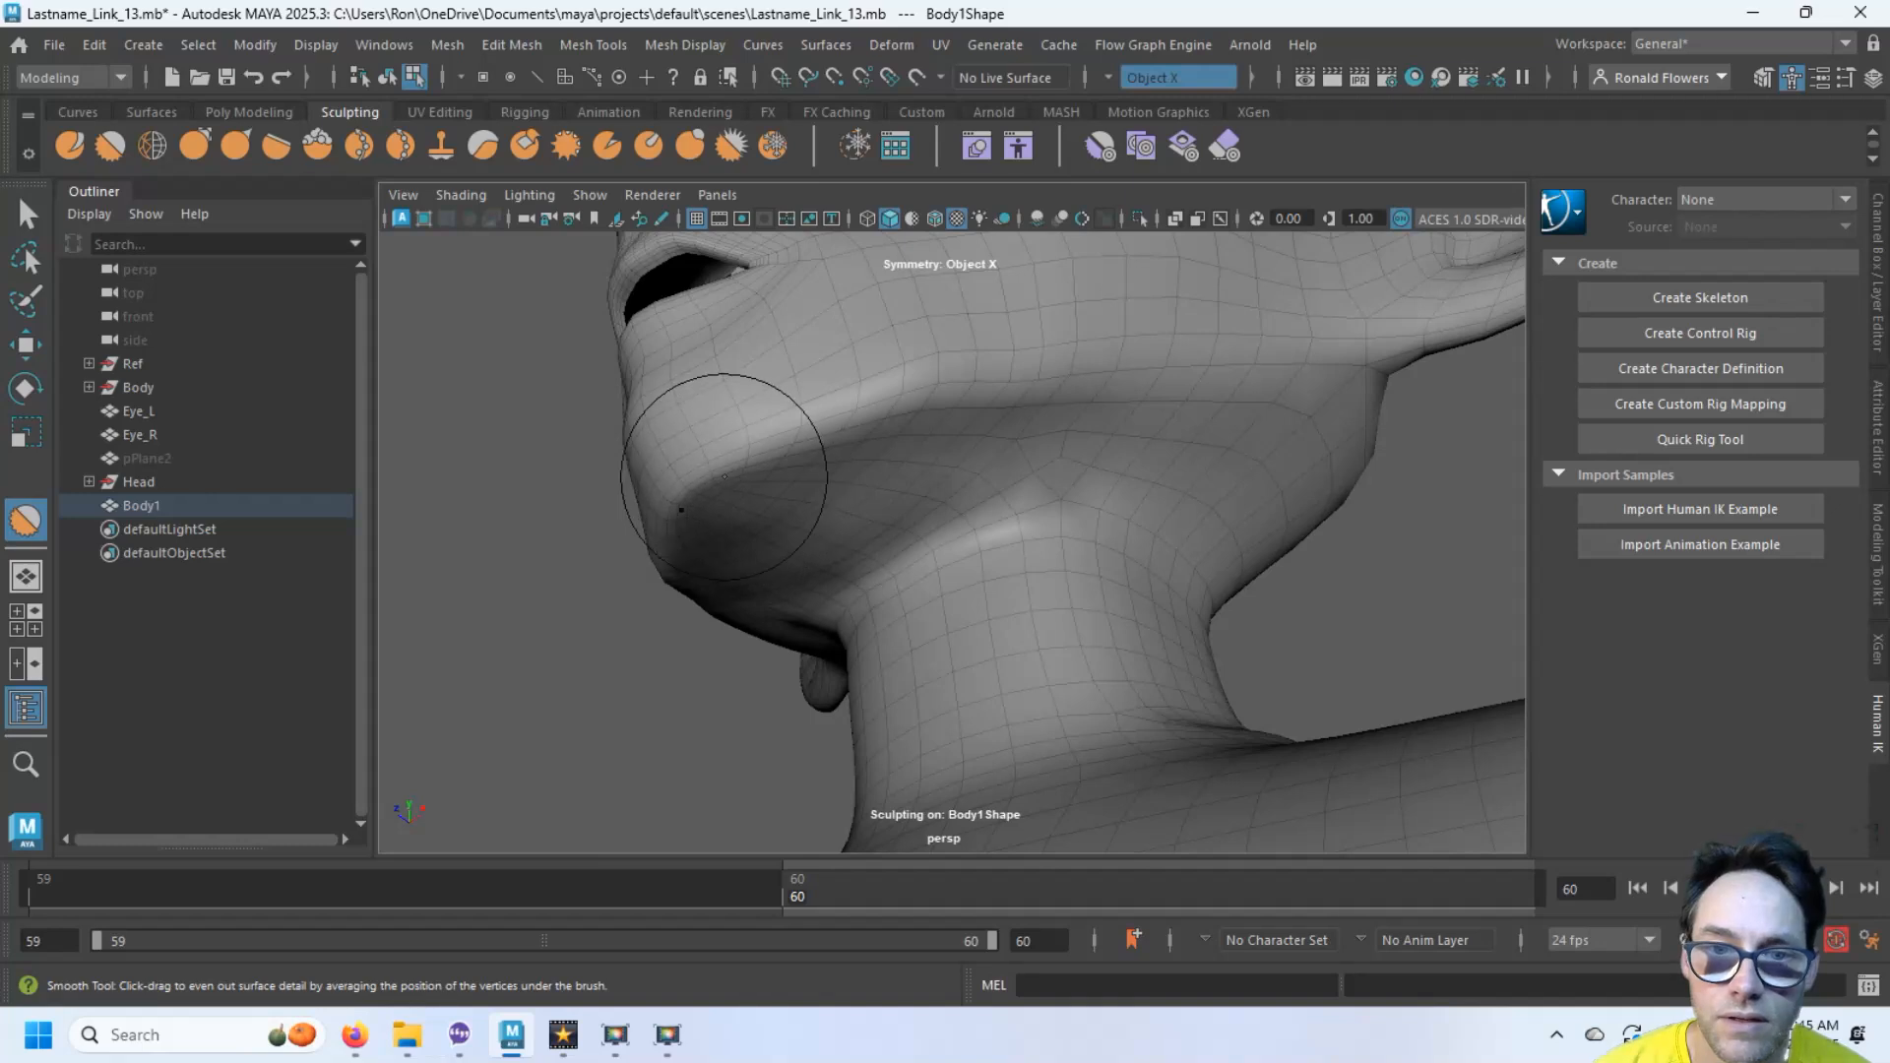
{"action": "mouse_move", "coordinate": [723, 476]}
{"action": "left_mouse_down", "text": "alt"}
{"action": "mouse_move", "coordinate": [865, 498]}
{"action": "mouse_move", "coordinate": [797, 552]}
{"action": "mouse_move", "coordinate": [843, 559]}
{"action": "mouse_move", "coordinate": [919, 518]}
{"action": "mouse_move", "coordinate": [1175, 478]}
{"action": "mouse_move", "coordinate": [1286, 423]}
{"action": "mouse_move", "coordinate": [1023, 549]}
{"action": "left_mouse_up", "text": "alt"}
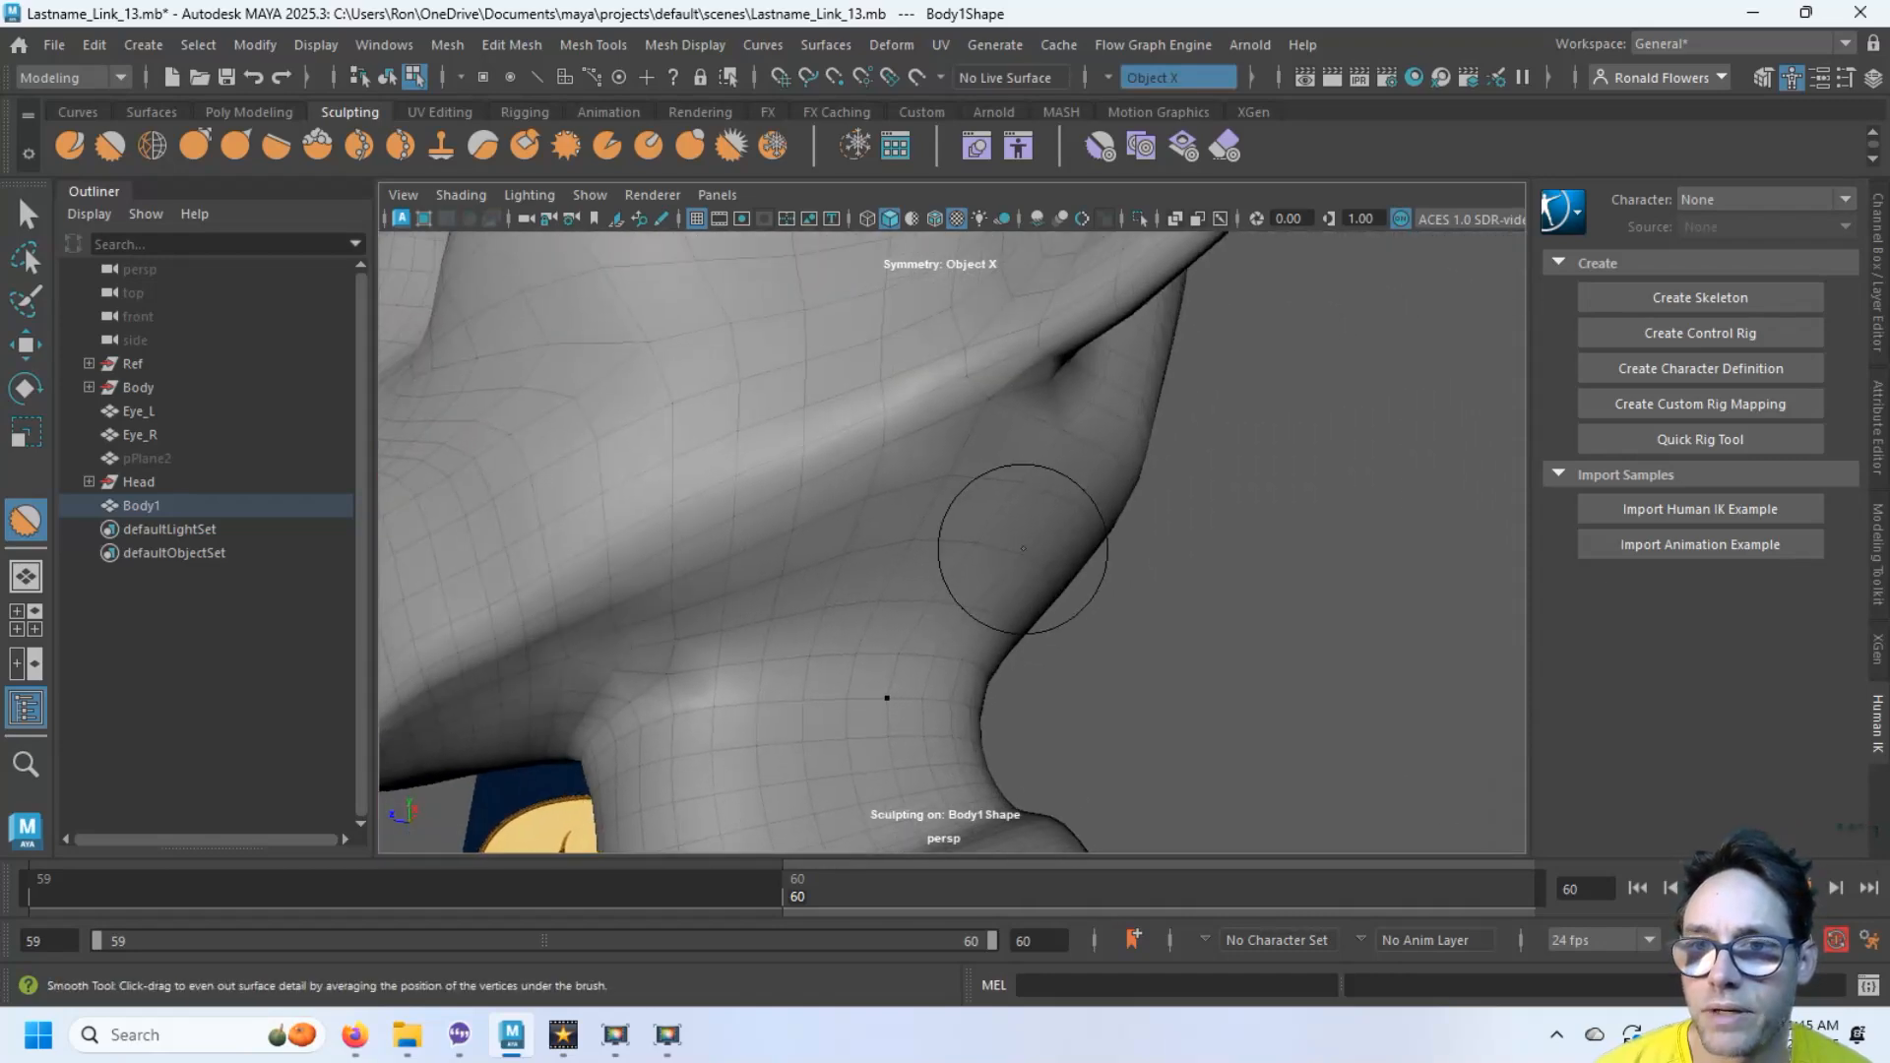
{"action": "left_click_drag", "start_coordinate": [1159, 529], "coordinate": [1062, 616], "text": "alt"}
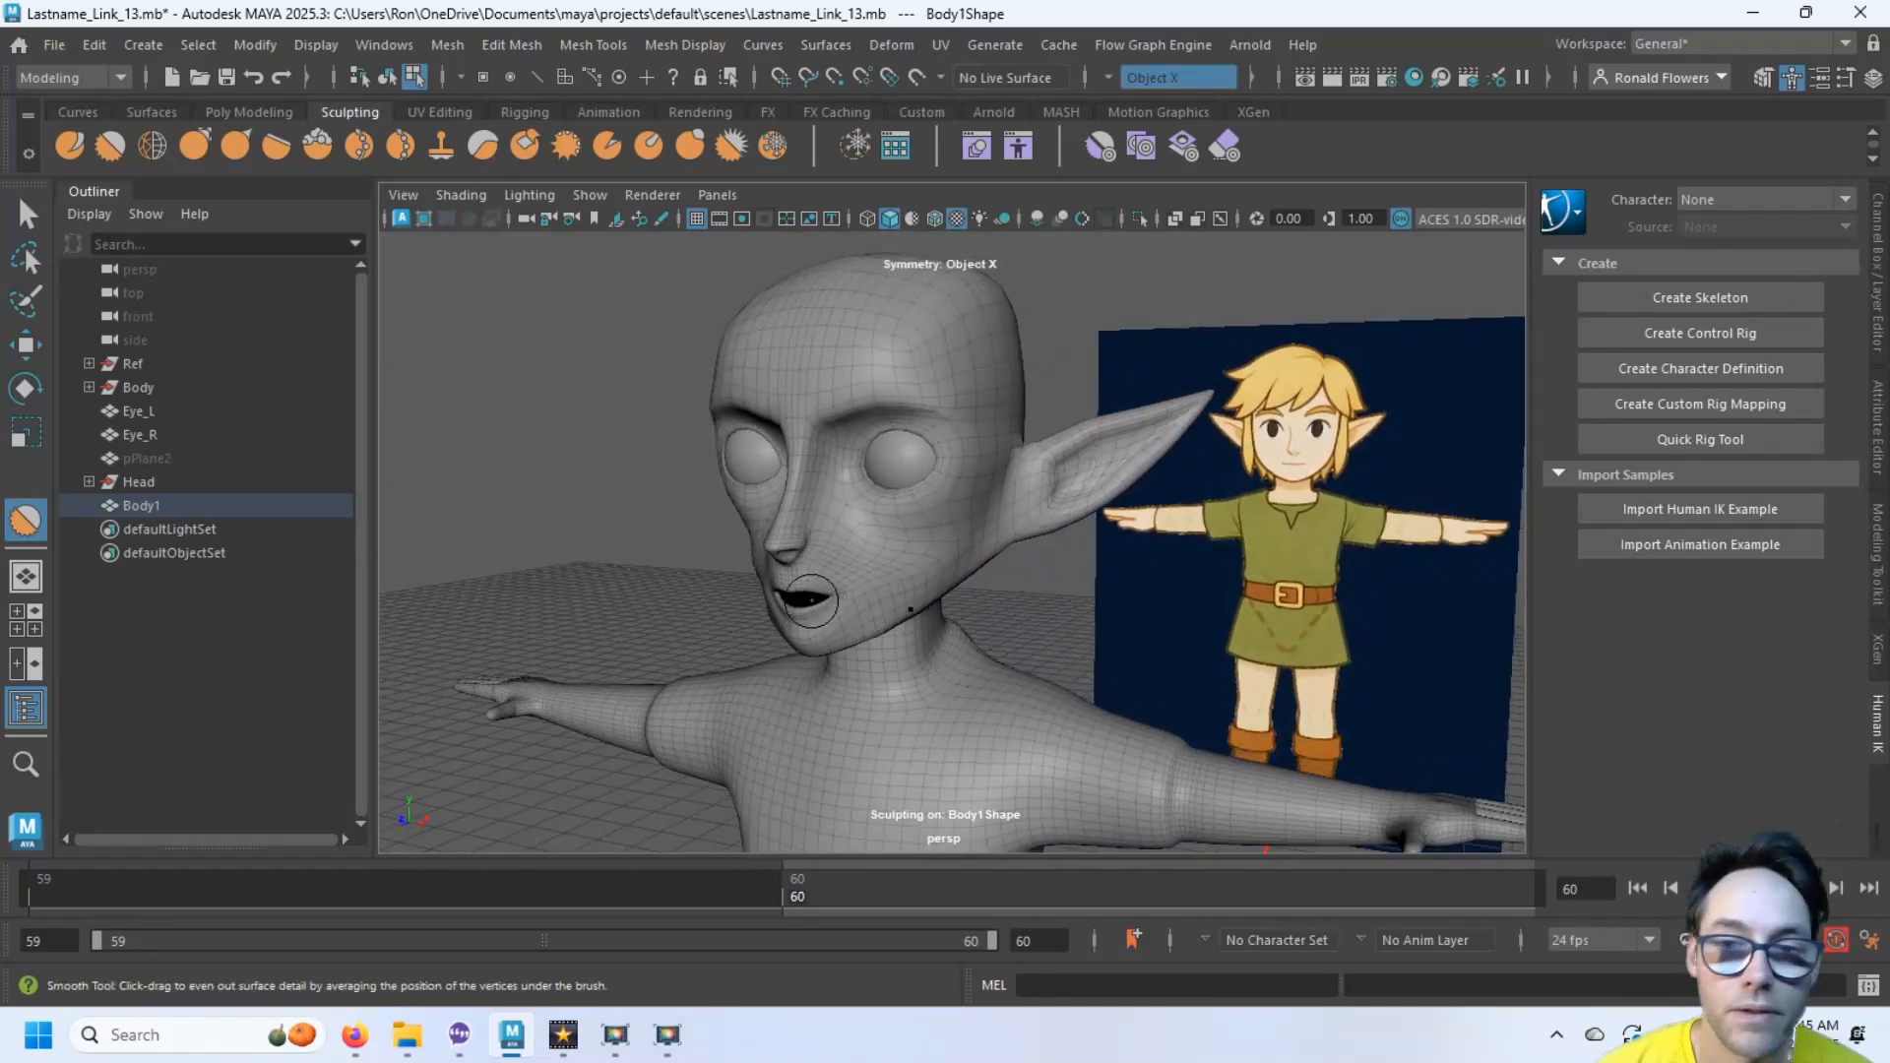
{"action": "scroll", "coordinate": [977, 696], "scroll_direction": "up", "scroll_amount": 5}
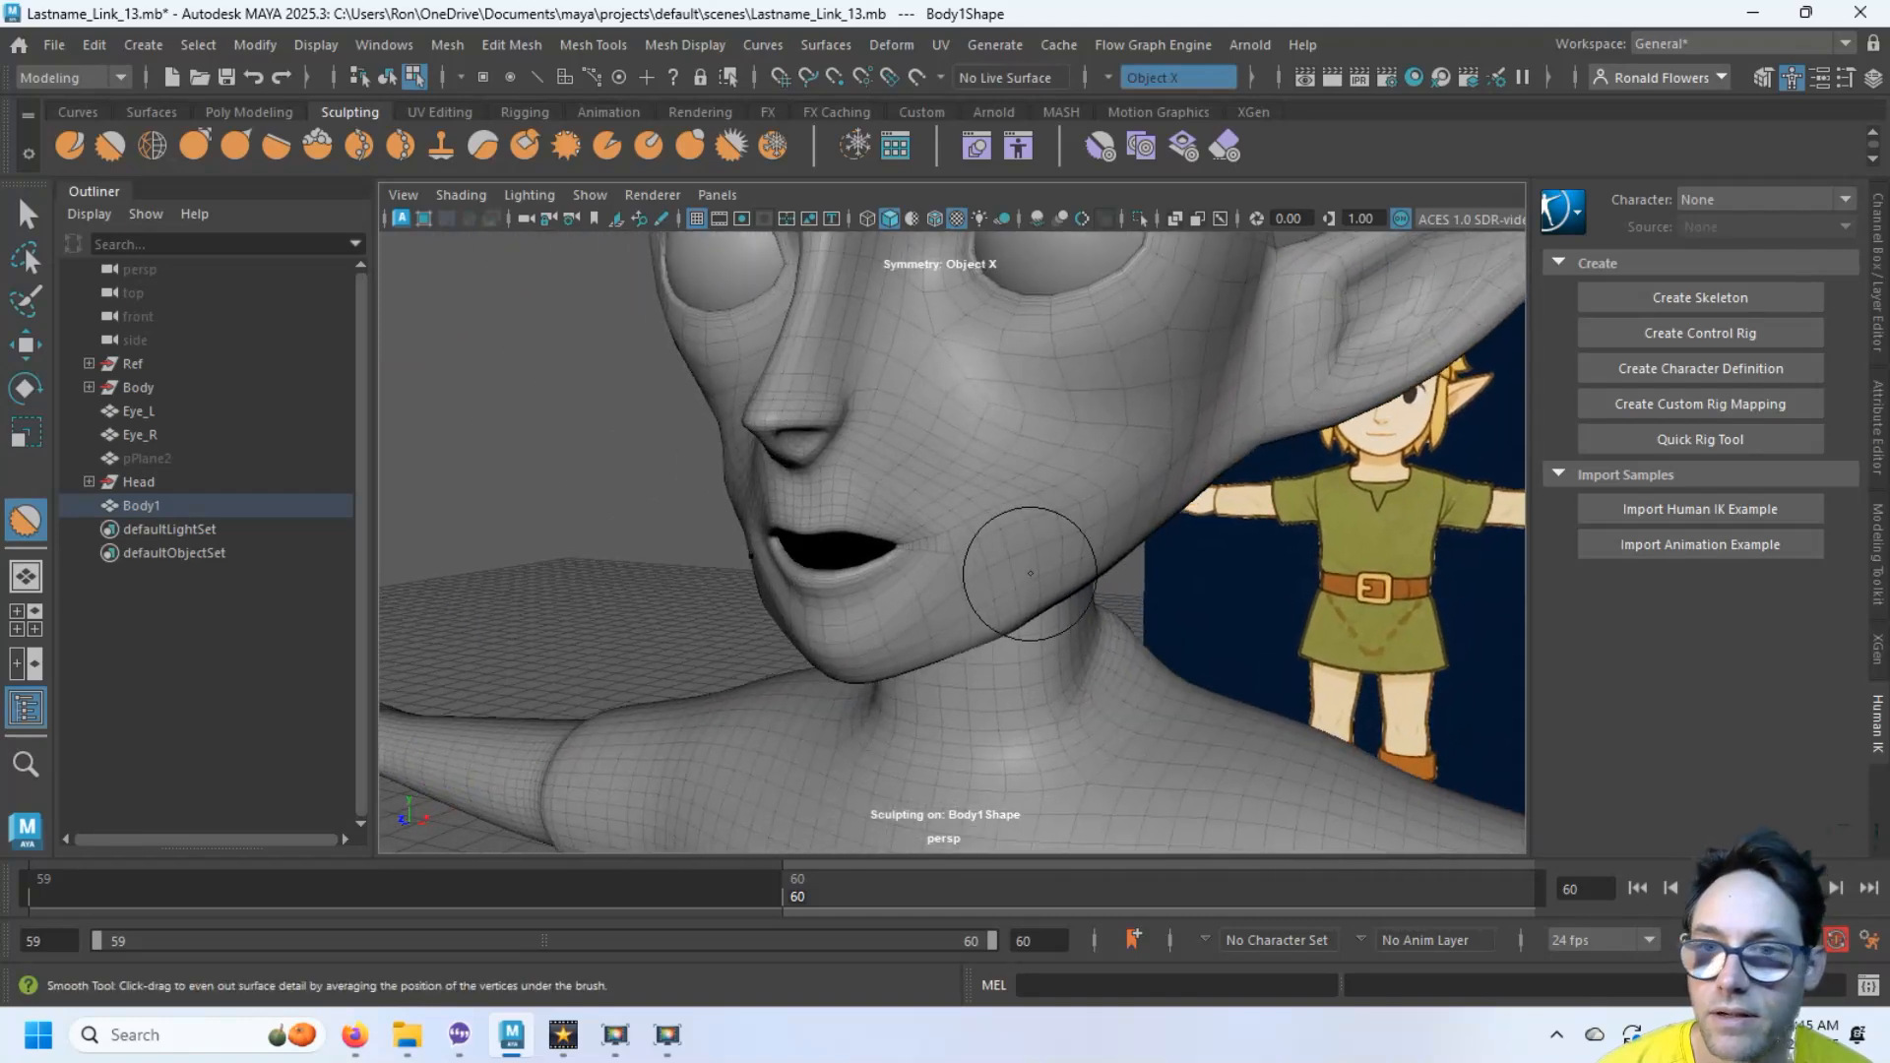
{"action": "mouse_move", "coordinate": [1033, 561]}
{"action": "left_mouse_down", "text": "alt"}
{"action": "mouse_move", "coordinate": [1004, 603]}
{"action": "mouse_move", "coordinate": [1222, 509]}
{"action": "left_mouse_up", "text": "alt"}
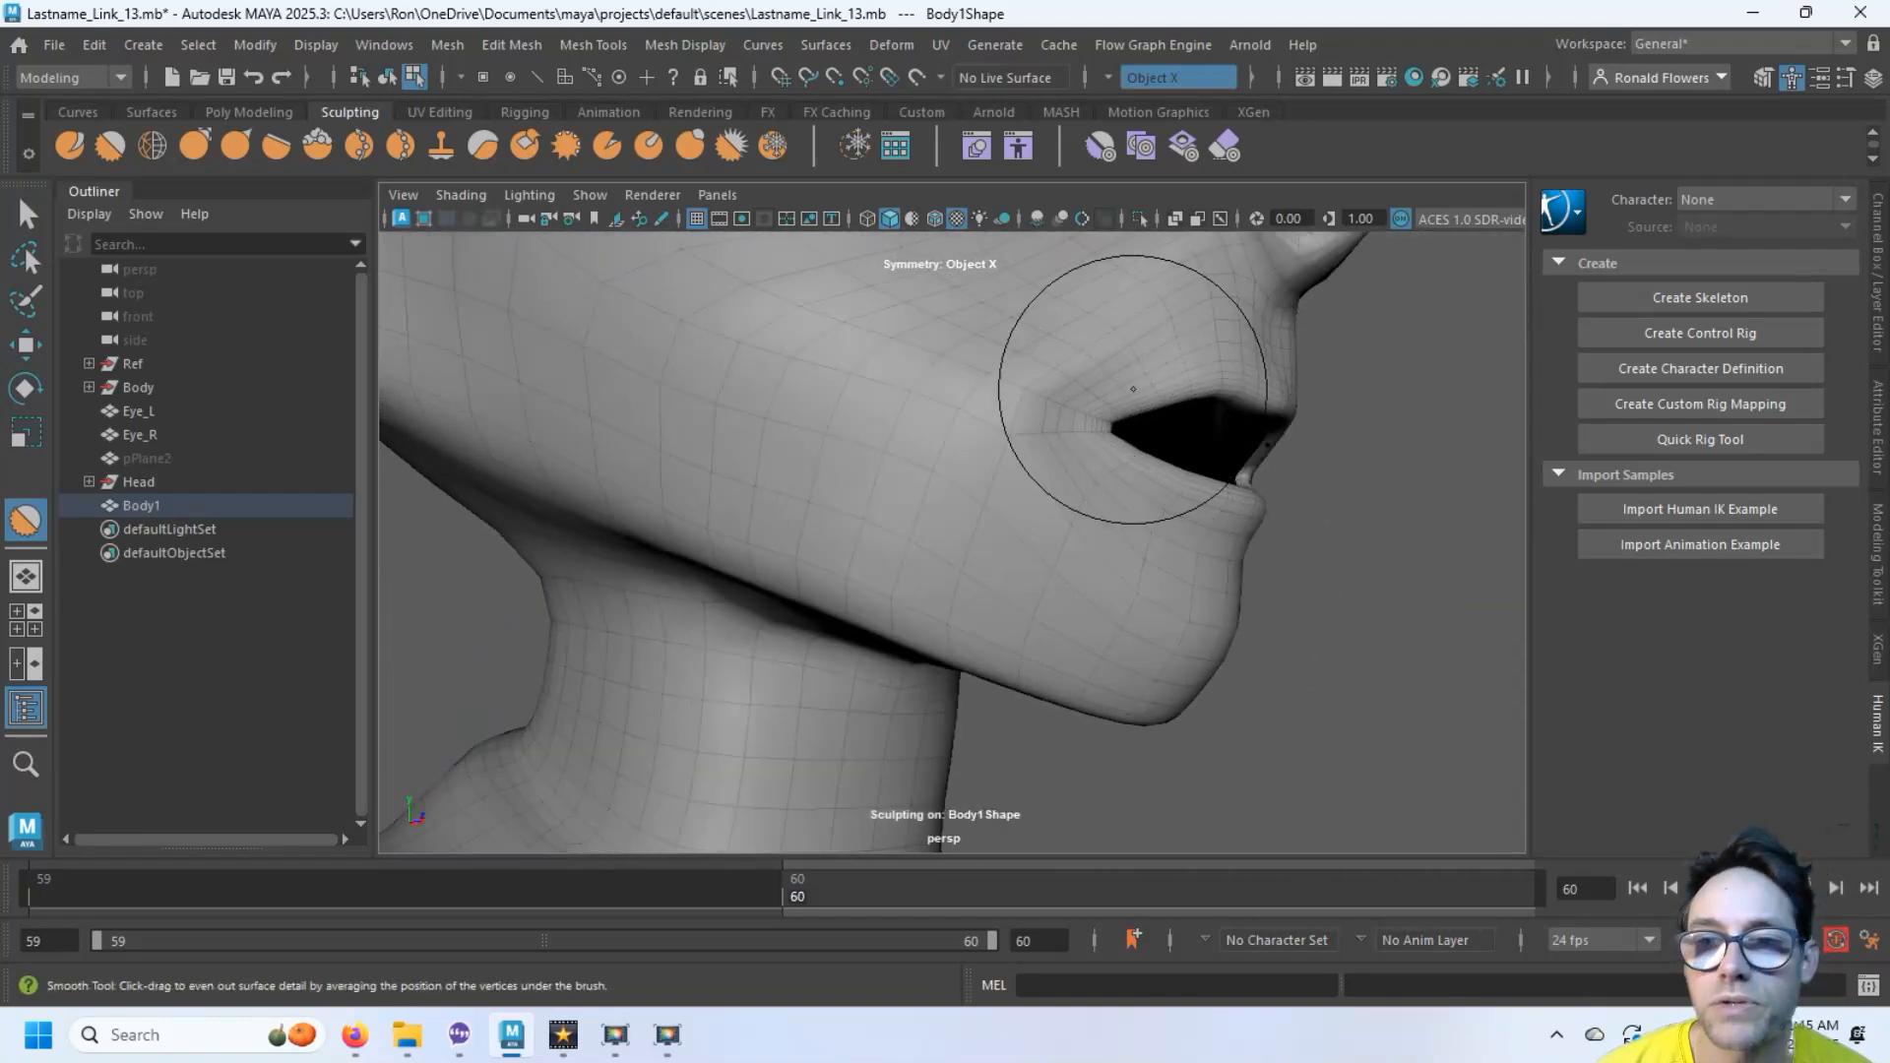
{"action": "scroll", "coordinate": [1064, 518], "scroll_direction": "down", "scroll_amount": 8}
{"action": "left_click_drag", "start_coordinate": [1076, 494], "coordinate": [1092, 666], "text": "alt"}
{"action": "scroll", "coordinate": [1160, 595], "scroll_direction": "down", "scroll_amount": 3}
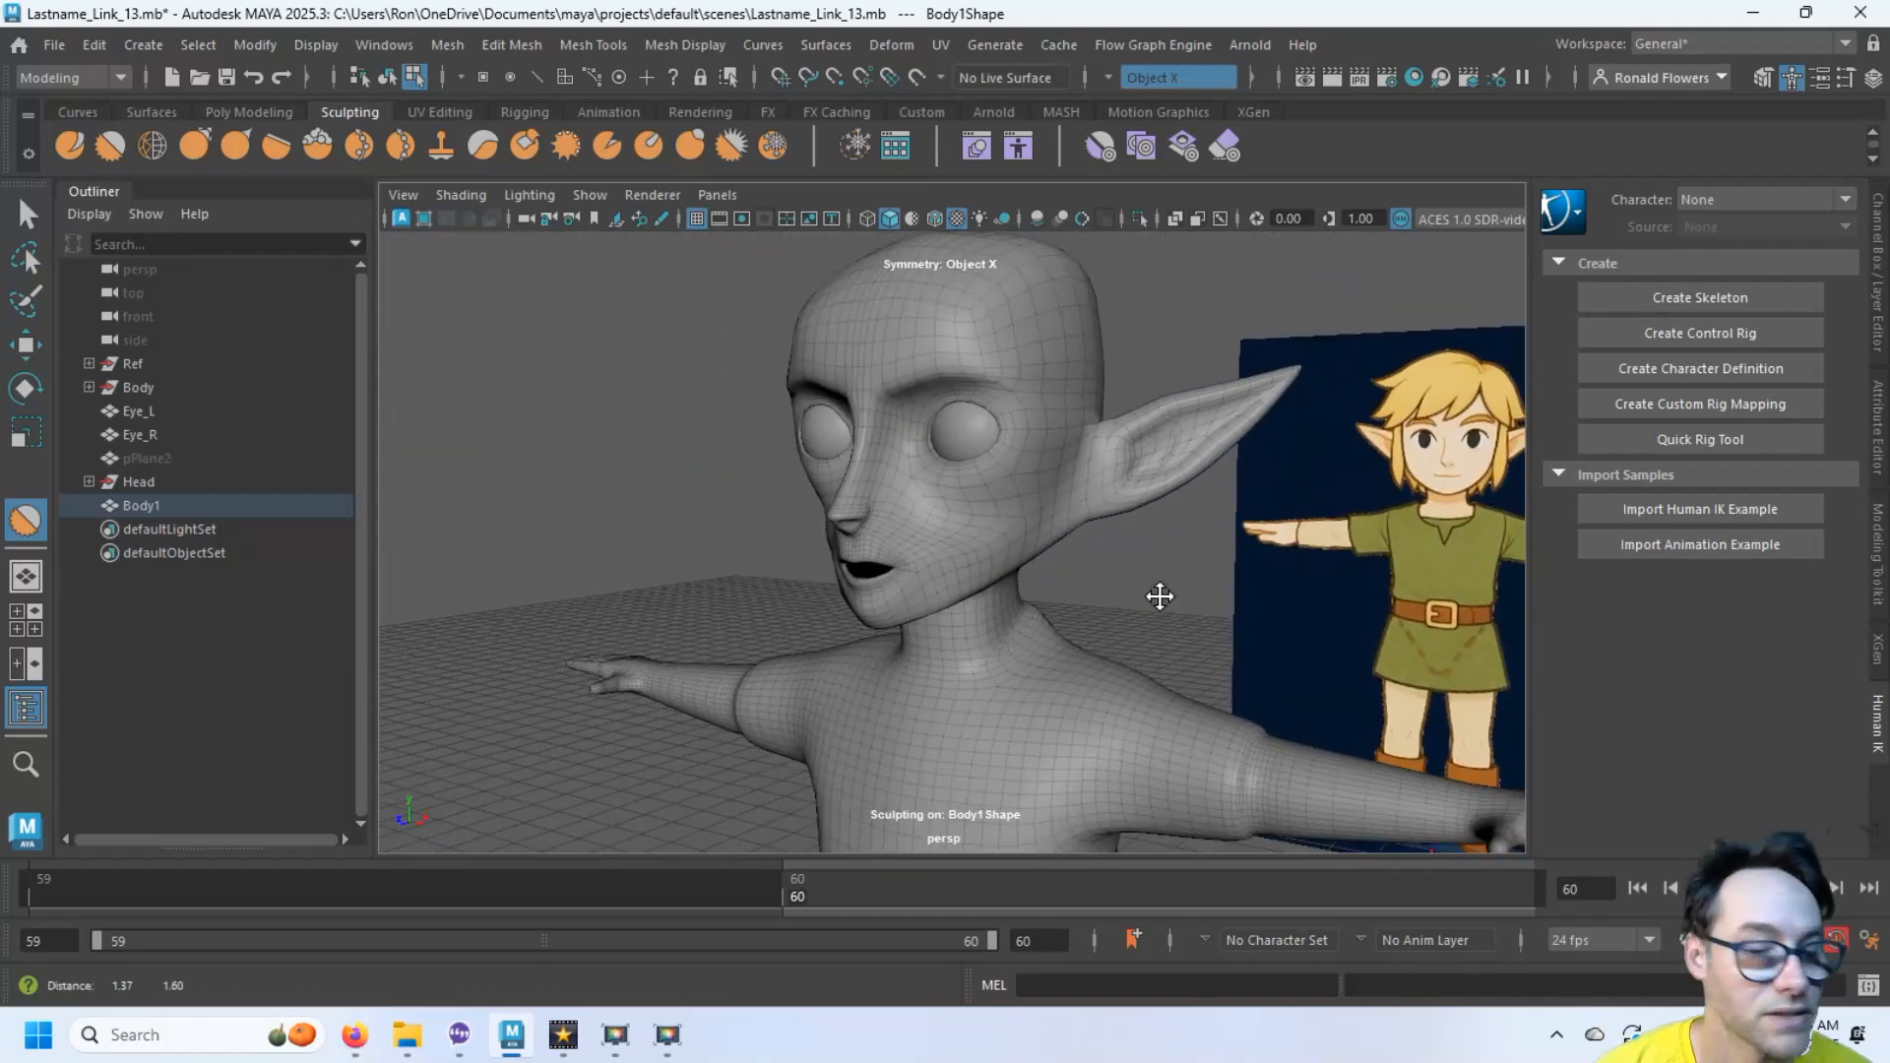